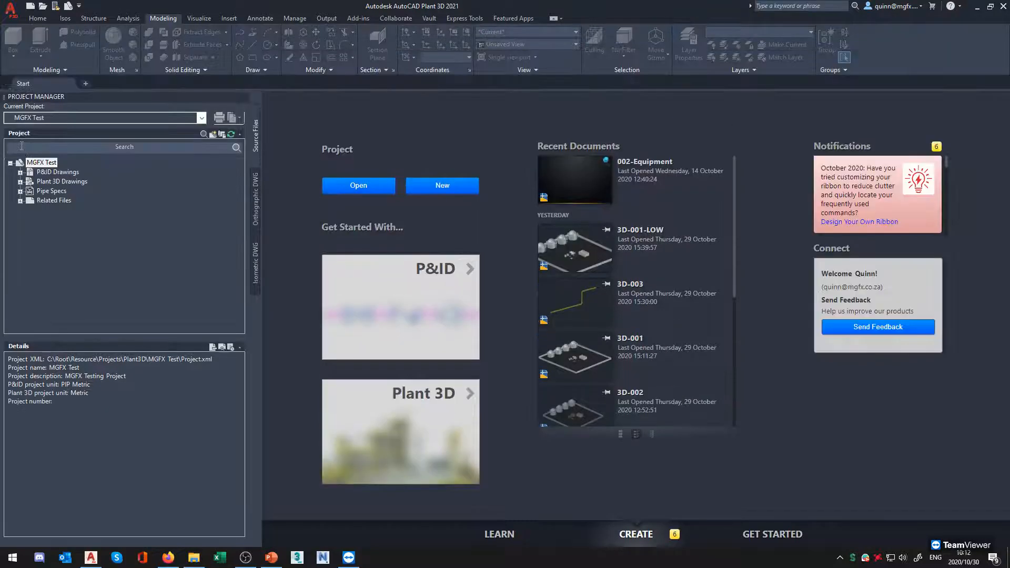
Open the Plant 3D drawing 3D-001 from the project and erase the block containing the four domed tanks
click(20, 183)
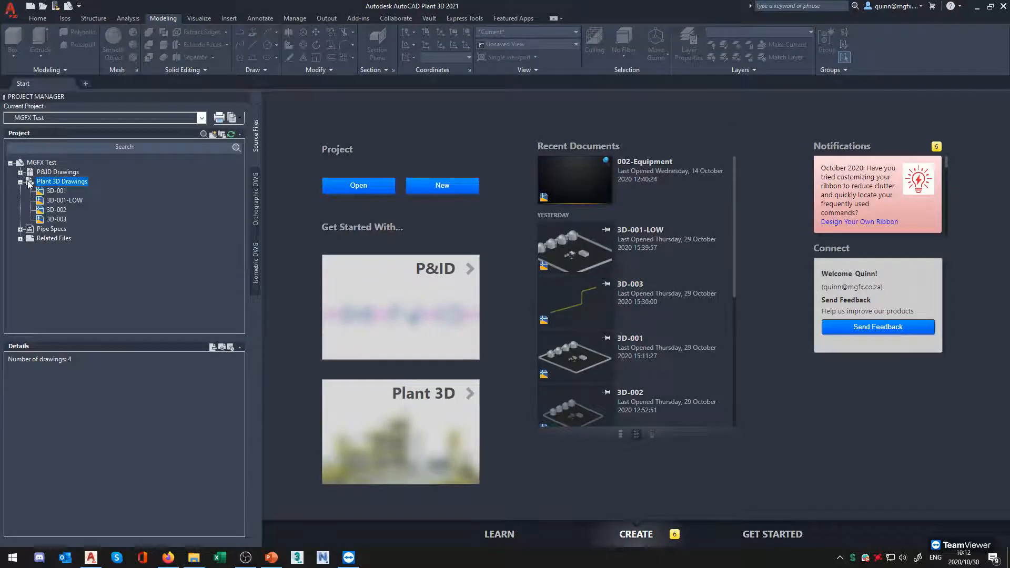
double_click(58, 191)
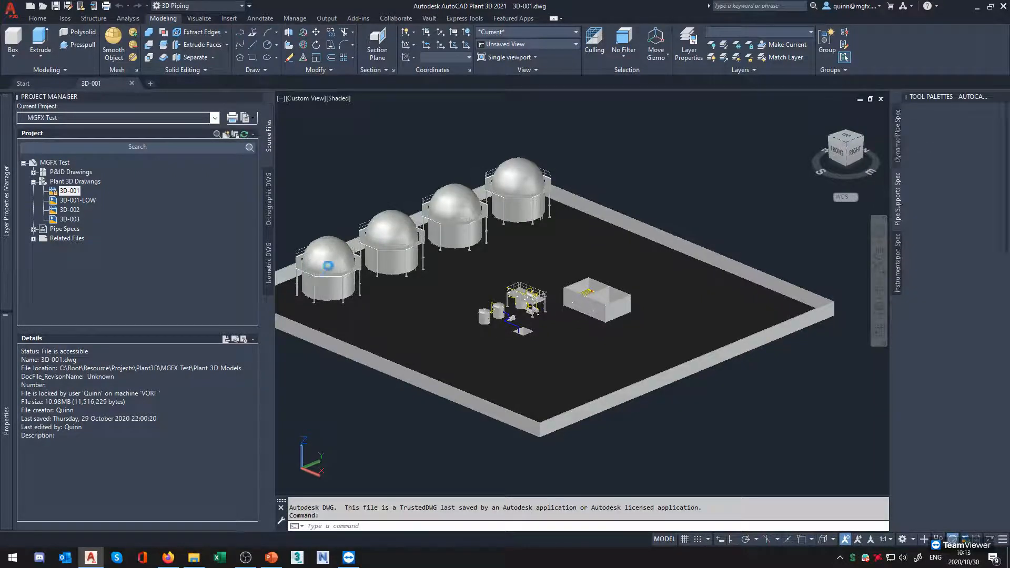
click(333, 272)
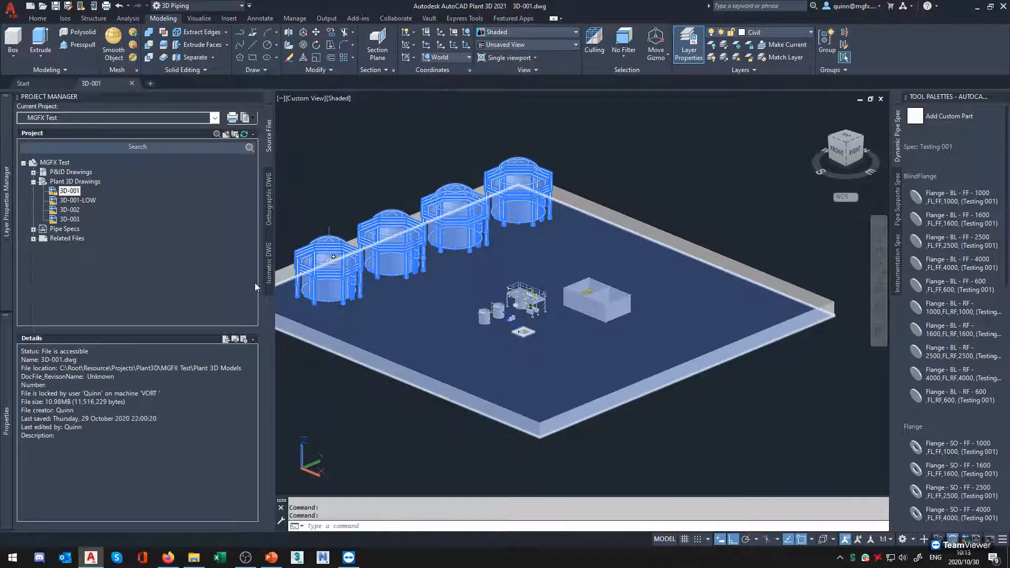
mouse_move(6, 429)
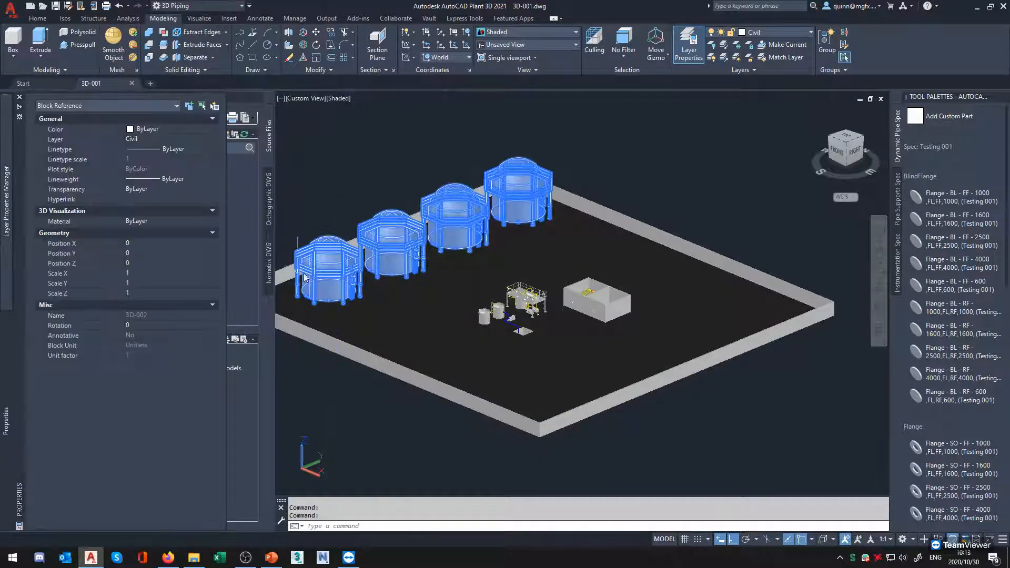
key(Delete)
Try to attach project drawing 3D-002 to the current drawing as an xref
click(72, 209)
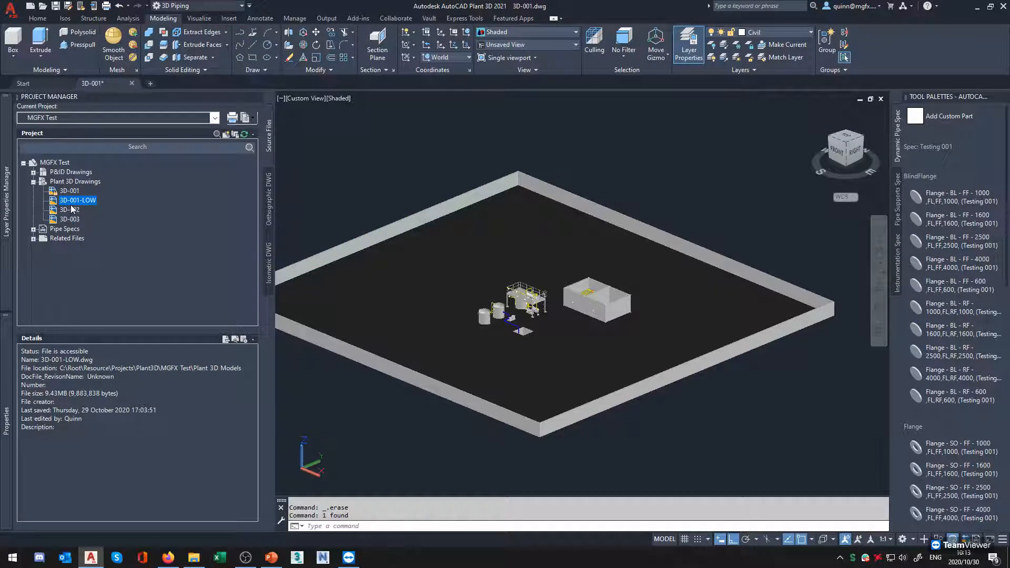
right_click(72, 210)
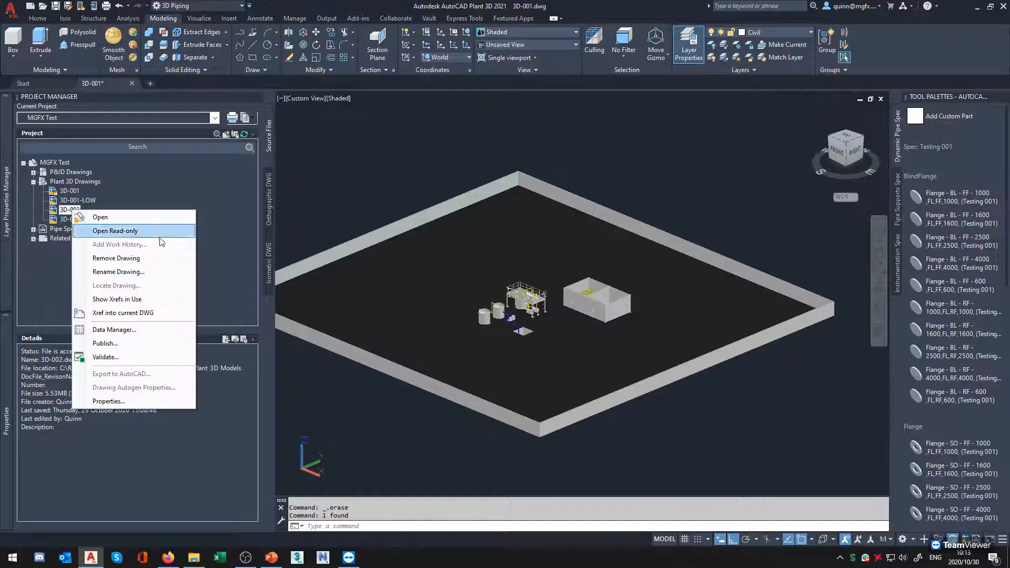
click(150, 313)
click(541, 383)
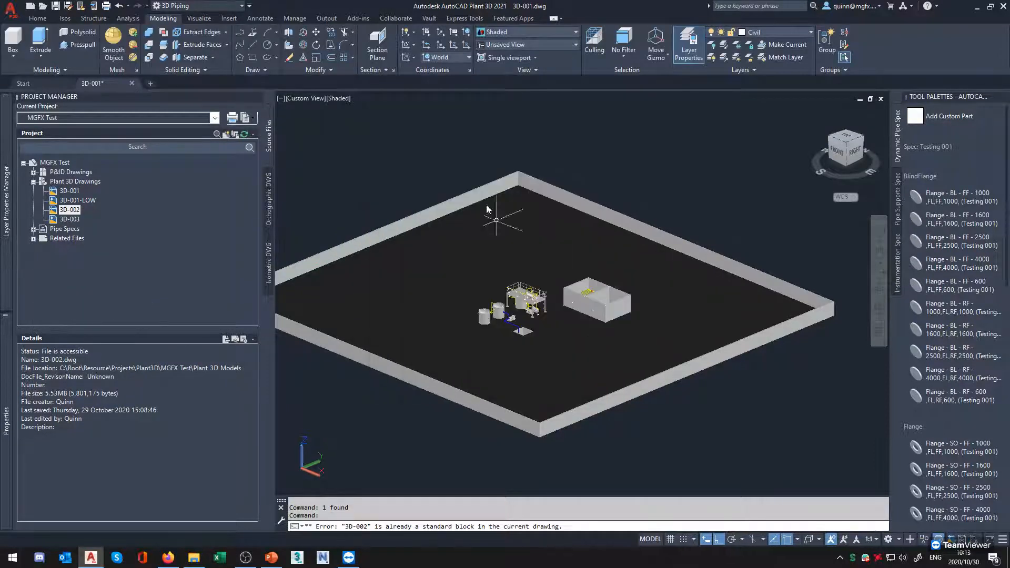
Purge all unused items, including the leftover 3D-002 block, from the drawing and save it
middle_drag(324, 195, 337, 216)
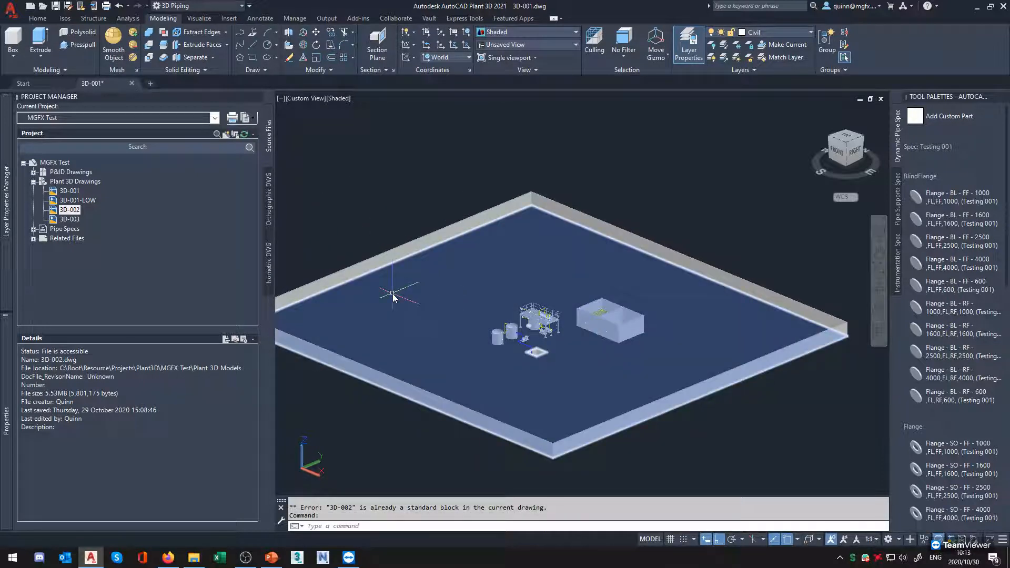
click(338, 181)
text(pu)
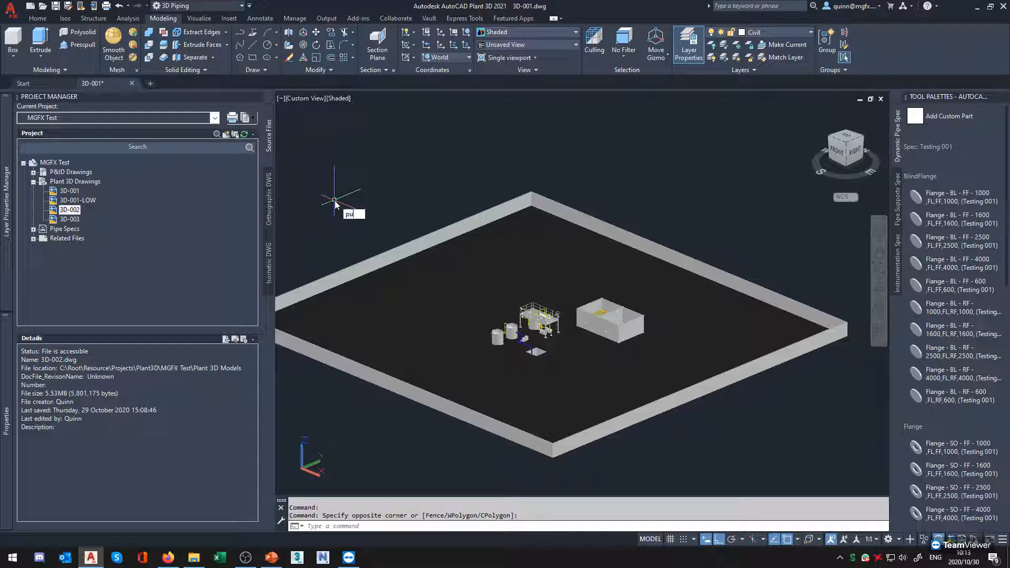
key(Return)
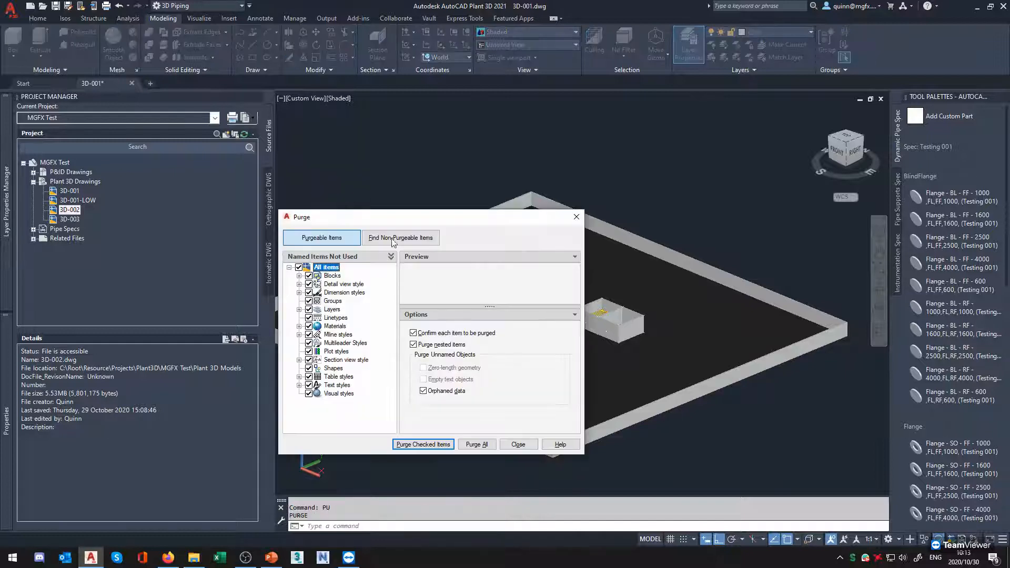
click(476, 445)
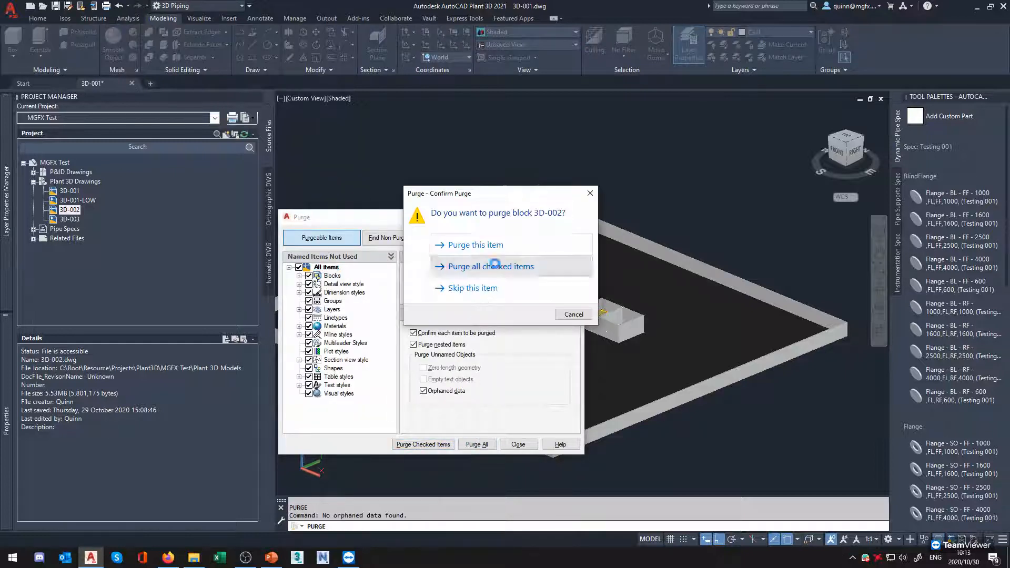
click(485, 267)
click(516, 445)
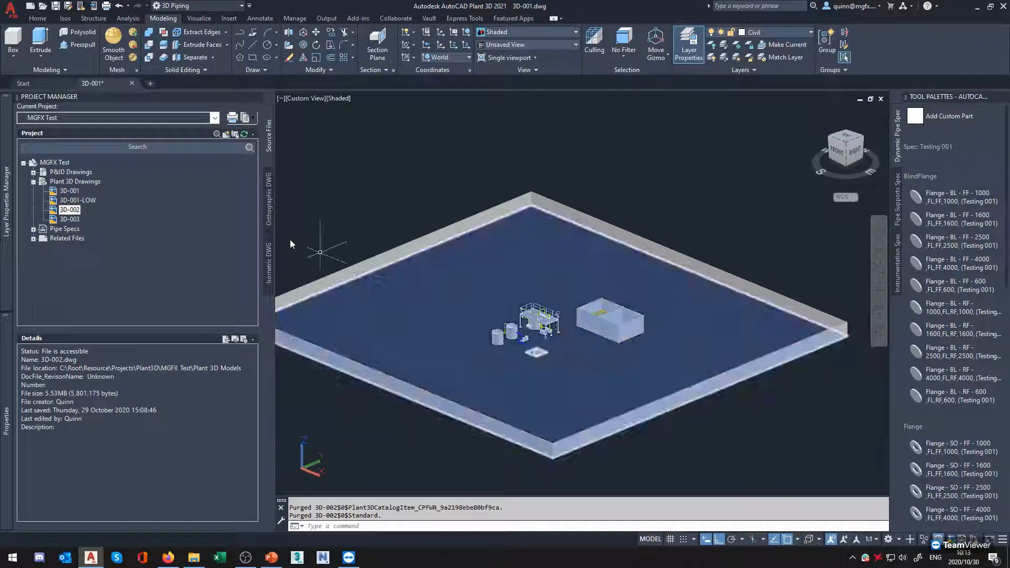
click(56, 6)
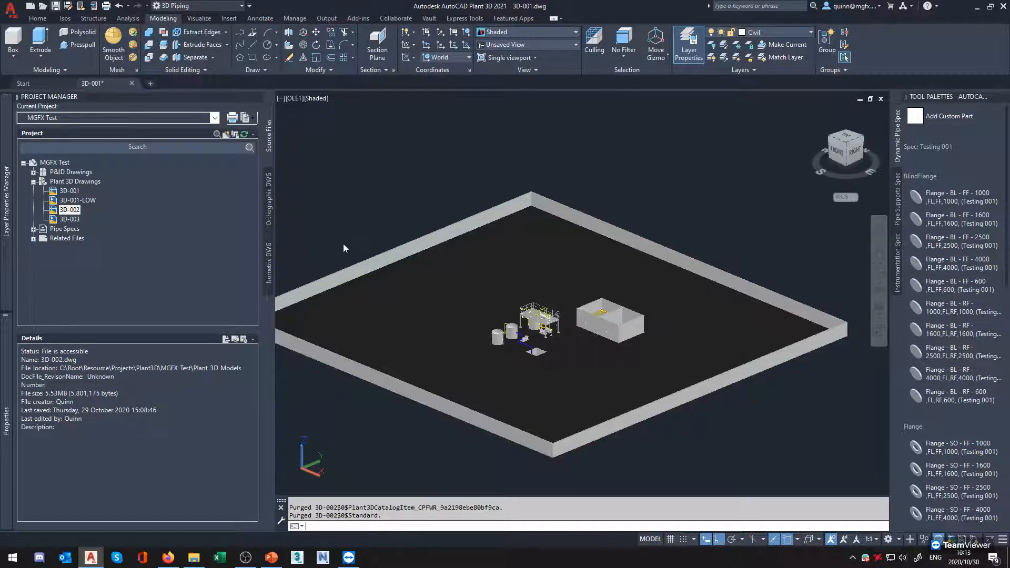
Run Purge again to check for remaining unused items, and save the drawing once more
text(PU)
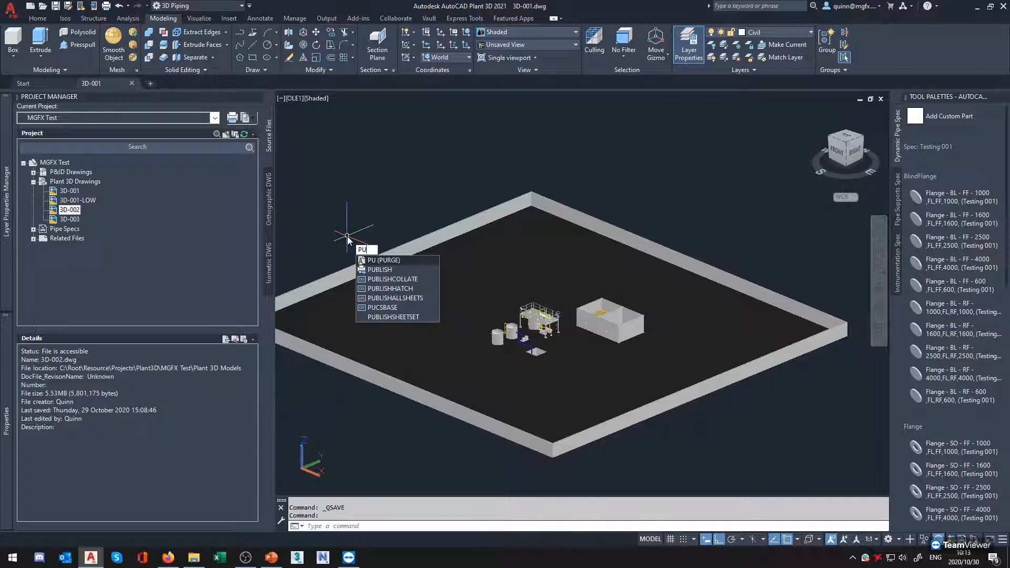
key(Return)
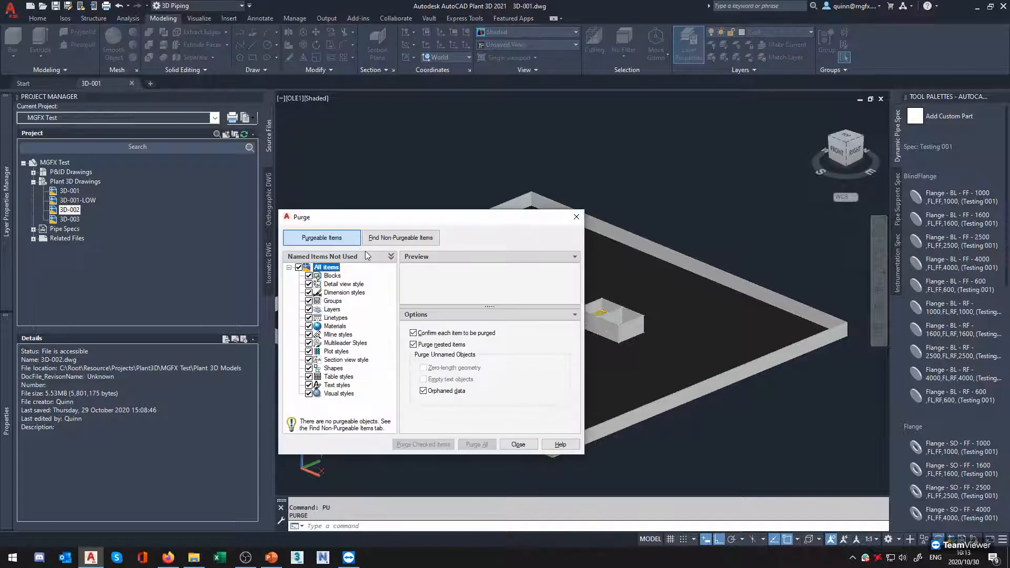
click(518, 445)
click(55, 5)
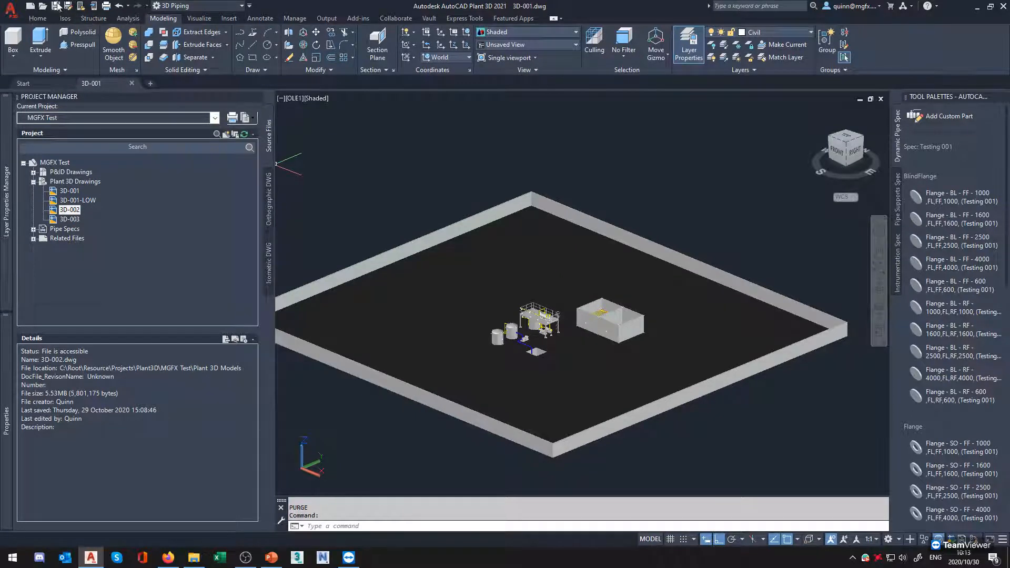
Attach project drawing 3D-002 to the current drawing as an xref
right_click(76, 213)
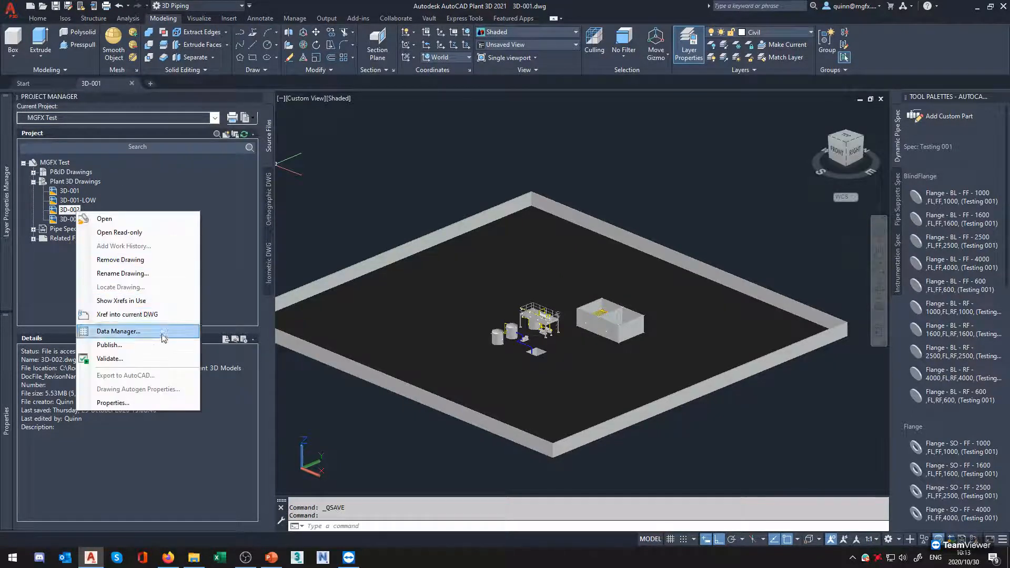
click(189, 315)
click(542, 380)
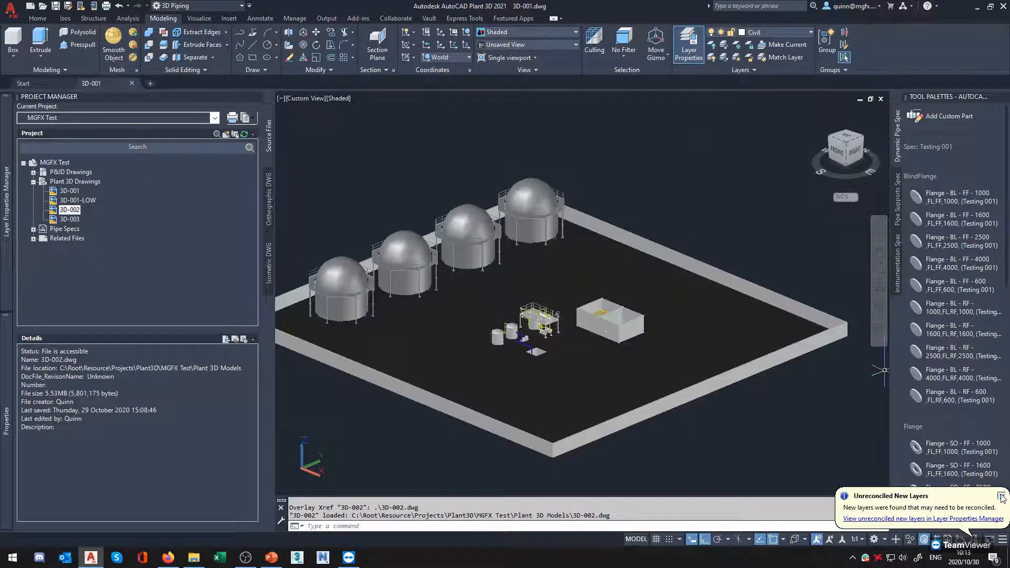
click(793, 268)
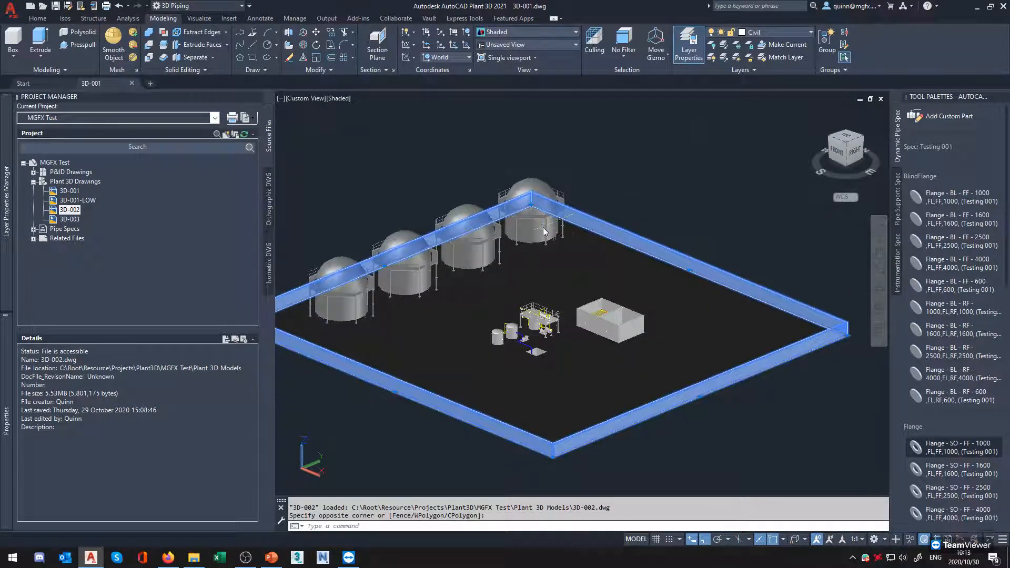
key(Escape)
Select the attached tanks to check that they are an external reference, and clear the selection
click(531, 224)
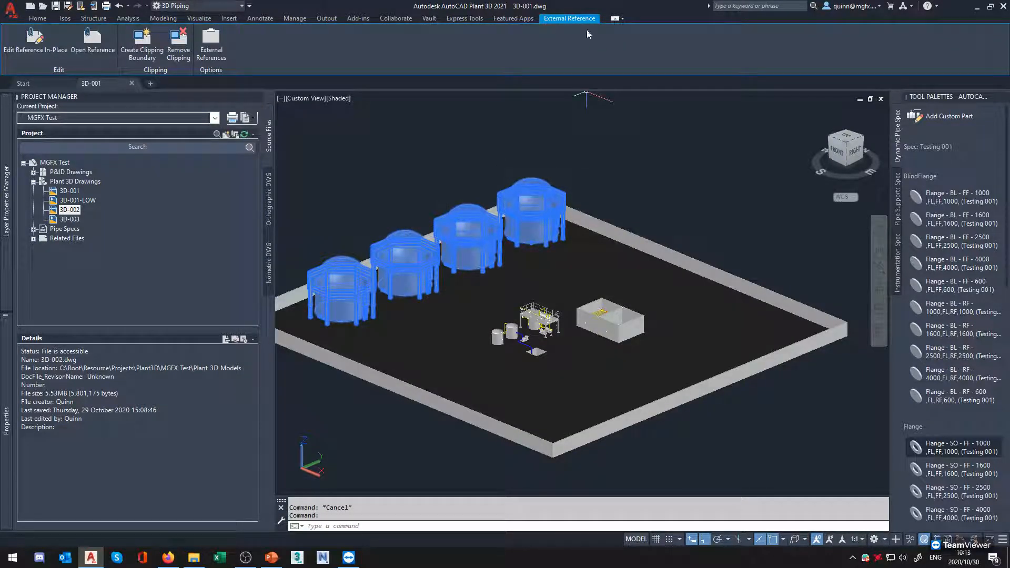
click(353, 121)
key(Escape)
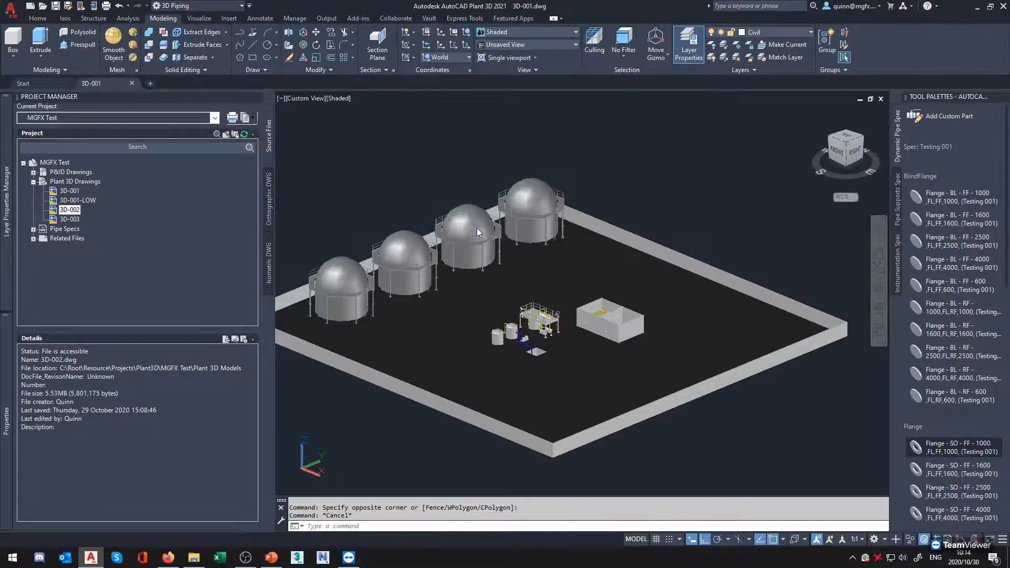
middle_drag(476, 231, 485, 232)
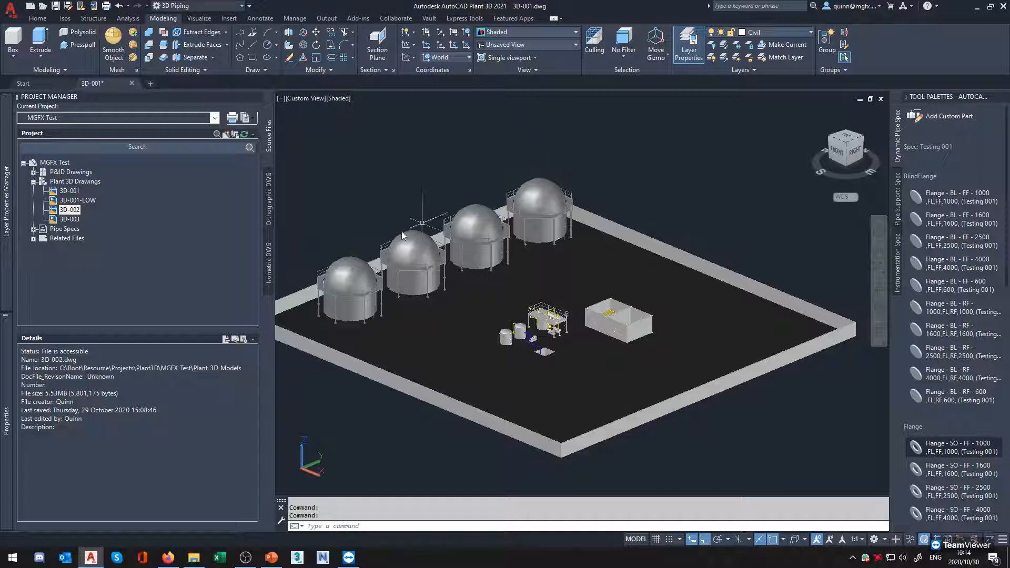
click(355, 196)
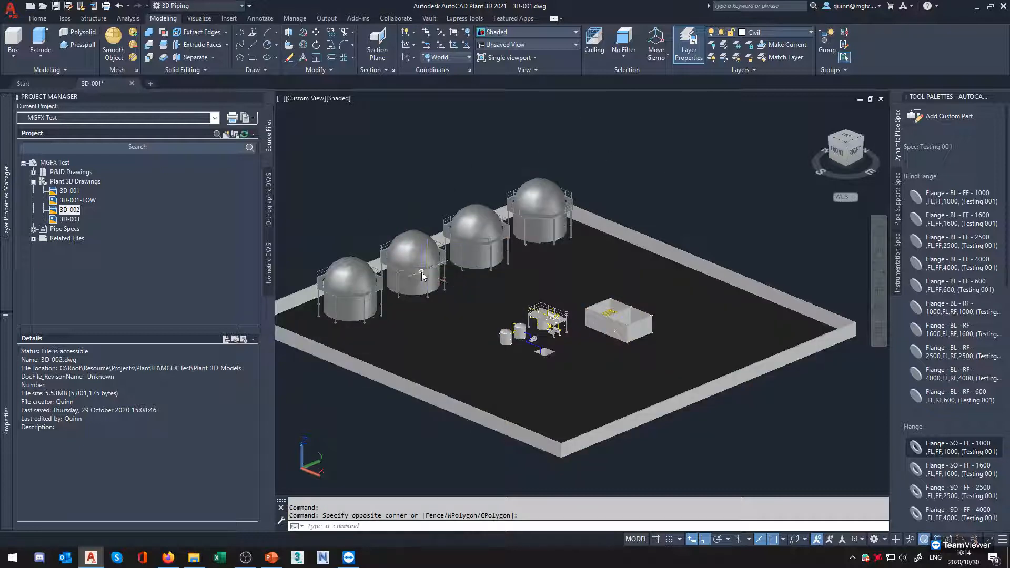
Show the drawing's list of external references, starting from the attached tanks
click(342, 296)
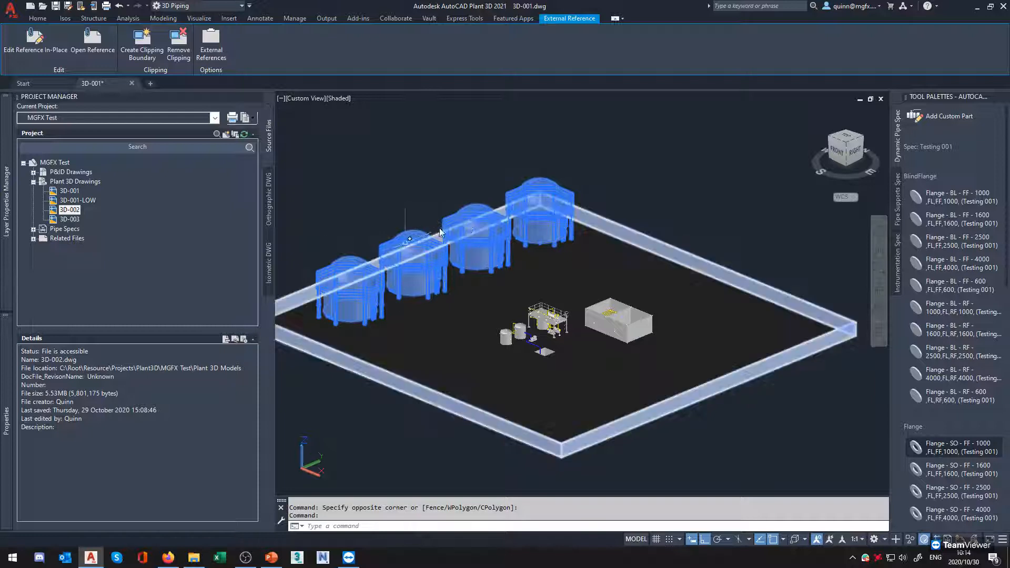
right_click(453, 177)
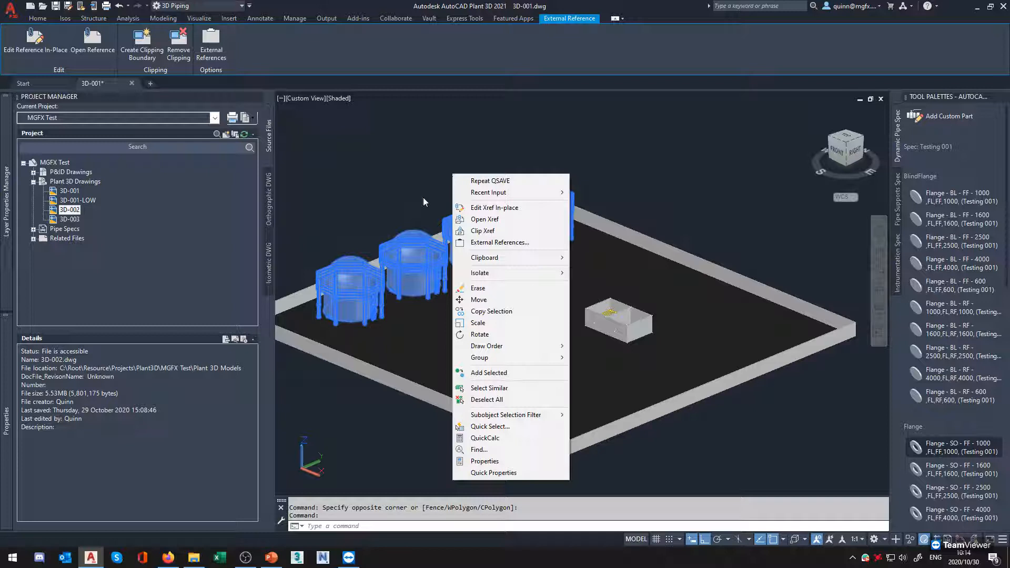
click(521, 242)
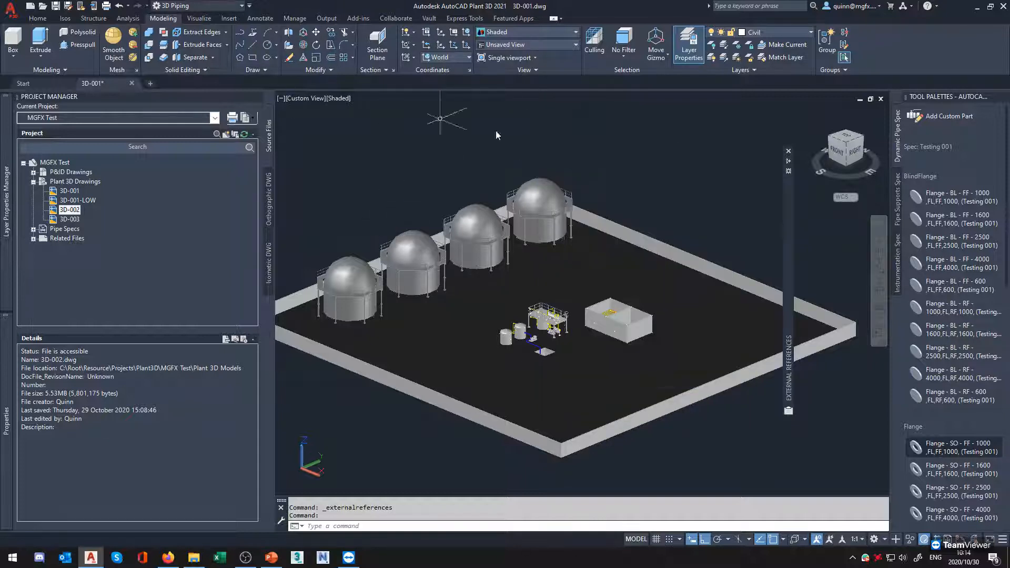
mouse_move(789, 226)
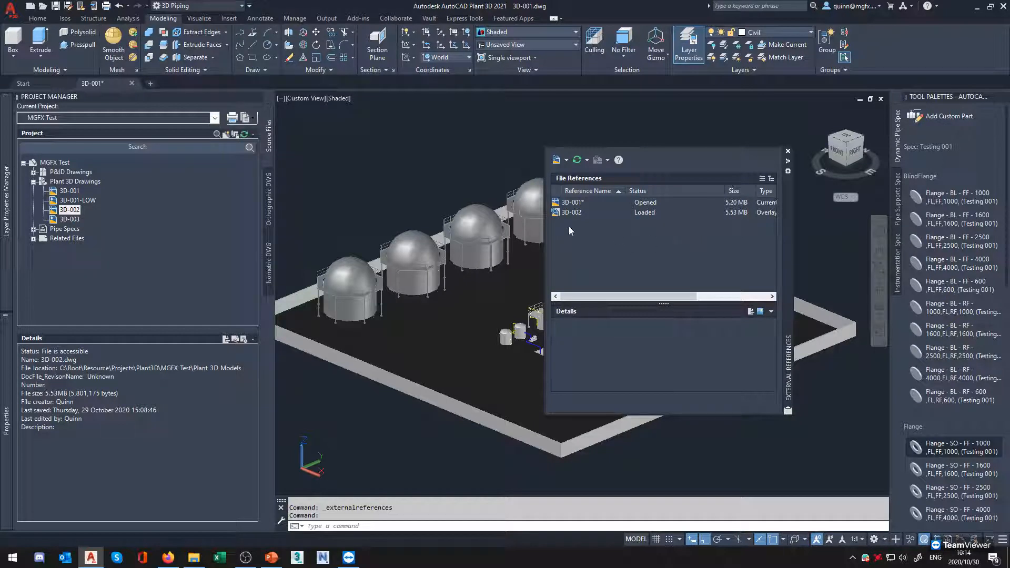
Bind the 3D-002 external reference into the current drawing with the bind type set to Bind
click(572, 213)
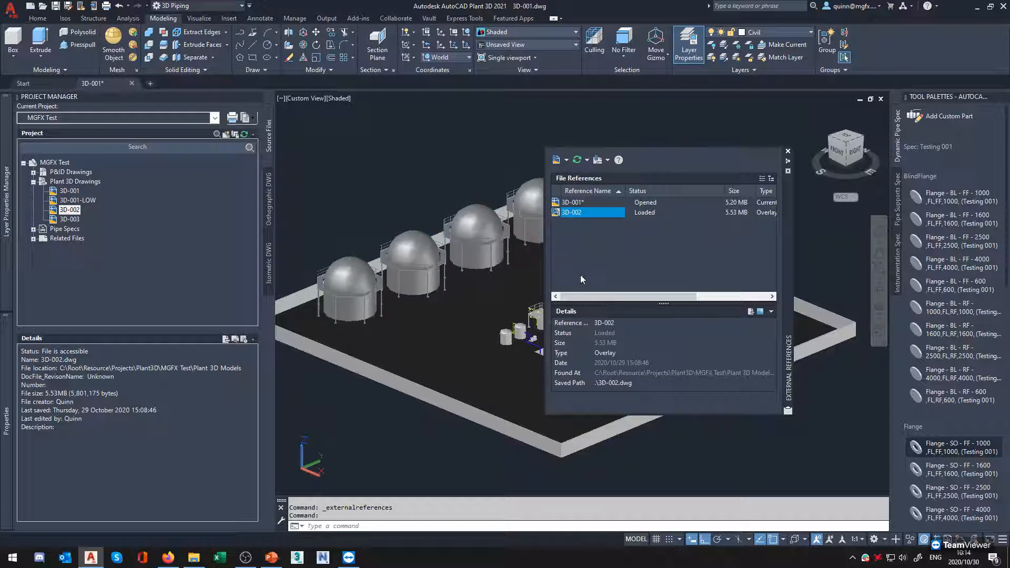
right_click(573, 217)
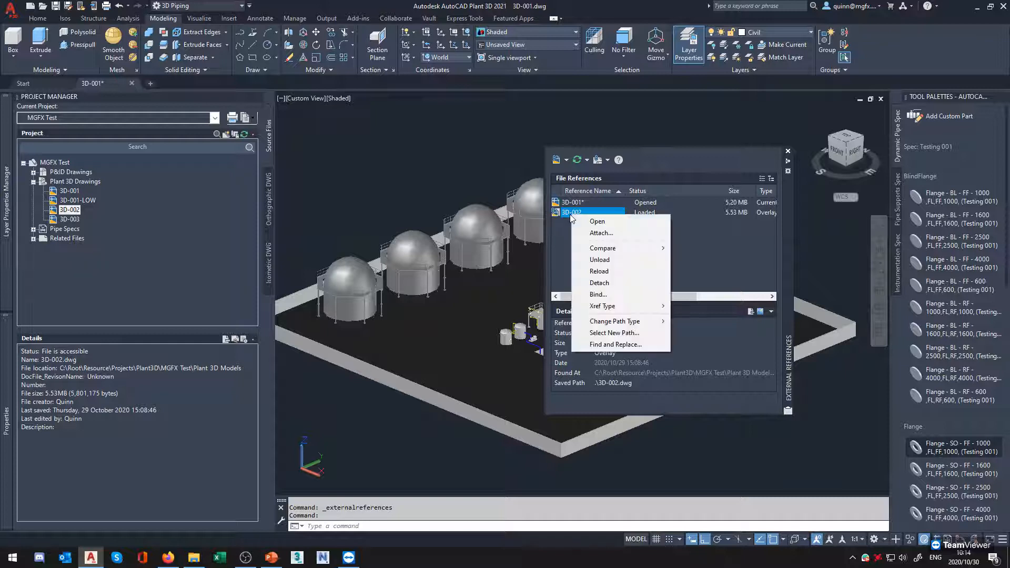
click(619, 295)
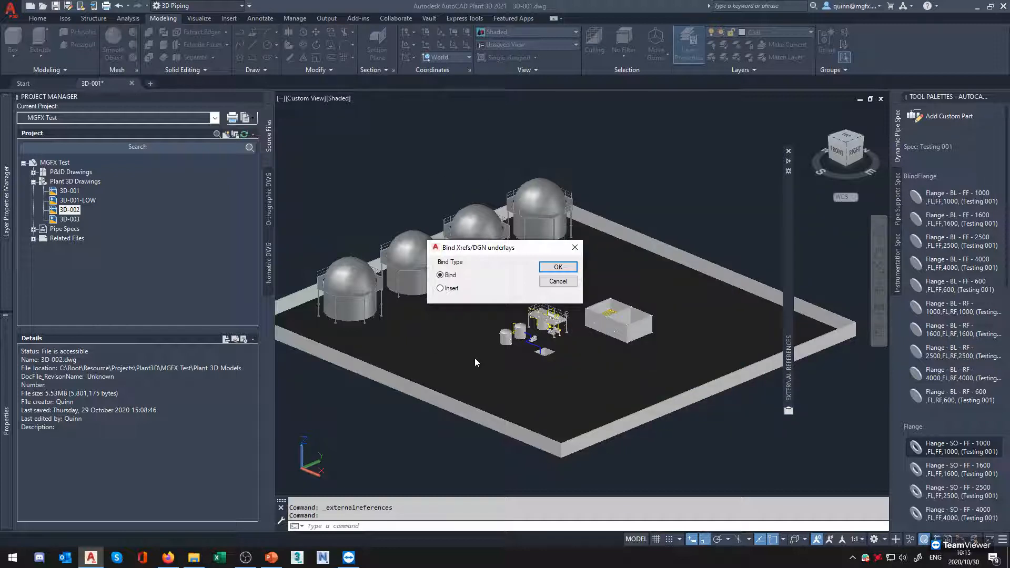
click(460, 288)
click(441, 275)
click(553, 268)
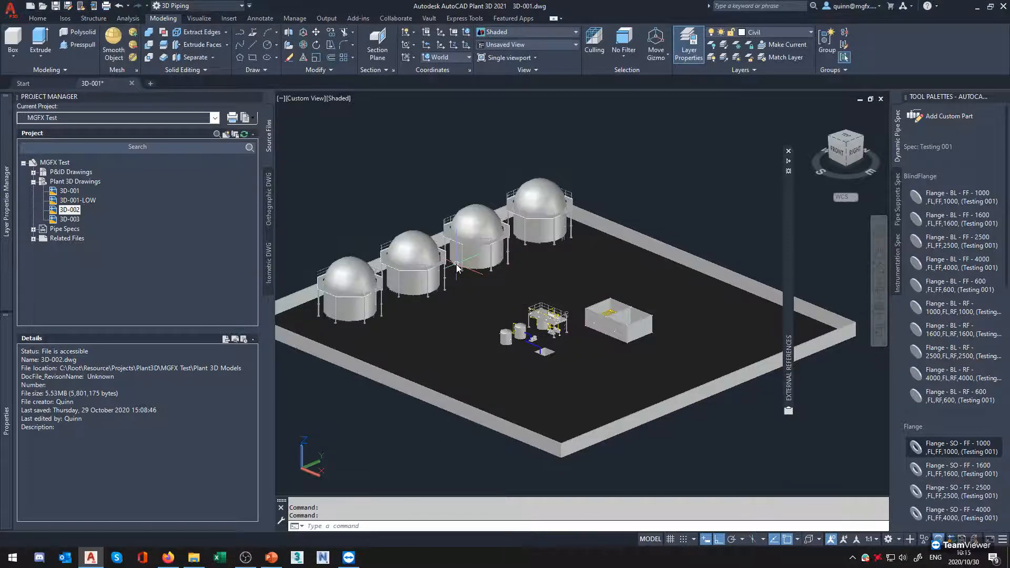
Select the bound tanks to examine their object type and properties, and clear the selection
click(375, 292)
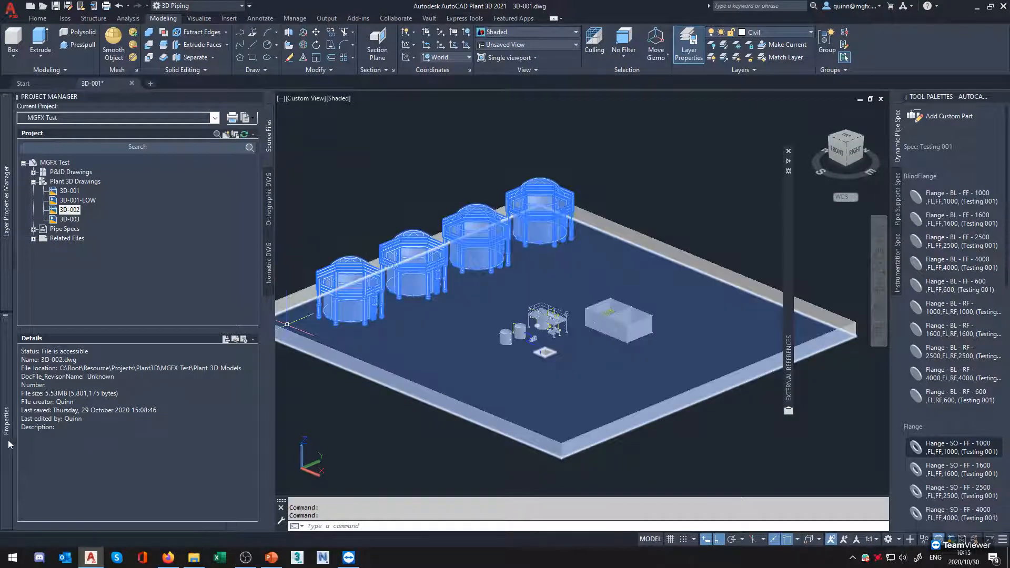
mouse_move(9, 444)
click(376, 162)
click(372, 154)
key(Escape)
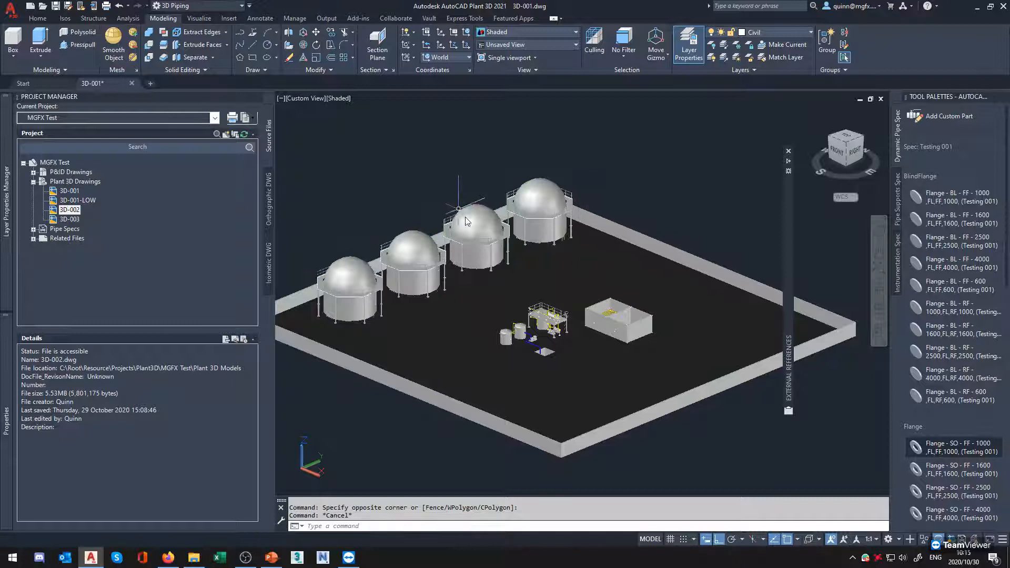
mouse_move(644, 334)
middle_down()
mouse_move(653, 326)
mouse_move(633, 321)
middle_up()
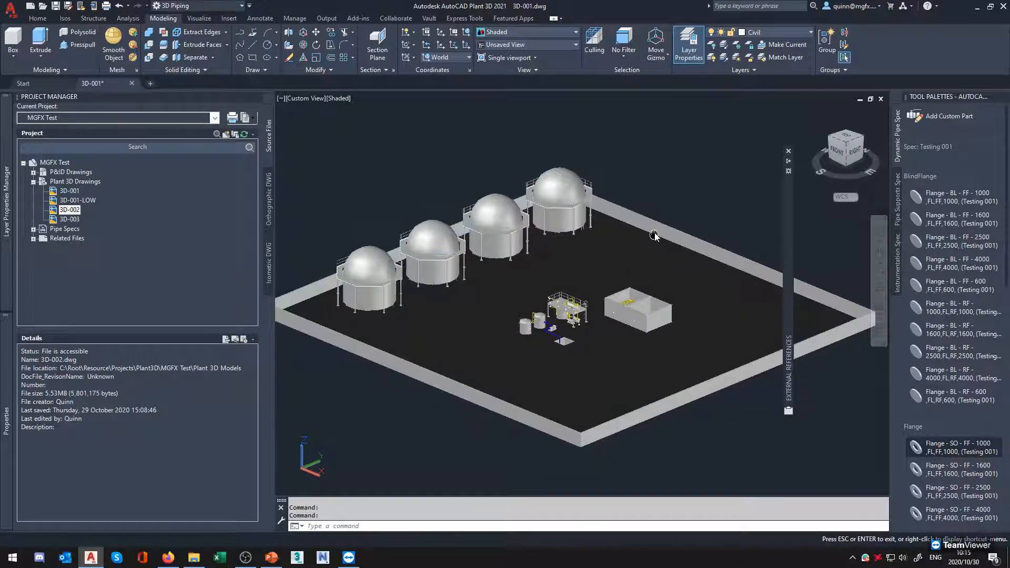
click(679, 175)
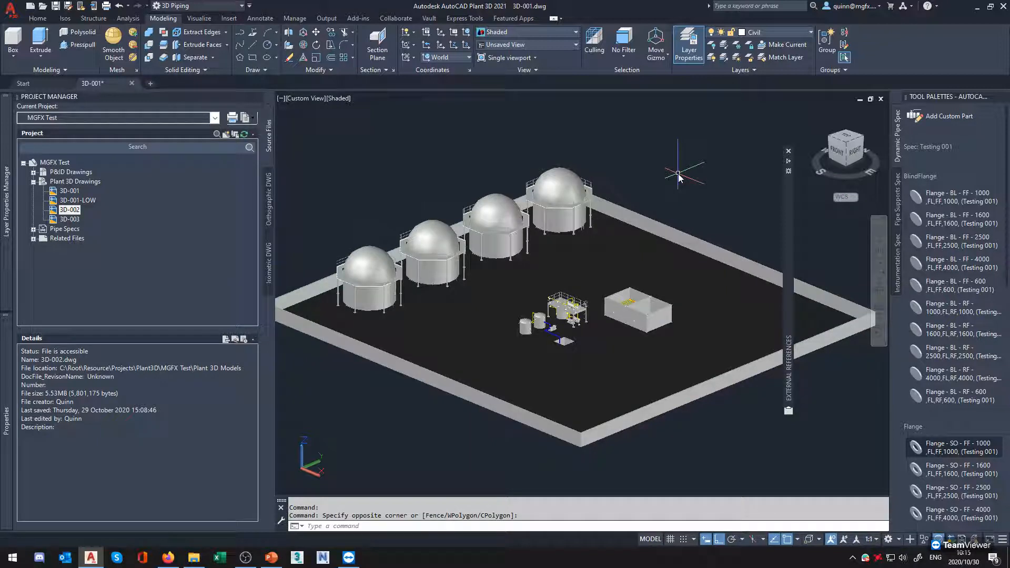
Save the drawing and export it with EXPORTTOAUTOCAD as 3D-001-LOW 02.dwg in the Plant 3D Models folder
text(EX)
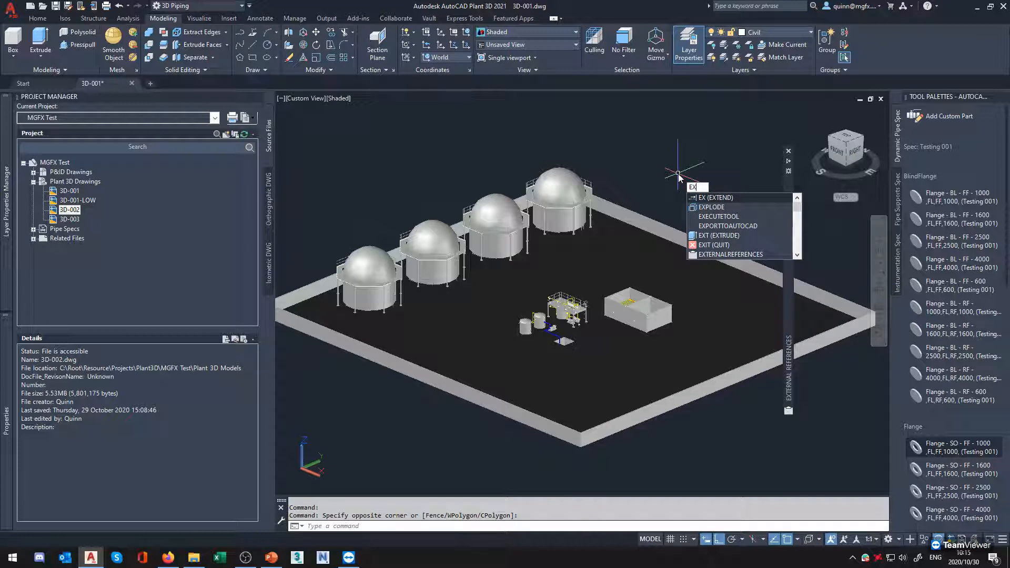
text(PORT)
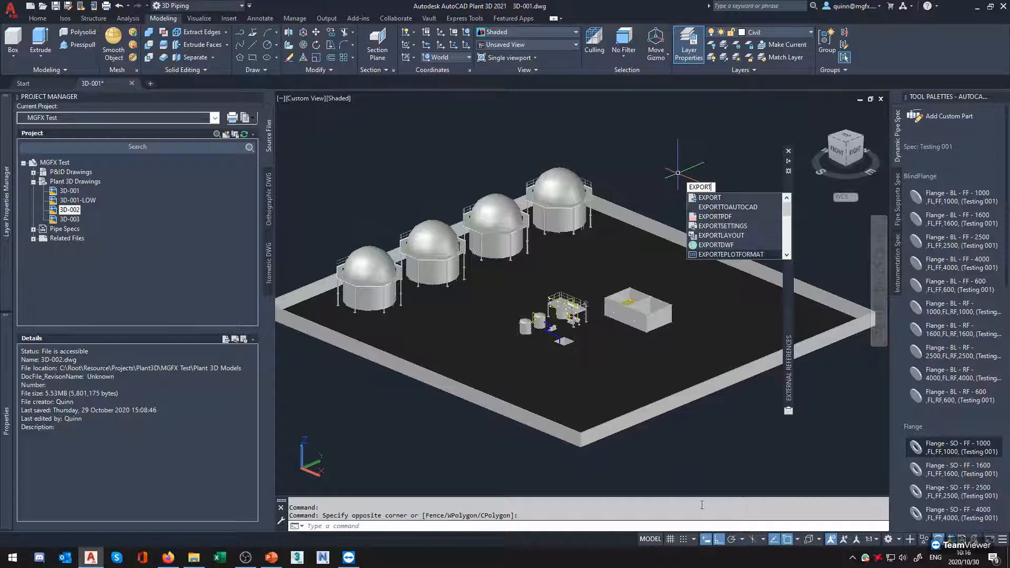
click(722, 208)
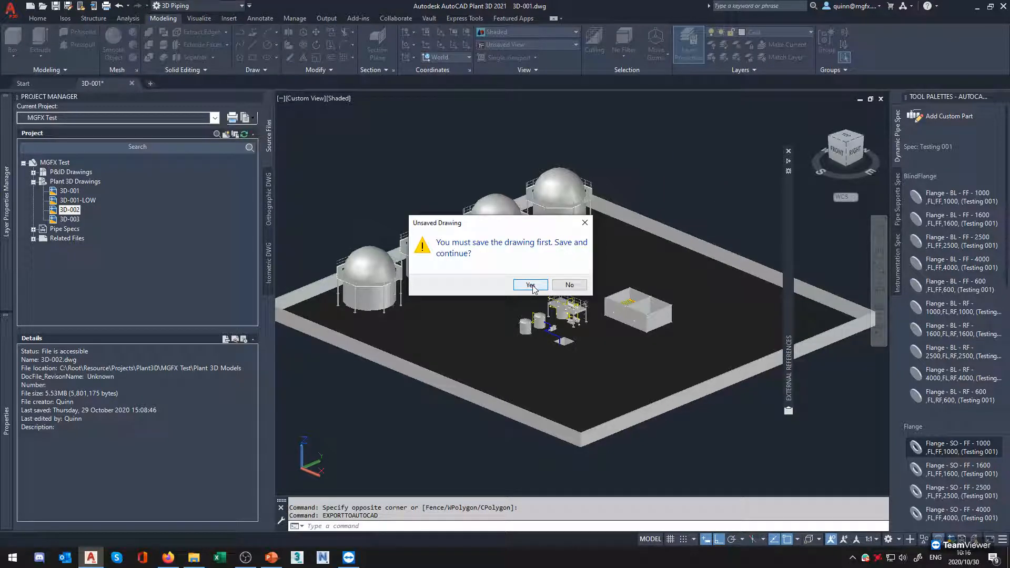
click(531, 285)
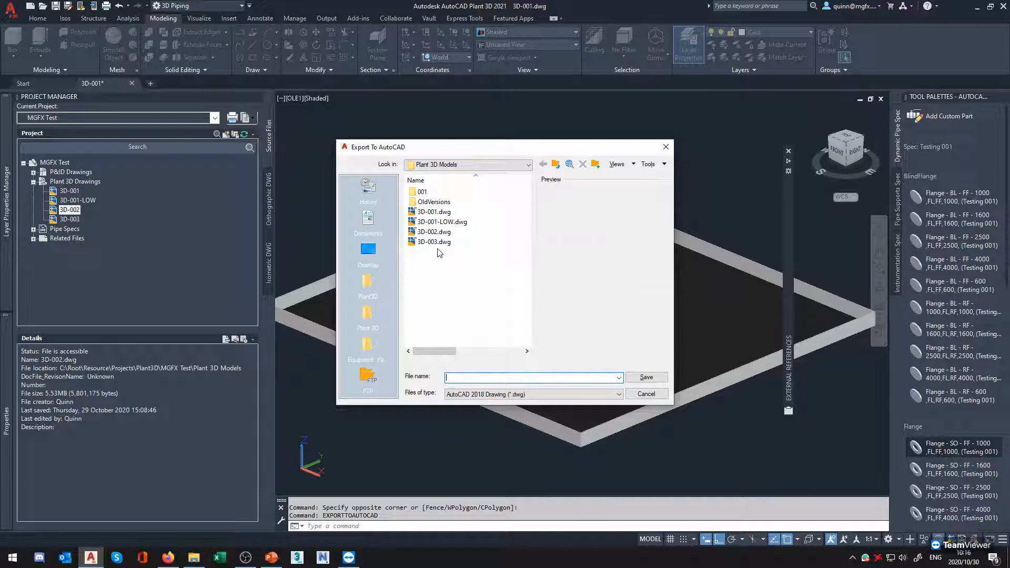
click(440, 223)
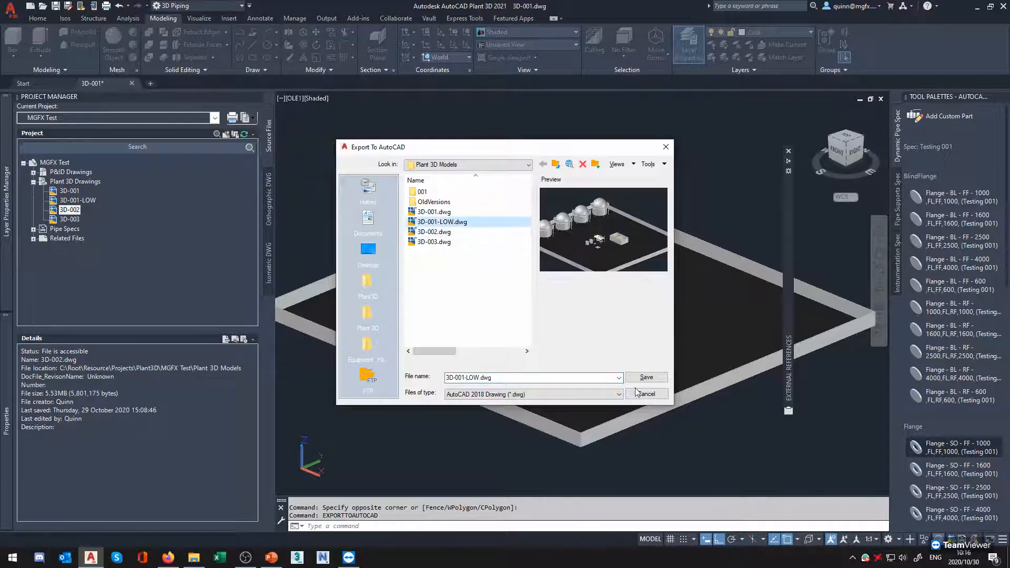
click(646, 377)
click(560, 311)
click(454, 221)
click(478, 378)
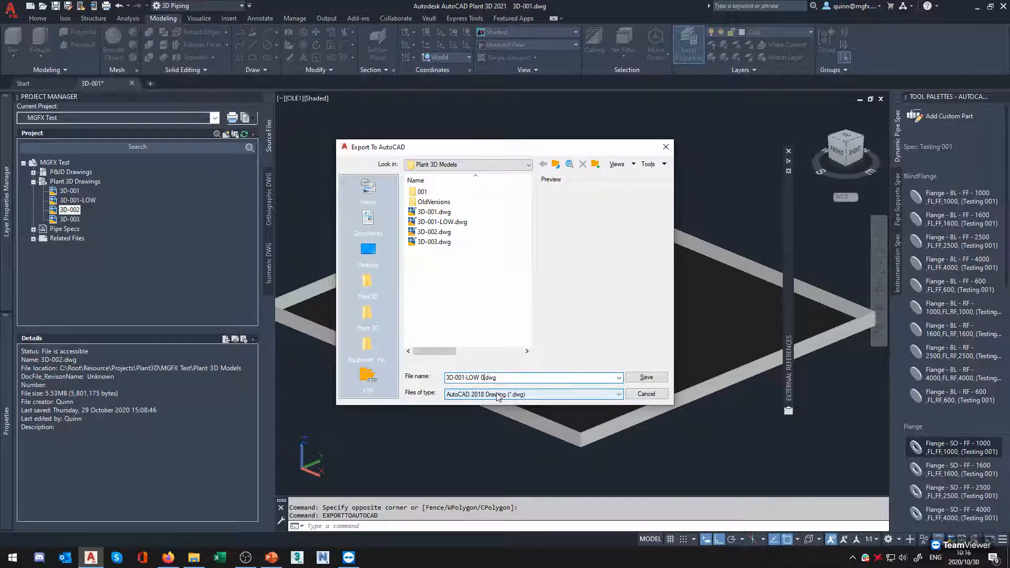
key(Return)
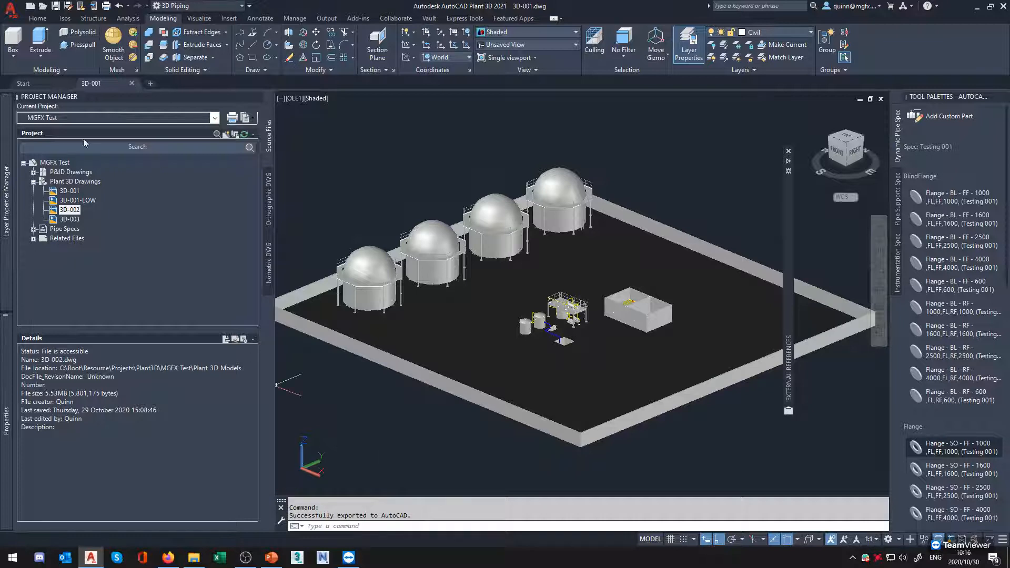
Open the exported drawing 3D-001-LOW 02.dwg from the MGFX Test project's Plant 3D Models folder
click(42, 7)
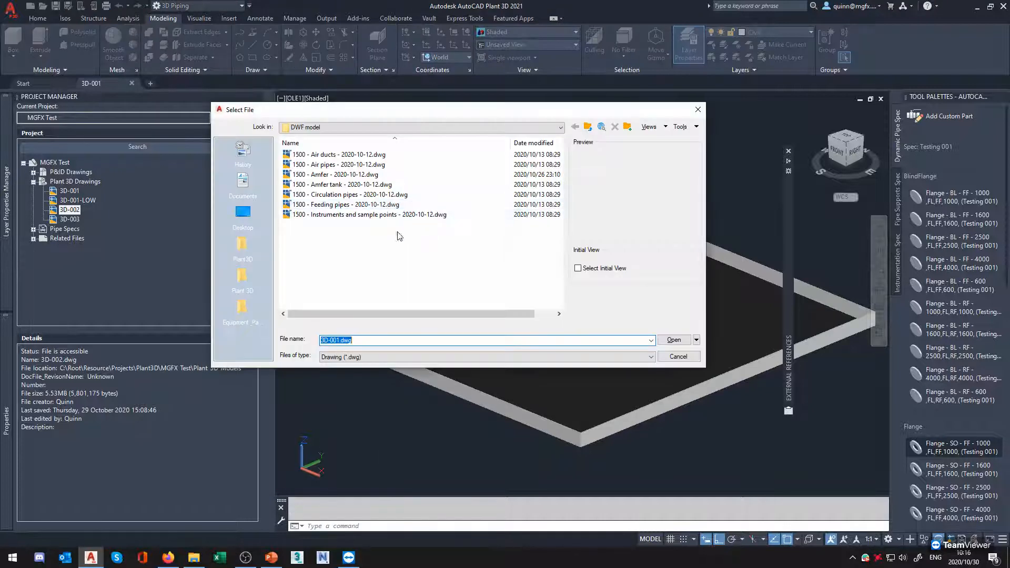
click(352, 127)
click(359, 181)
click(358, 128)
click(362, 163)
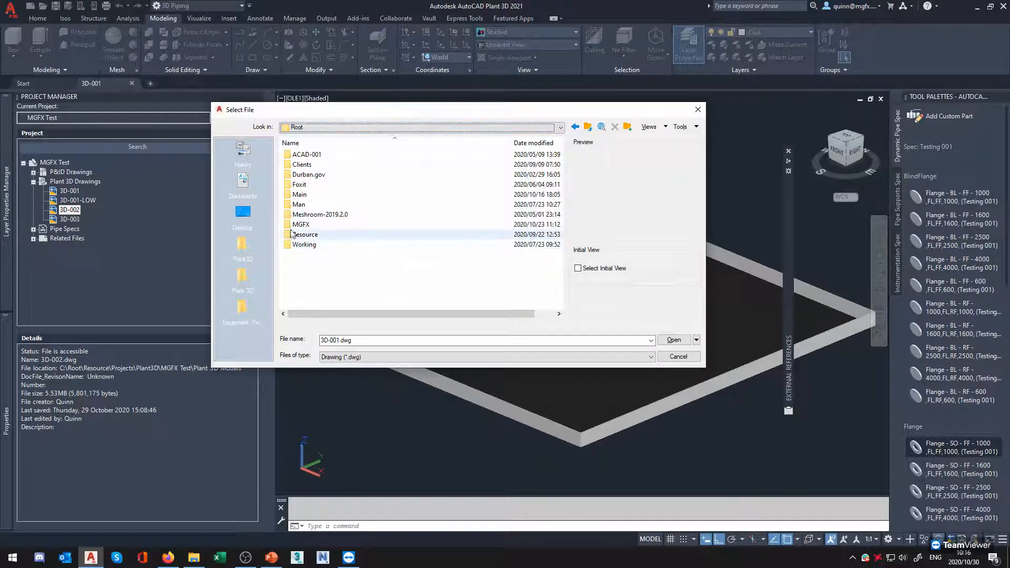
click(246, 248)
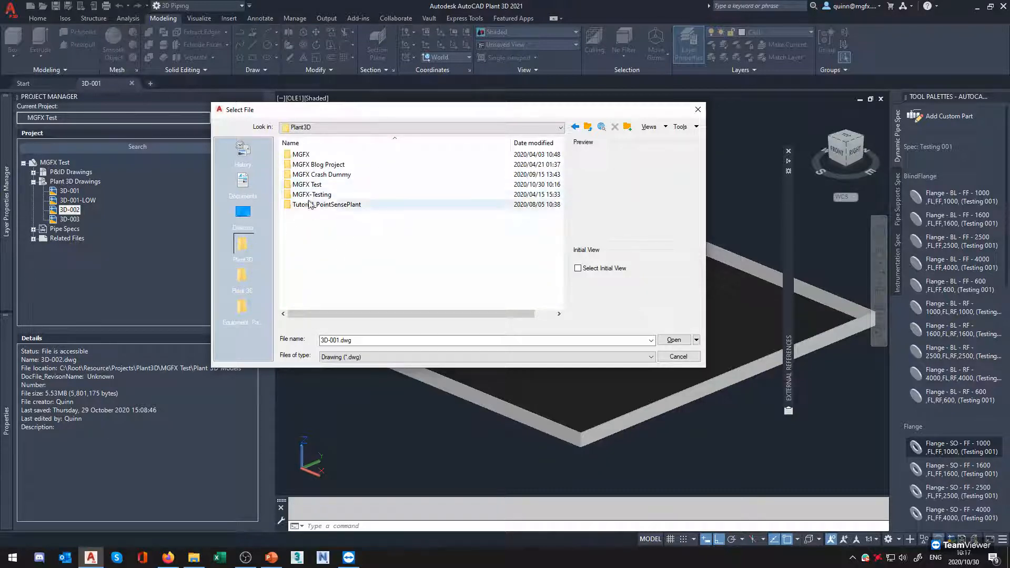
double_click(310, 185)
double_click(316, 204)
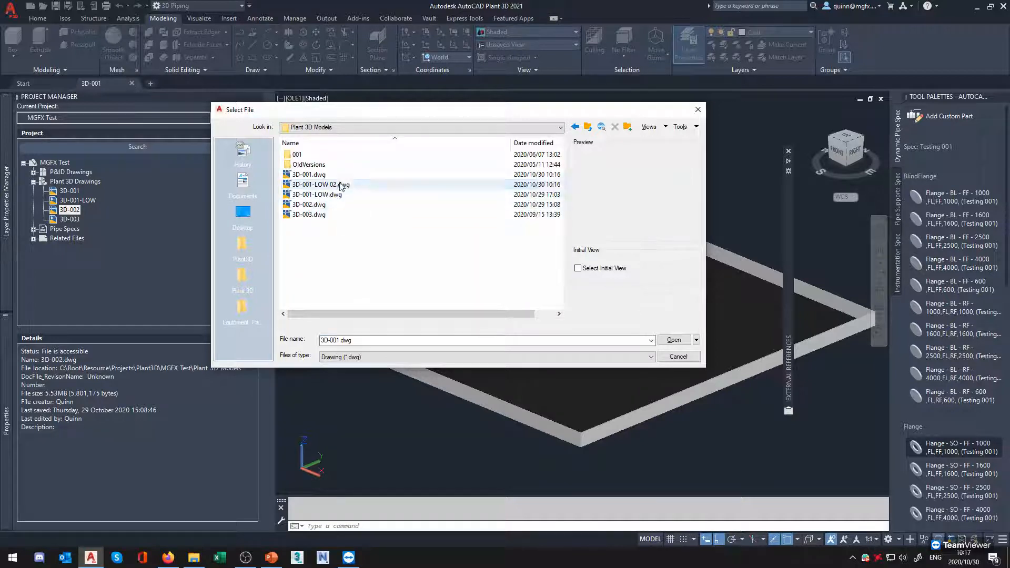
click(358, 185)
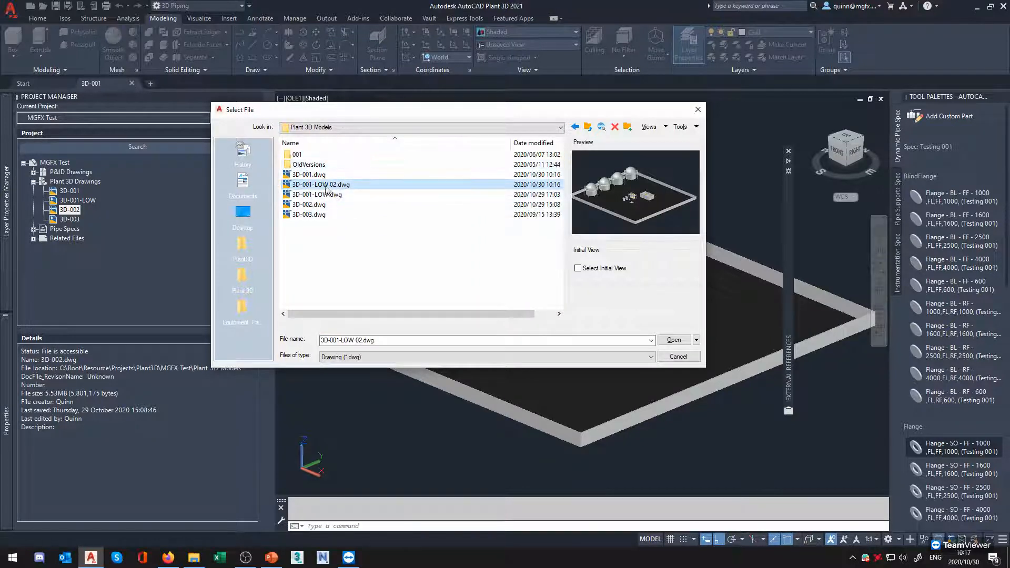
double_click(352, 185)
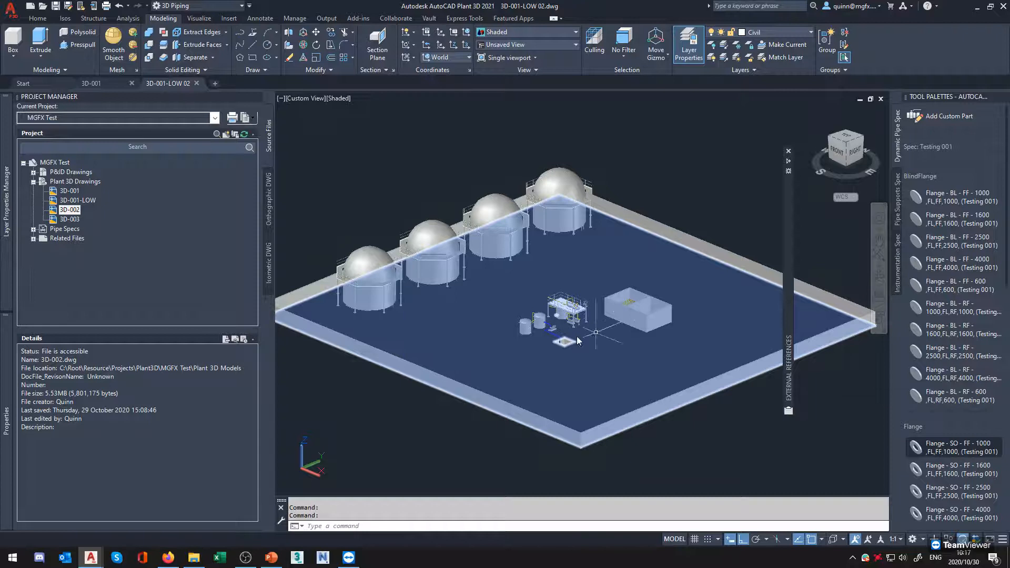
Select a vertical tank and the pump on the blue pipeline in turn to examine their object type and properties
scroll(556, 333, up, 5)
scroll(504, 328, up, 5)
click(475, 235)
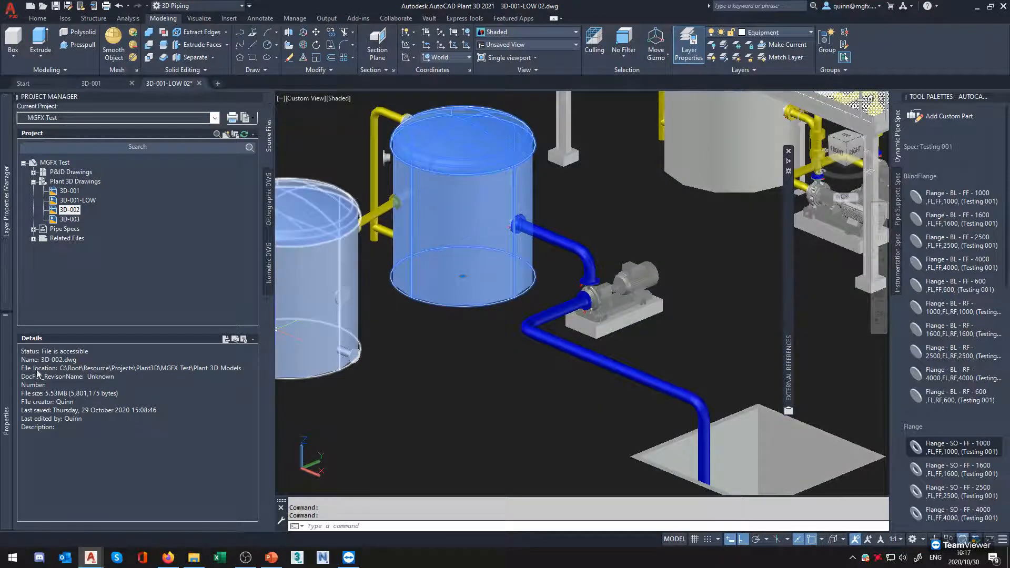
mouse_move(14, 373)
scroll(534, 364, down, 5)
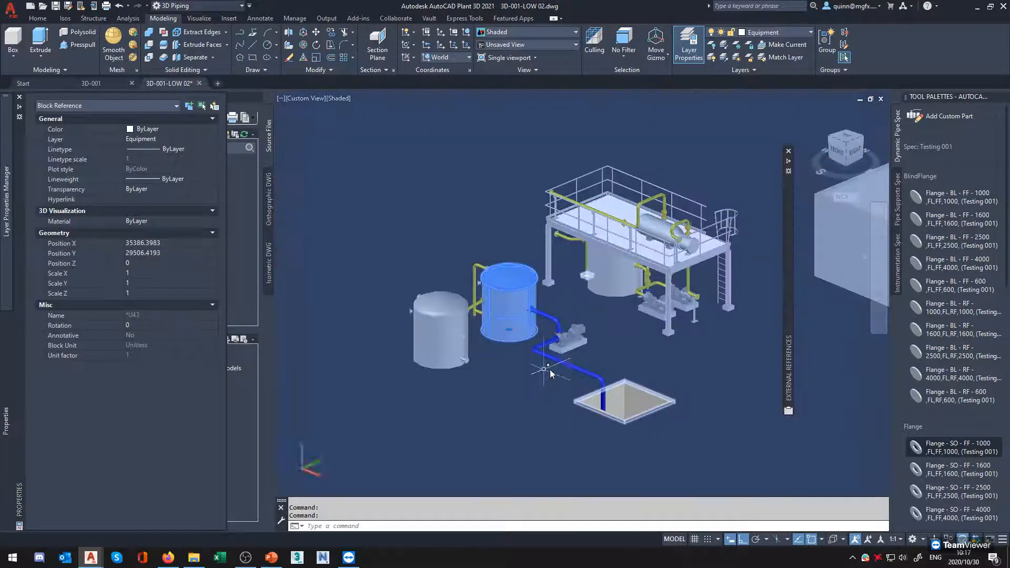
scroll(549, 350, up, 2)
key(Escape)
click(568, 343)
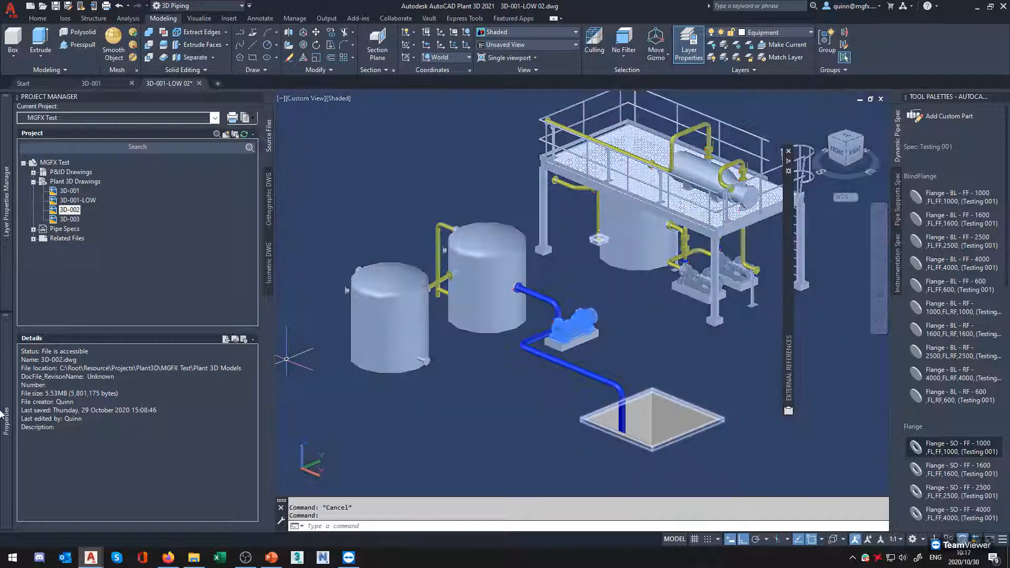
mouse_move(7, 413)
key(Escape)
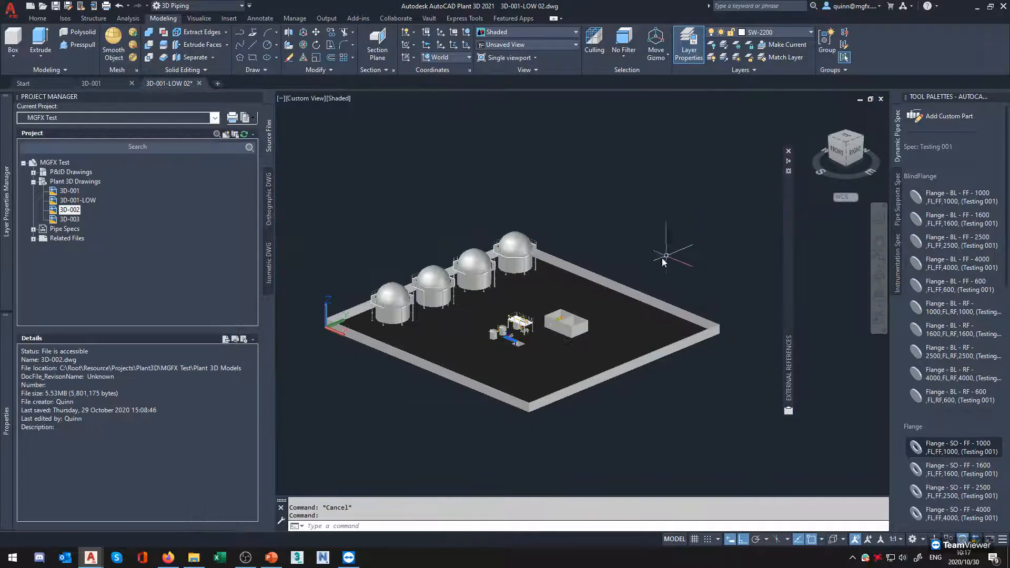
View the whole exported plant in SE Isometric and clear the selection
click(664, 262)
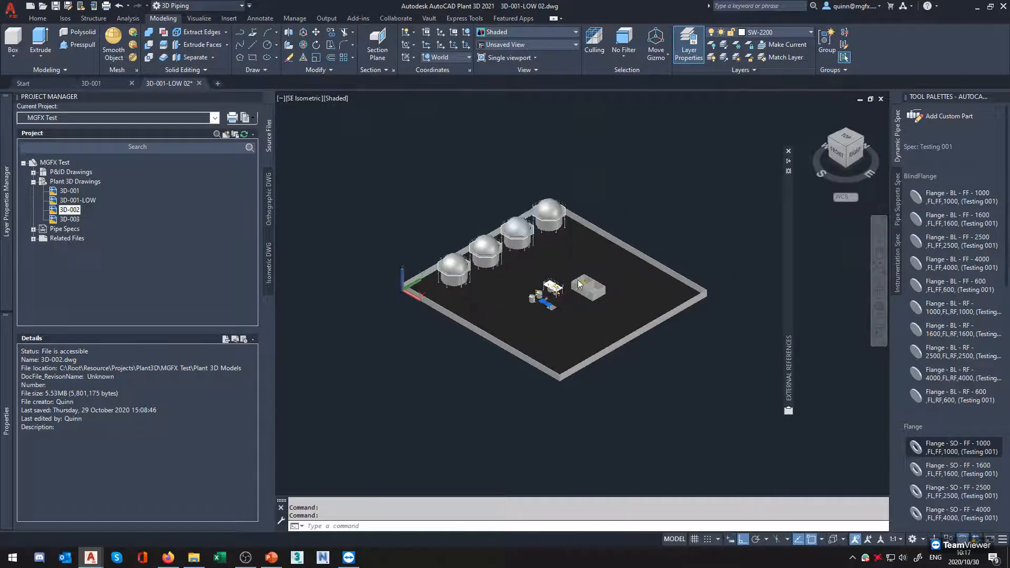
scroll(579, 284, up, 3)
click(654, 137)
click(655, 137)
middle_drag(571, 230, 624, 219)
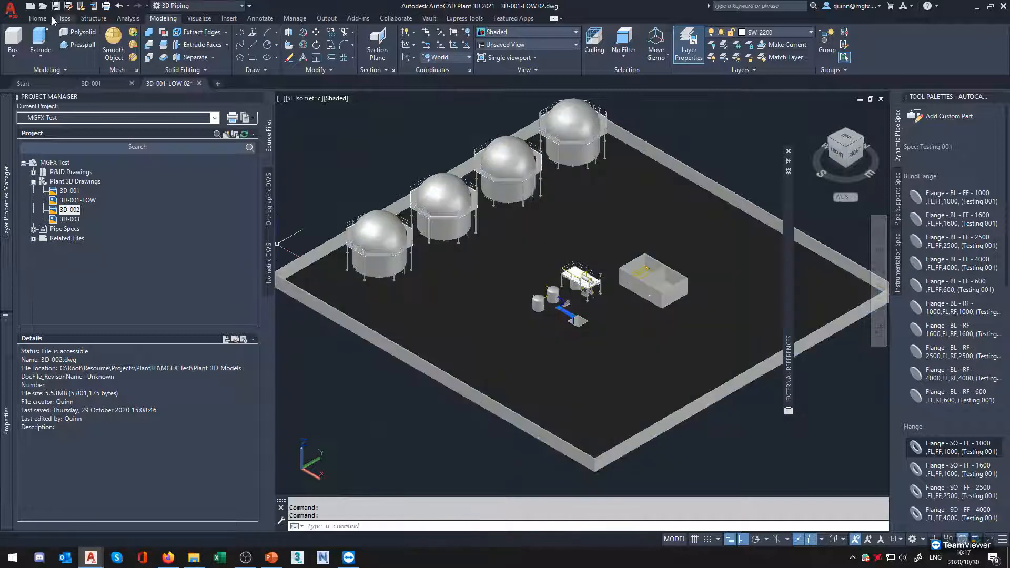
click(337, 155)
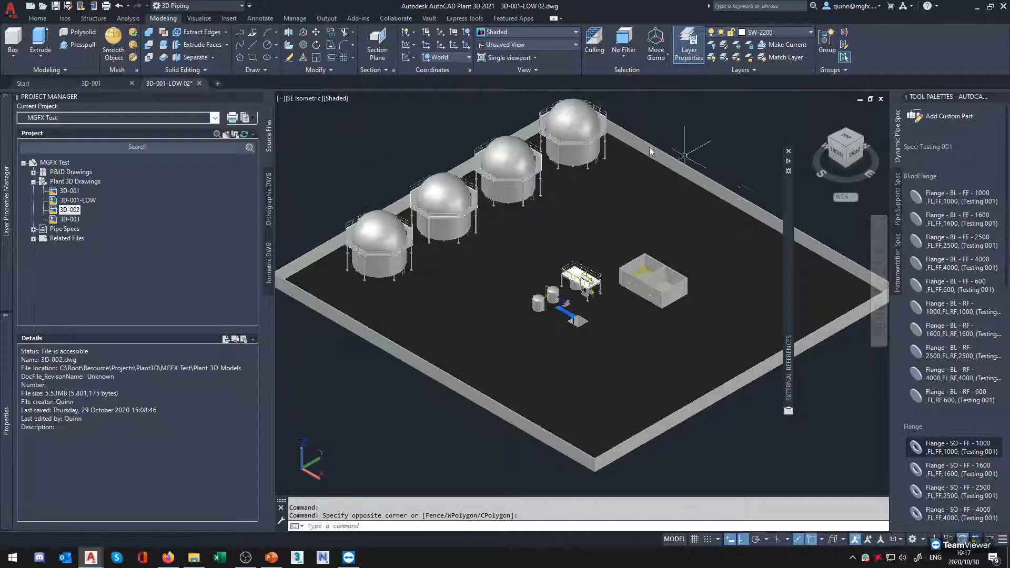
click(684, 195)
key(Escape)
key(Escape)
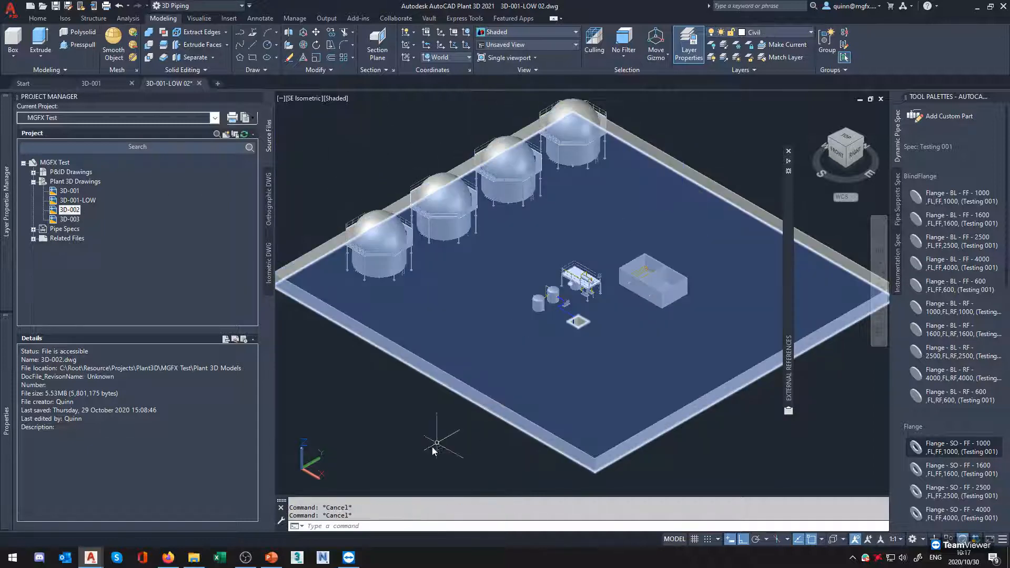
Switch to 3ds Max, dismiss its welcome screen, and use a single-viewport layout
click(297, 558)
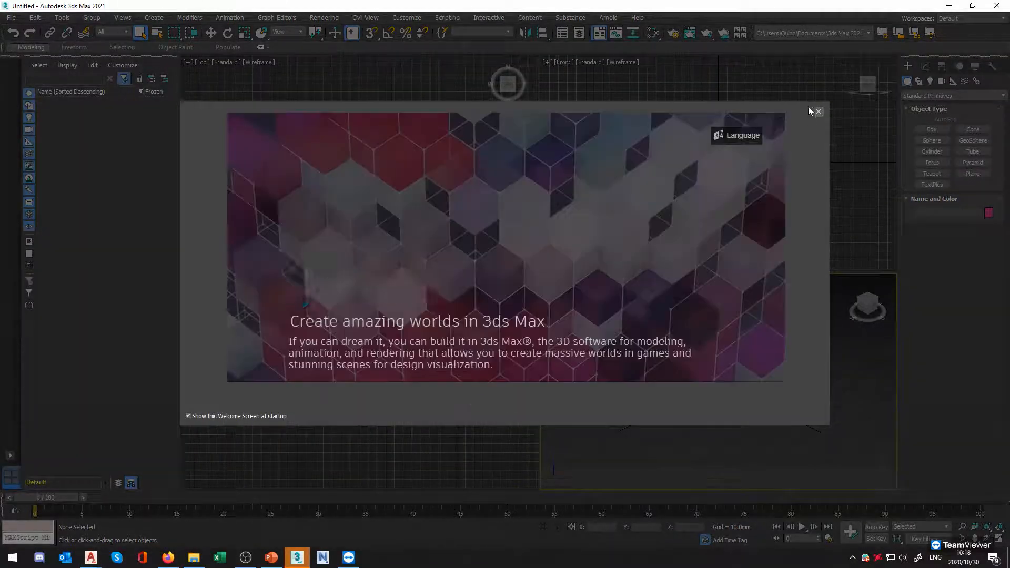
click(819, 111)
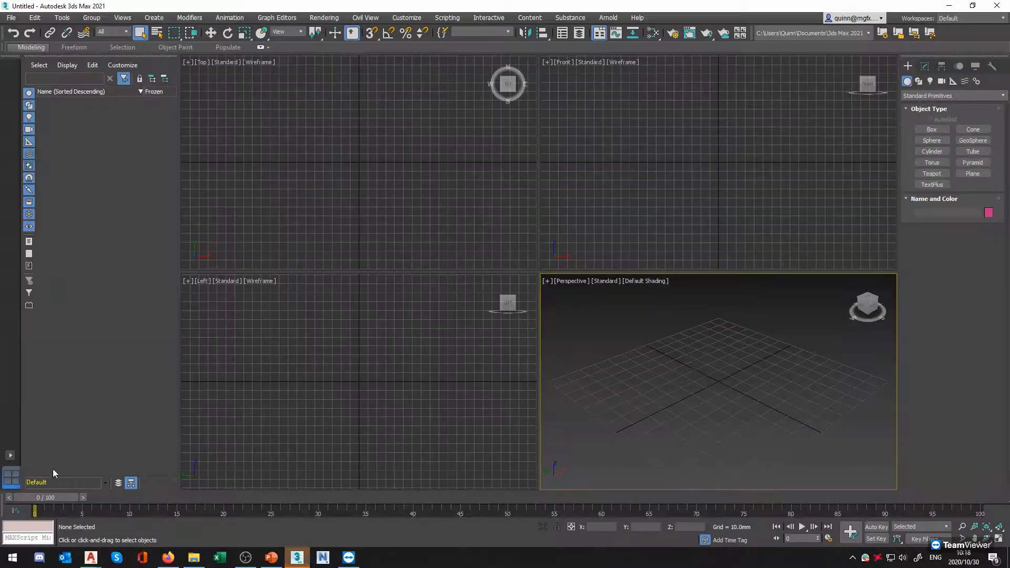
click(13, 479)
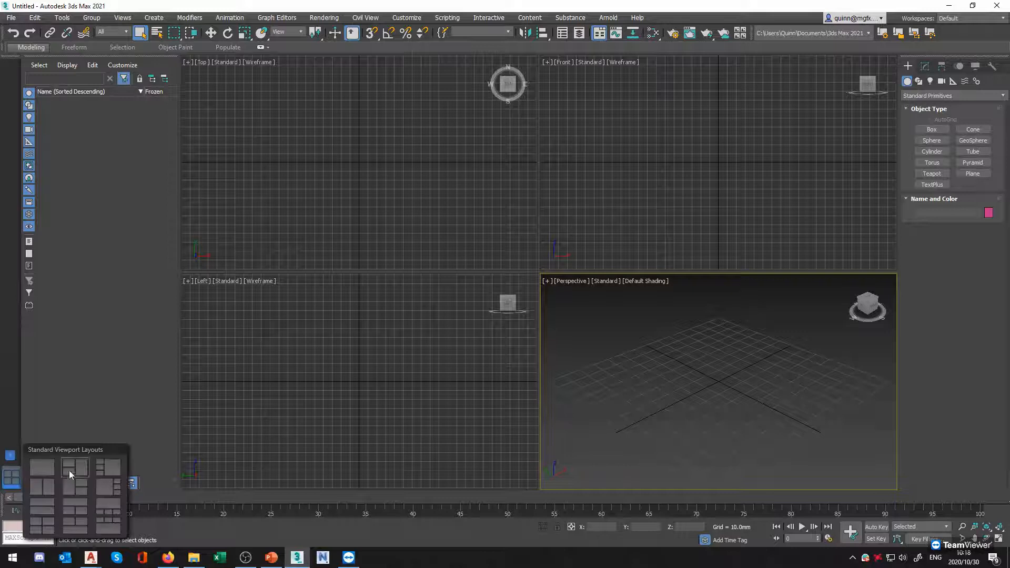
click(43, 468)
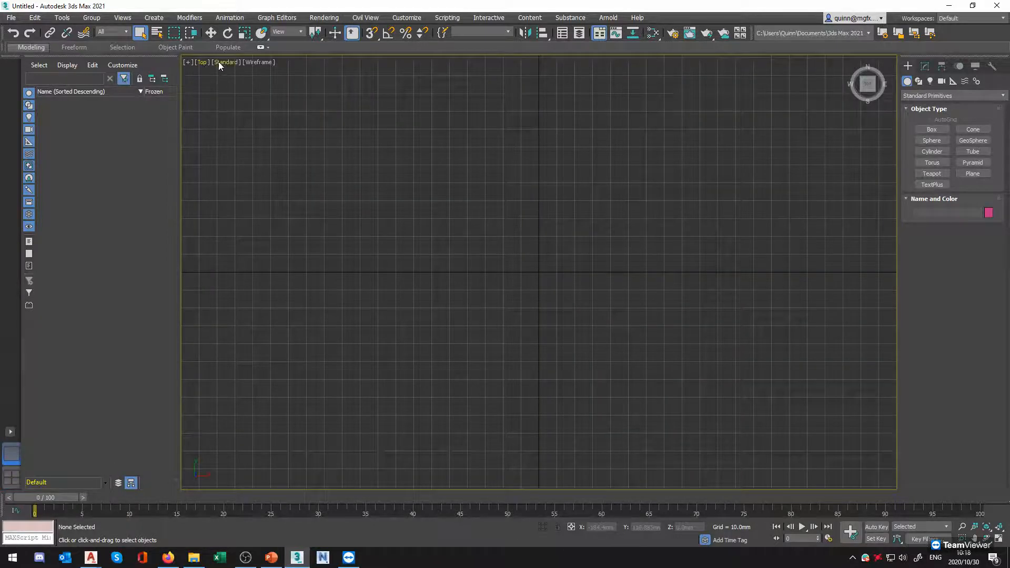
Change the viewport to a Perspective view and orbit it to an angled view of the grid
click(203, 62)
click(276, 105)
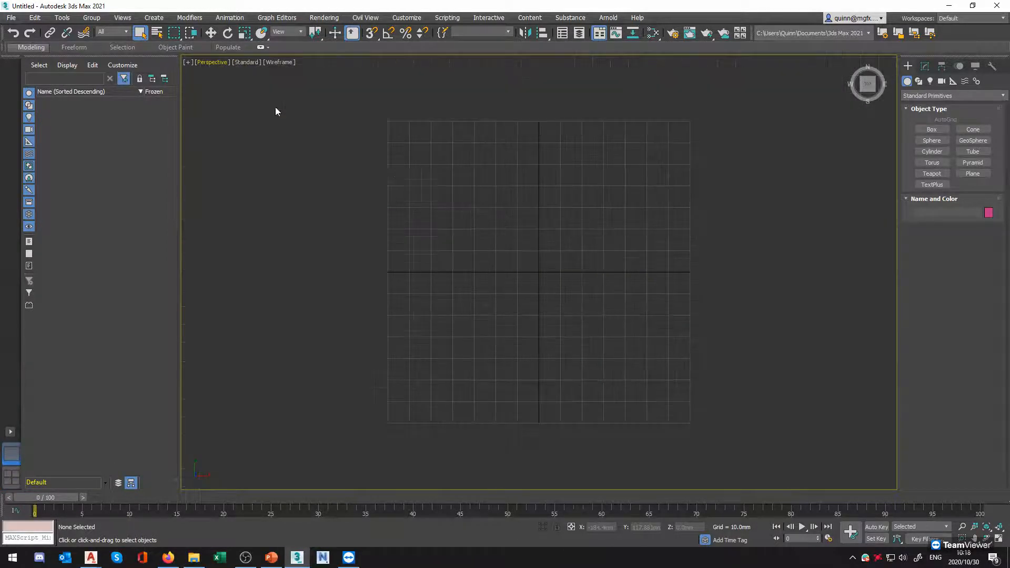
drag(869, 89, 830, 481)
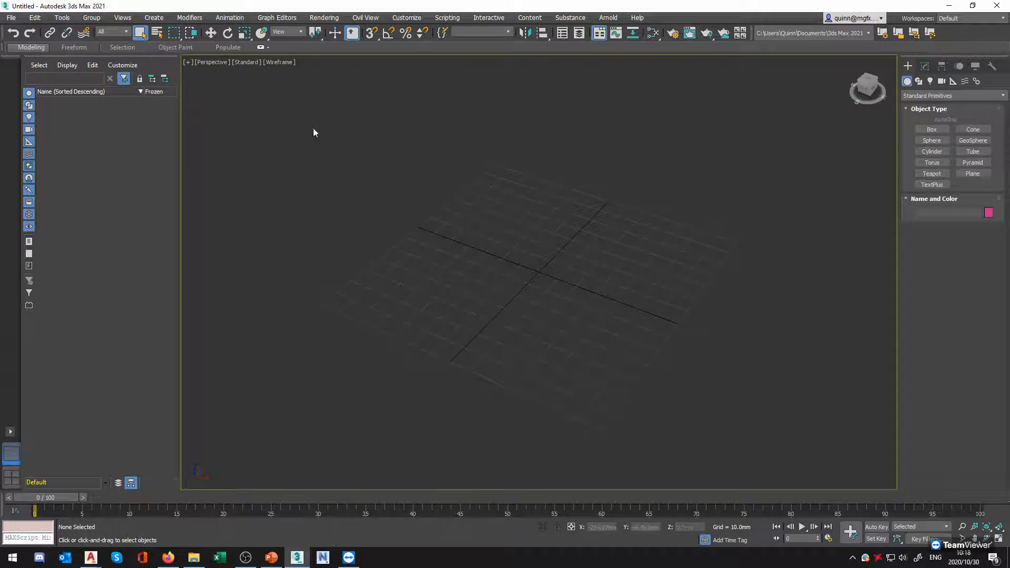
mouse_move(867, 89)
mouse_down()
mouse_move(825, 98)
mouse_move(846, 72)
mouse_move(865, 89)
mouse_up()
Start linking an AutoCAD drawing into the scene and browse to the Root folder on the C: drive
click(11, 18)
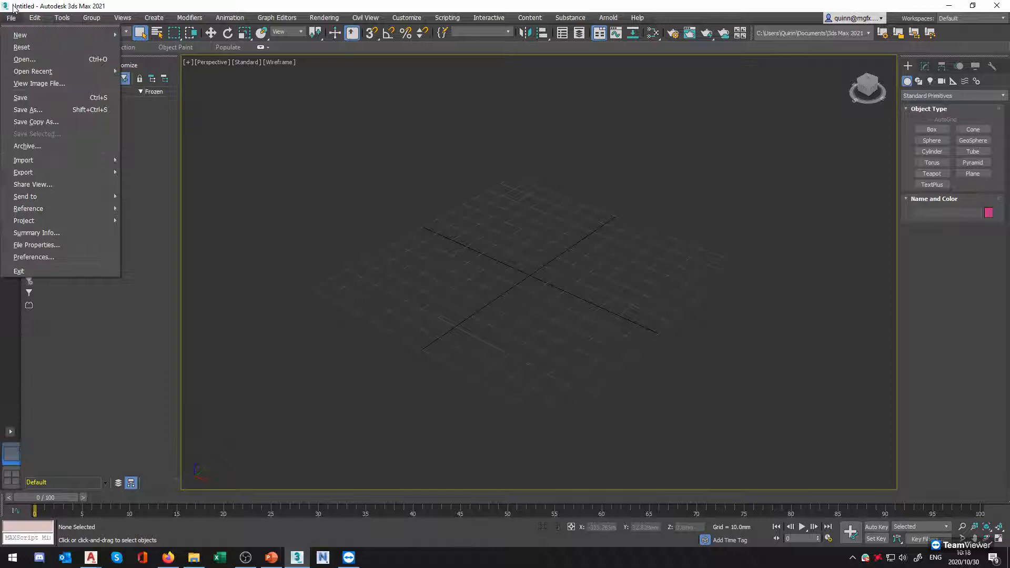
mouse_move(32, 166)
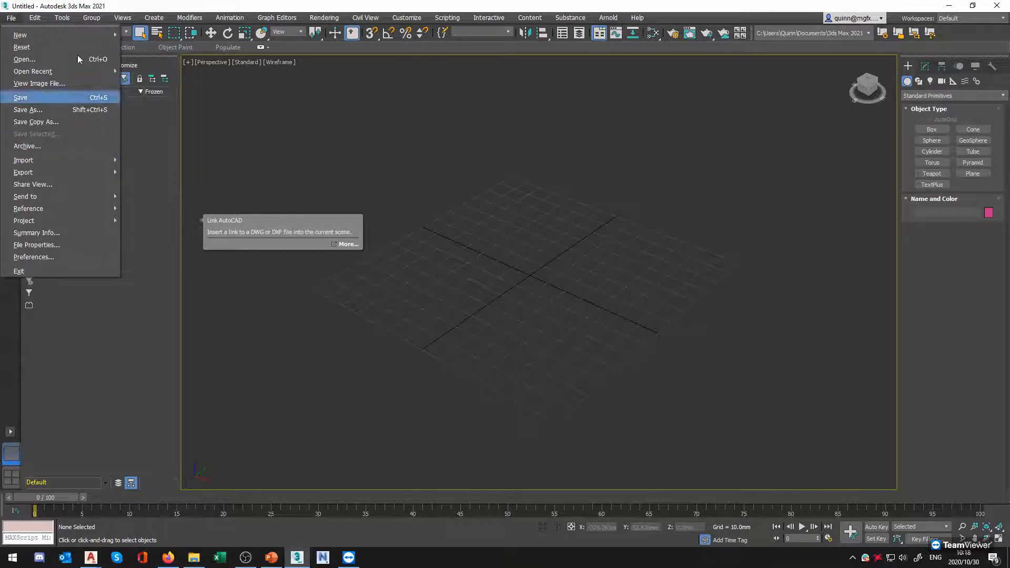
mouse_move(87, 159)
click(158, 220)
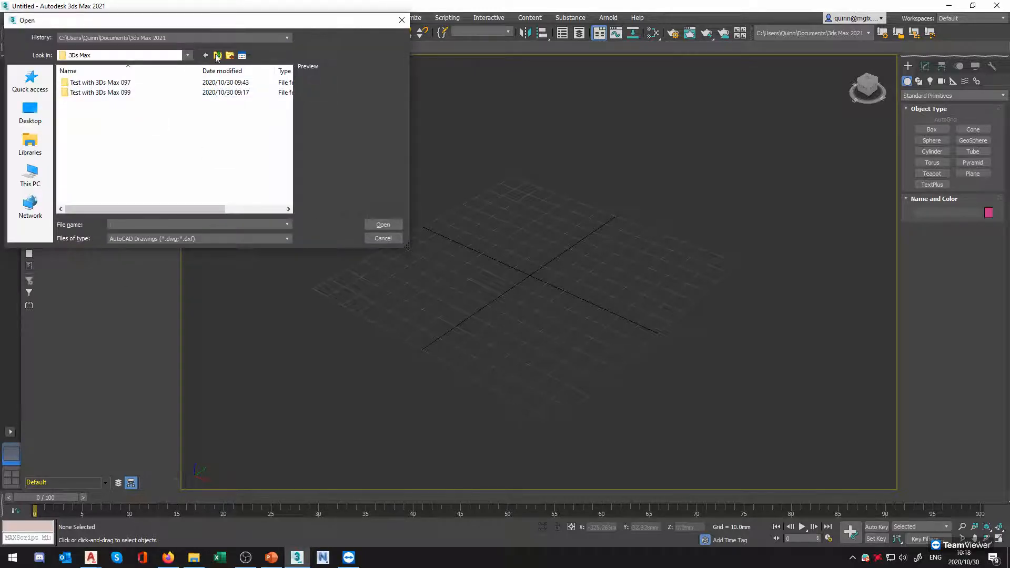
click(161, 54)
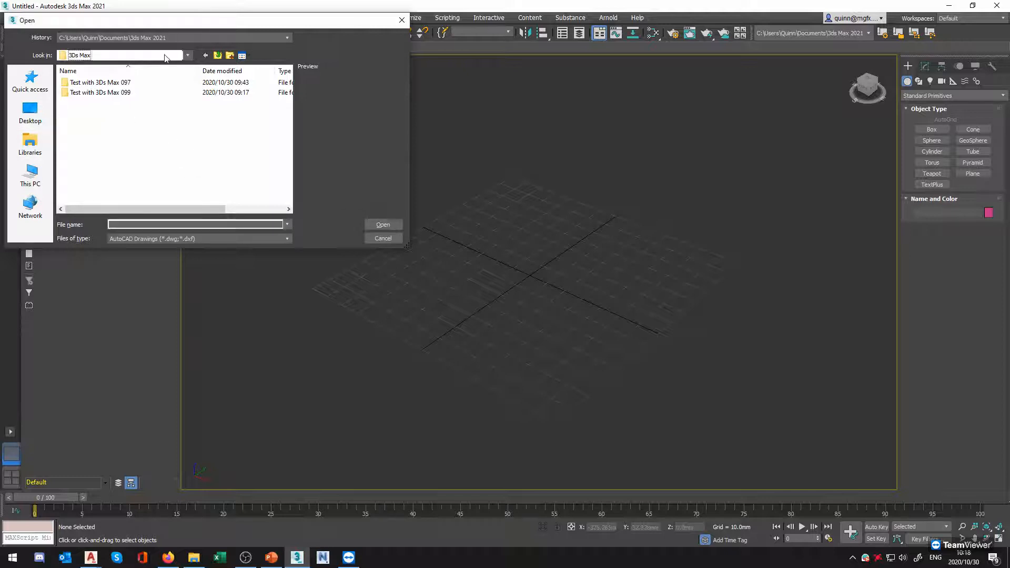
click(147, 178)
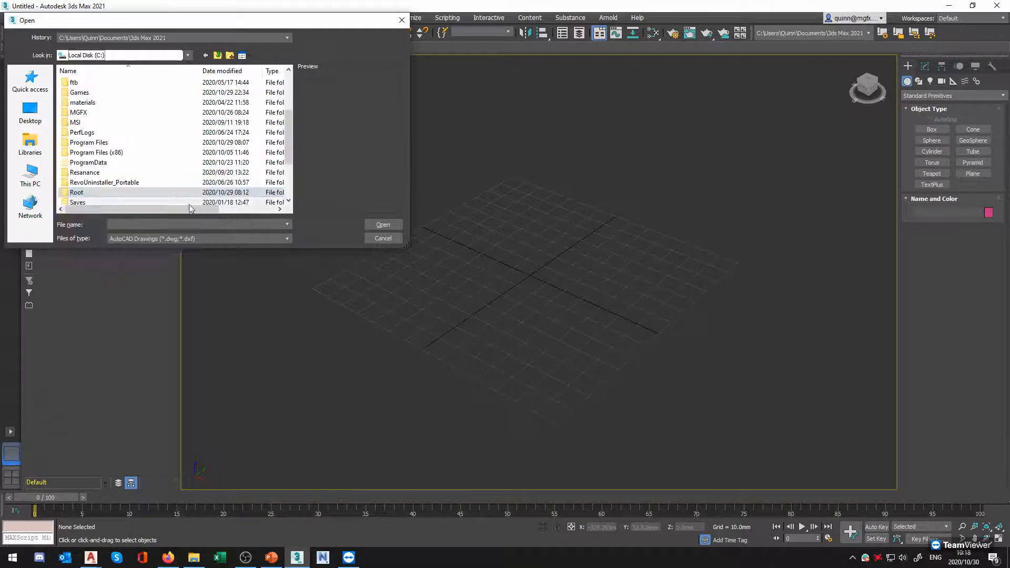
double_click(119, 195)
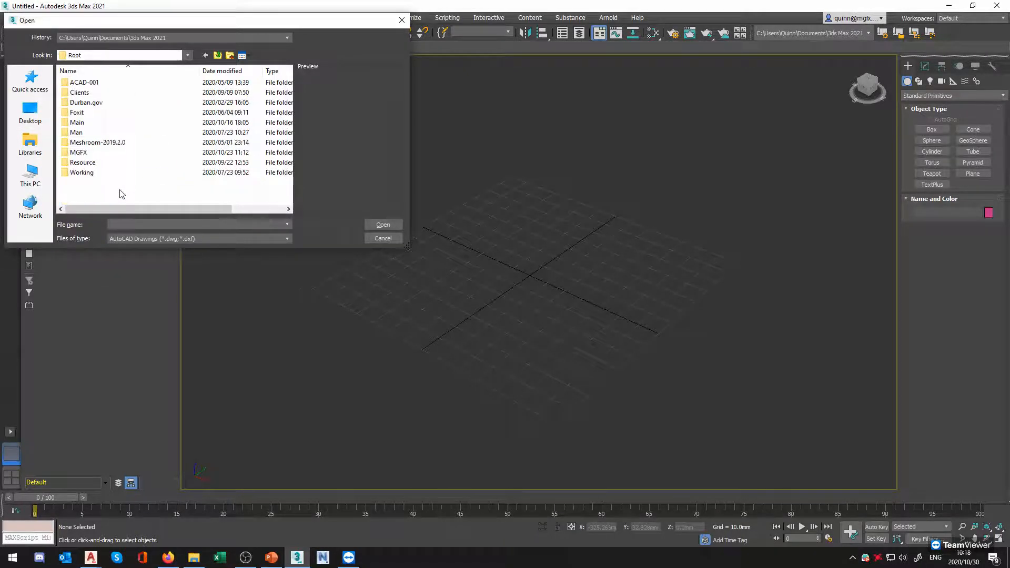
double_click(102, 152)
click(220, 56)
double_click(100, 152)
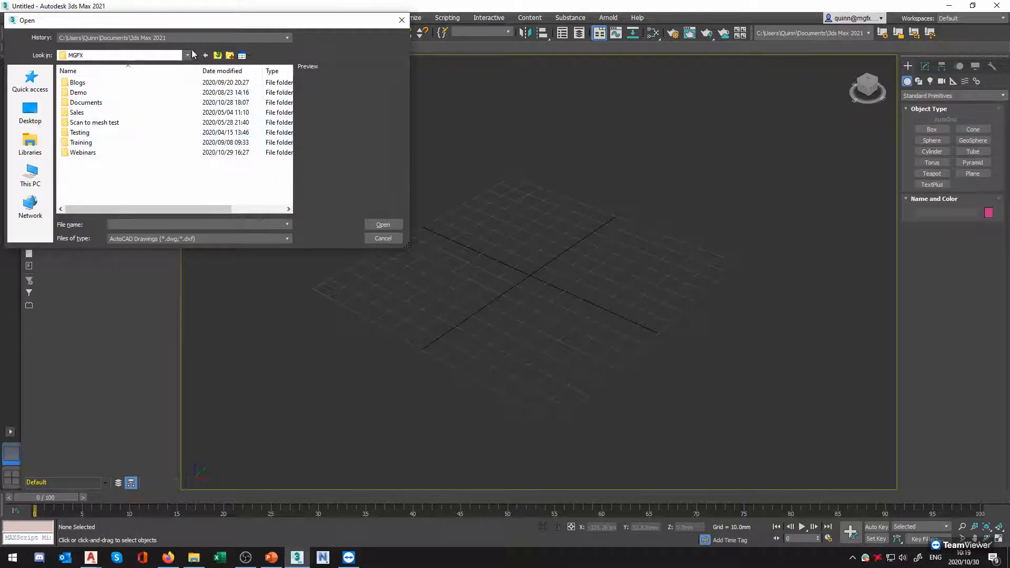
click(210, 55)
Browse through Resource, Projects, Plant3D and MGFX Test to the Plant 3D Models folder
double_click(144, 163)
double_click(98, 144)
double_click(100, 84)
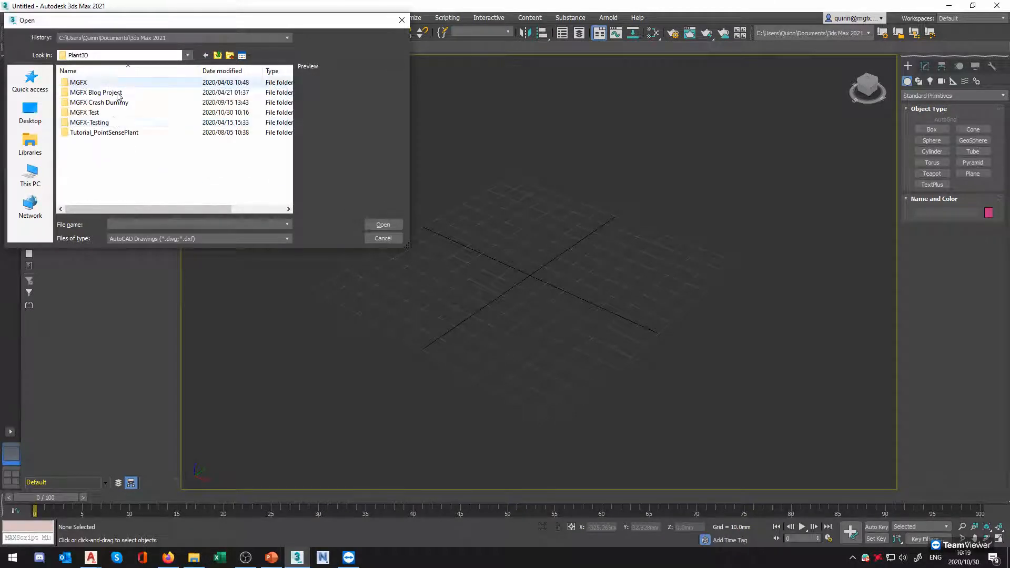
double_click(112, 115)
scroll(112, 120, down, 1)
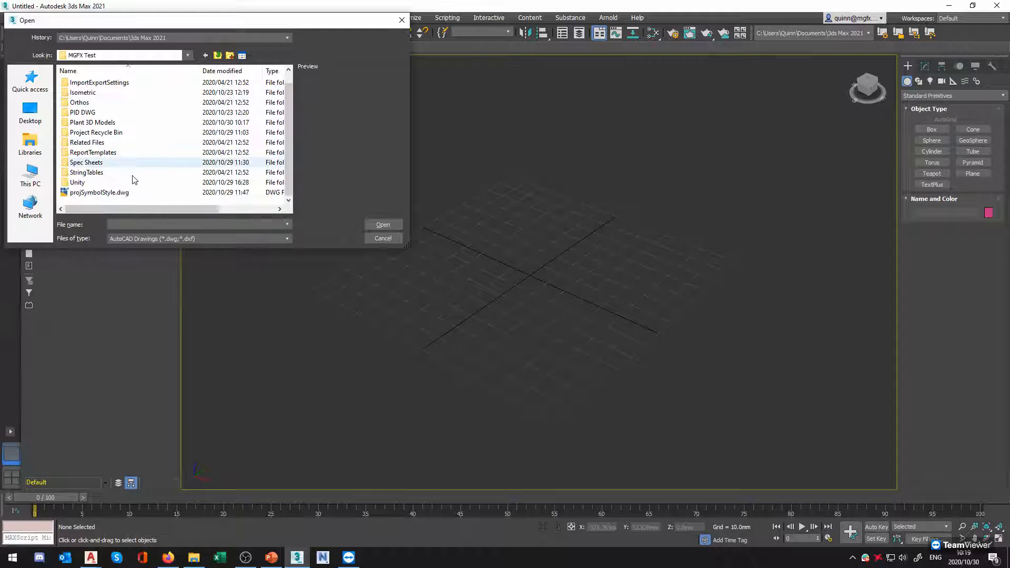
click(112, 123)
double_click(112, 124)
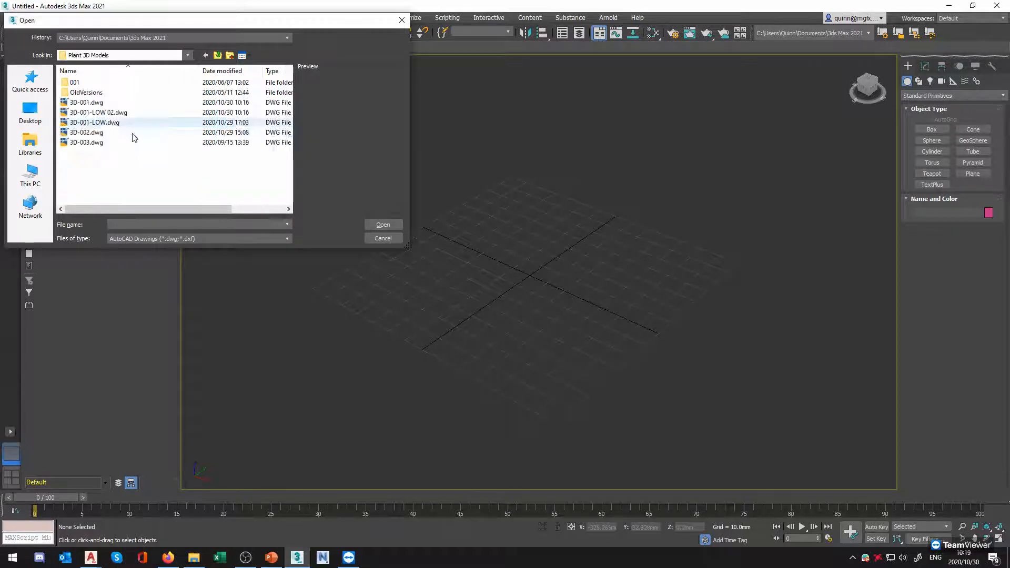
Choose 3D-001-LOW 02.dwg as the file to link and enable Rescale with incoming file units in millimeters
click(124, 114)
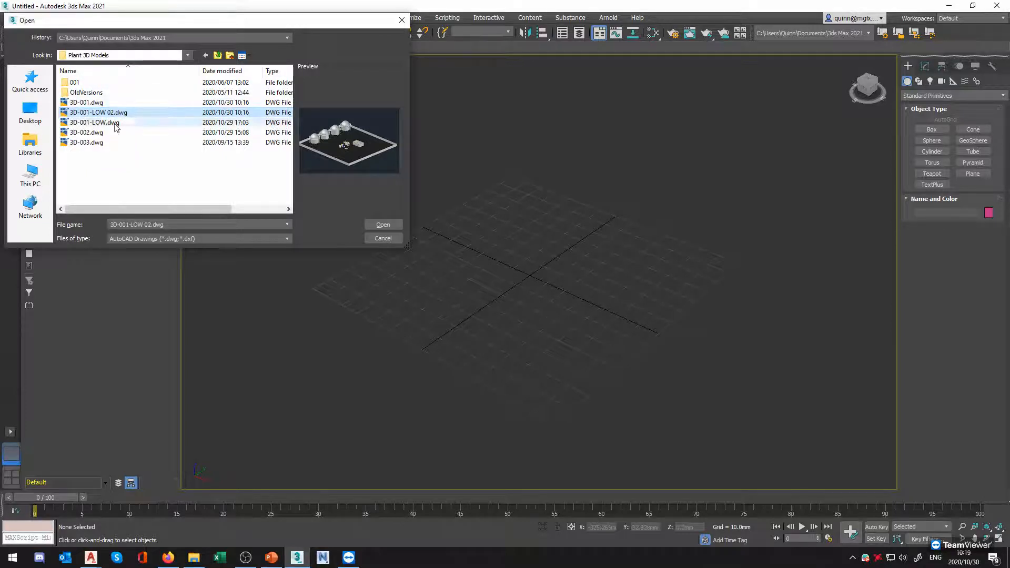
click(377, 225)
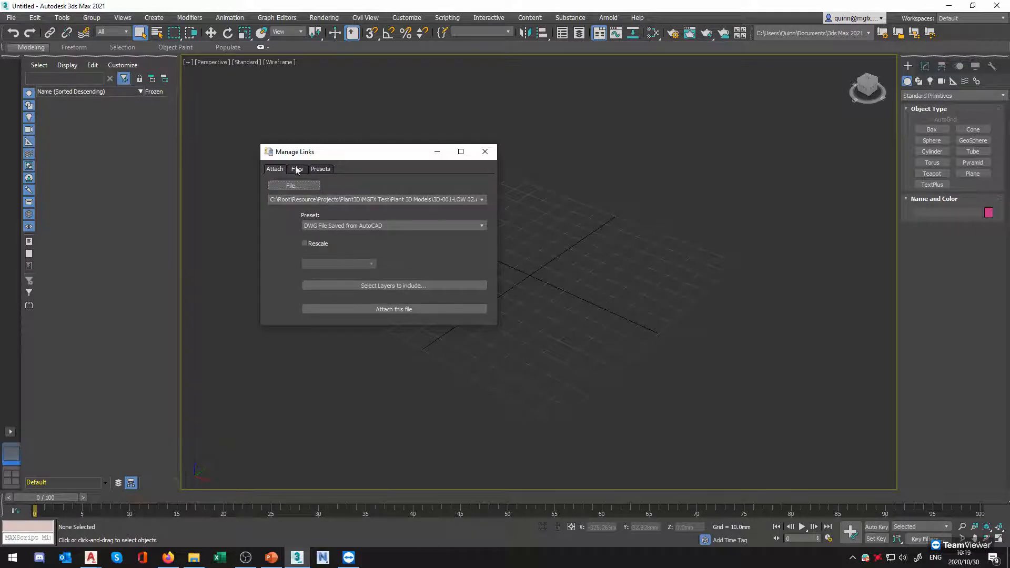
click(305, 244)
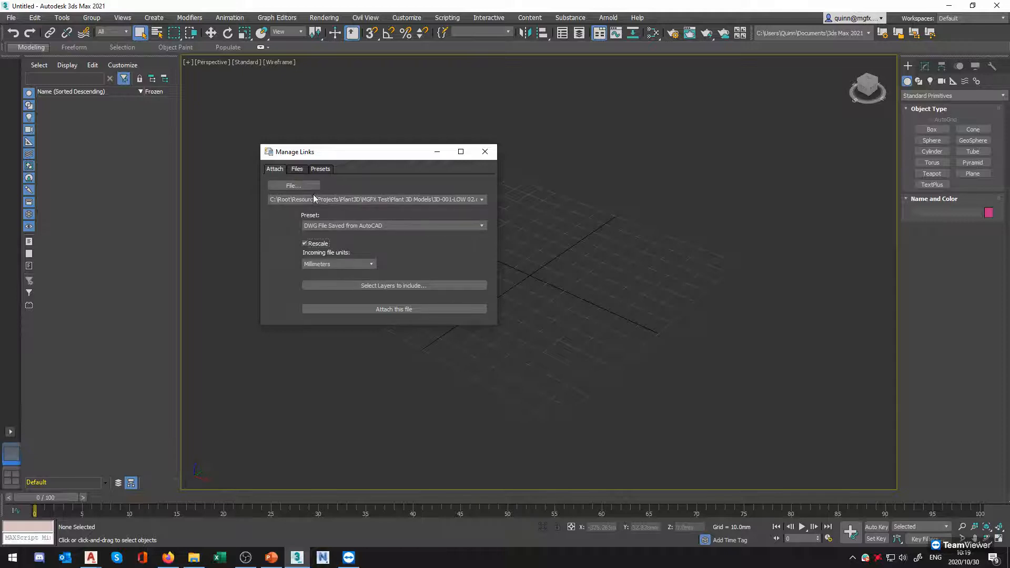
Examine the named link presets for AutoCAD drawings, including those for AutoCAD Architecture and AutoCAD Plant 3D
click(321, 170)
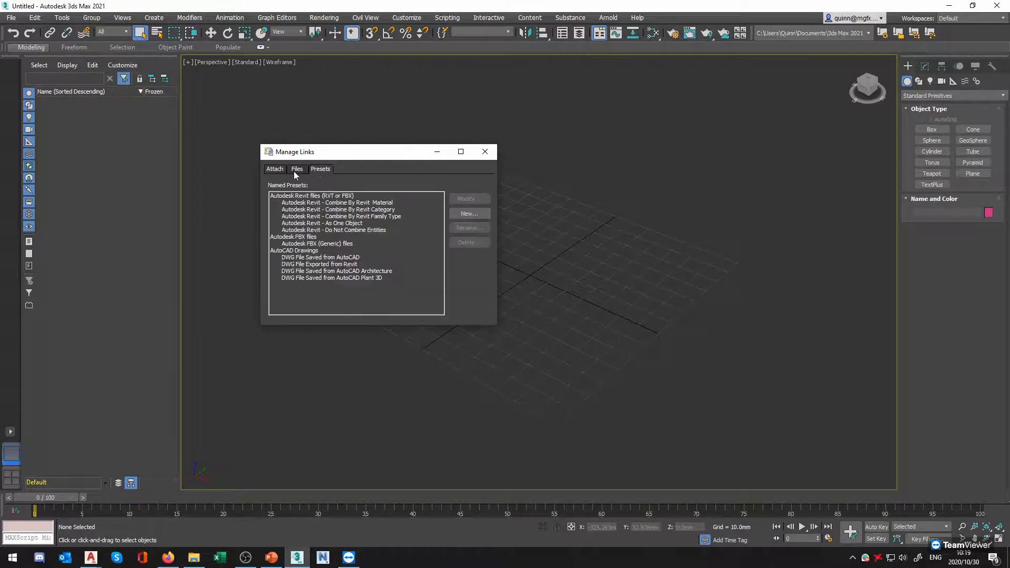
click(278, 170)
click(320, 169)
click(362, 279)
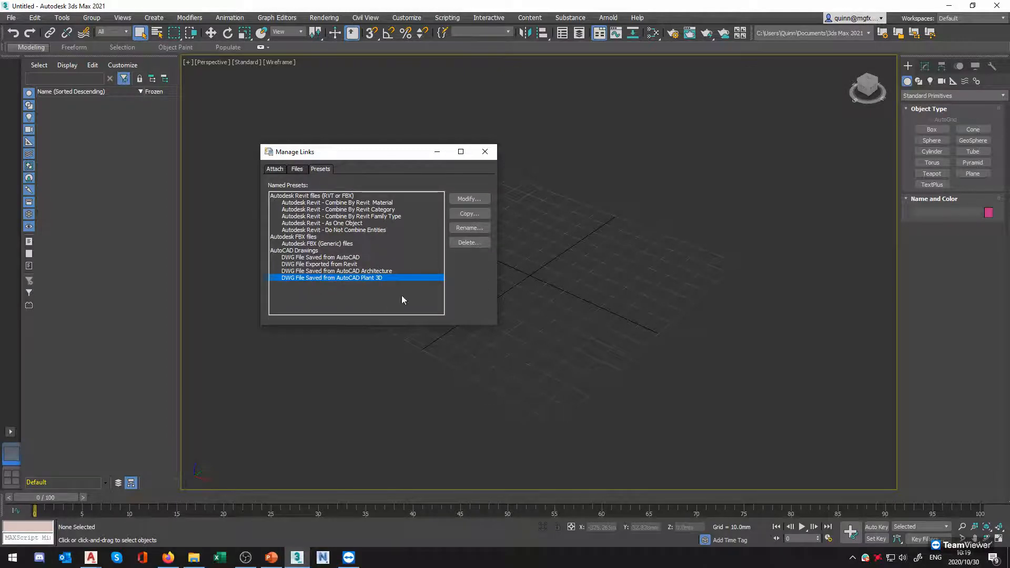
click(356, 272)
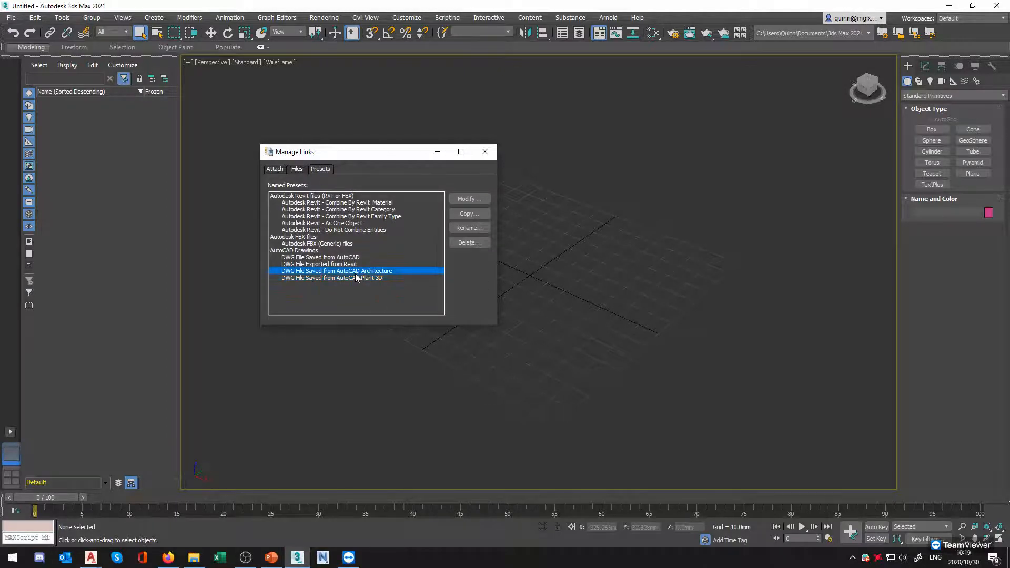
click(354, 278)
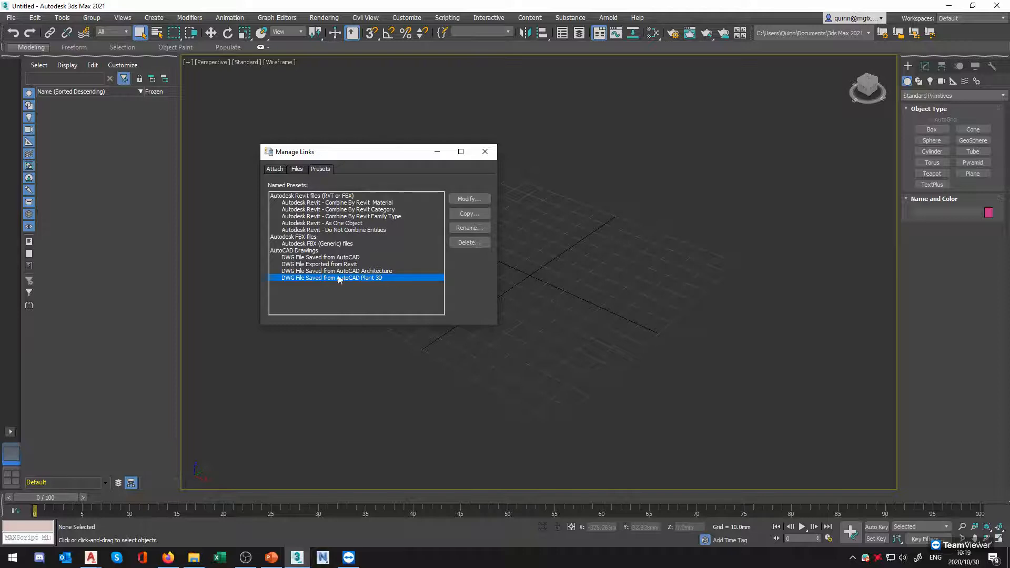
click(360, 271)
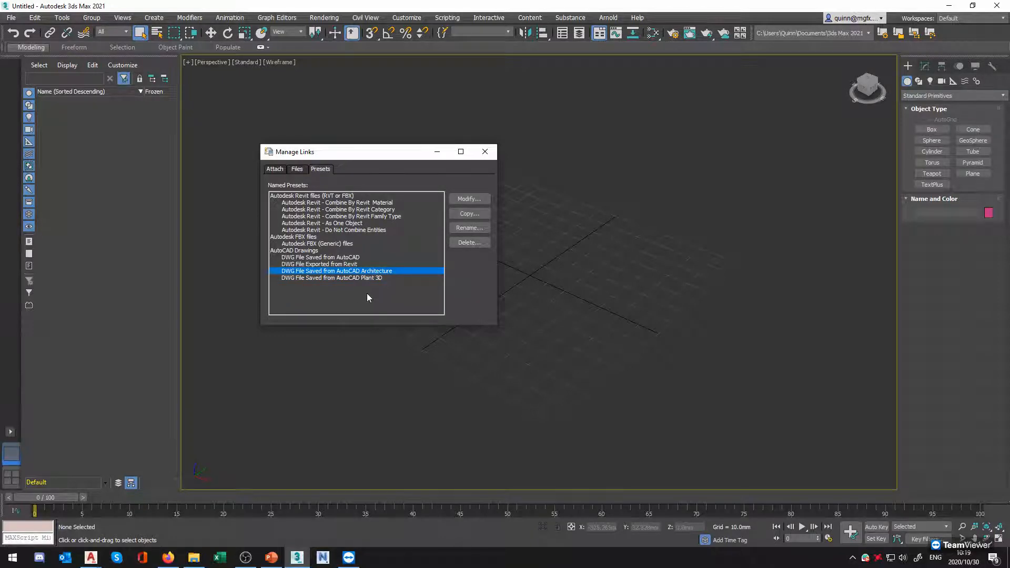
click(364, 279)
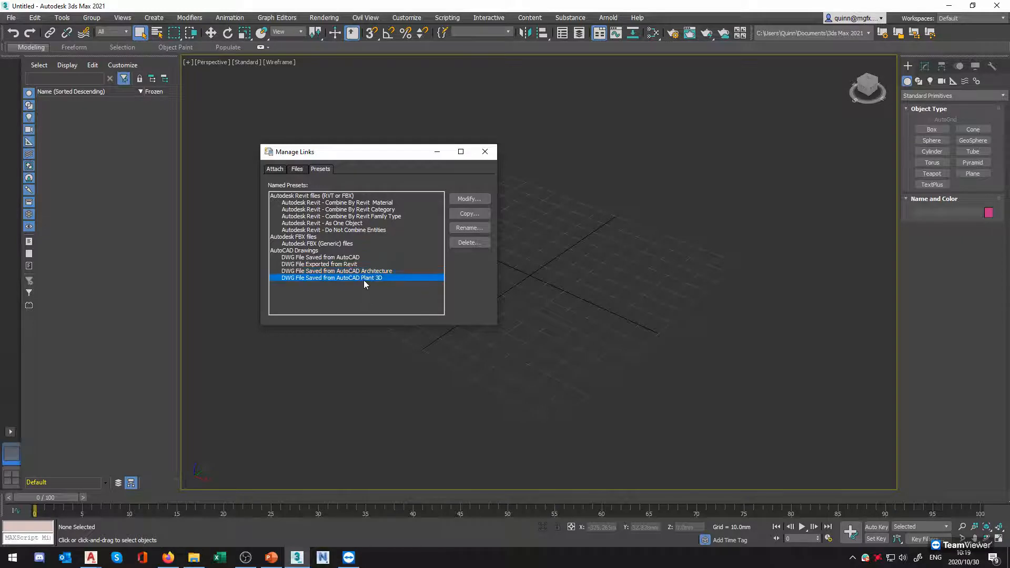
click(276, 170)
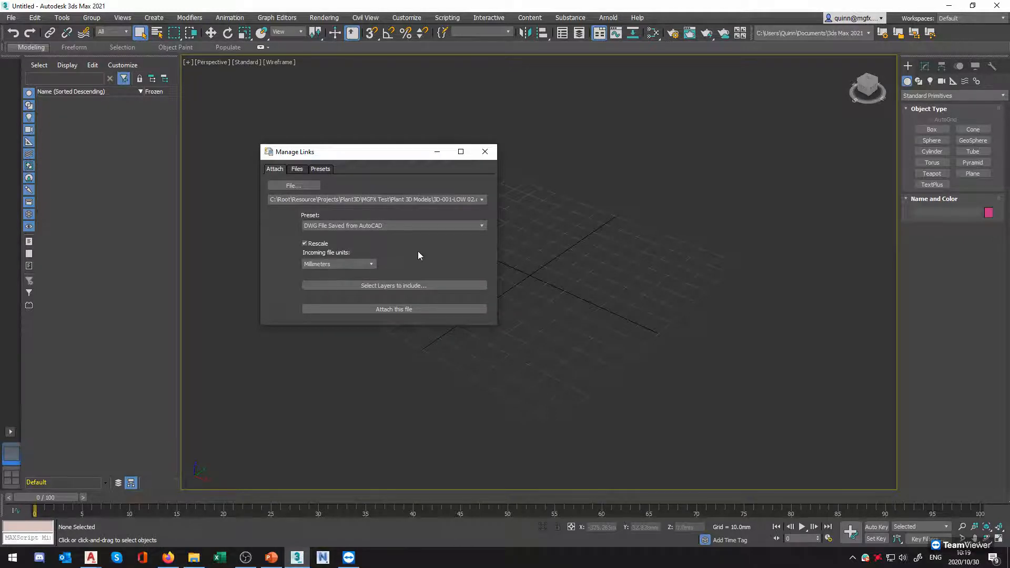
click(320, 169)
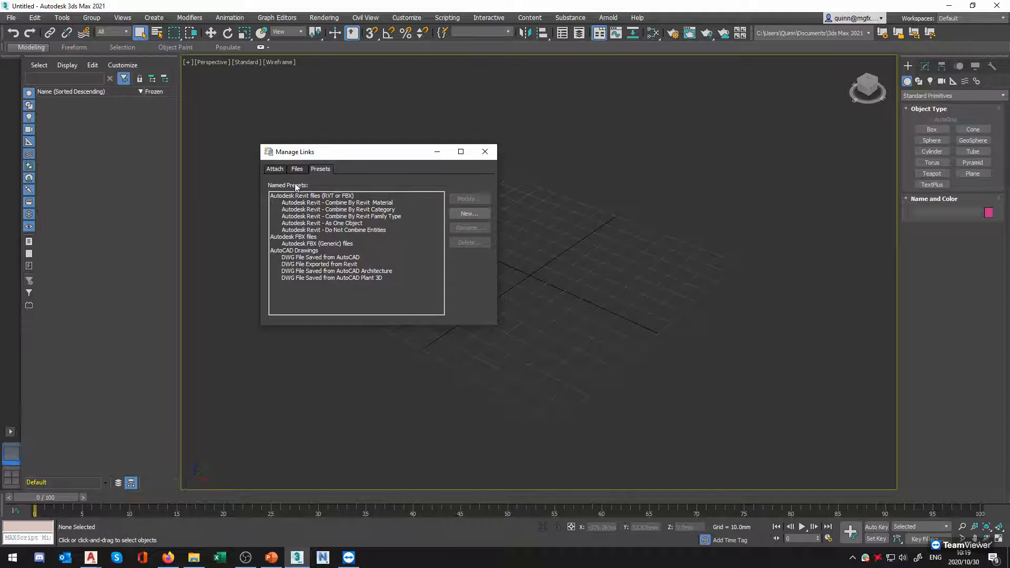
click(275, 169)
Attach the drawing using the DWG File Saved from AutoCAD preset and close the link manager
click(388, 224)
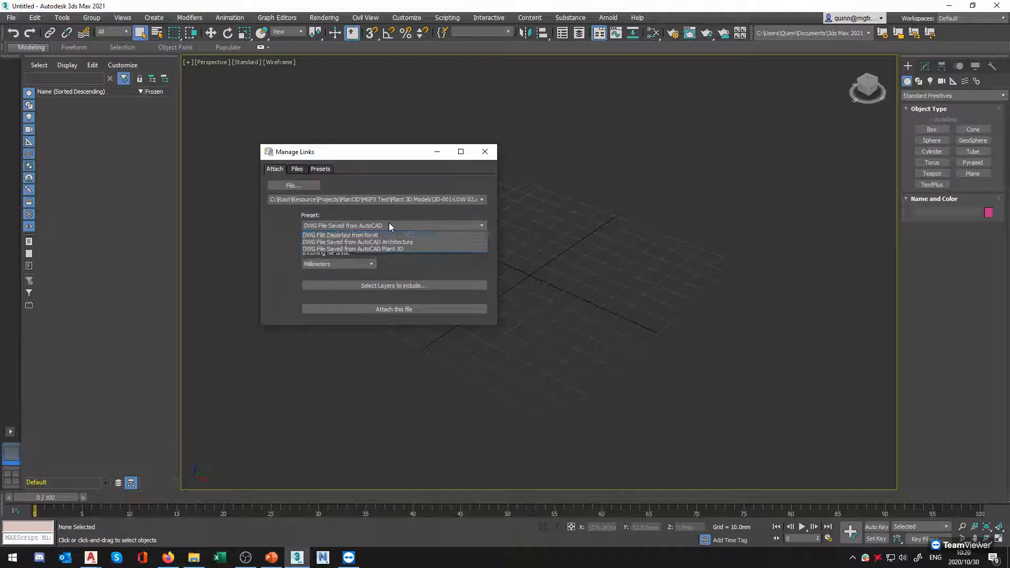
click(389, 224)
click(388, 225)
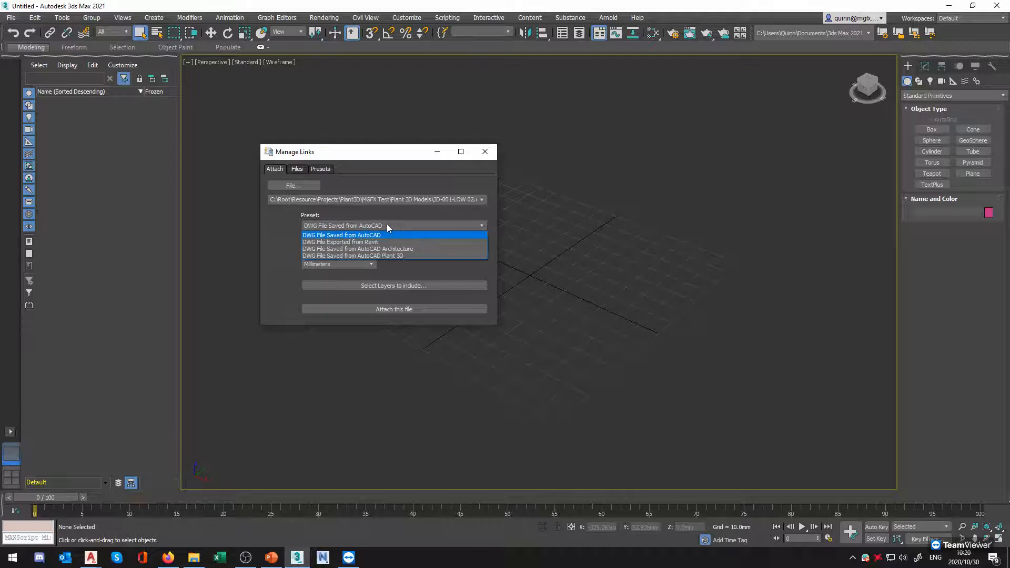
click(330, 236)
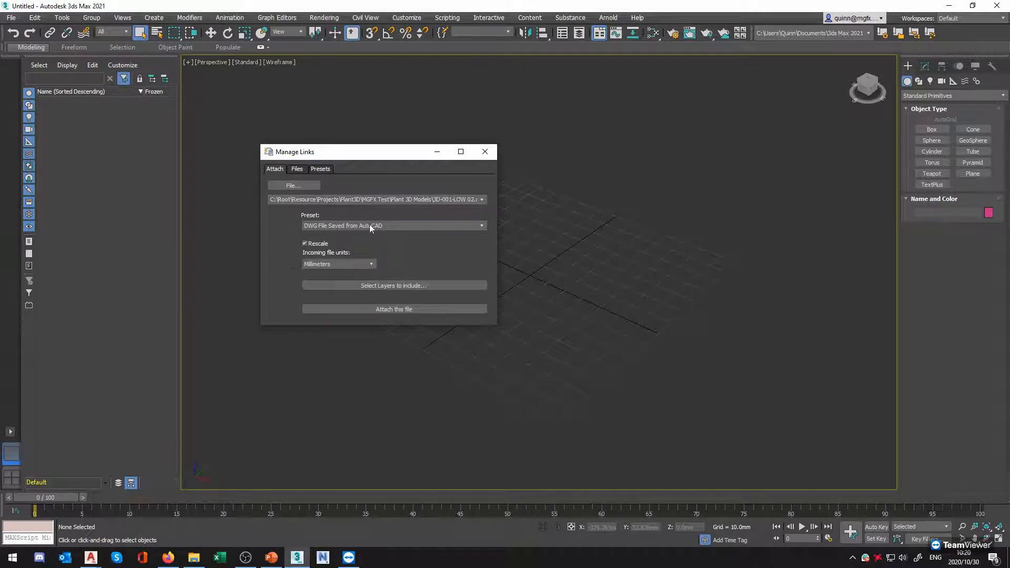
click(390, 286)
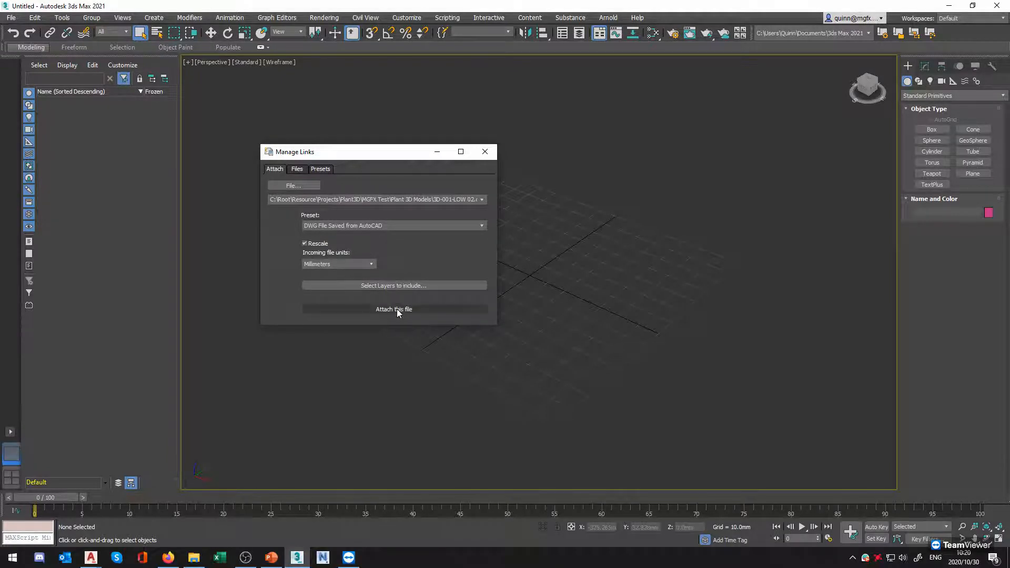
click(397, 308)
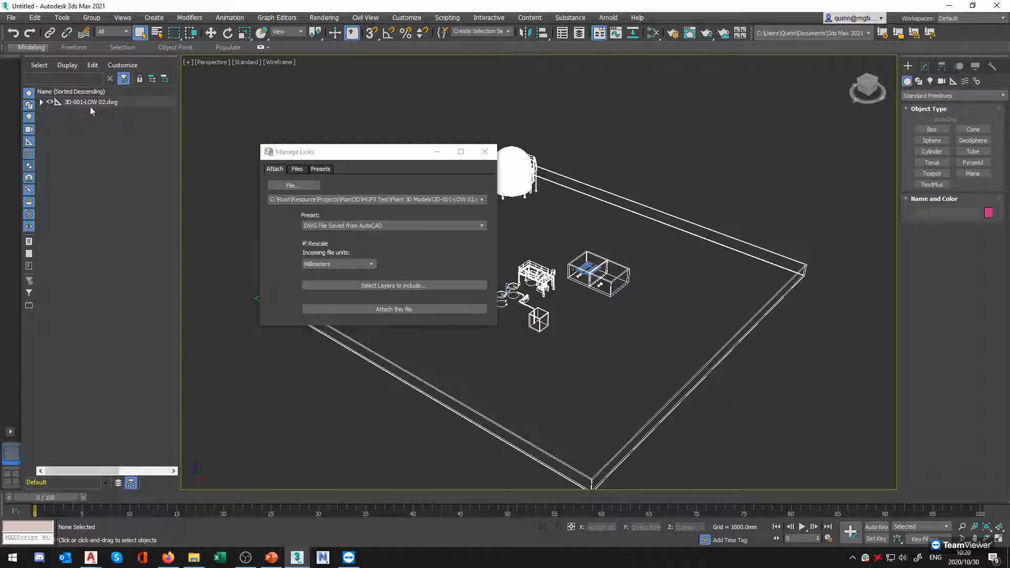
click(485, 152)
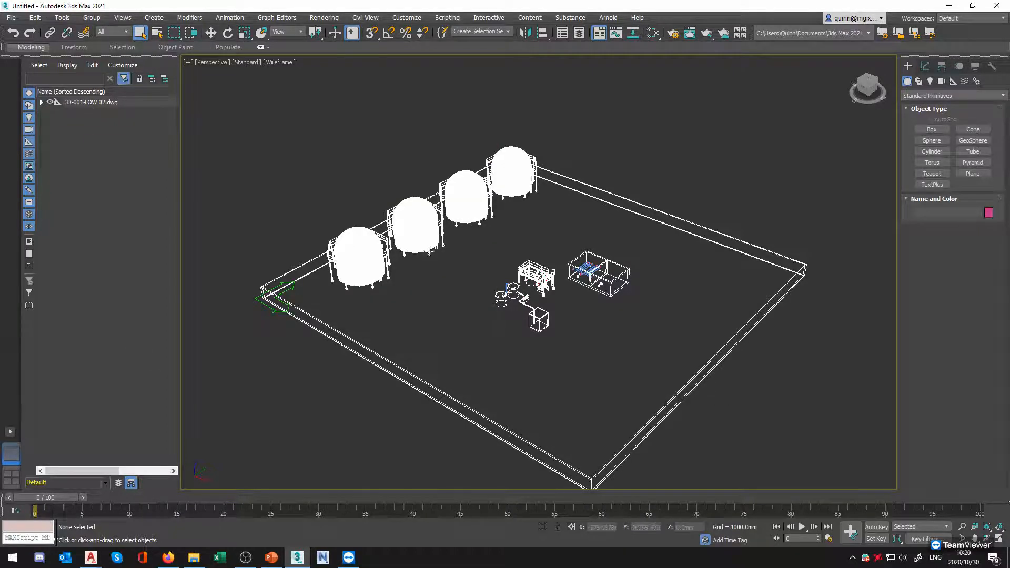
Display the linked plant in Default Shading and orbit to an angled overview of the whole site
click(277, 62)
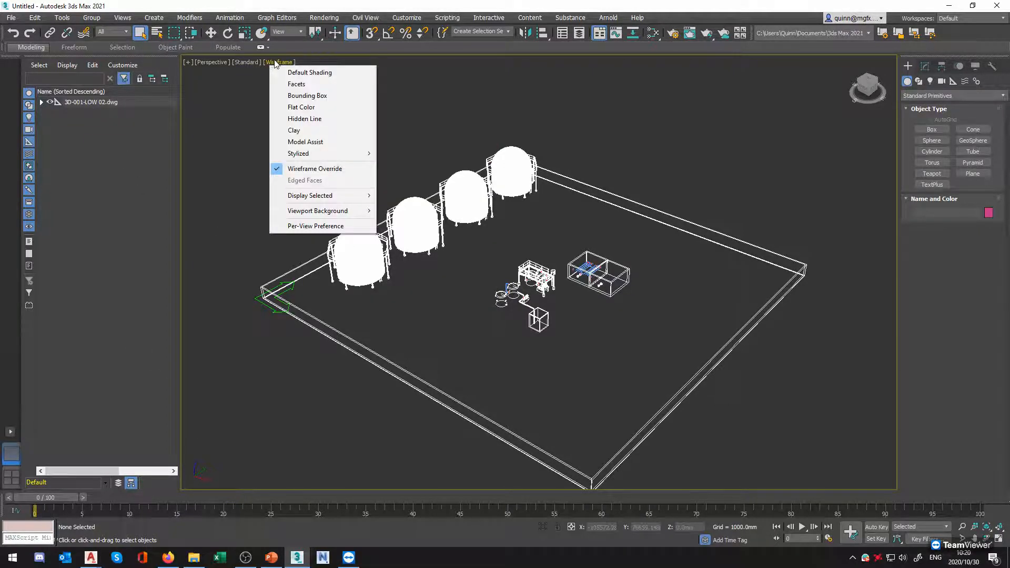
click(325, 76)
mouse_move(494, 237)
alt+middle_down()
mouse_move(493, 322)
mouse_move(531, 286)
alt+middle_up()
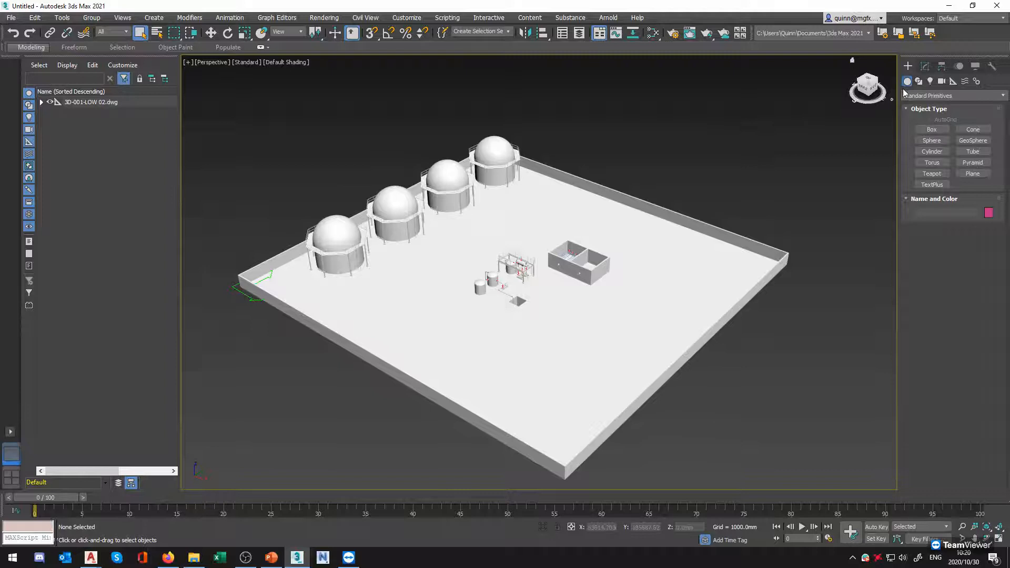
mouse_move(867, 89)
mouse_down()
mouse_move(863, 105)
mouse_move(787, 132)
mouse_up()
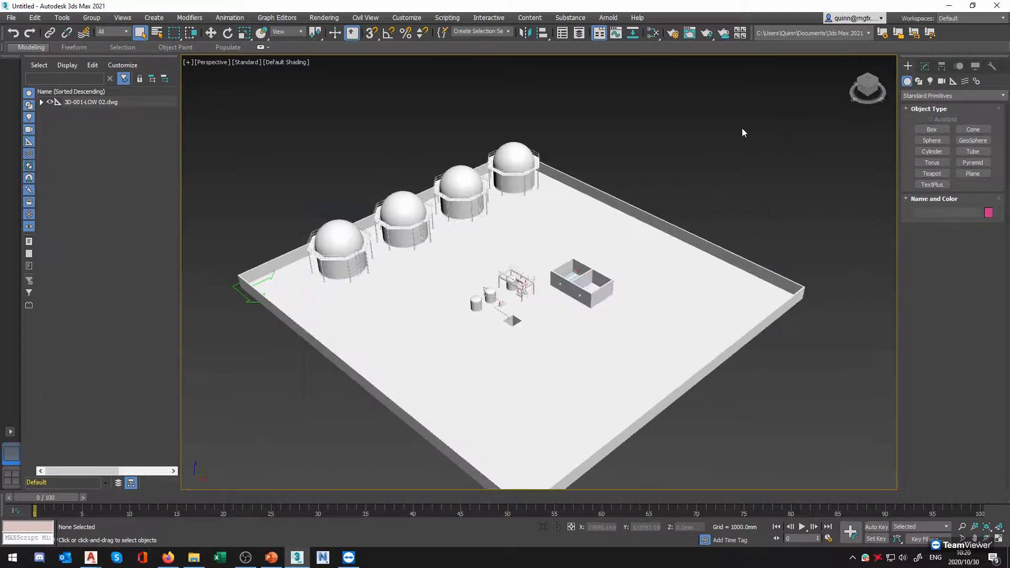
middle_drag(721, 175, 711, 147)
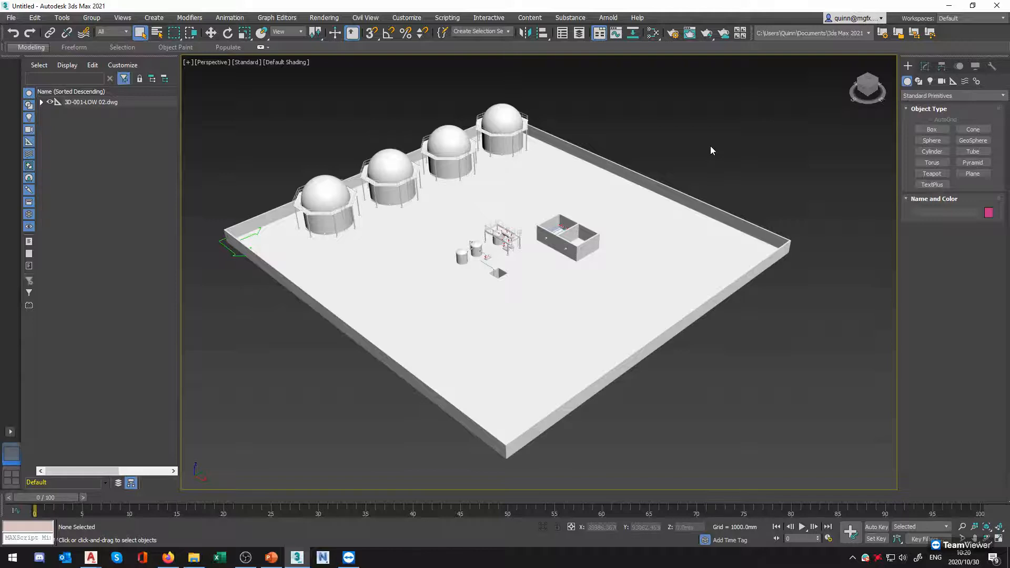
click(12, 19)
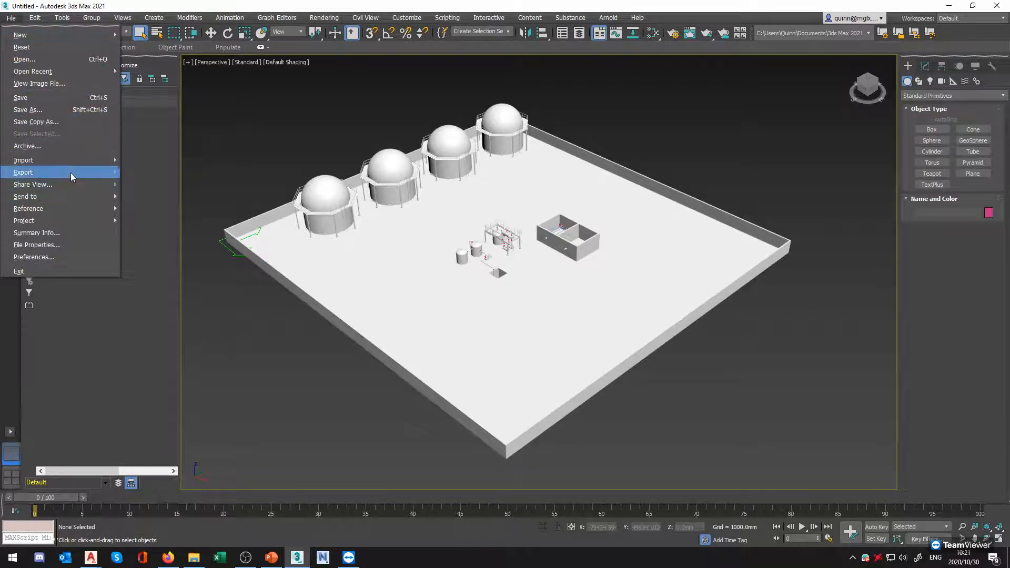
mouse_move(72, 174)
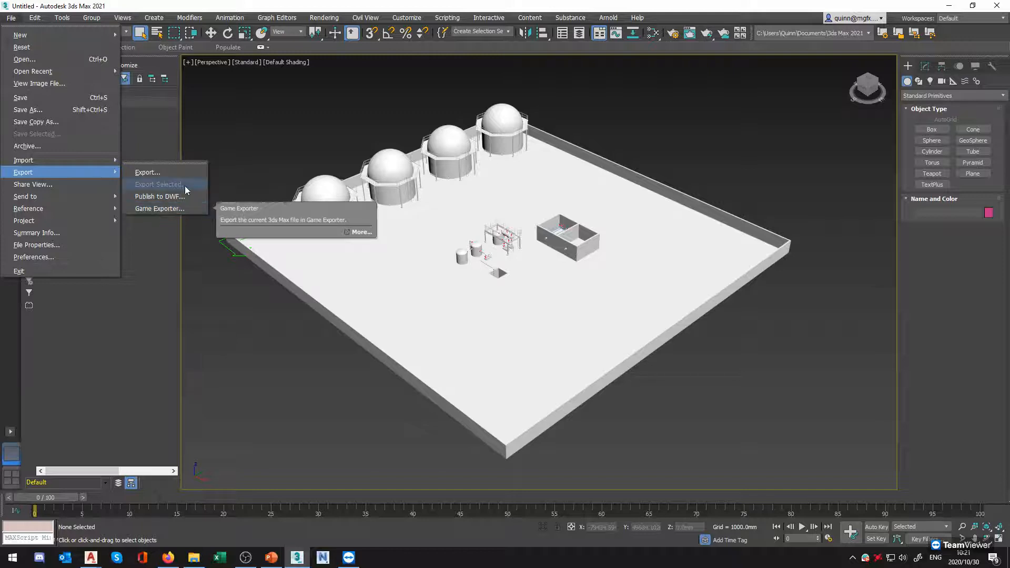
click(233, 165)
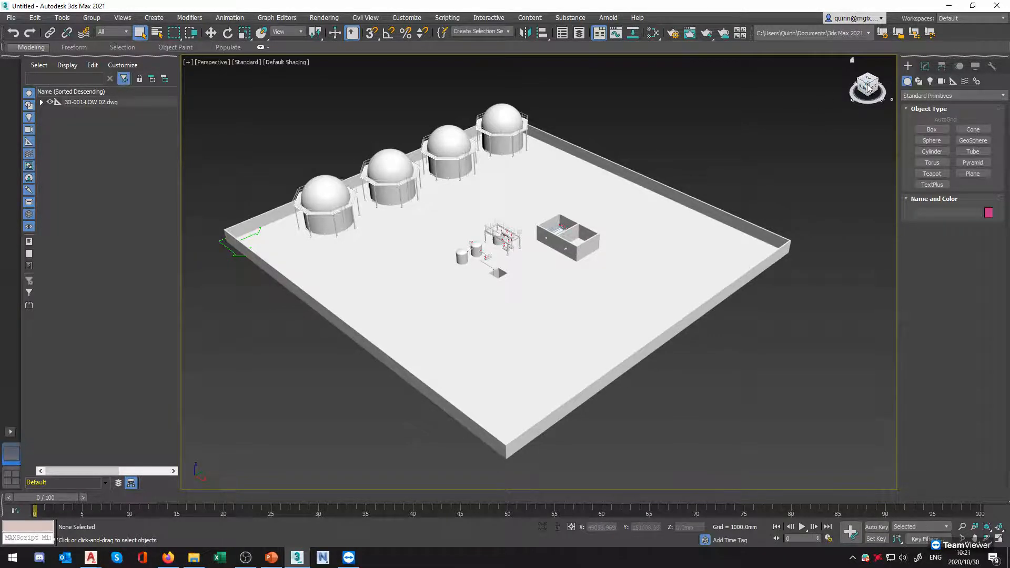
Start saving the linked scene as a 3ds Max file and browse to the C:\Root\Resource folder
click(15, 20)
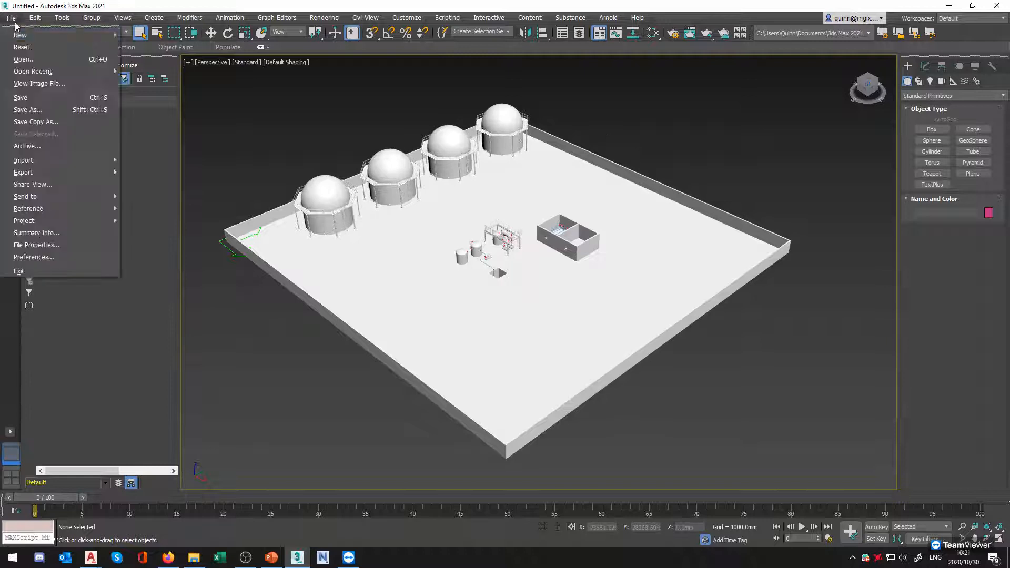
click(42, 100)
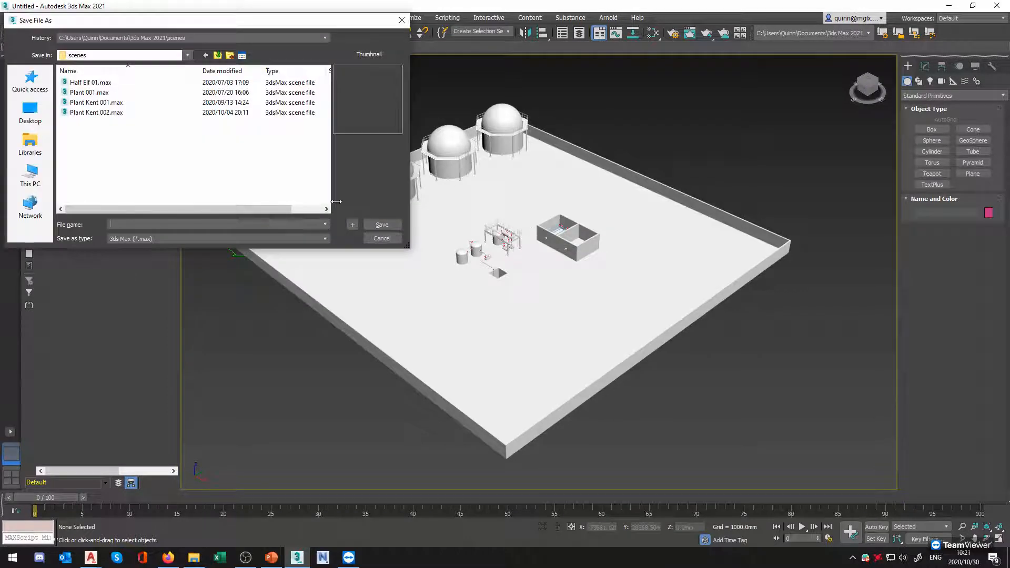
click(163, 57)
click(163, 57)
click(128, 197)
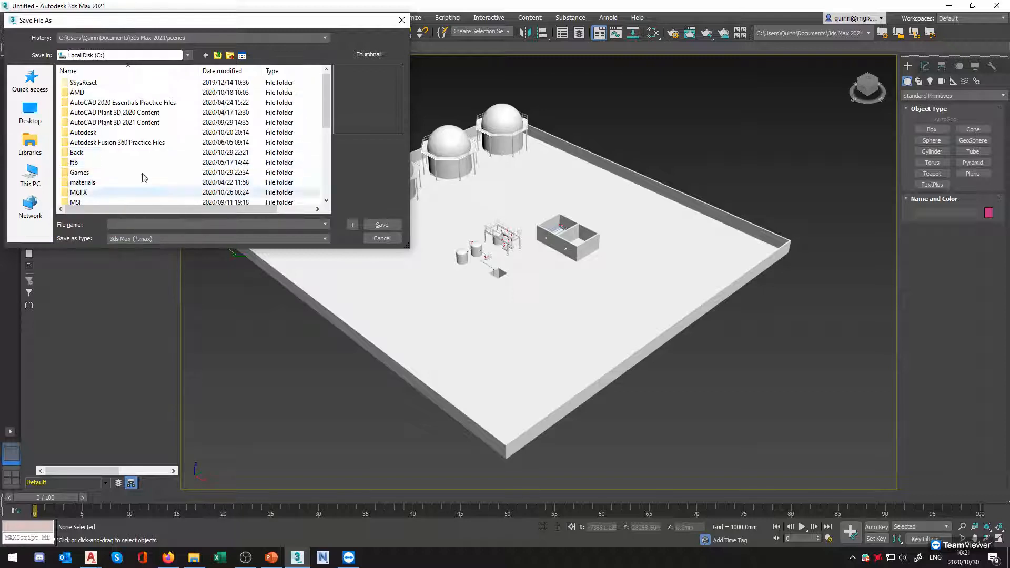
scroll(115, 190, down, 3)
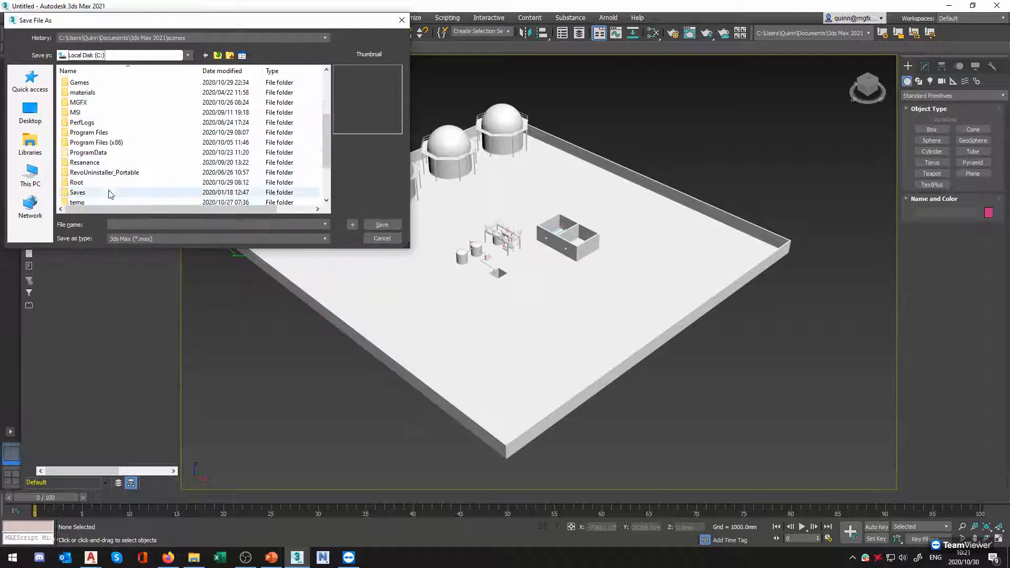
double_click(108, 162)
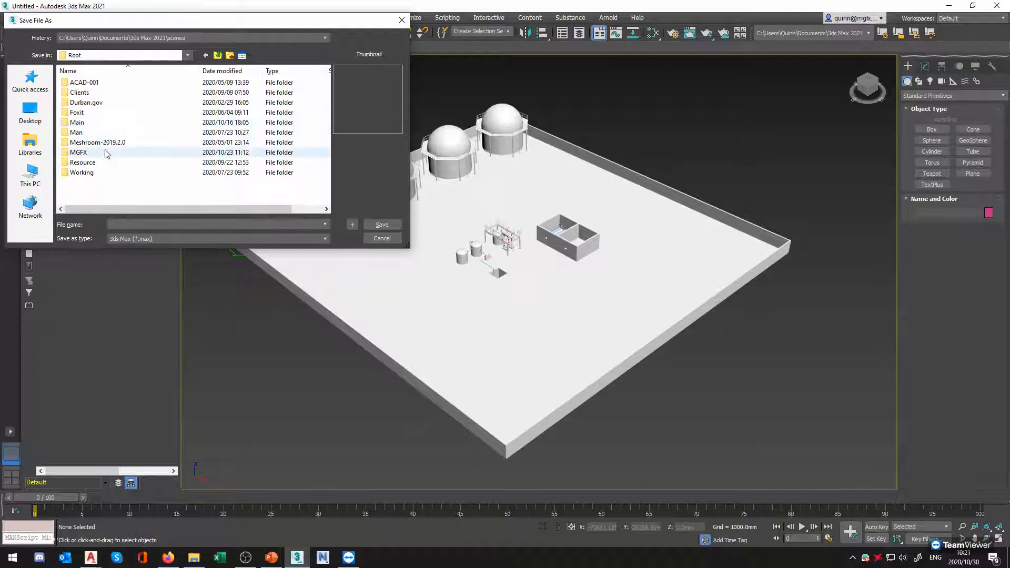
double_click(100, 162)
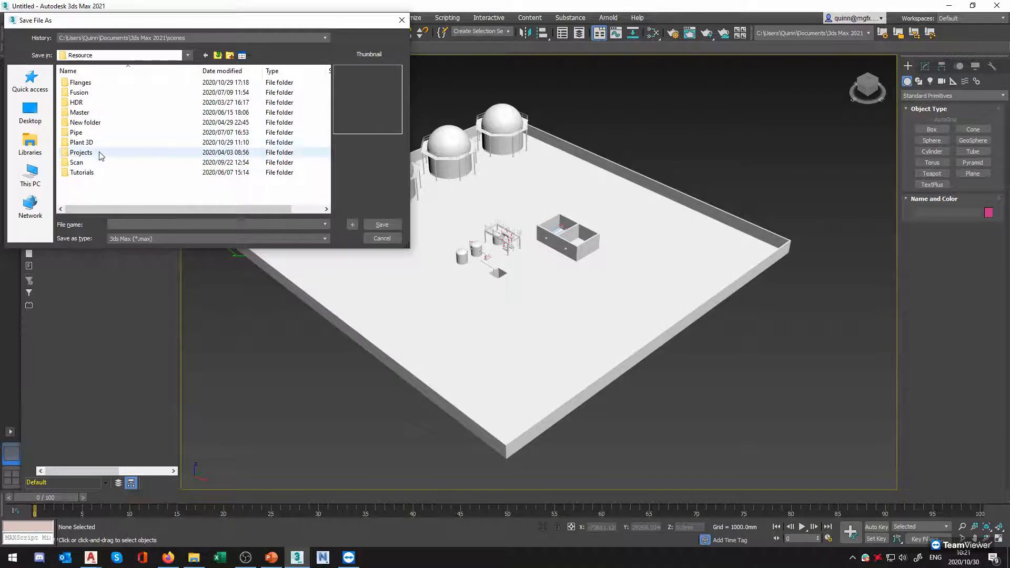
Browse on to the Projects\Plant3D\MGFX Test\Unity folder as the save location
double_click(100, 154)
click(216, 57)
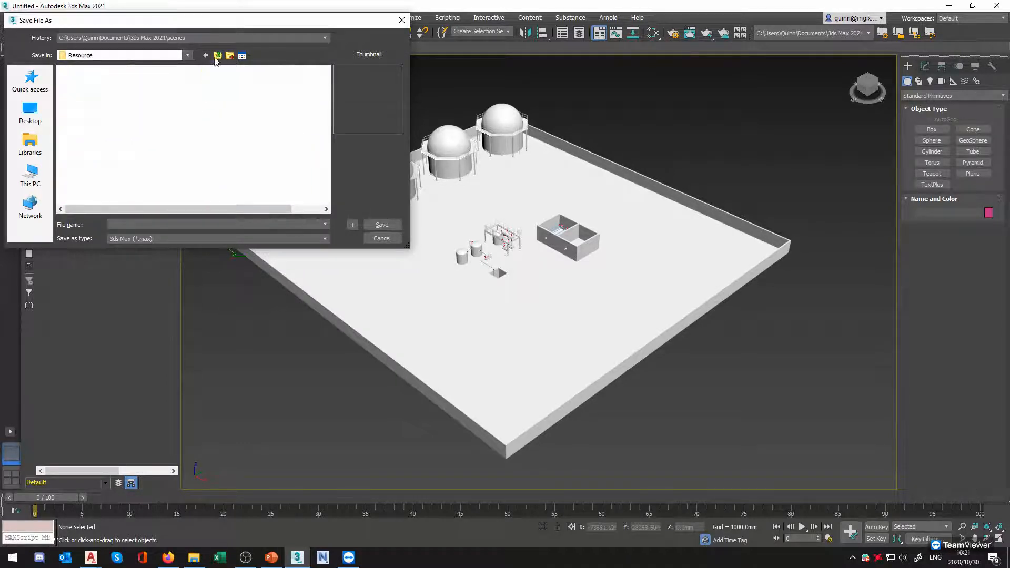
double_click(94, 156)
click(98, 86)
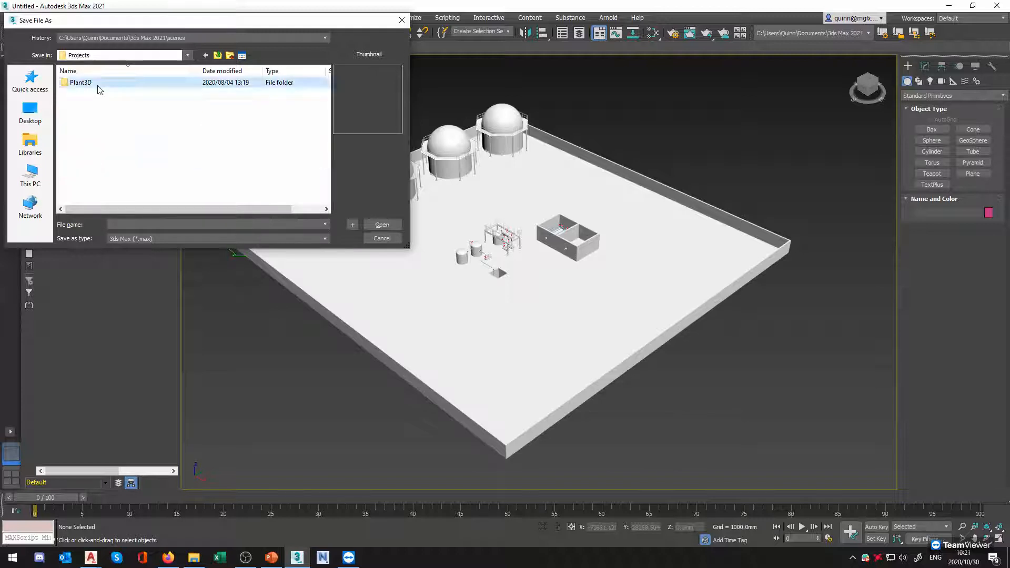
double_click(98, 86)
double_click(126, 112)
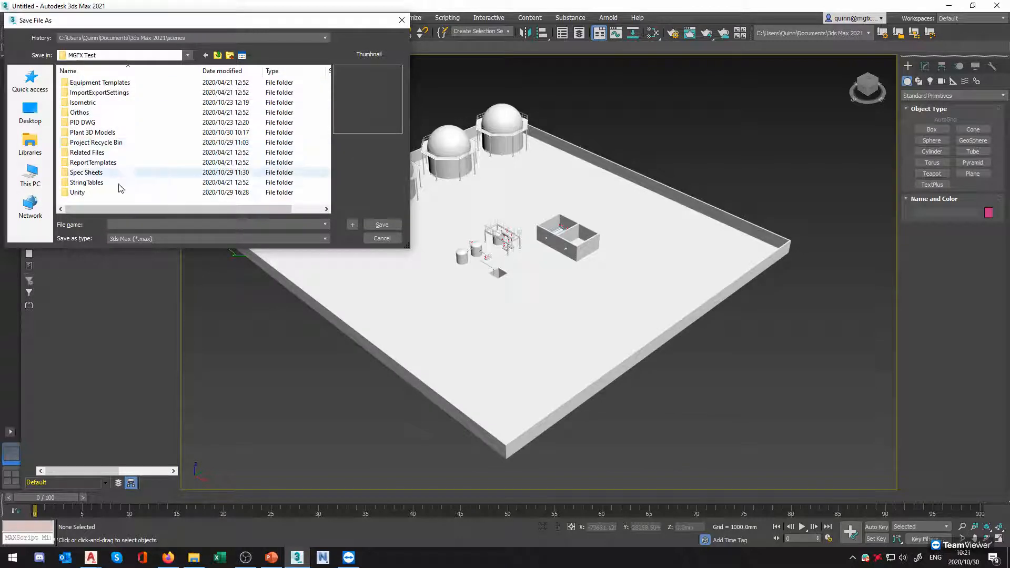
click(89, 192)
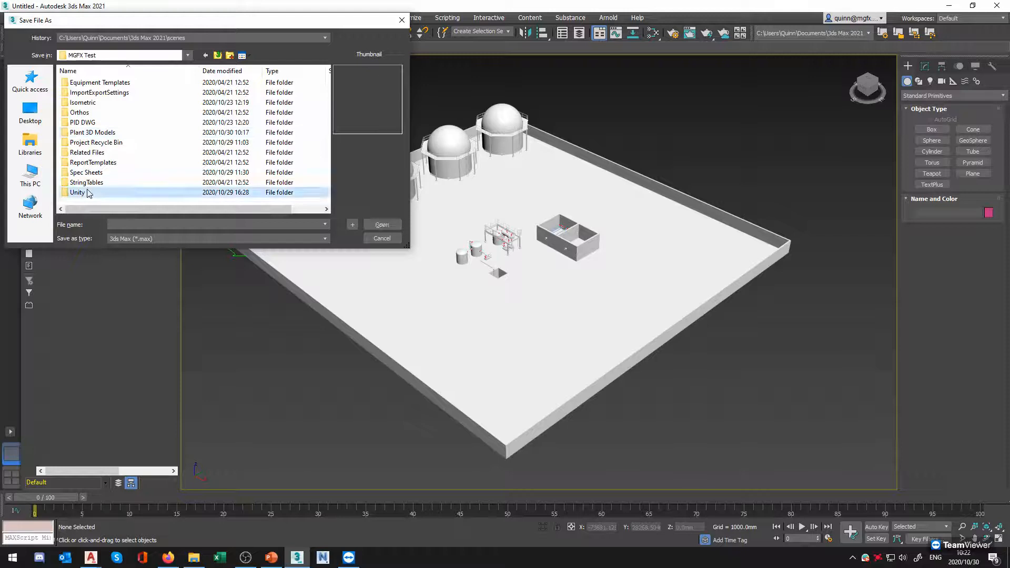
double_click(88, 193)
Save the scene as T-01 in the 3Ds Max folder
double_click(113, 84)
click(82, 102)
click(117, 225)
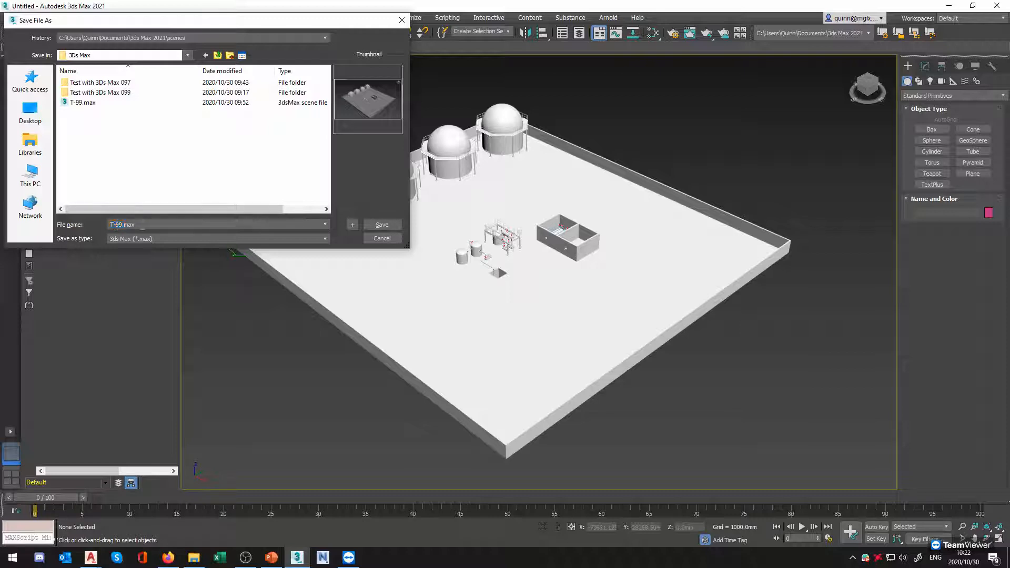
text(T-01)
key(Return)
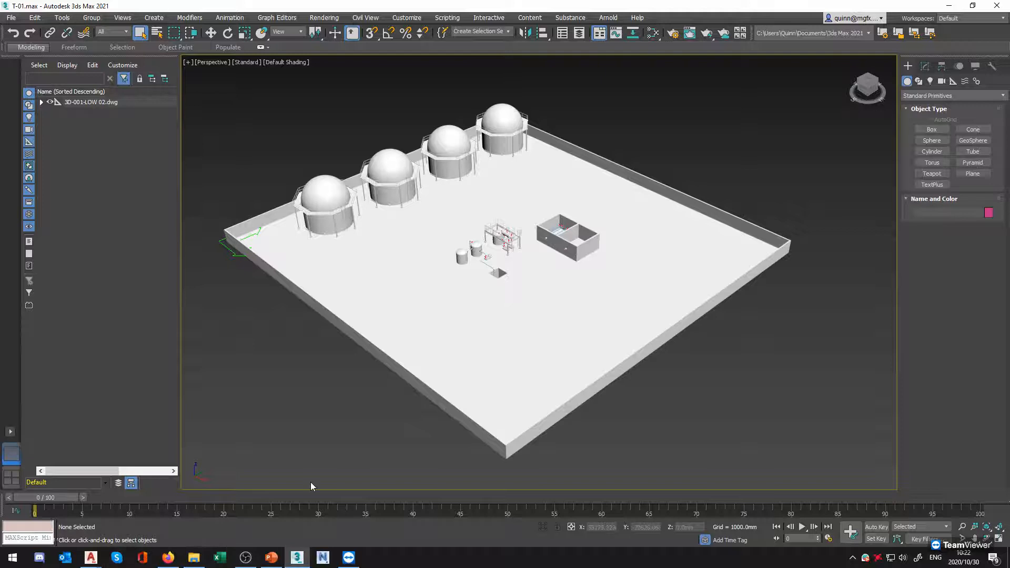
Minimise 3ds Max, launch Unity Hub and start a new project
click(949, 6)
click(978, 5)
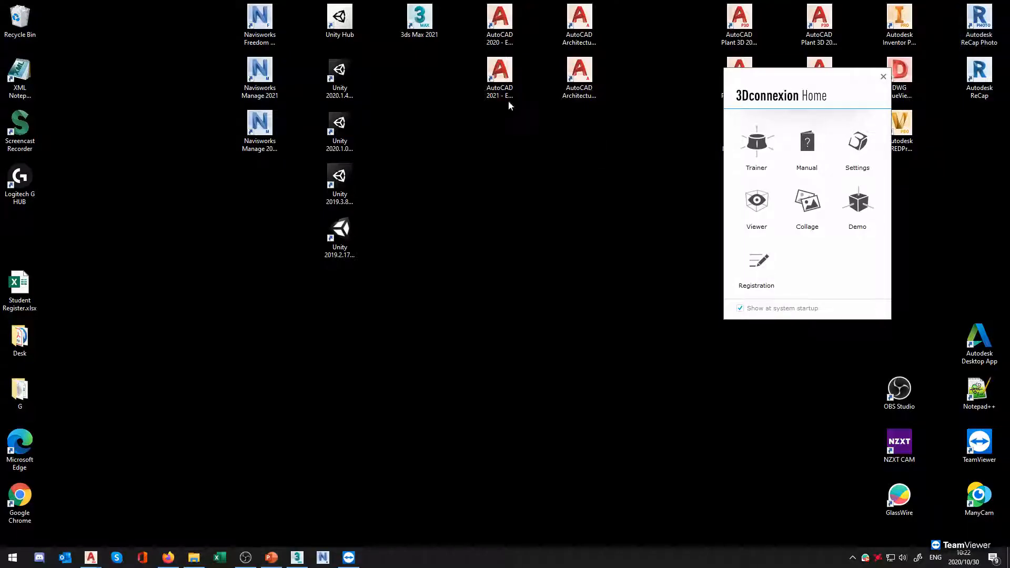
double_click(353, 34)
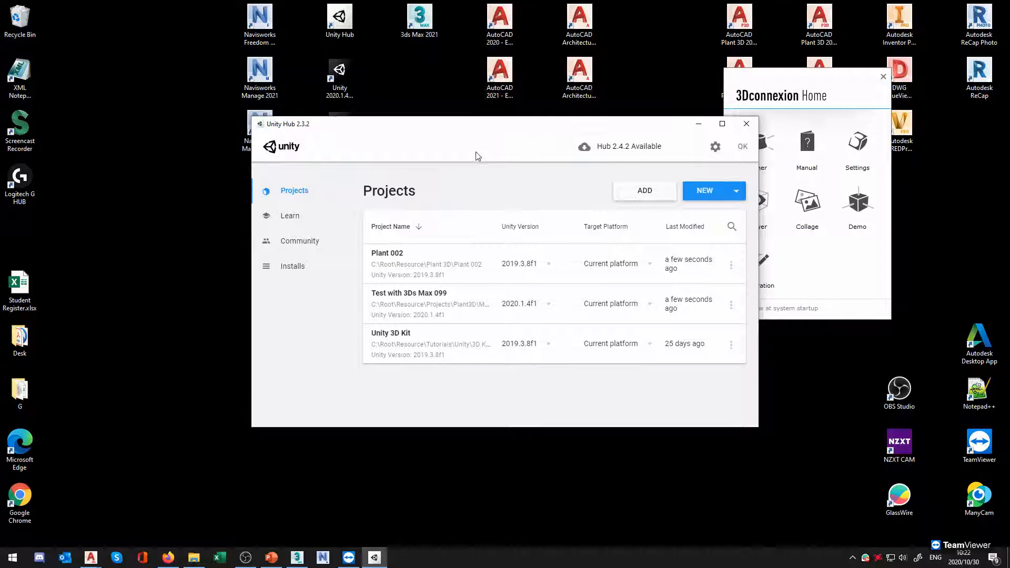
drag(474, 130, 429, 107)
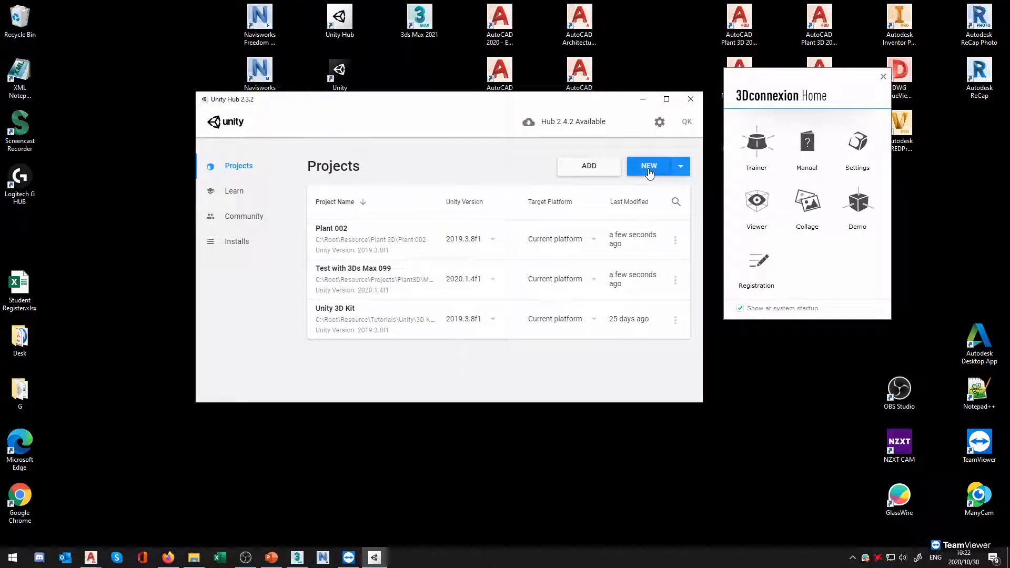
key(super)
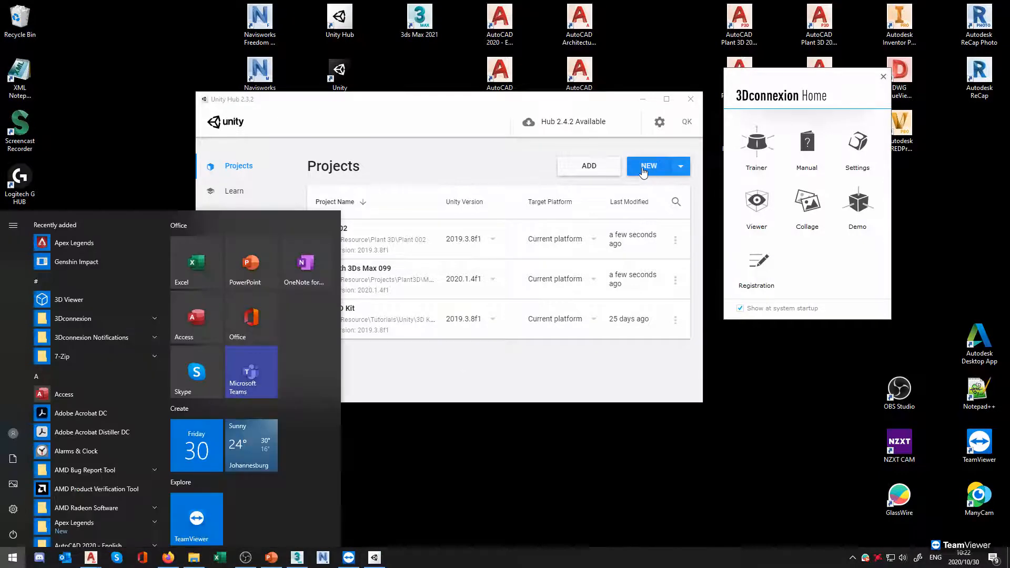
click(649, 171)
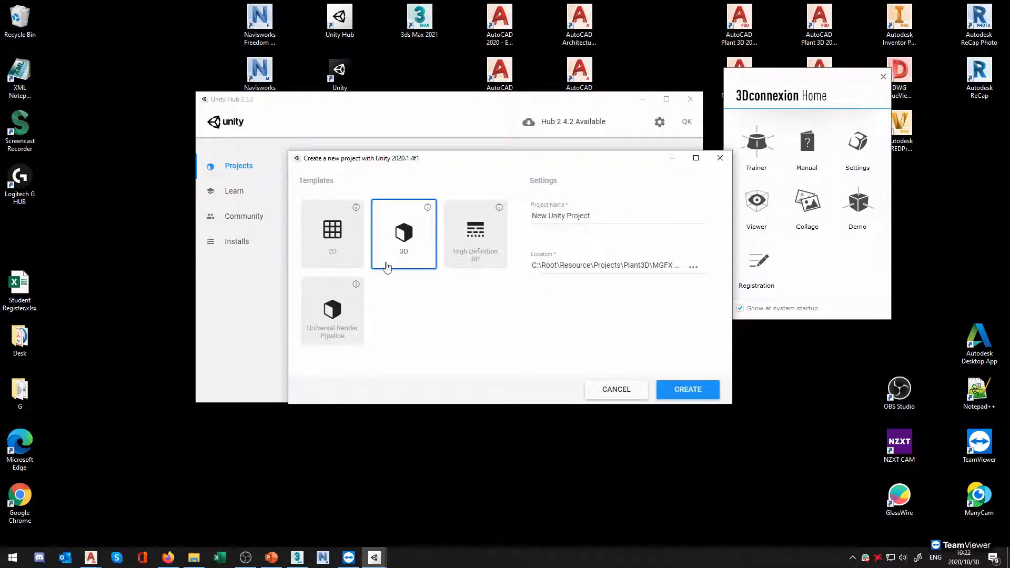
Create a 3D project called New Unity Project 001 in the MGFX Test\Unity\3Ds Max folder
drag(600, 213, 530, 216)
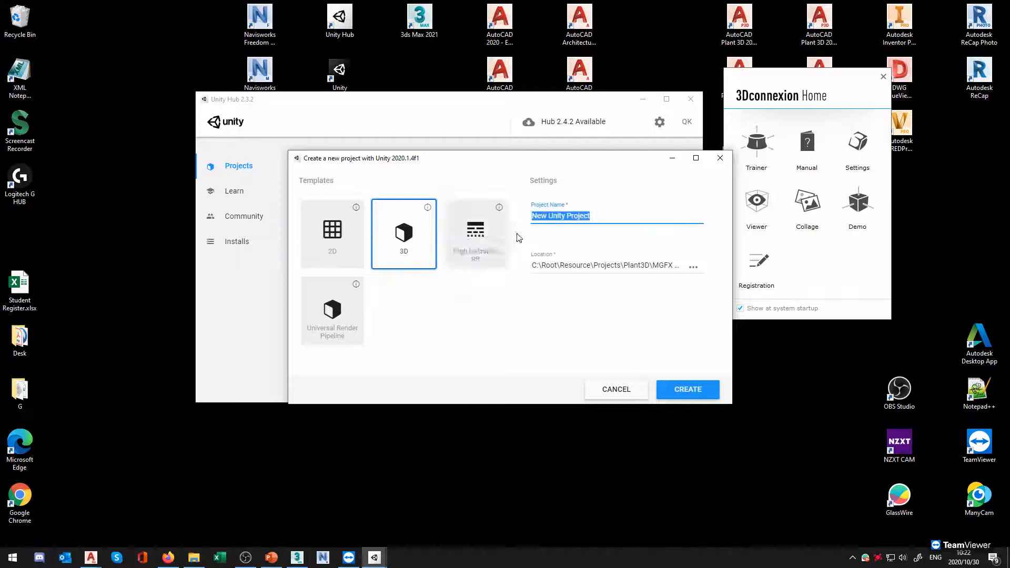
click(603, 219)
text(001)
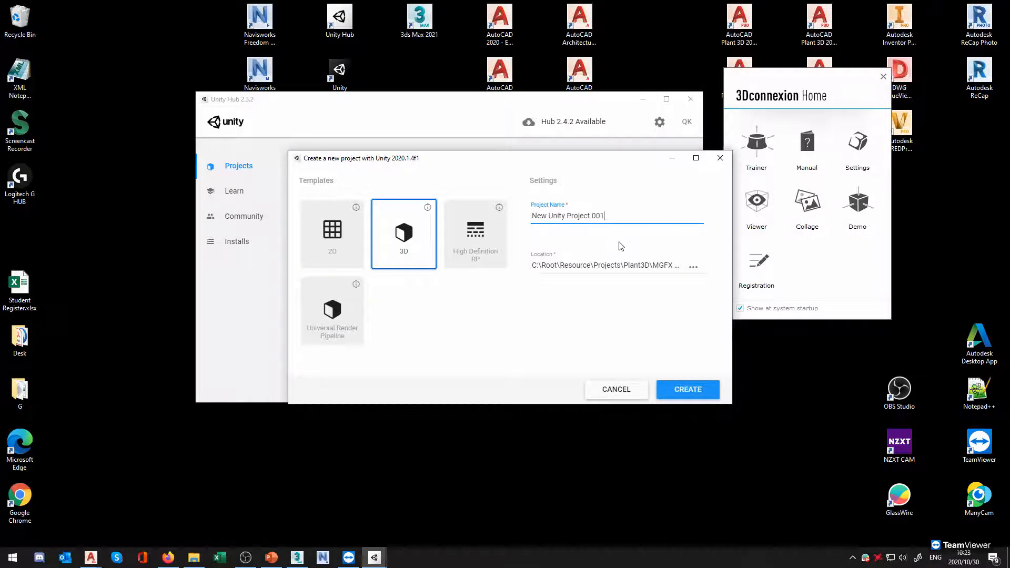
drag(621, 266, 669, 269)
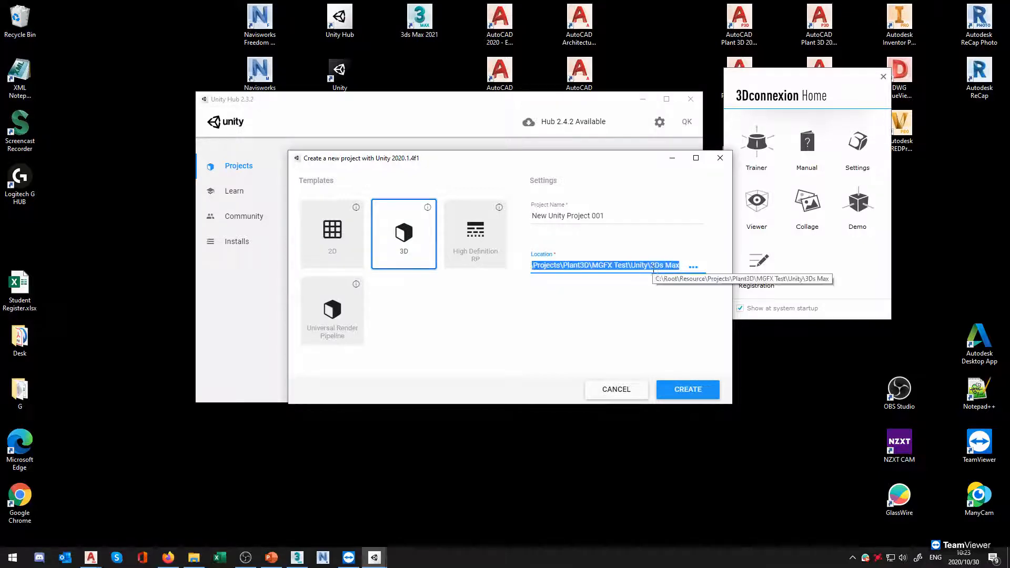
click(546, 267)
drag(546, 267, 694, 319)
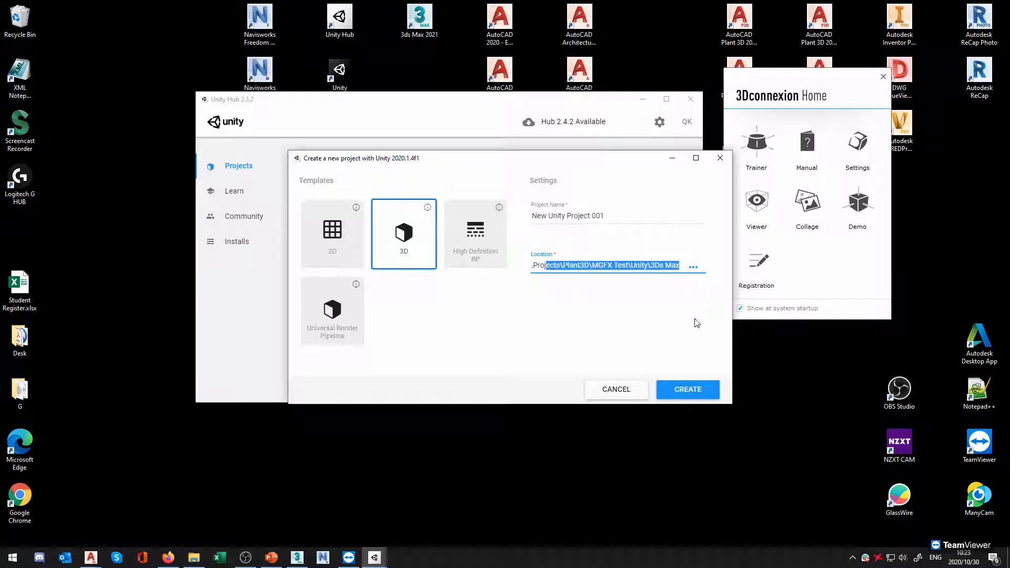
click(674, 341)
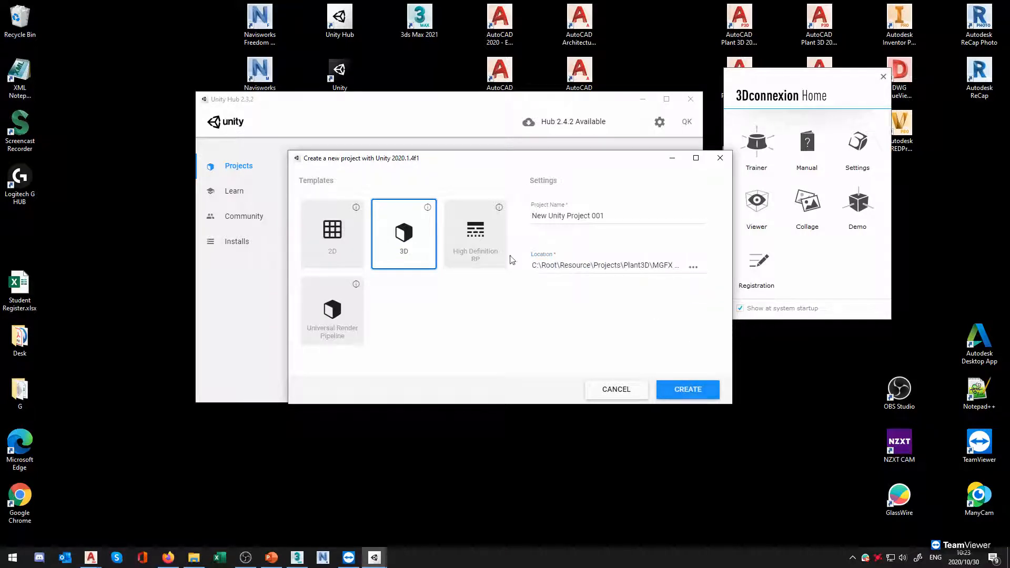
click(704, 399)
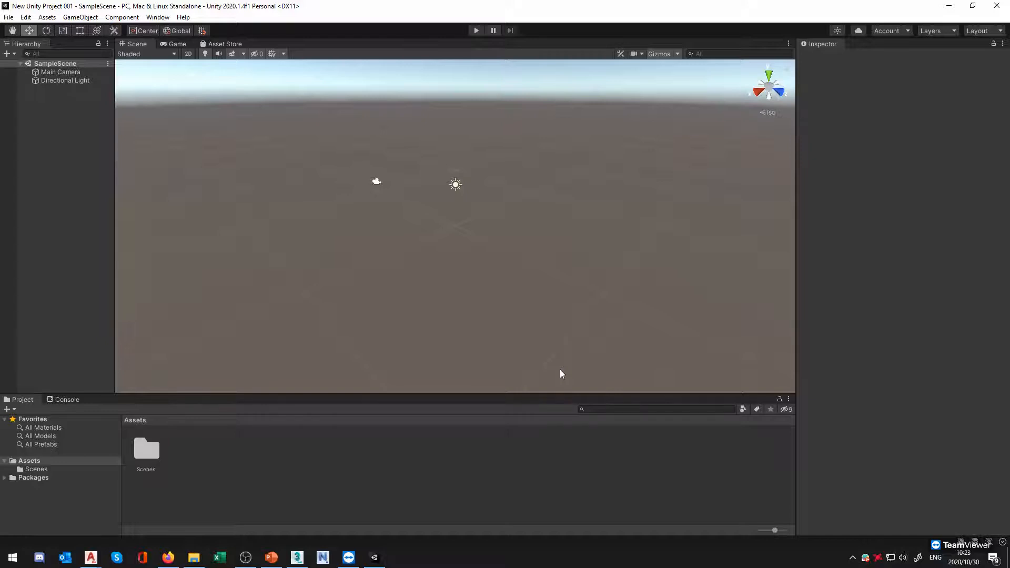
Show the 3Ds Max project folder in File Explorer over the Unity editor and select T-01.max
click(438, 477)
click(78, 134)
click(204, 558)
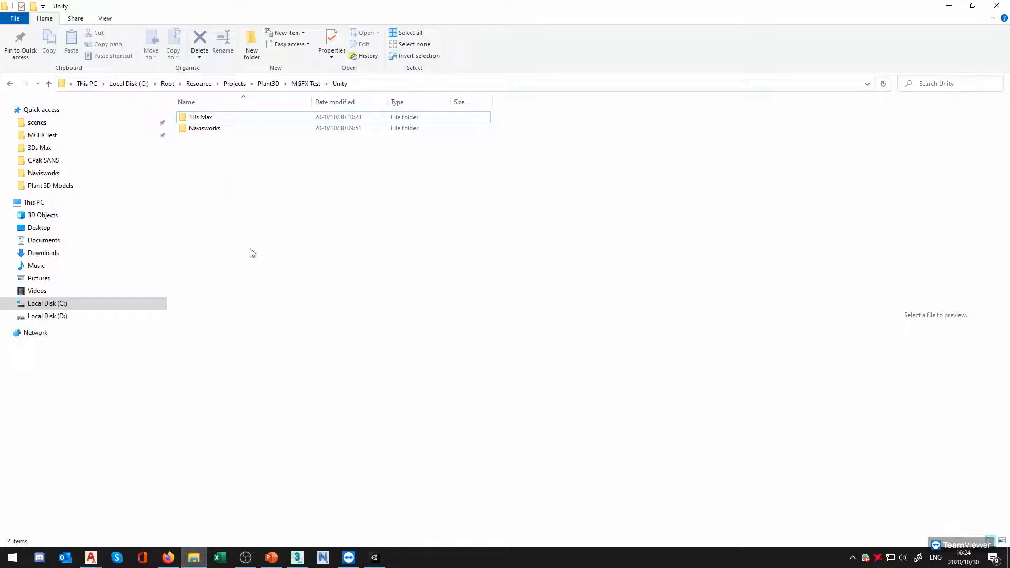
double_click(244, 119)
drag(280, 5, 698, 68)
click(576, 213)
drag(517, 291, 611, 209)
drag(454, 72, 477, 364)
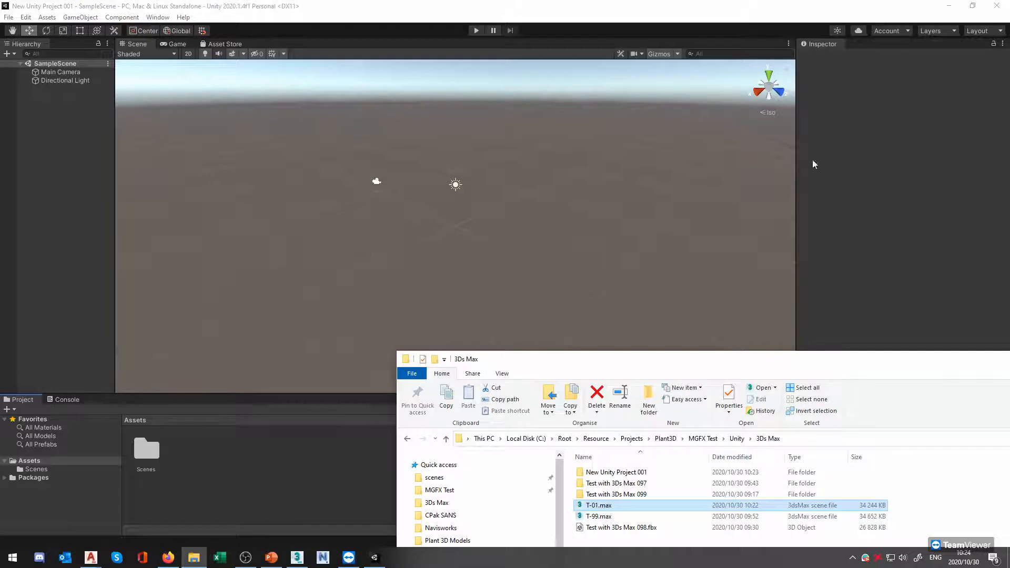
drag(549, 371, 864, 245)
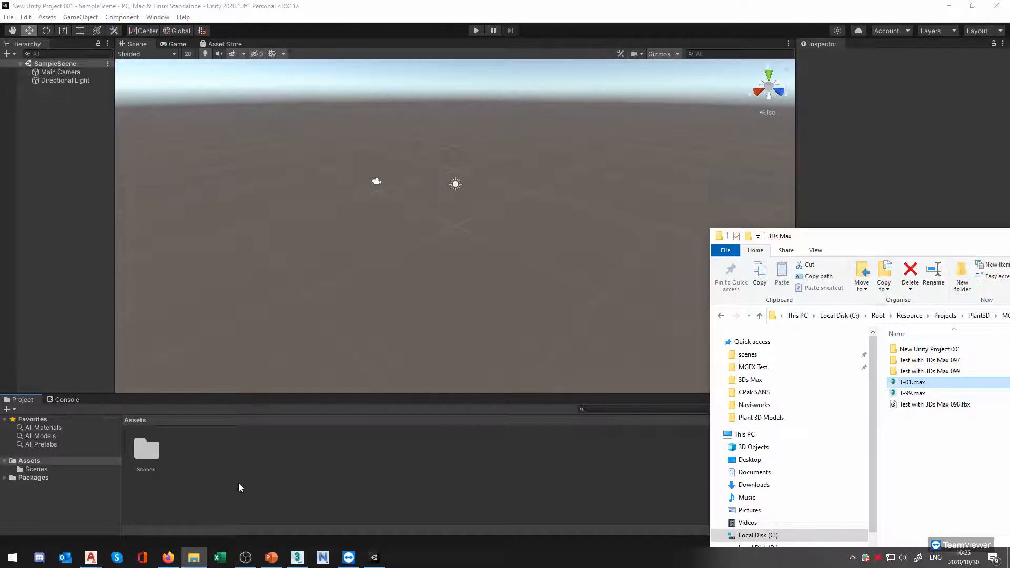
Try to bring T-01.max from File Explorer into the Unity project's Assets folder
click(113, 349)
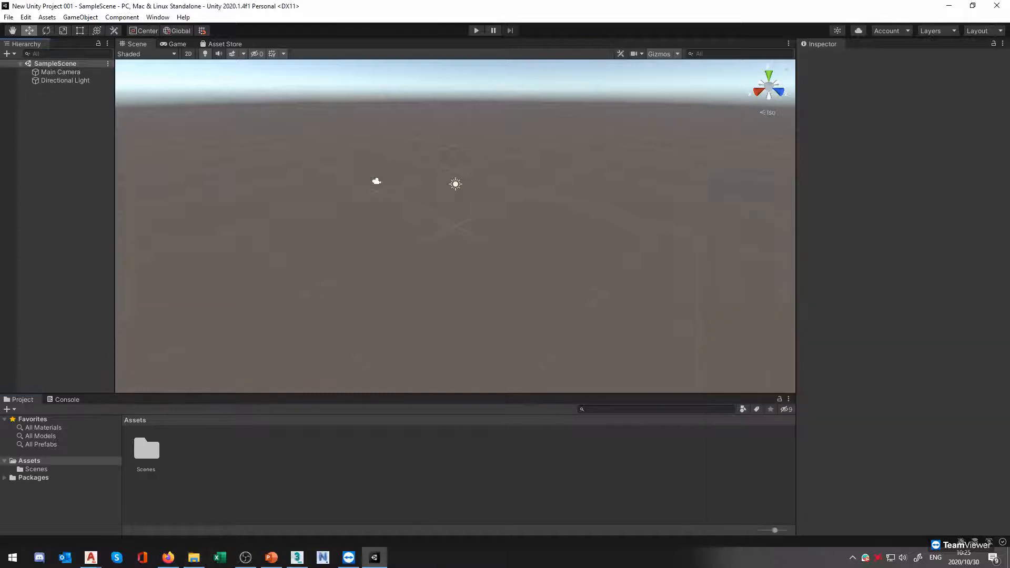
click(193, 558)
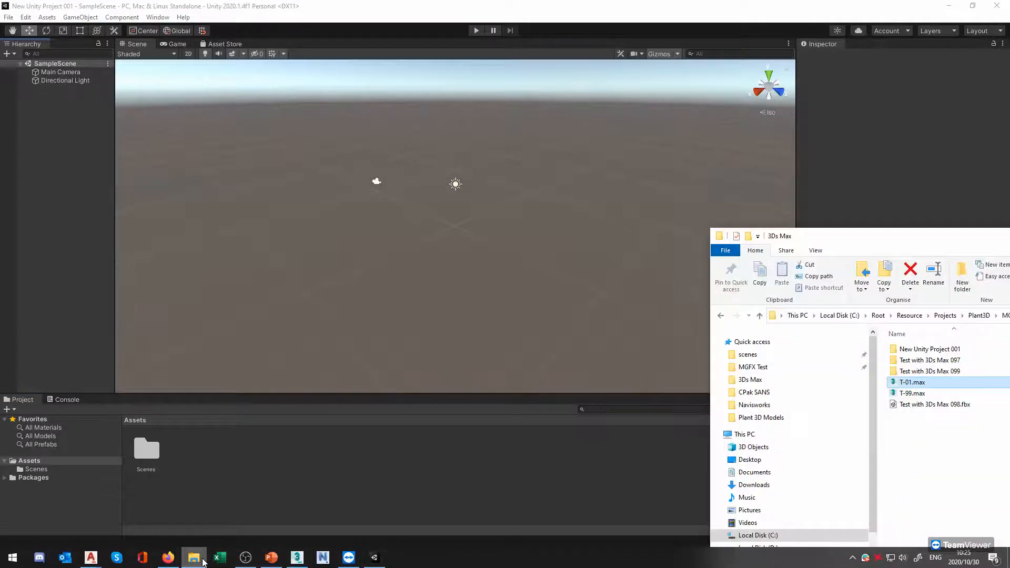
drag(842, 237, 616, 168)
drag(703, 313, 264, 484)
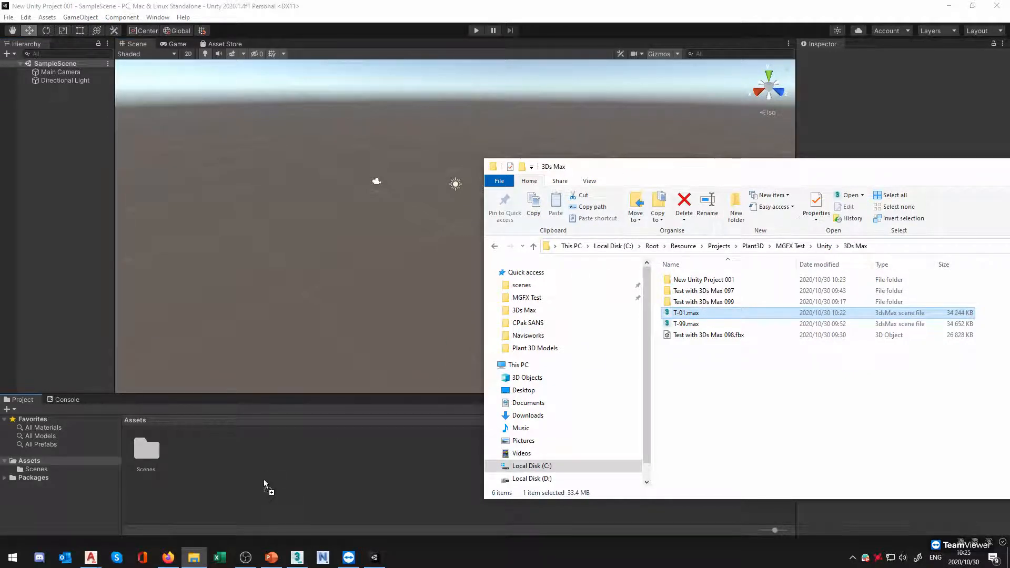
drag(264, 485, 85, 97)
Import T-01.max from the 3Ds Max folder as a new asset in Unity
click(47, 16)
click(93, 135)
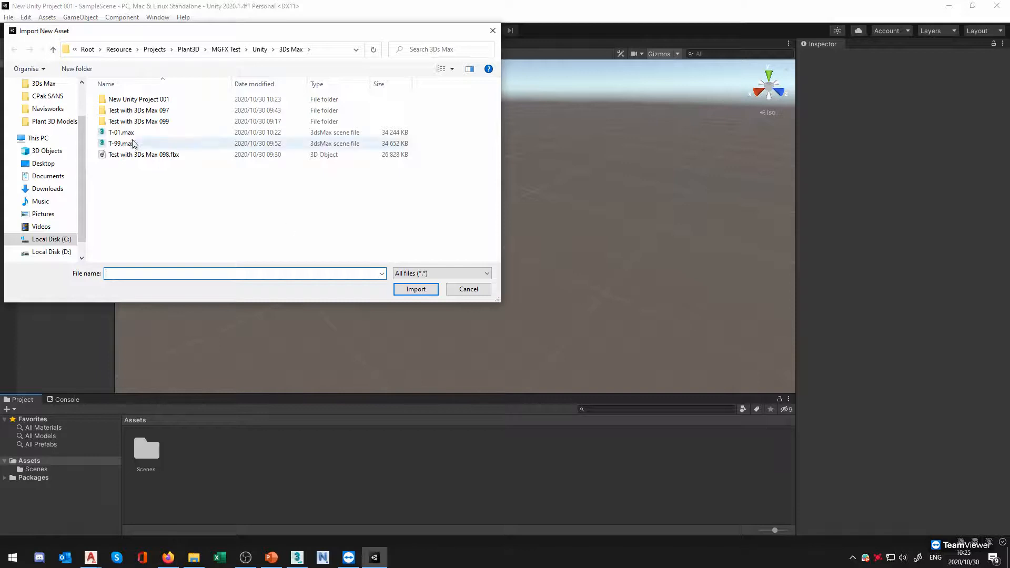
click(123, 132)
click(415, 289)
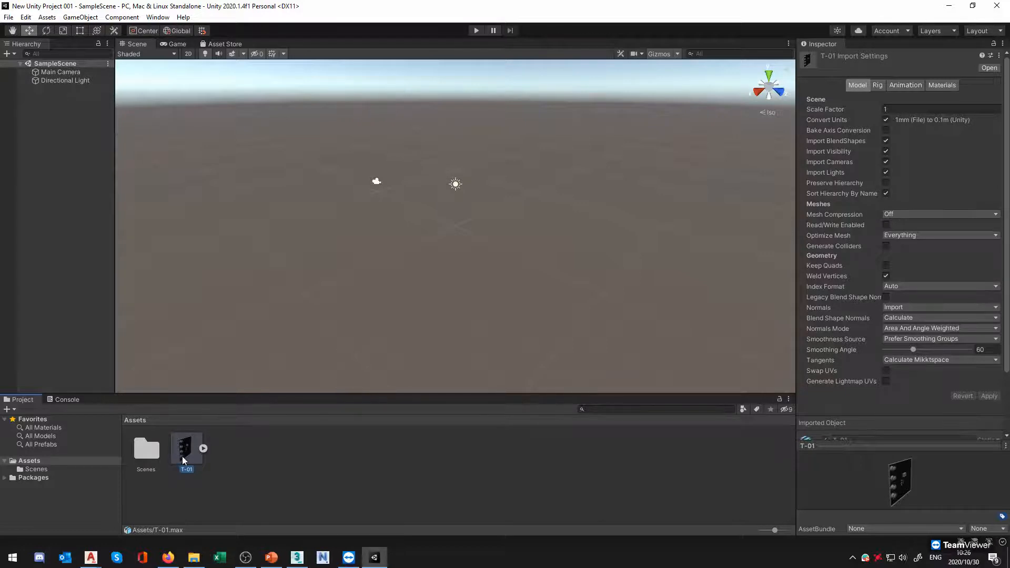
Place the imported T-01 model in the SampleScene hierarchy
drag(187, 457, 31, 62)
drag(72, 320, 73, 257)
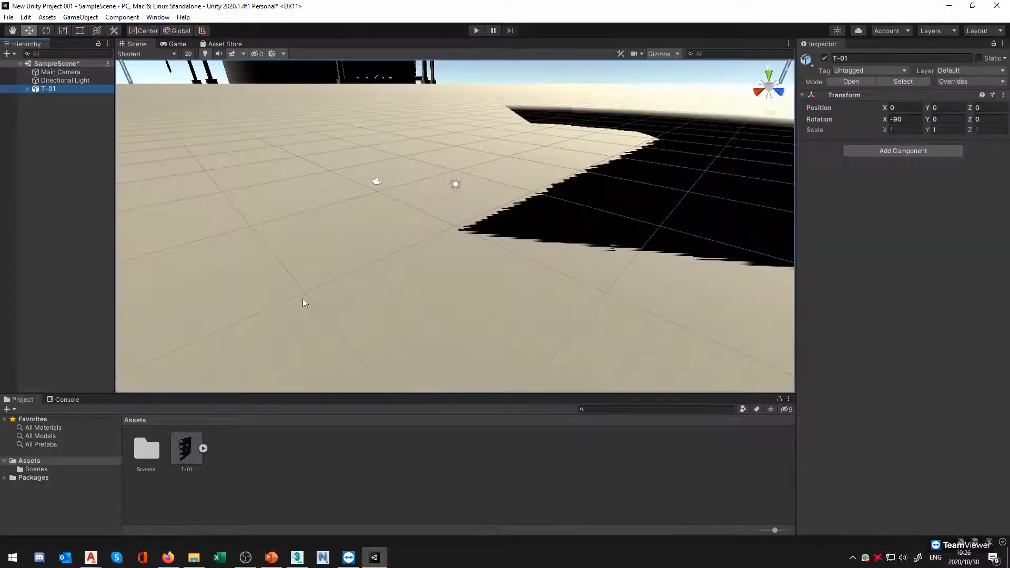
Examine the placed T-01 plant model from several views in the scene, and look over the T-01 asset's import settings
scroll(303, 303, up, 10)
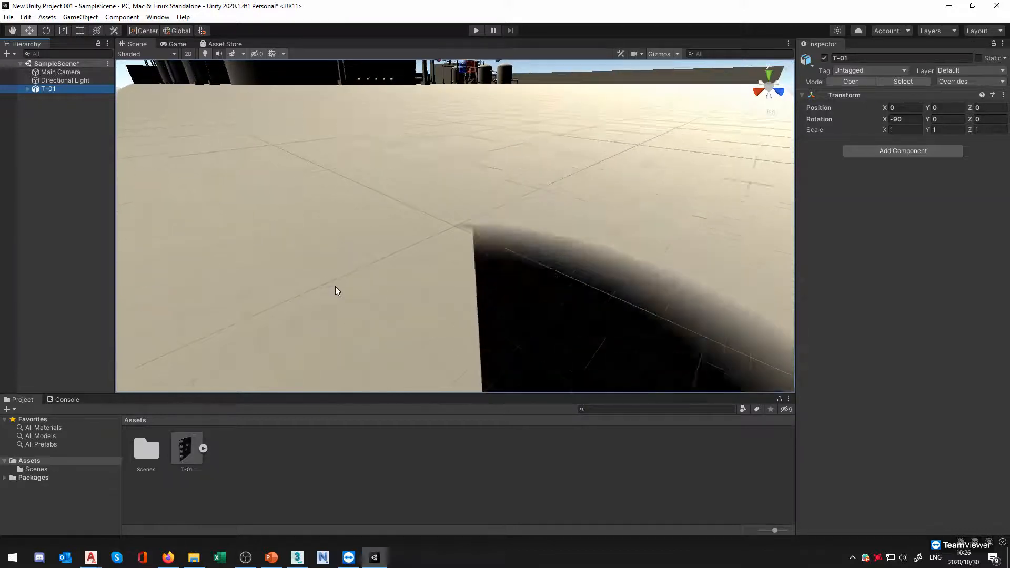
scroll(337, 287, up, 10)
scroll(418, 242, down, 6)
middle_drag(427, 218, 448, 353)
middle_drag(457, 297, 520, 272)
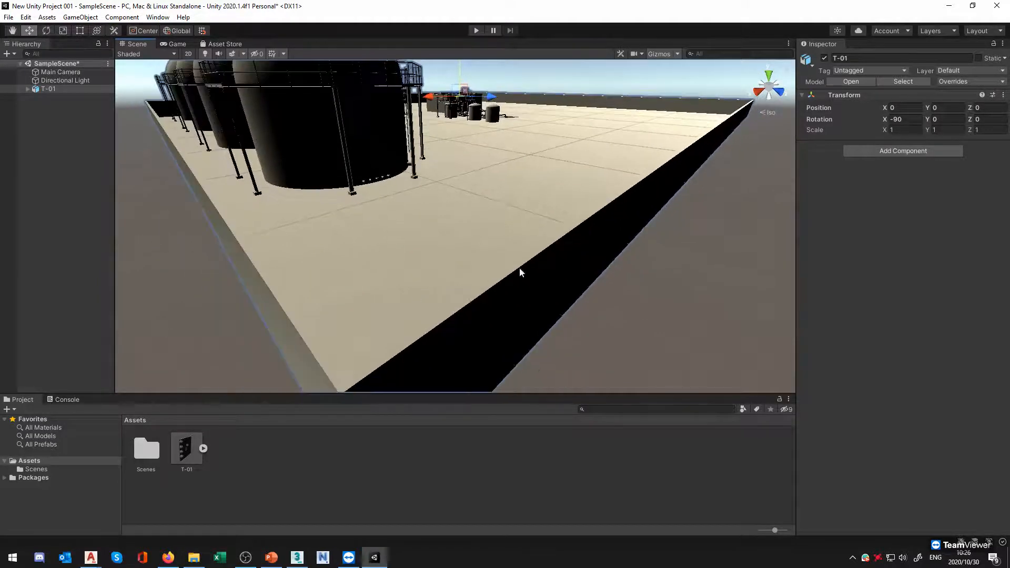
click(191, 460)
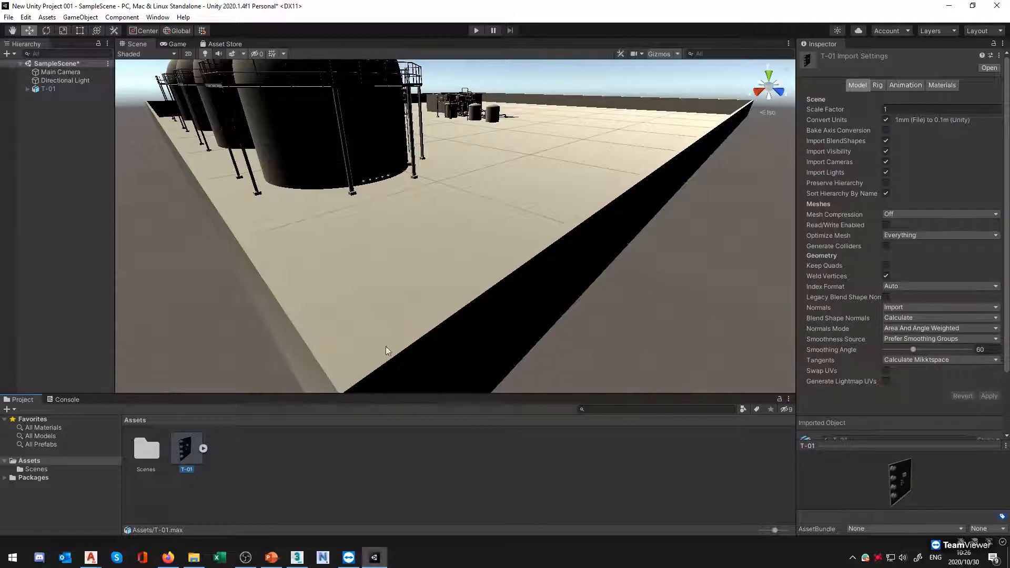
click(355, 457)
click(56, 252)
middle_drag(530, 242, 444, 276)
middle_drag(620, 239, 555, 314)
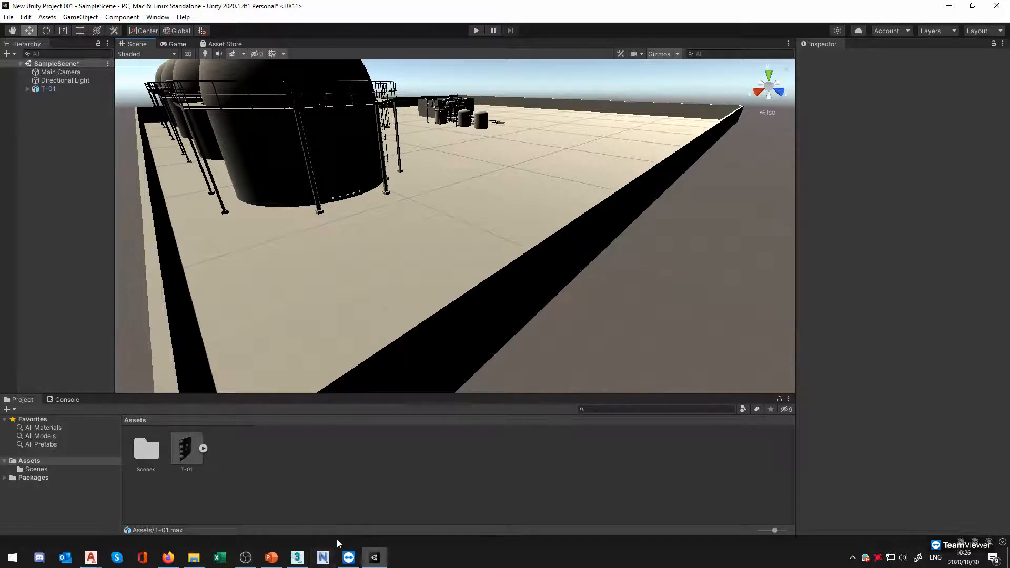
click(461, 561)
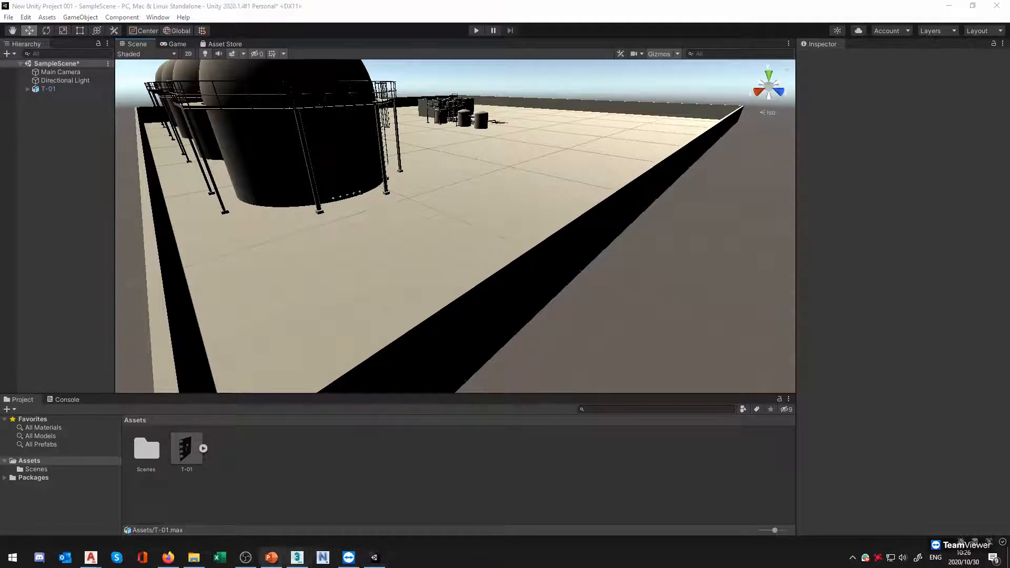
Switch to the 3D-001 drawing in AutoCAD Plant 3D and check that the four domed tanks select together
mouse_move(91, 557)
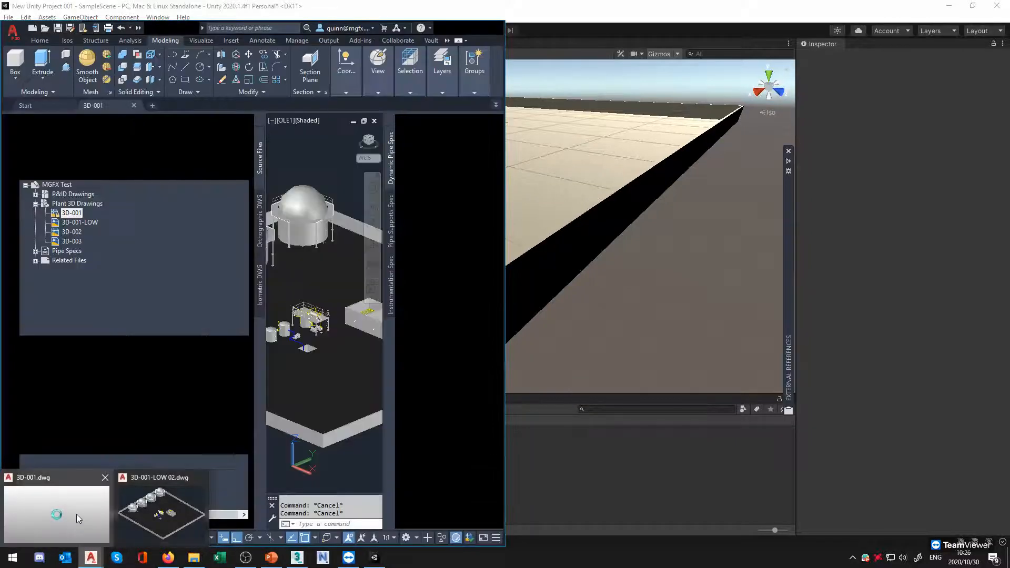
click(76, 514)
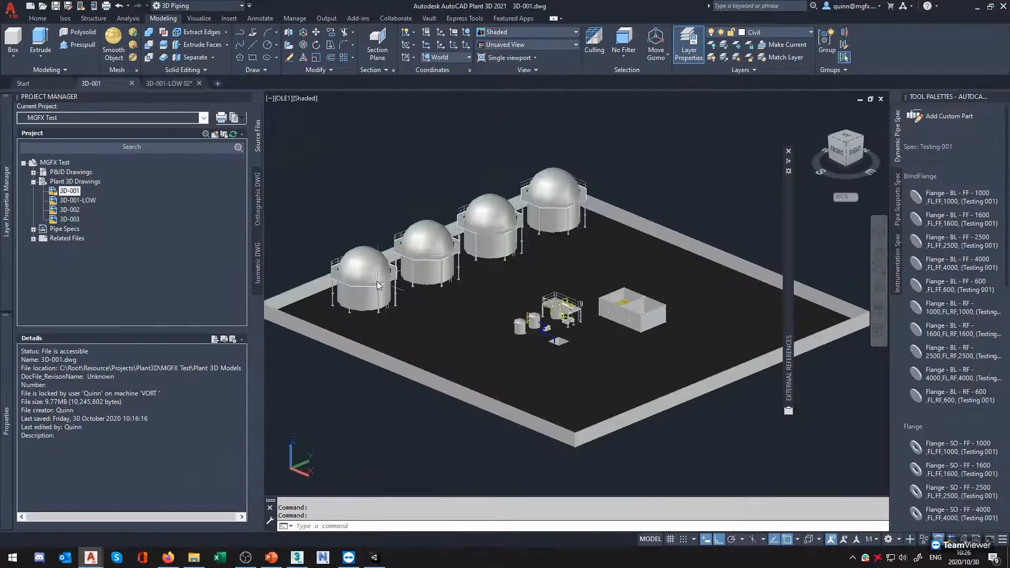
click(313, 224)
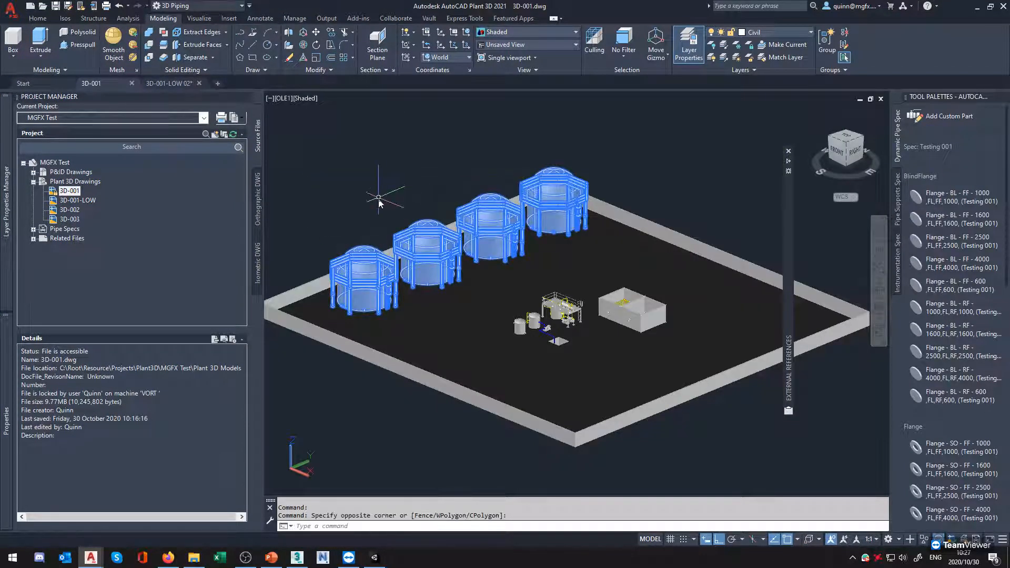
key(Escape)
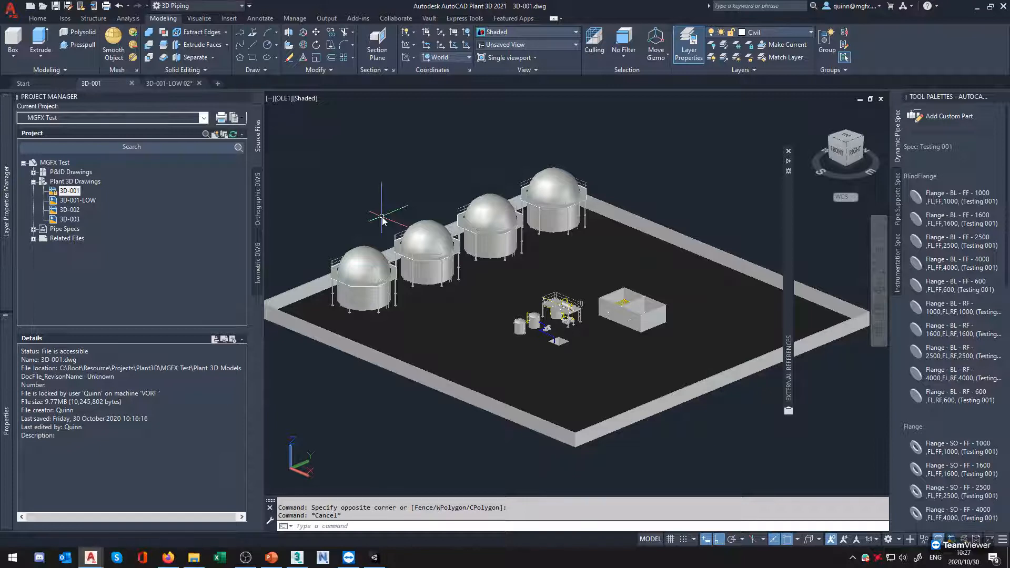
scroll(382, 220, down, 3)
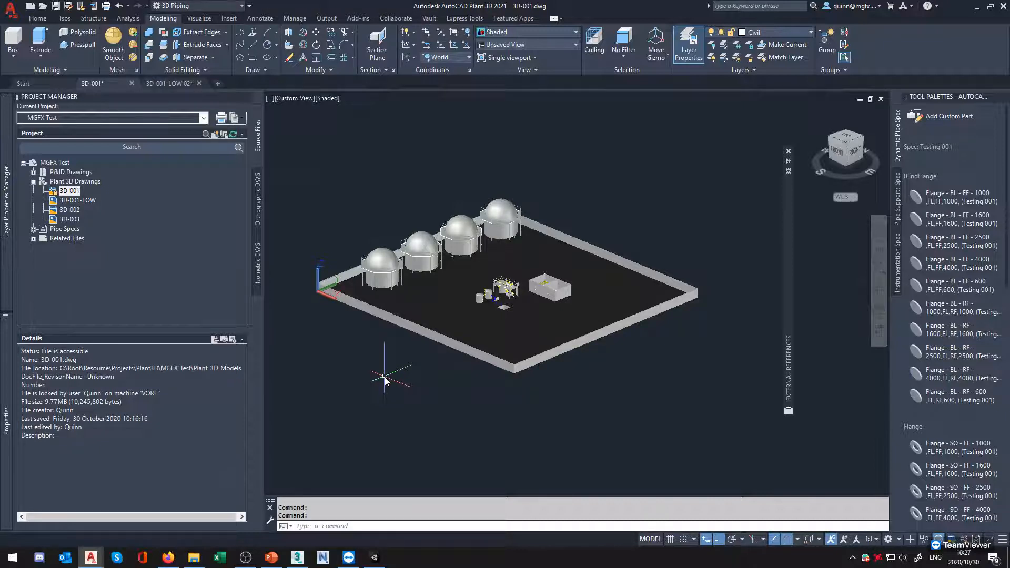
Erase the referenced group of four domed tanks from the 3D-001 drawing and save the file
text(NWC)
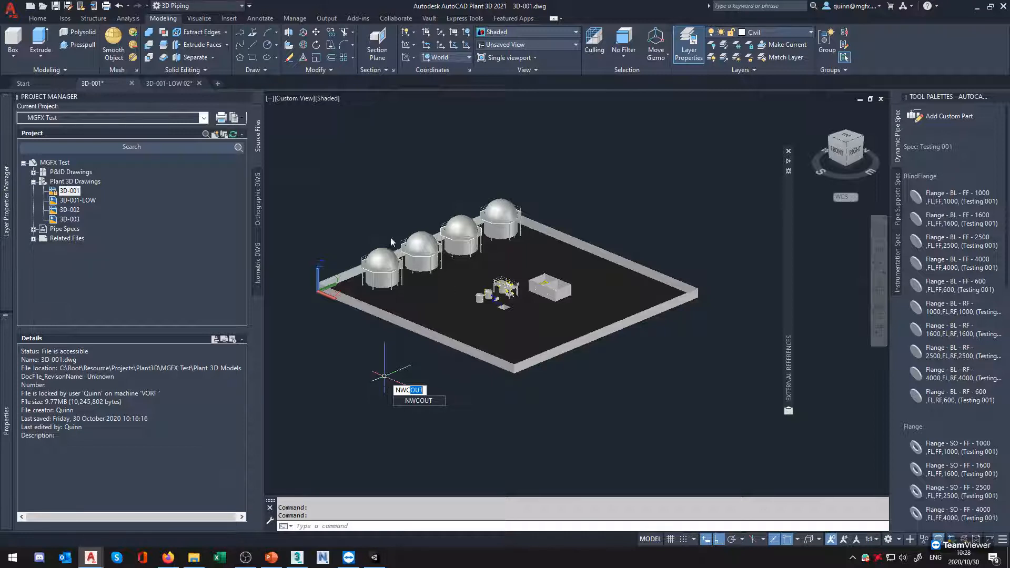
key(Escape)
click(405, 271)
key(Delete)
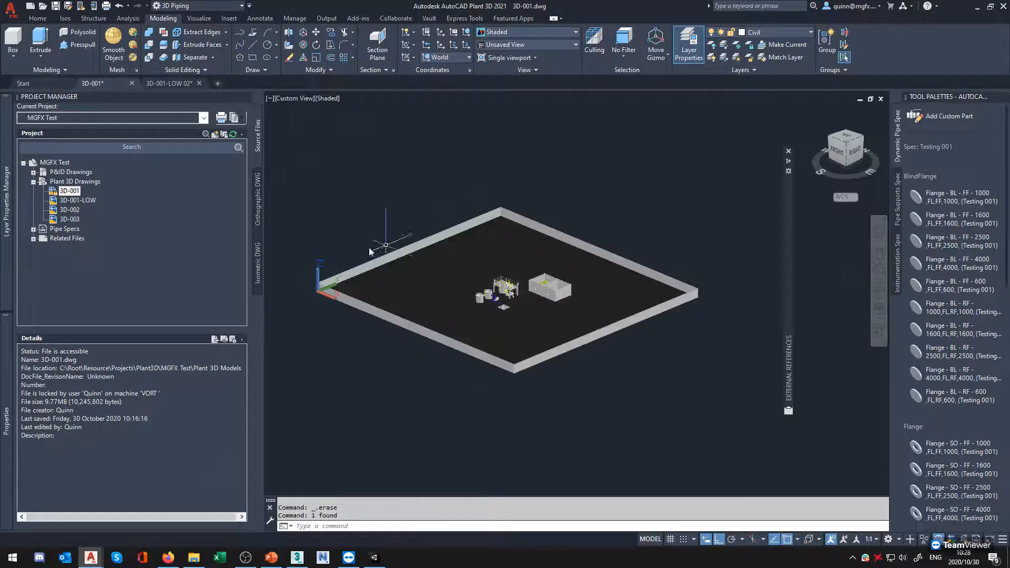
scroll(368, 251, up, 2)
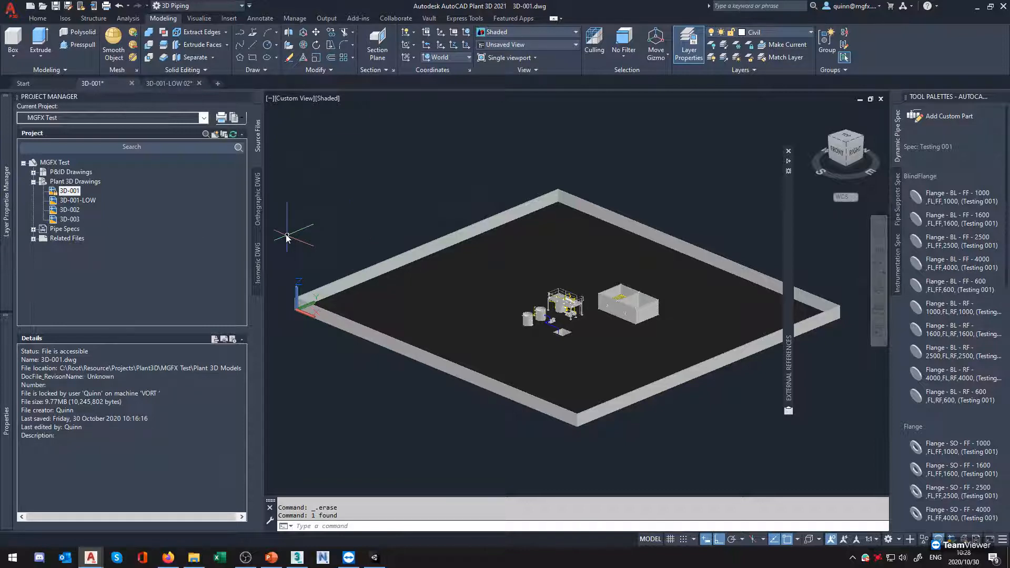
click(57, 6)
Purge all checked unused items from the 3D-001 drawing with the PURGE command, and save the drawing
text(PU)
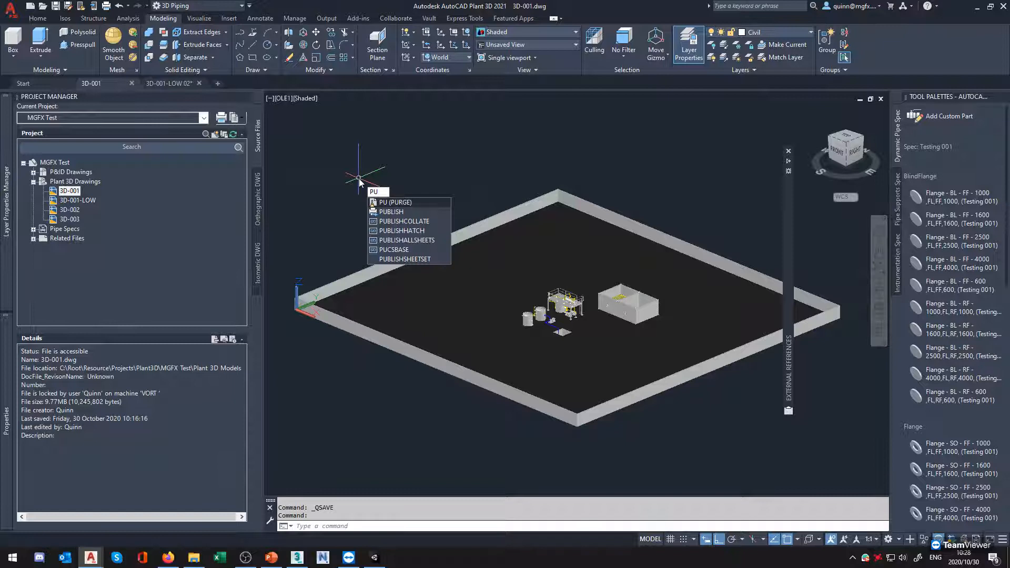
key(Return)
click(431, 441)
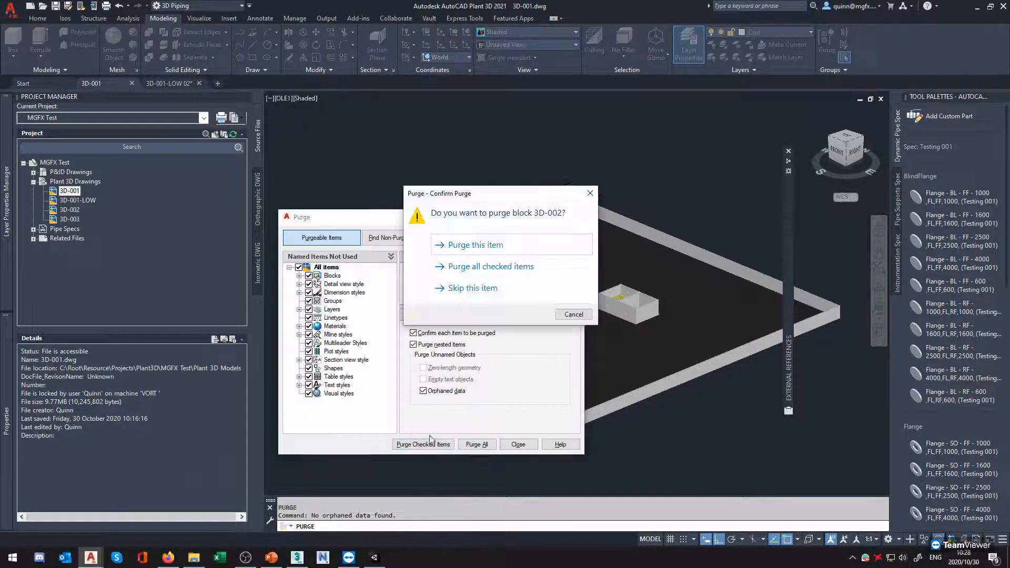
click(491, 268)
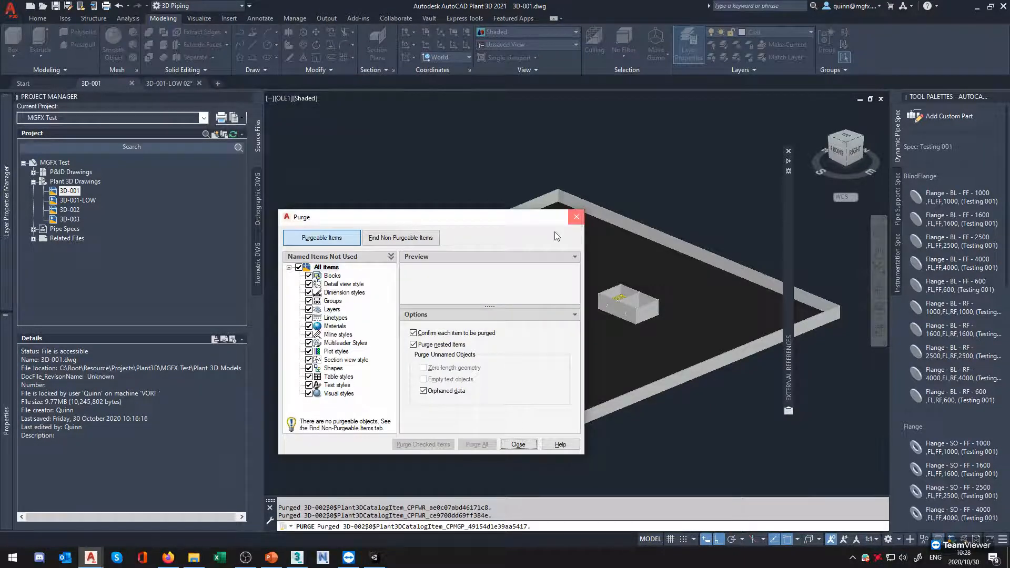
click(576, 216)
click(361, 201)
click(351, 205)
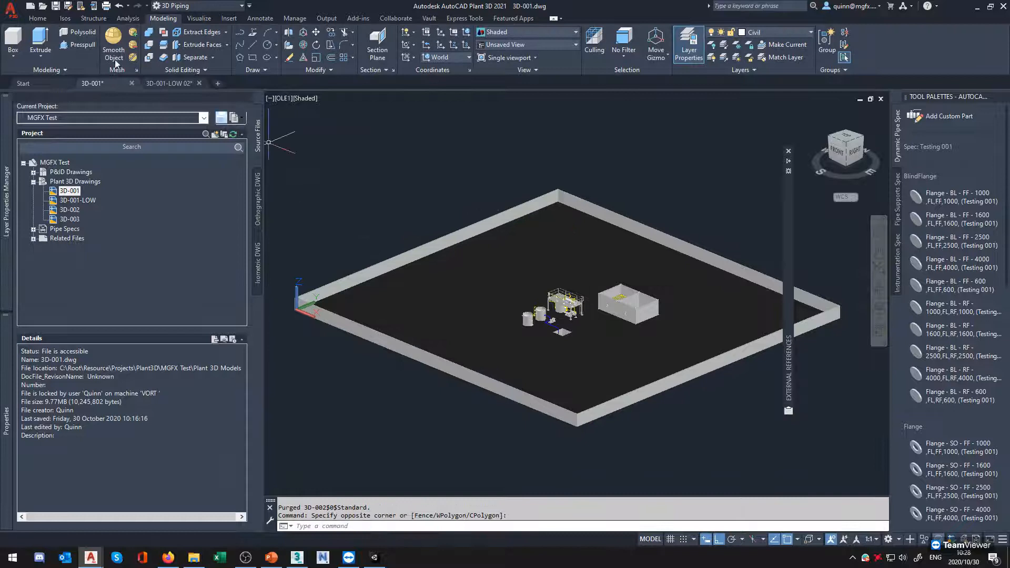
click(56, 6)
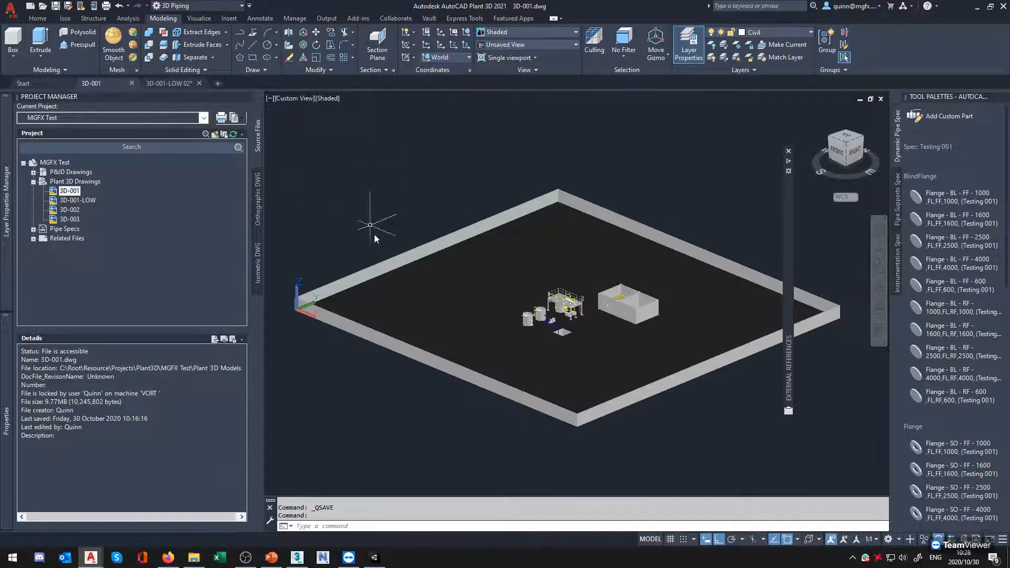
Insert the project drawing 3D-002 into 3D-001 as an overlay external reference and check its selection on the tanks
right_click(71, 210)
click(156, 316)
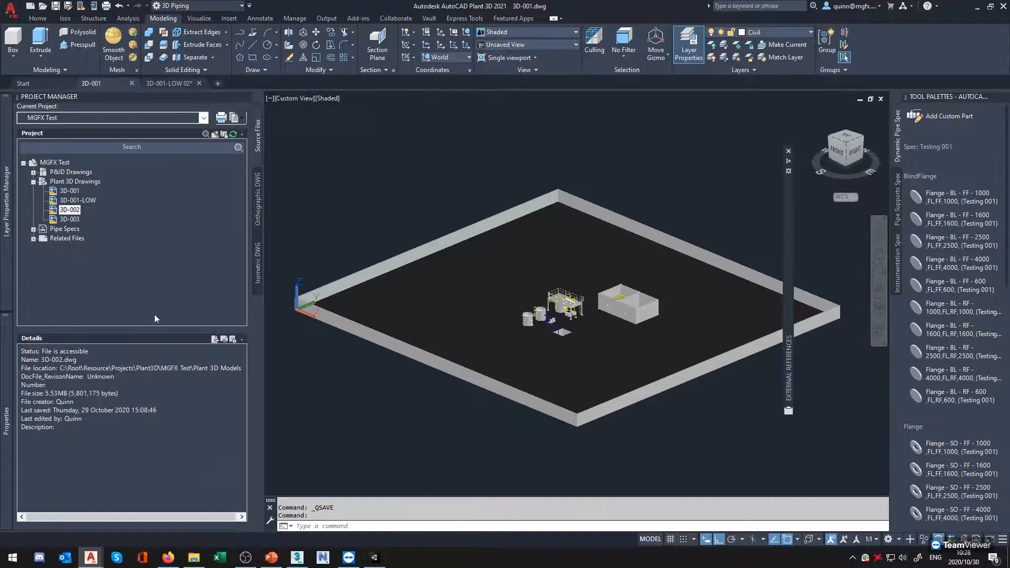
click(538, 379)
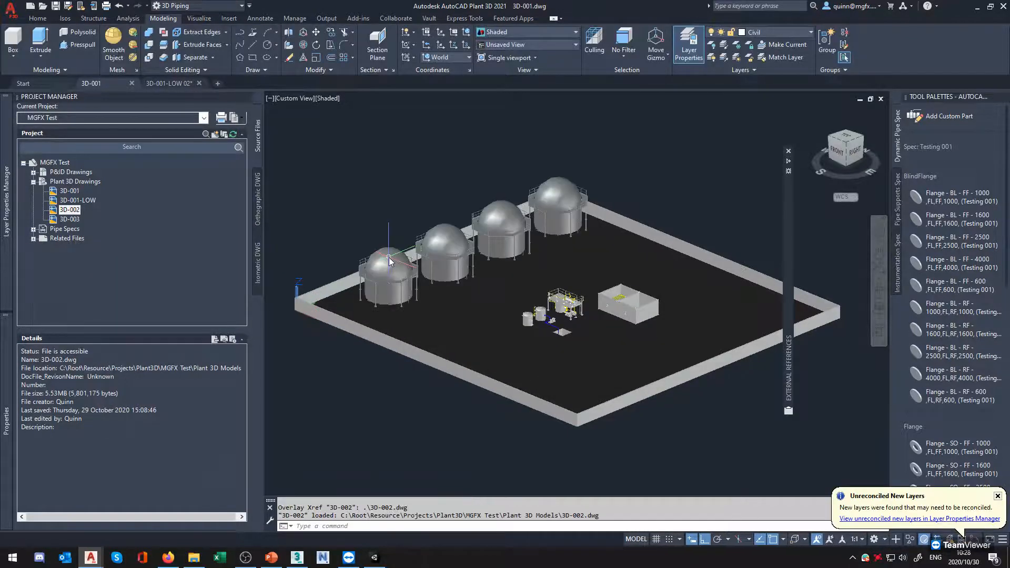
click(389, 262)
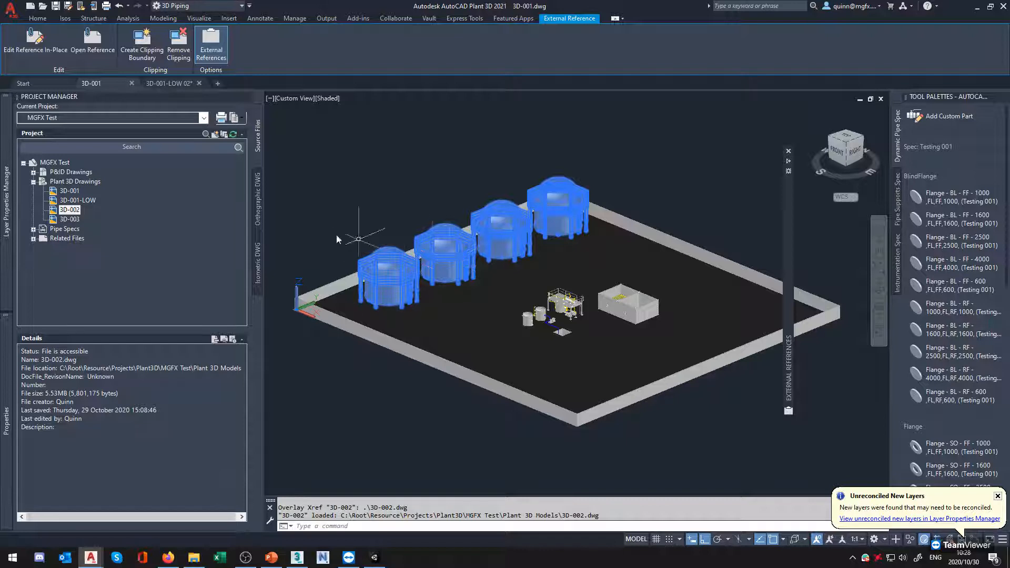
key(Escape)
click(362, 154)
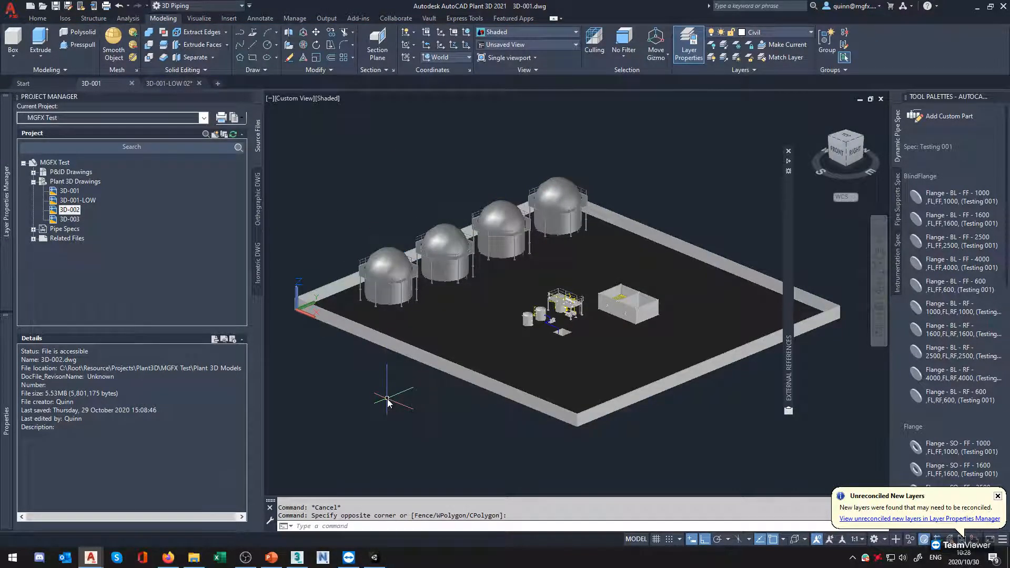
Start the NWCOUT export and delete the old 3D-001.nwc from the Plant 3D Models folder
text(NWCOUT)
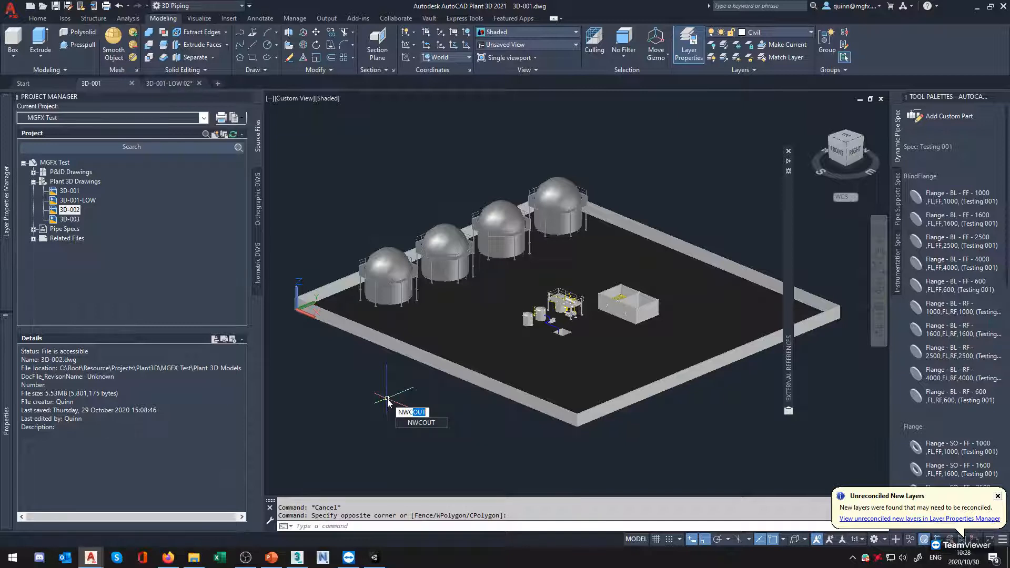
key(Return)
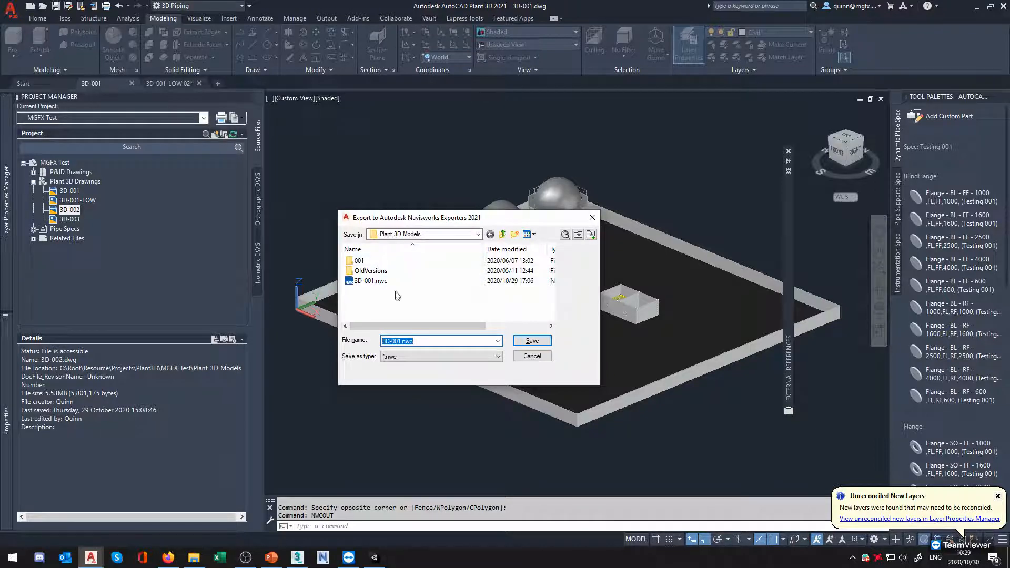
right_click(373, 286)
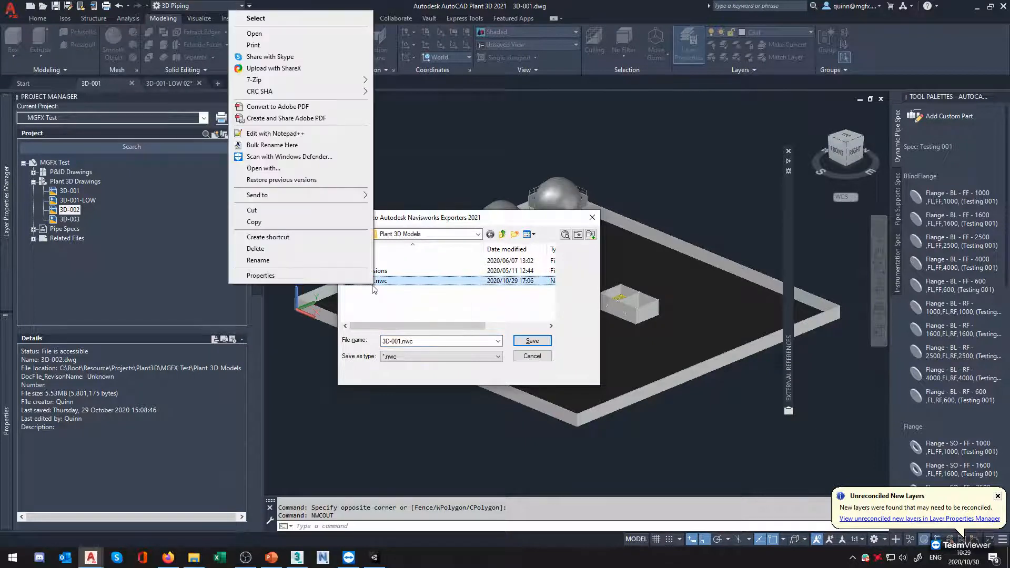
click(297, 248)
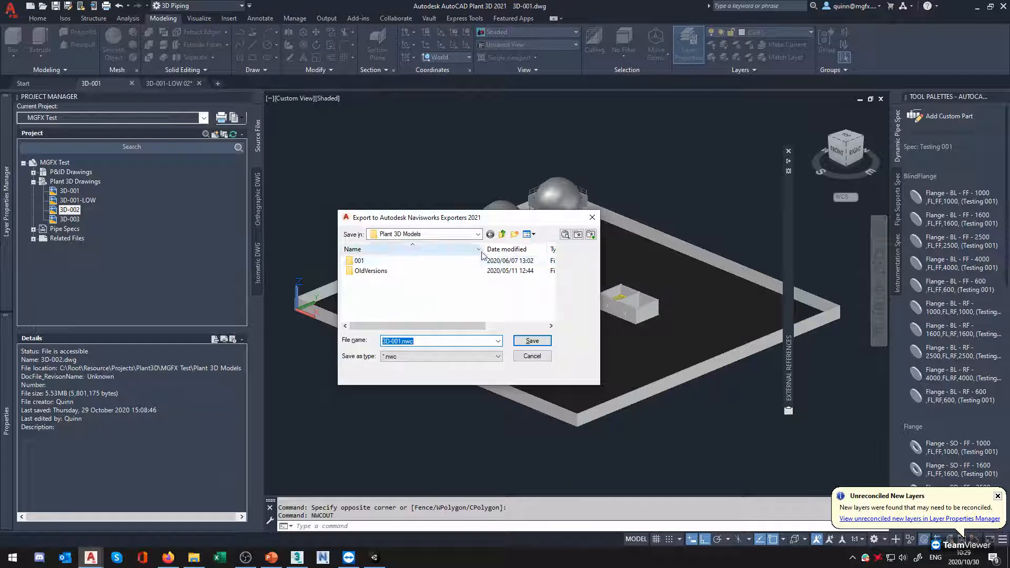
Export the drawing as 3D-001.nwc to the Navisworks folder under MGFX Test\Unity, replacing the existing file
click(470, 237)
click(470, 238)
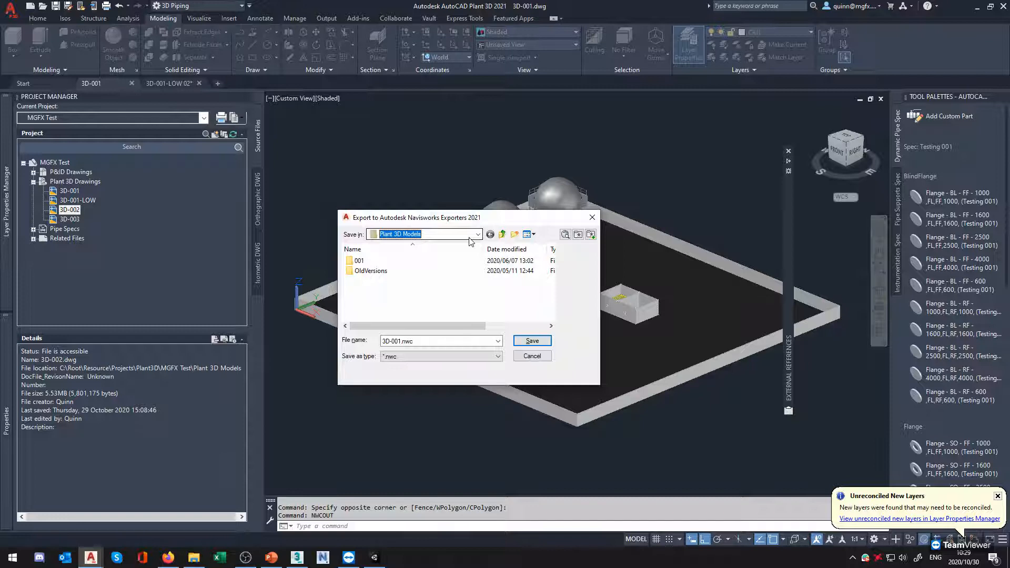
click(476, 236)
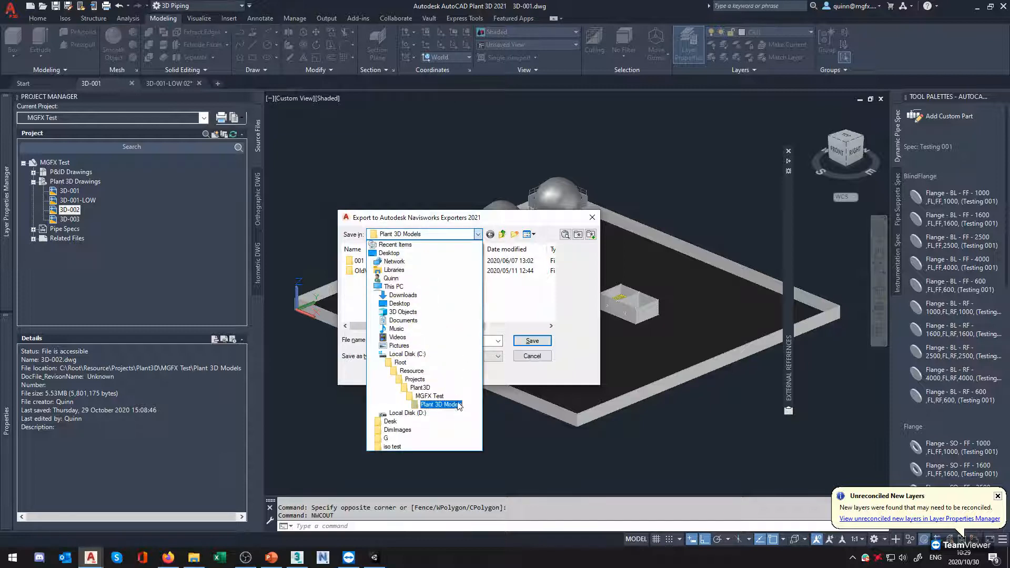
click(442, 396)
scroll(406, 291, down, 2)
click(415, 309)
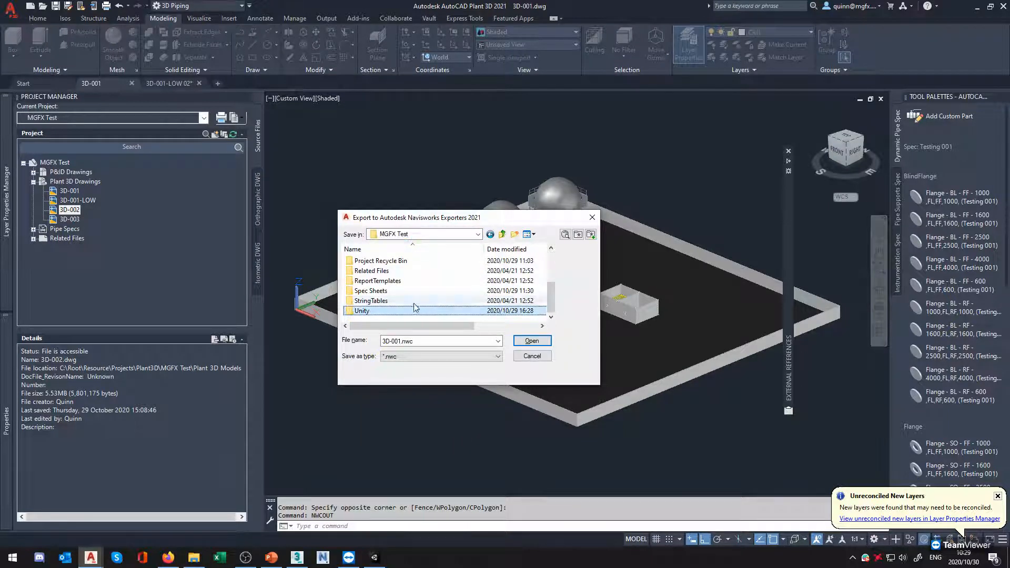
double_click(397, 313)
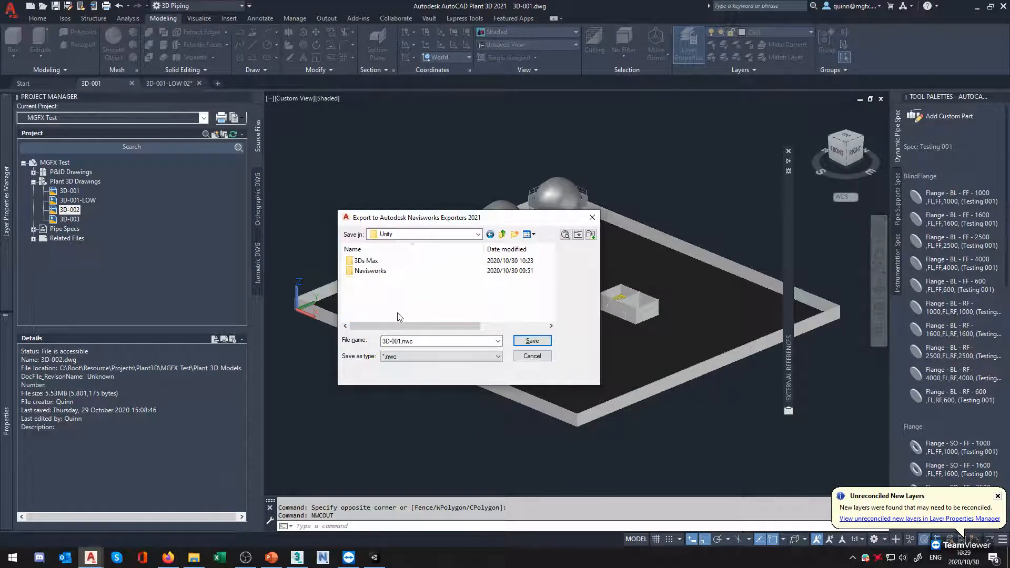
double_click(394, 274)
click(384, 262)
click(532, 342)
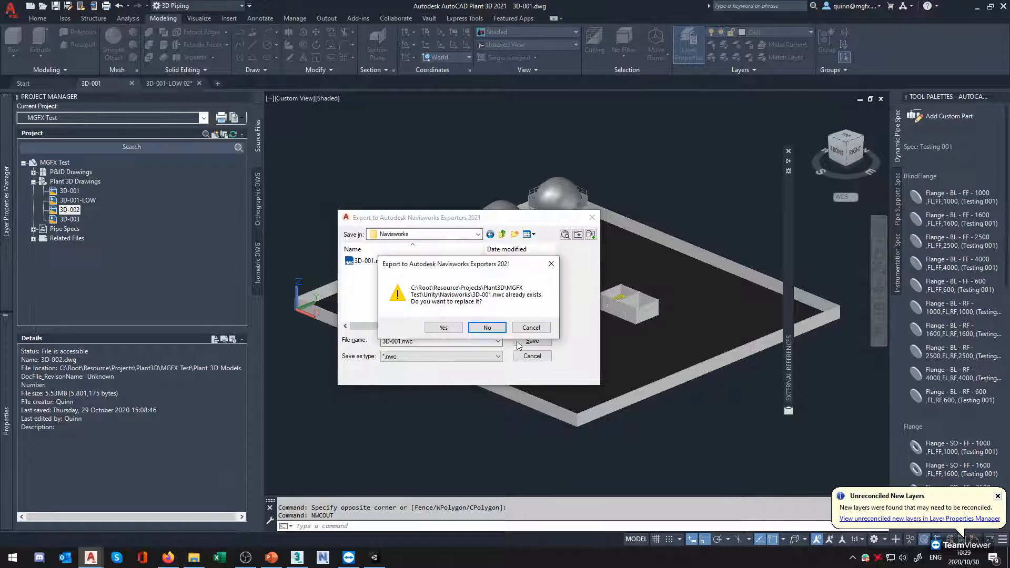
click(448, 329)
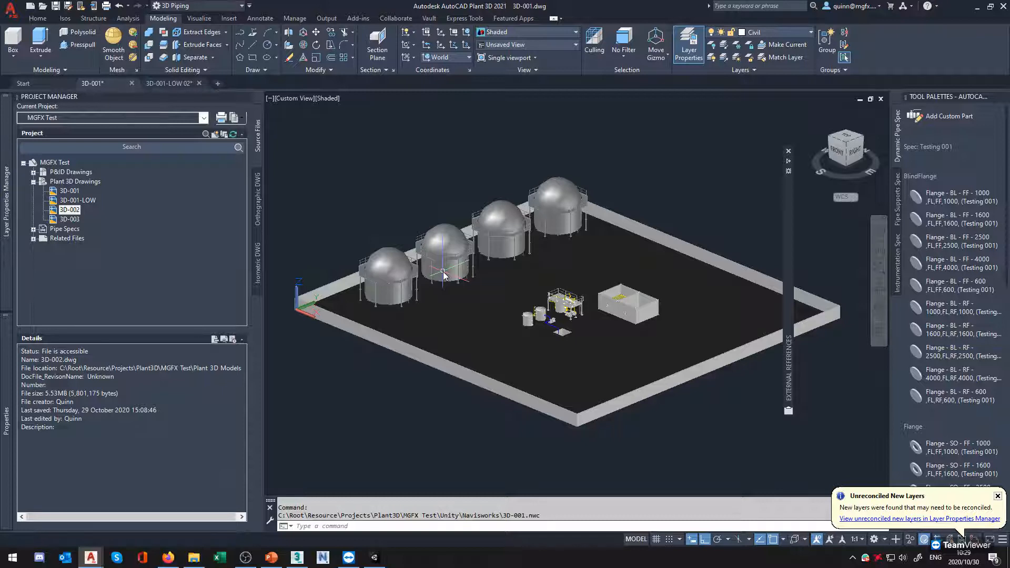
Switch to Navisworks Manage and start opening a file with the file type set to Navisworks Cache (*.nwc)
click(323, 557)
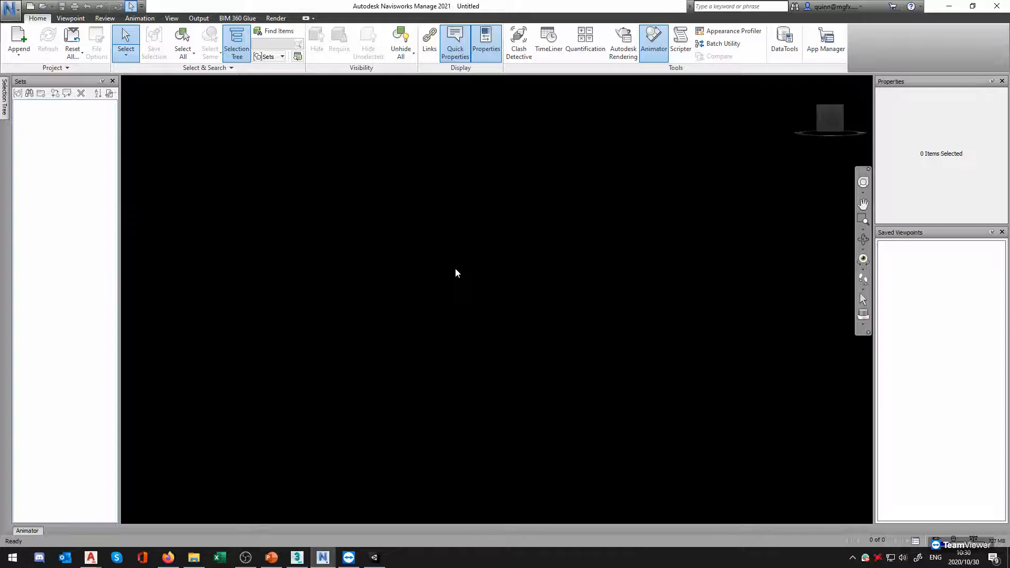
scroll(544, 213, up, 1)
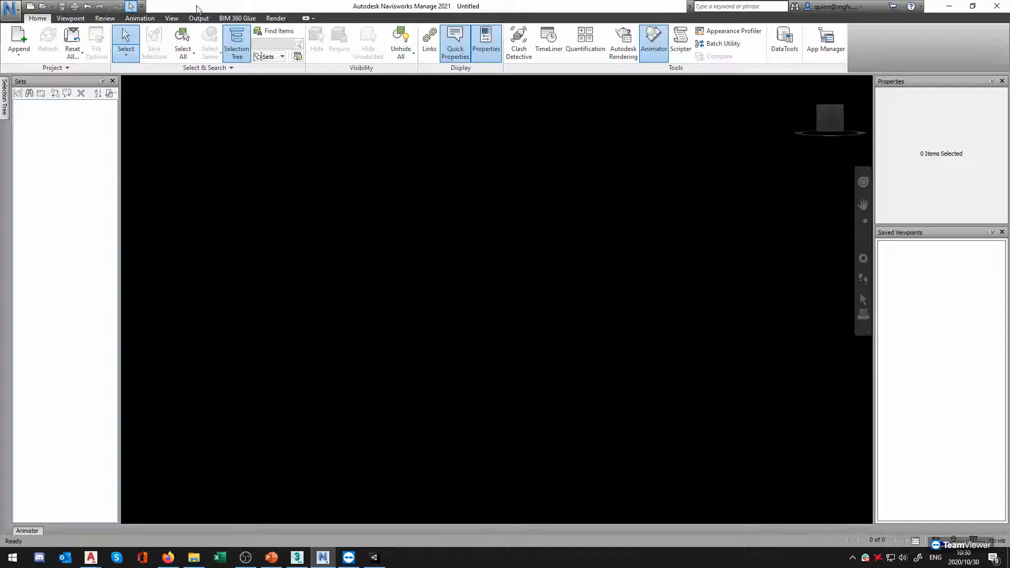
click(9, 10)
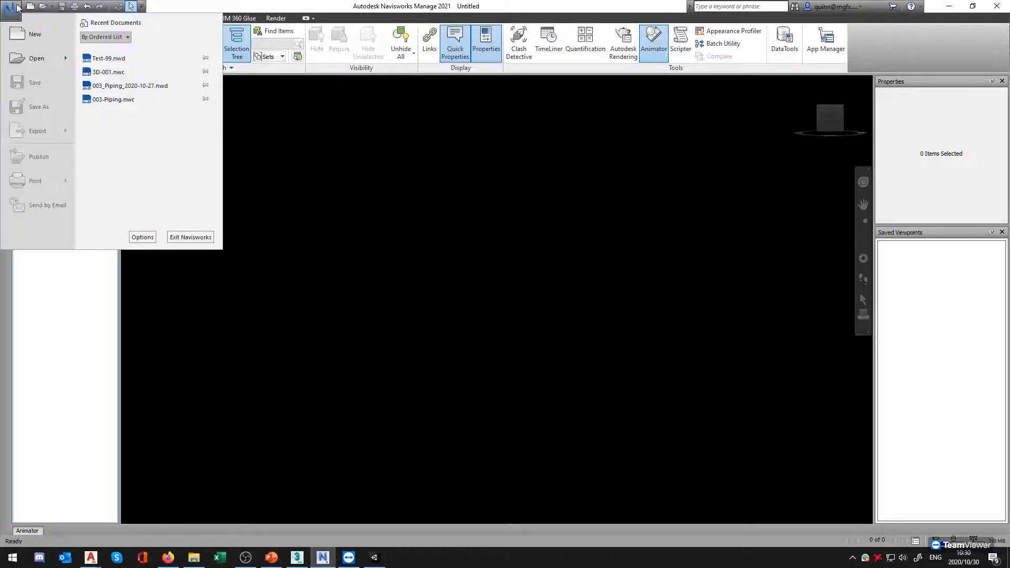
click(45, 51)
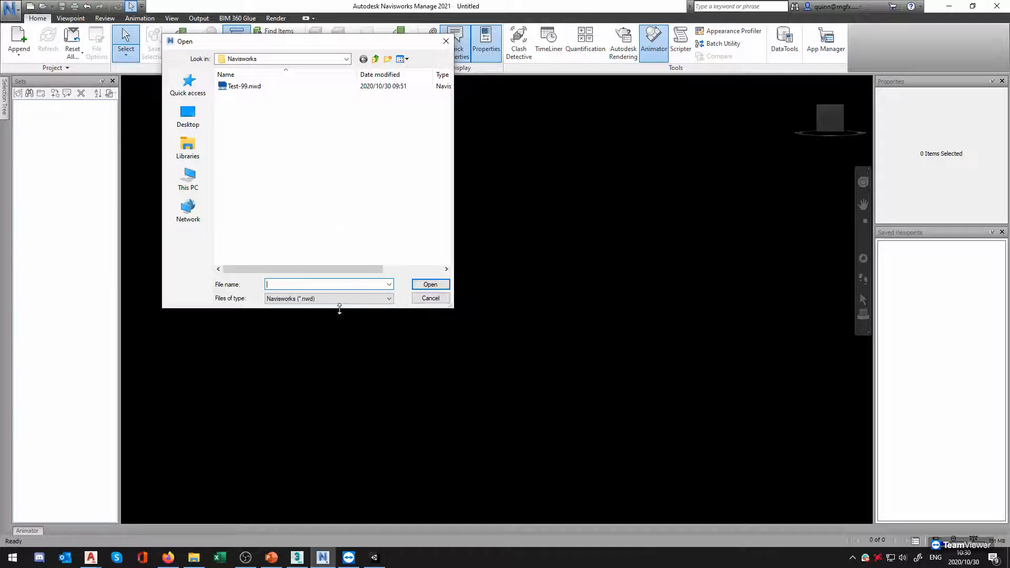
click(321, 303)
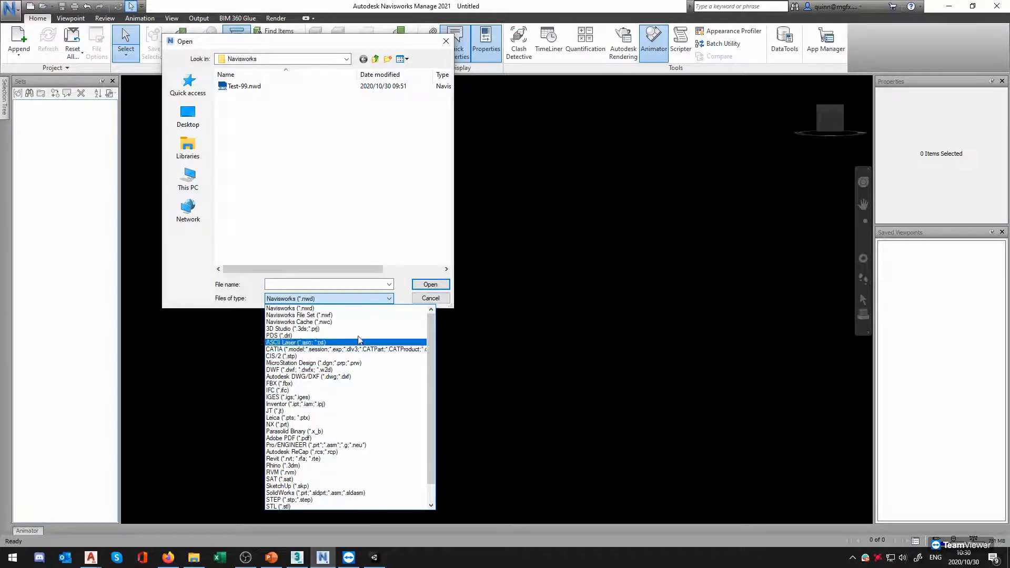
click(303, 322)
Open 3D-001.nwc from the Navisworks folder under MGFX Test\Unity
click(346, 59)
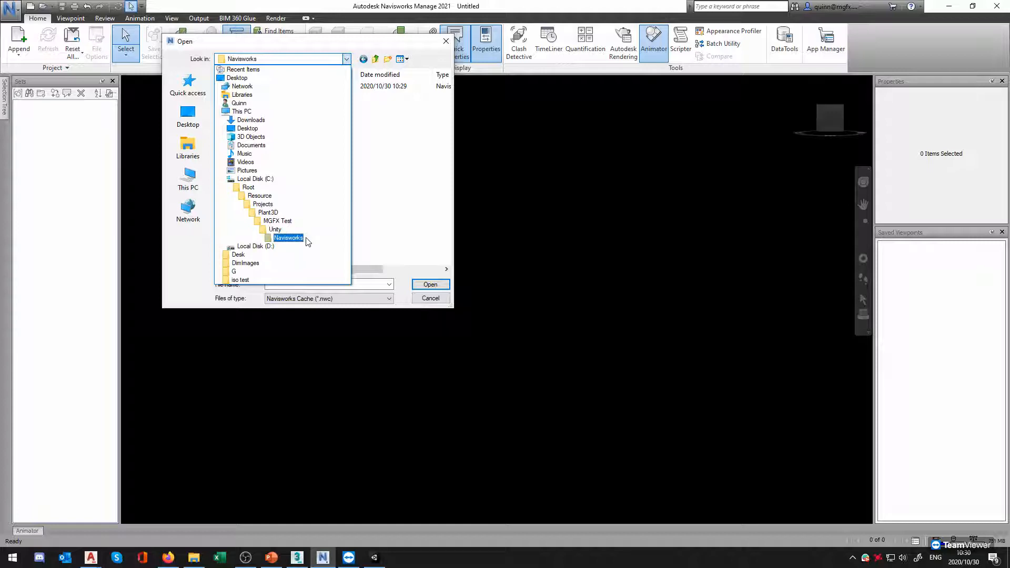
click(309, 242)
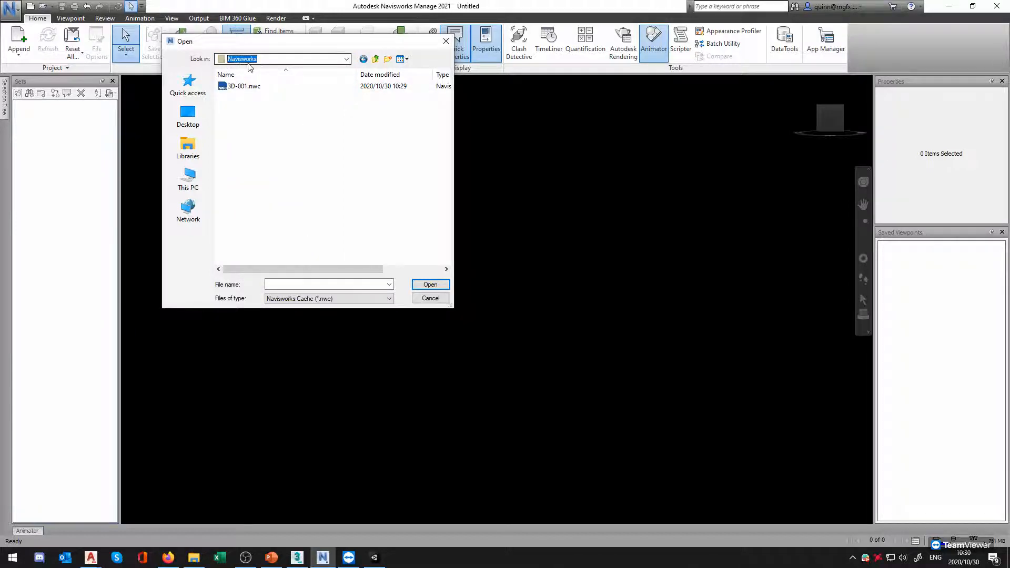
click(245, 87)
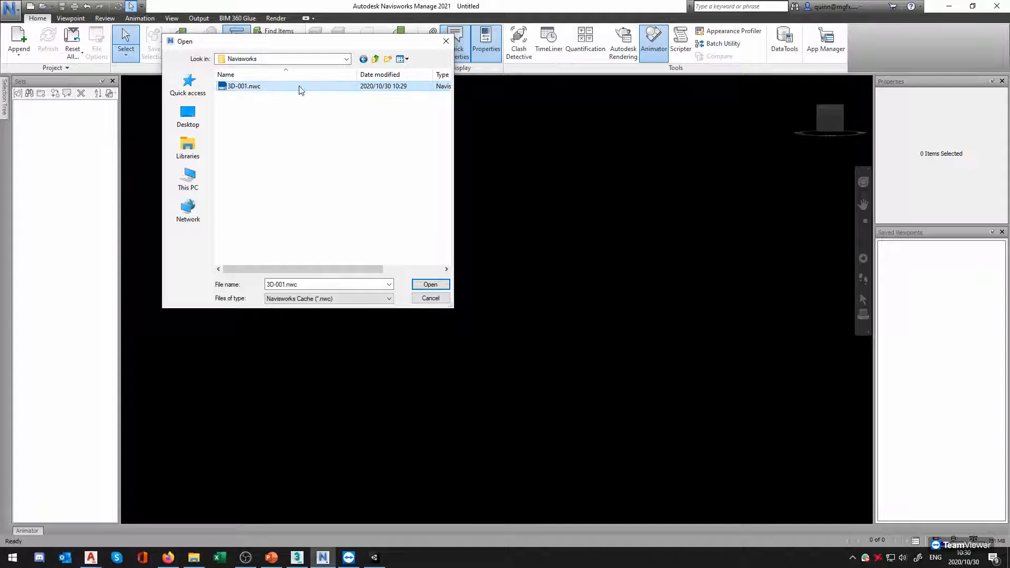
click(293, 58)
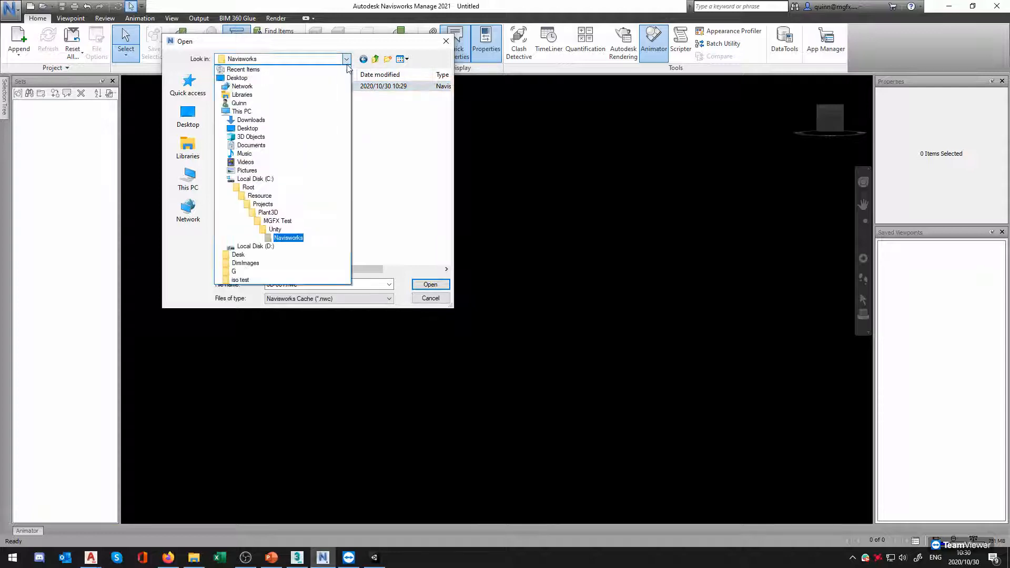
click(321, 237)
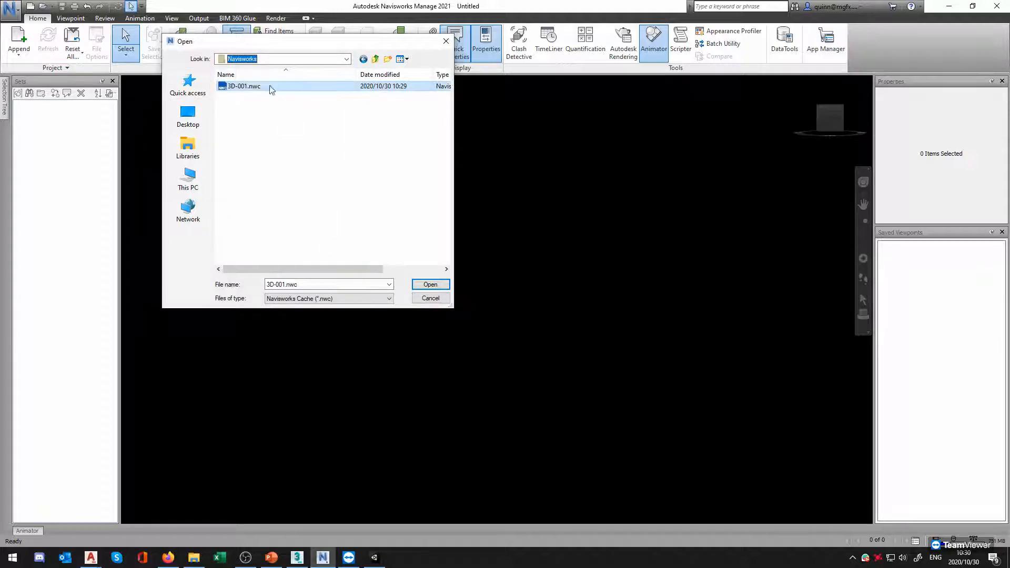
click(91, 557)
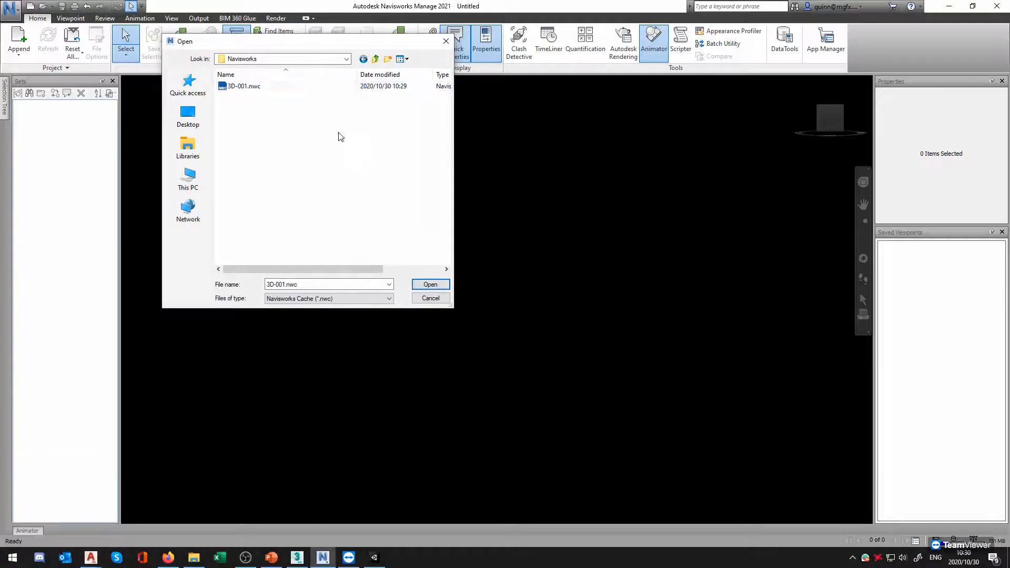
click(258, 90)
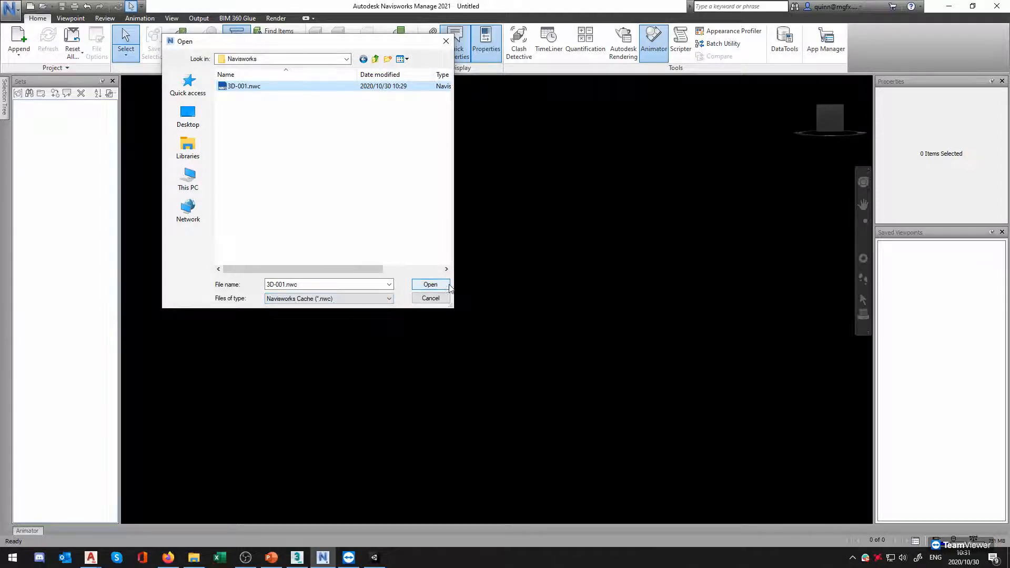
click(431, 285)
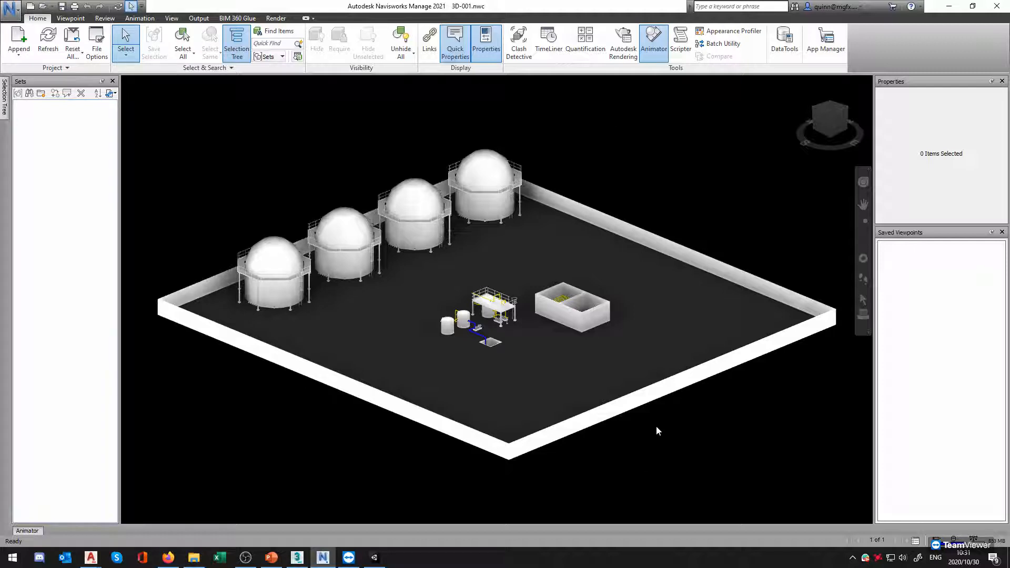
Compare the 3D-001 drawing in AutoCAD Plant 3D with the opened 3D-001.nwc model in Navisworks
mouse_move(87, 564)
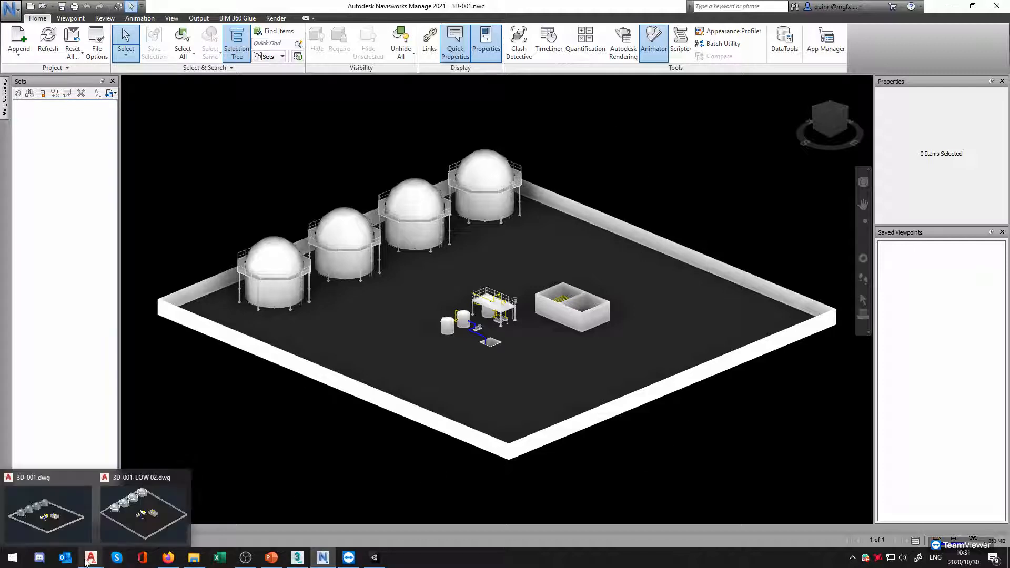
click(64, 530)
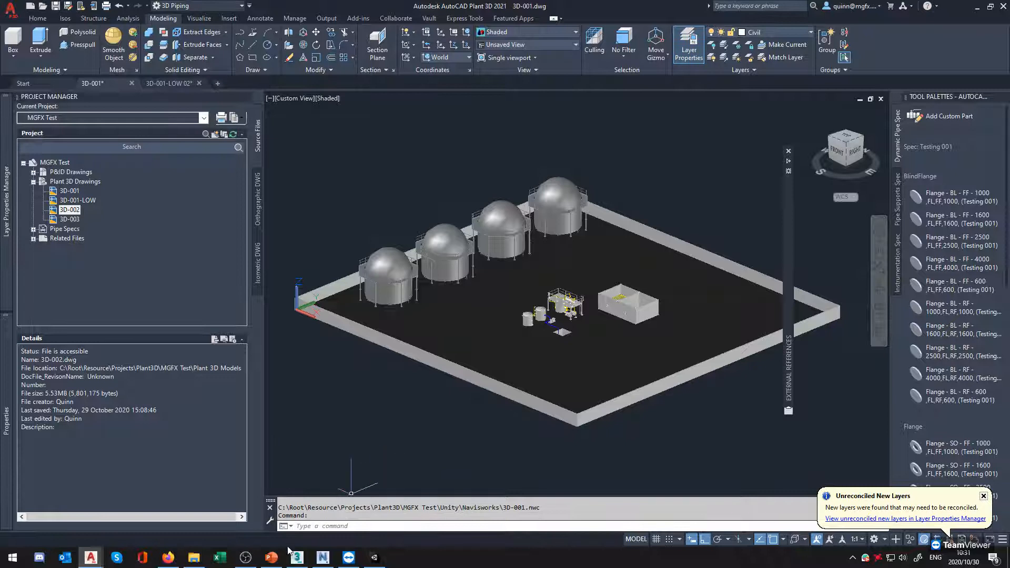
middle_drag(476, 431, 455, 431)
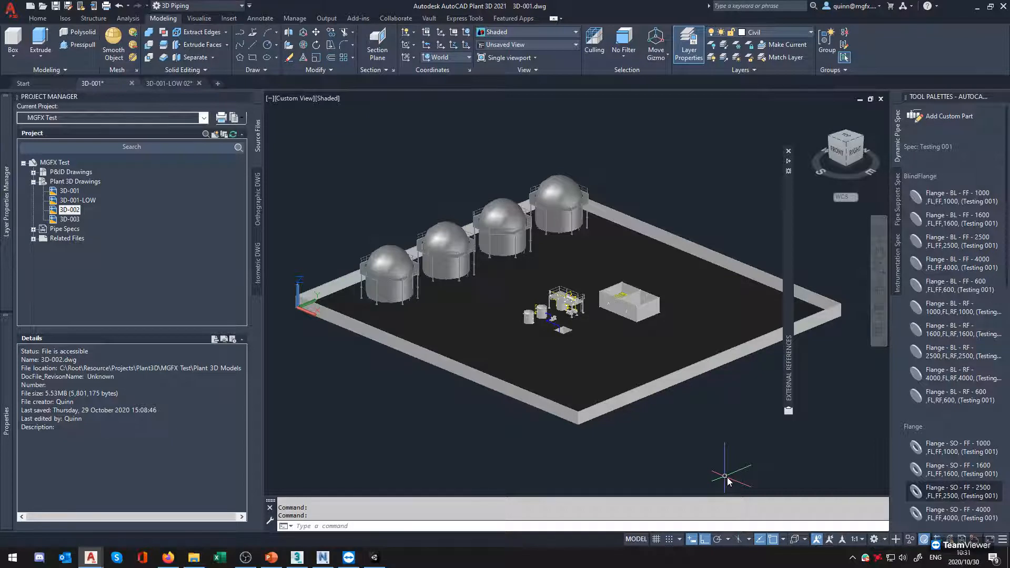
click(326, 559)
click(327, 559)
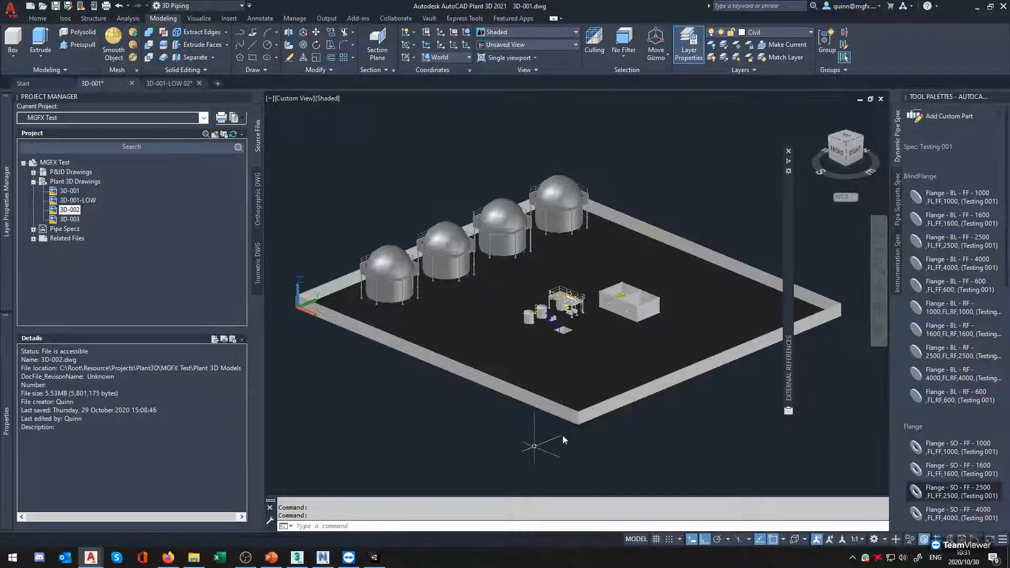
key(alt+Tab)
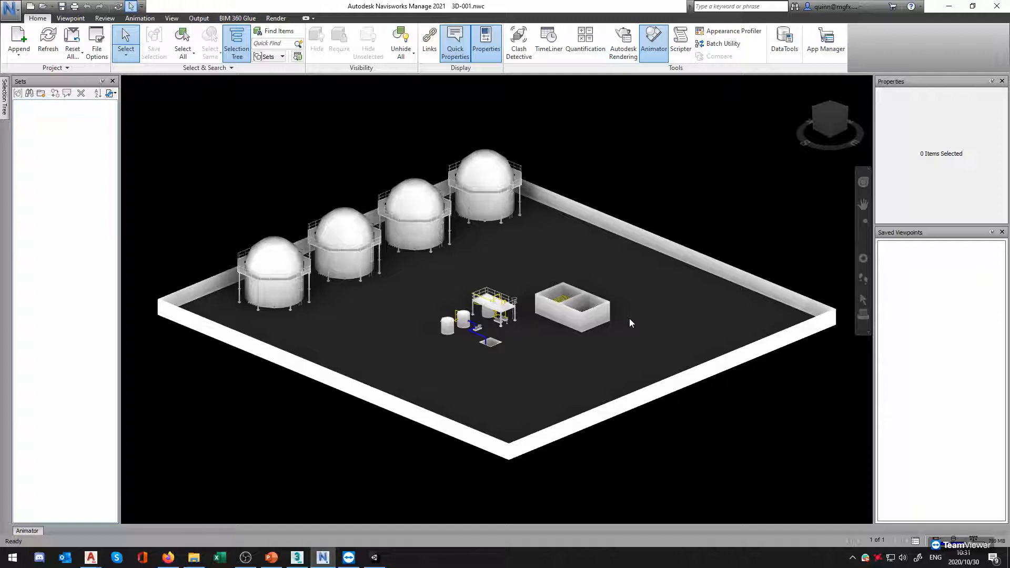
mouse_move(91, 558)
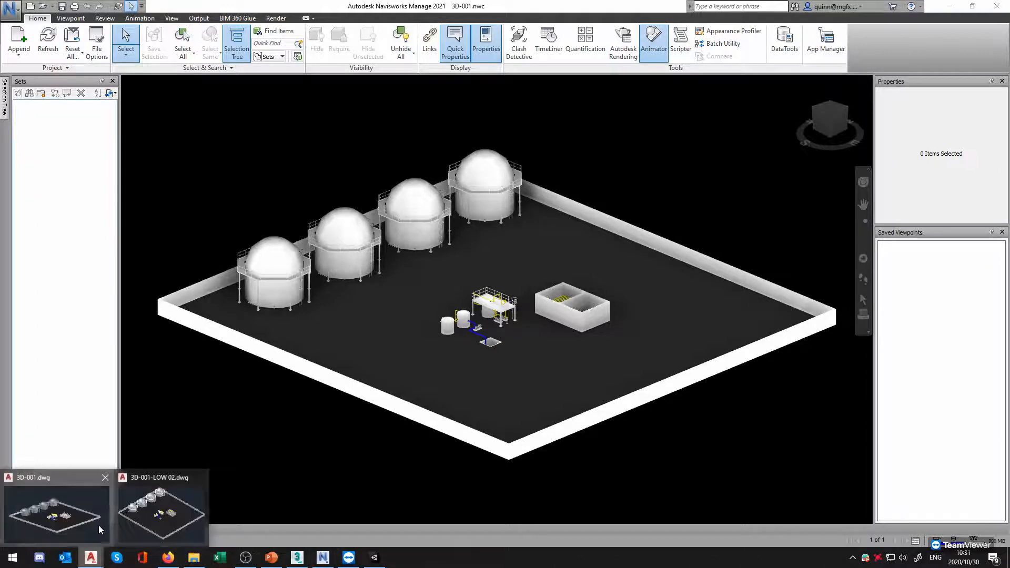
click(53, 507)
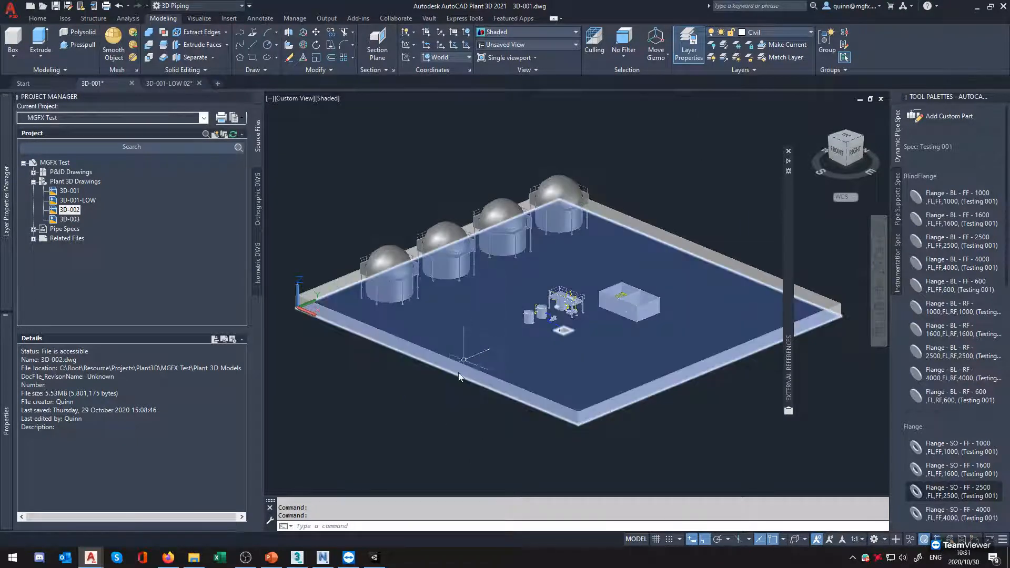
click(323, 558)
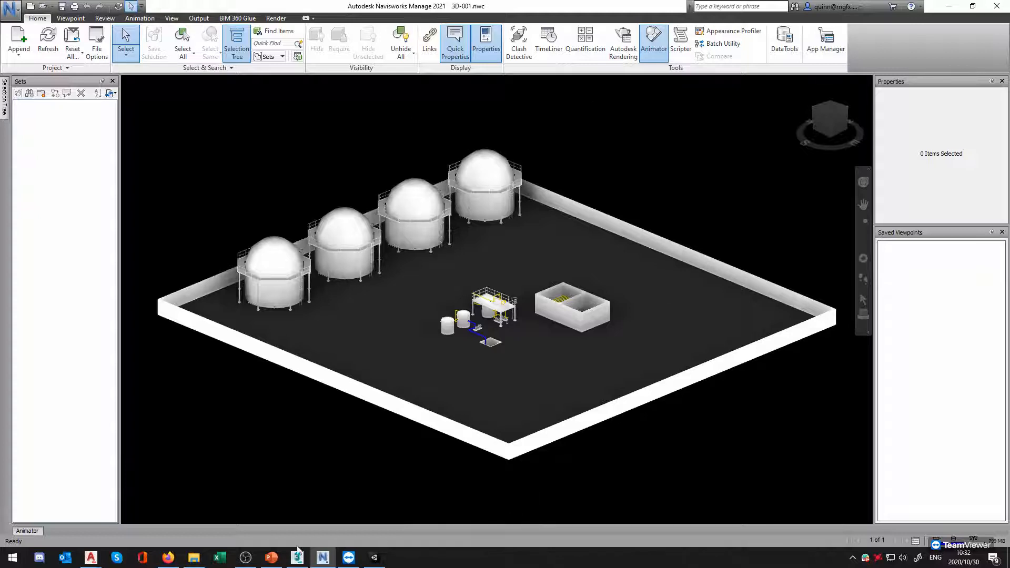
click(91, 558)
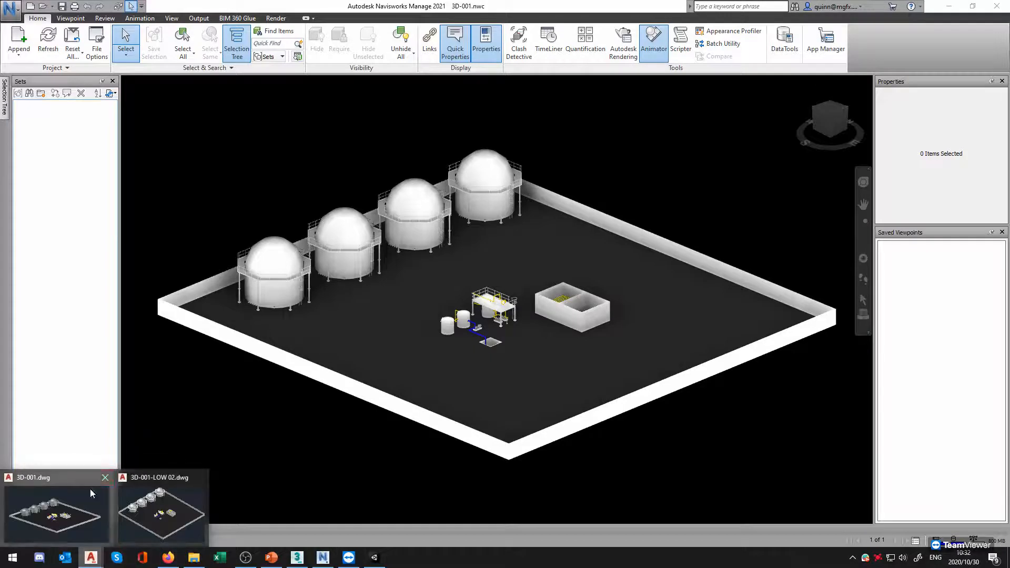
click(302, 444)
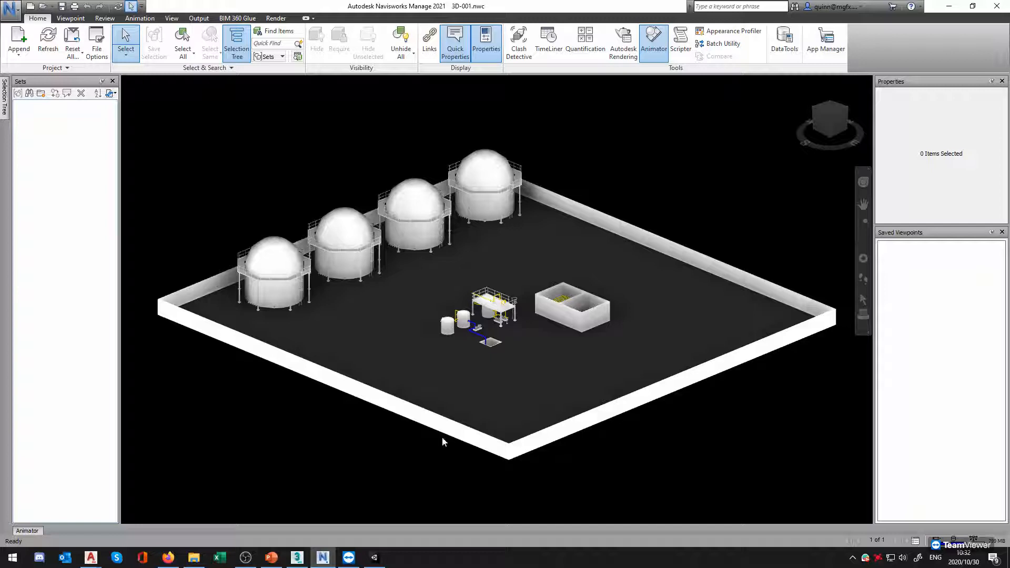
Inspect the site model from the side and back, and return to a raised corner view with the tanks behind
mouse_move(456, 424)
middle_down()
mouse_move(419, 421)
mouse_move(453, 410)
middle_up()
mouse_move(94, 558)
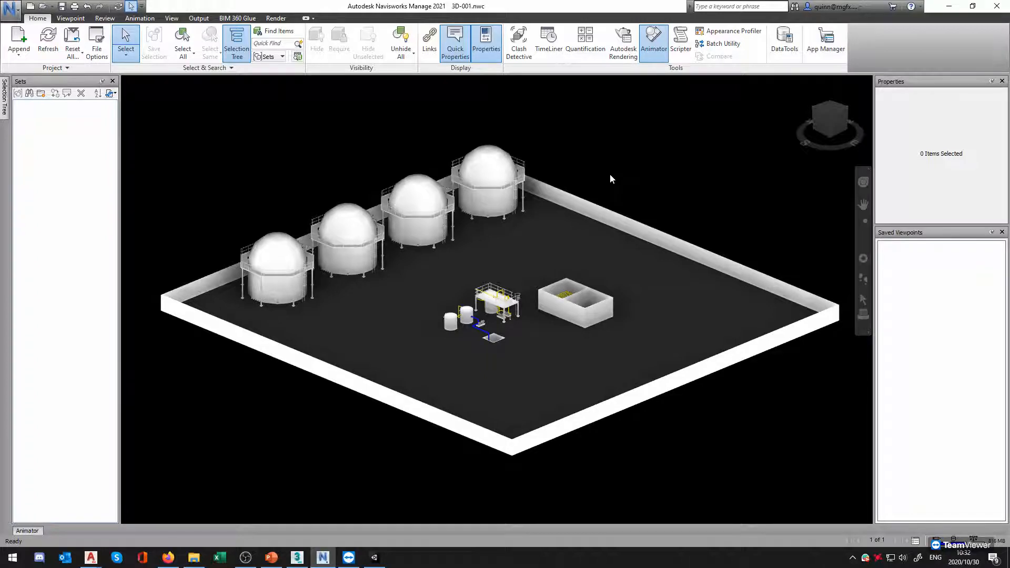
mouse_move(826, 131)
mouse_down()
mouse_move(799, 141)
mouse_move(807, 113)
mouse_move(825, 119)
mouse_move(822, 141)
mouse_move(788, 89)
mouse_up()
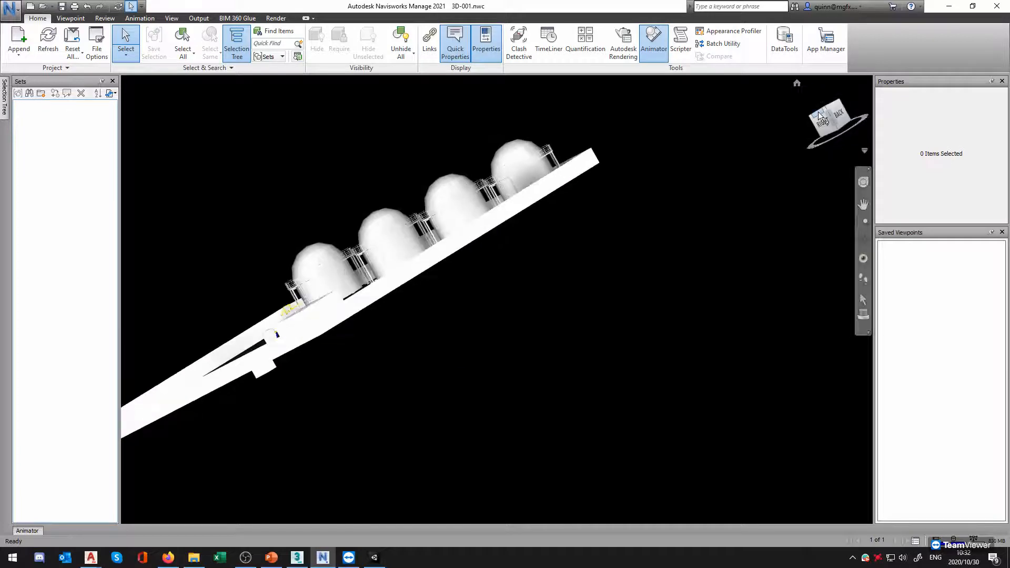
click(827, 111)
click(831, 105)
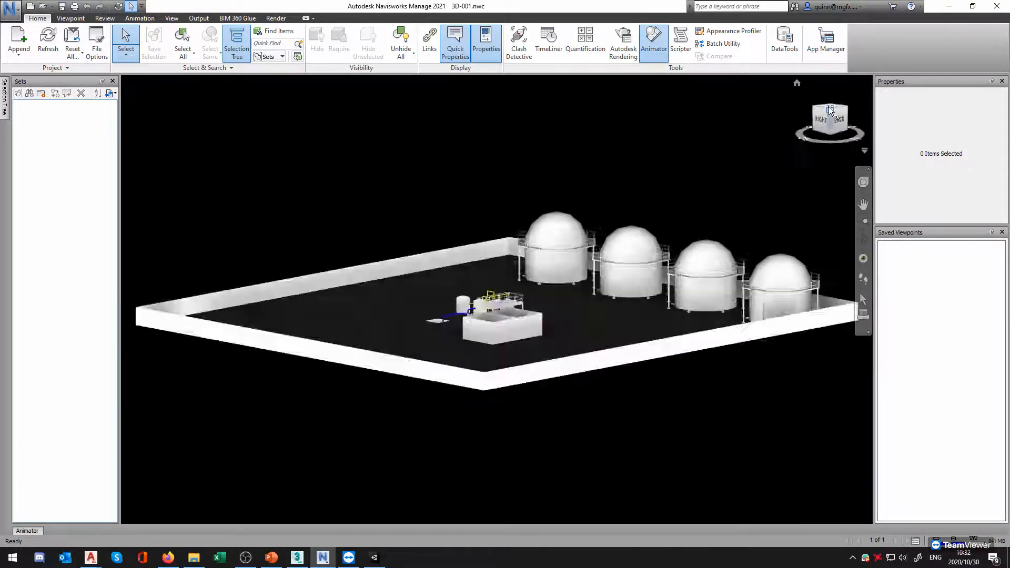
click(815, 113)
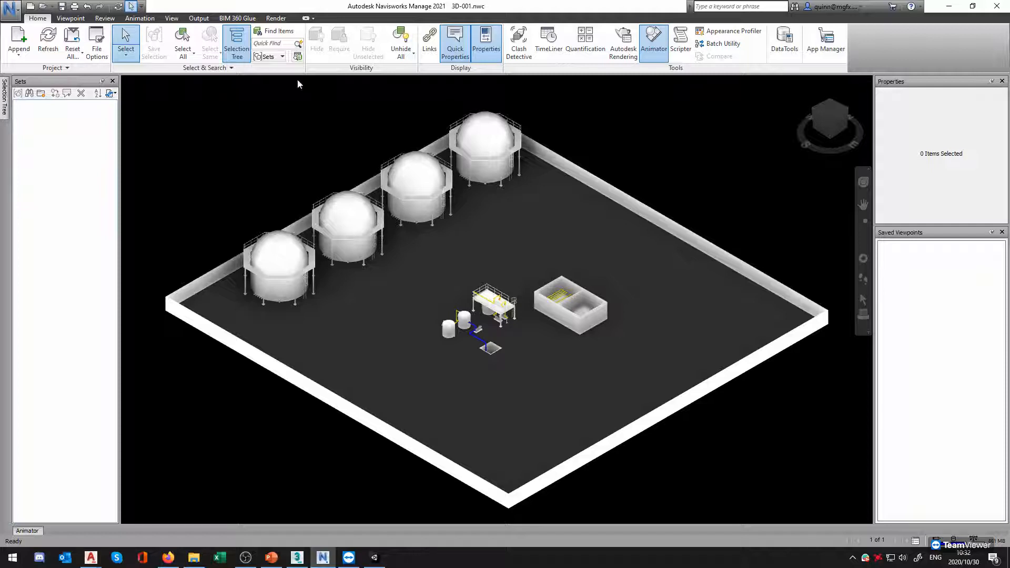
Examine the document materials and Autodesk Library in Autodesk Rendering, close it, and bring the whole site back into view
click(279, 17)
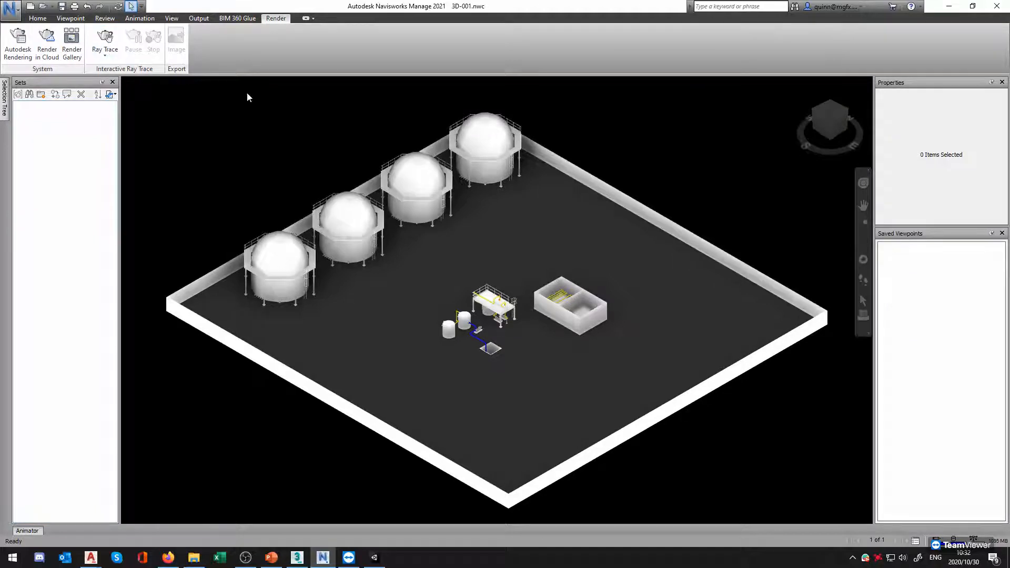
click(20, 53)
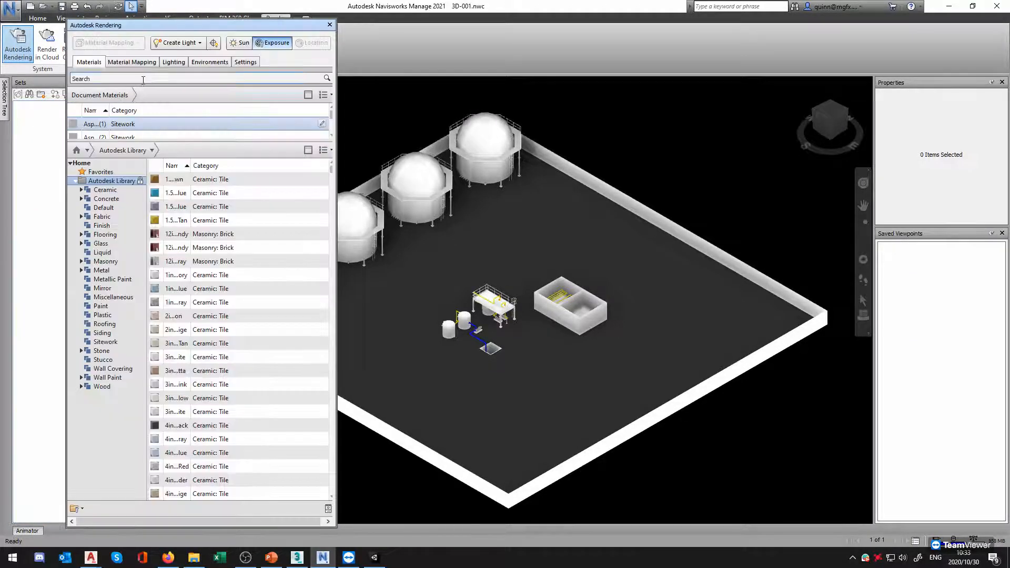
scroll(397, 284, up, 4)
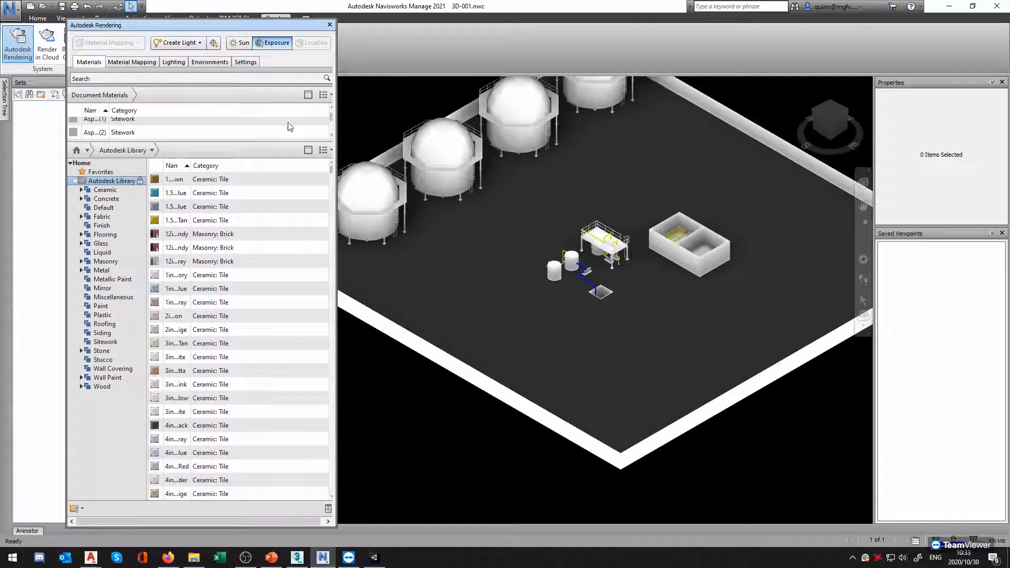
click(330, 24)
scroll(460, 250, down, 1)
middle_drag(570, 251, 479, 293)
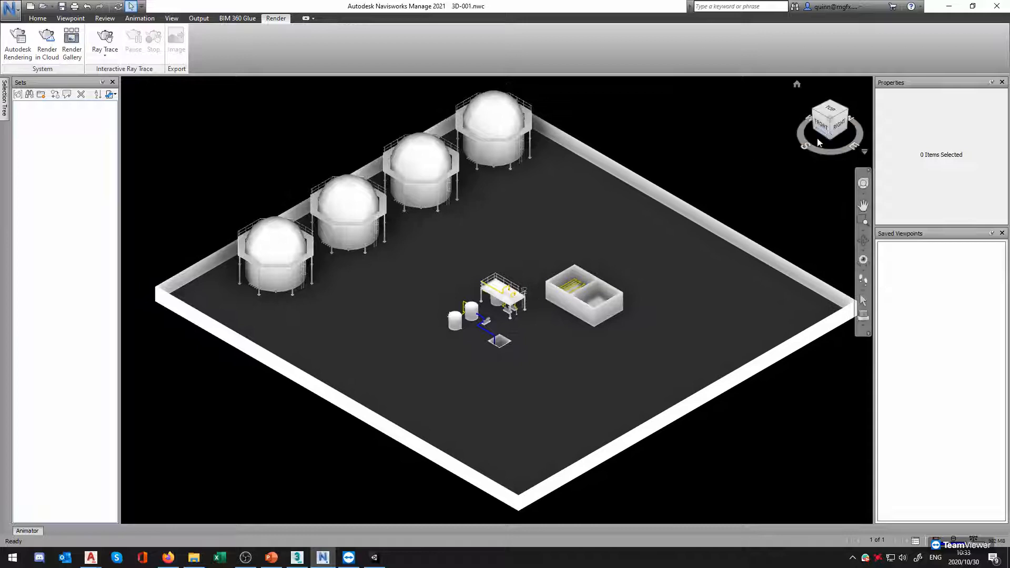
mouse_move(596, 303)
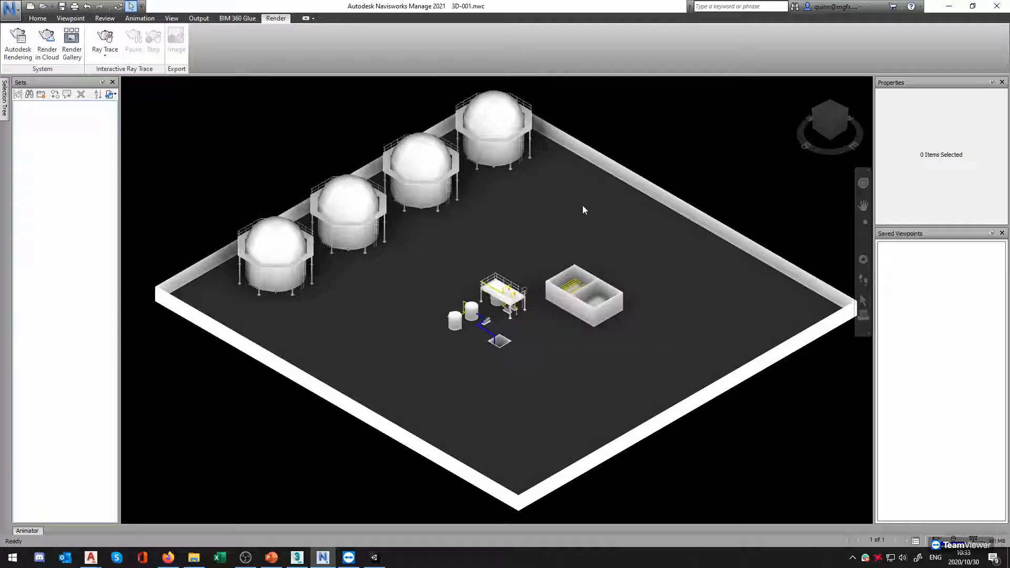
Start an FBX export of the 3D-001 model, with its textures embedded, and confirm the FBX options
click(43, 19)
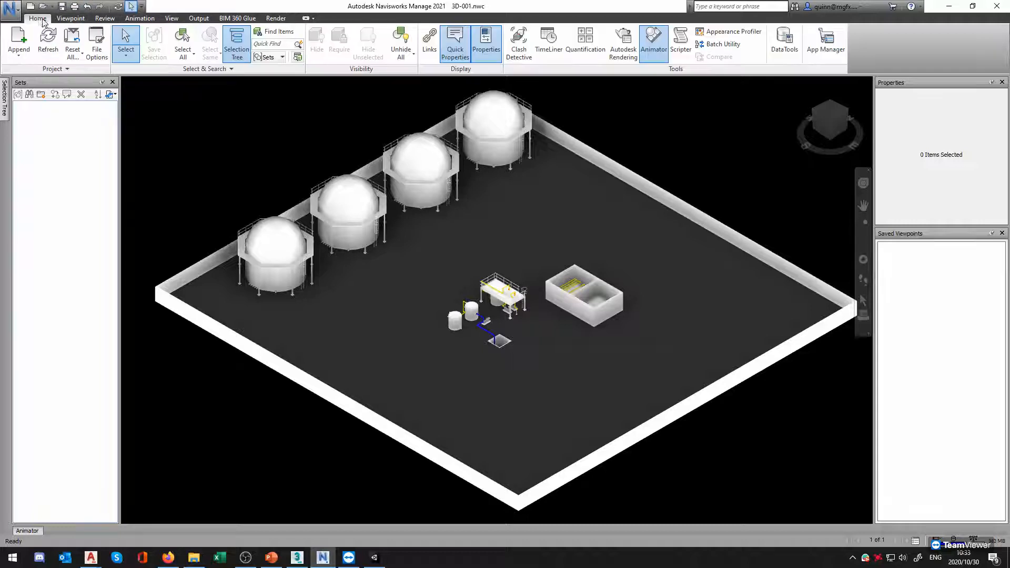
click(16, 10)
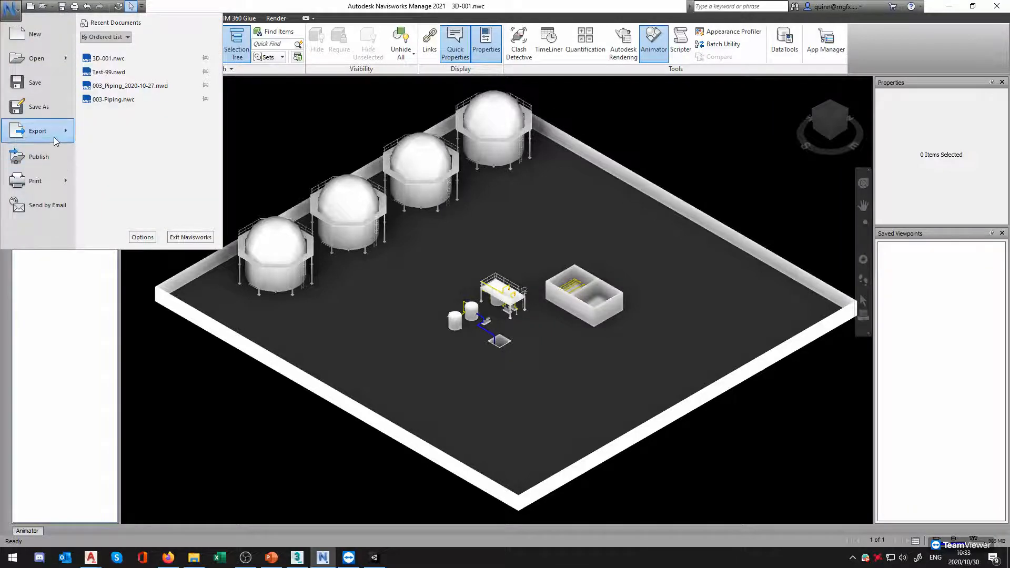
mouse_move(54, 137)
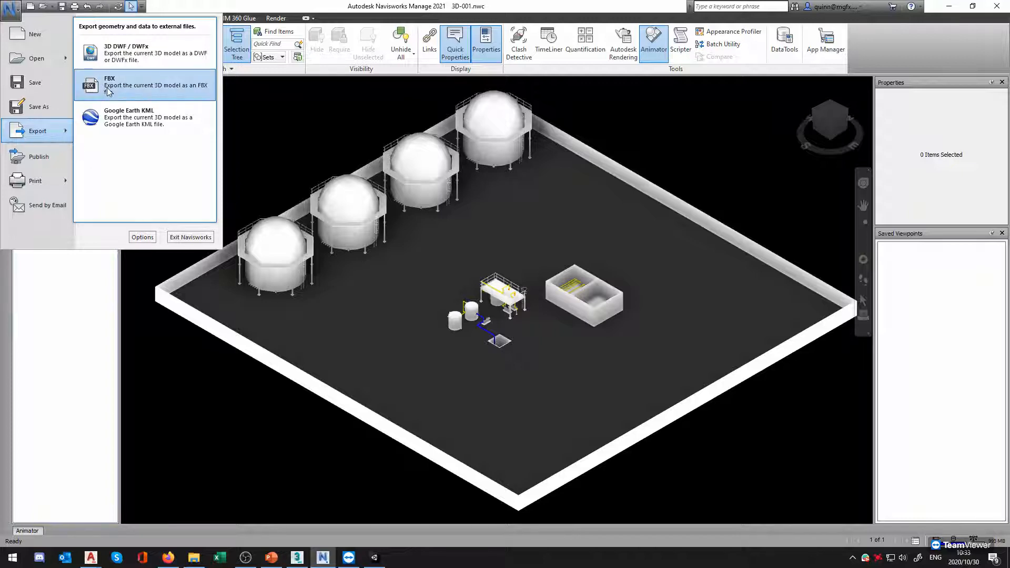
click(142, 87)
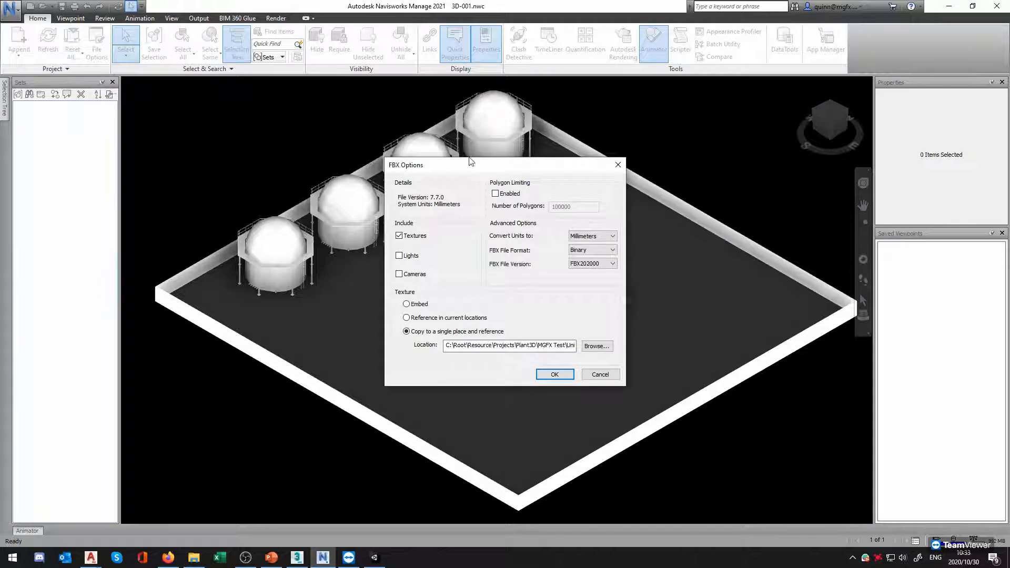
drag(471, 161, 357, 126)
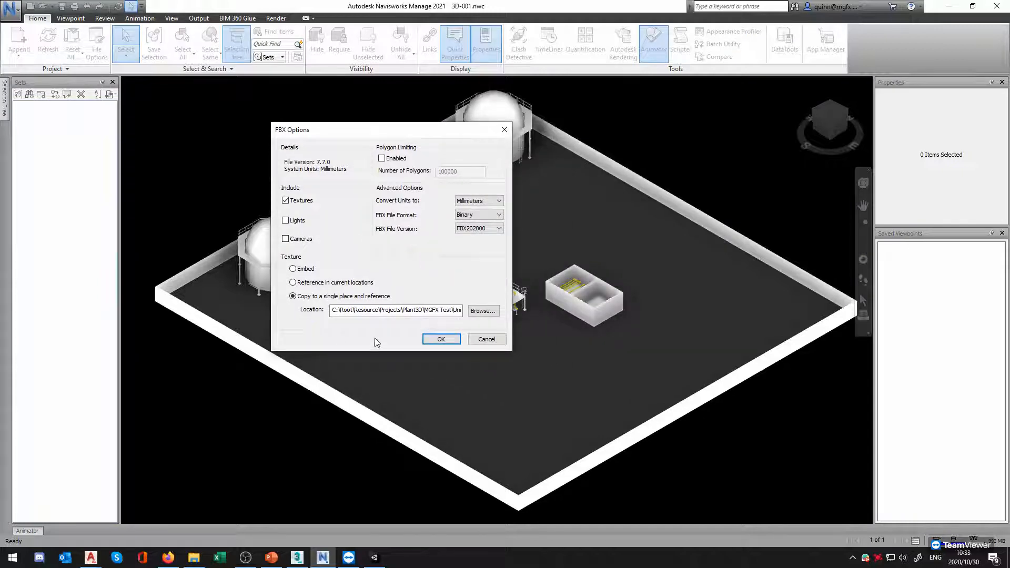
drag(333, 310, 299, 272)
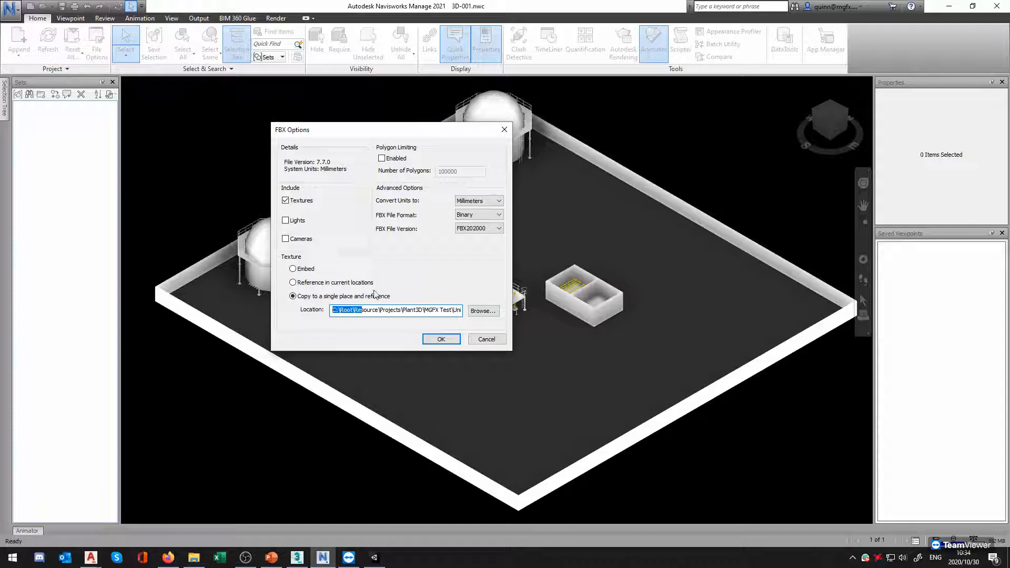
drag(403, 310, 470, 311)
click(303, 269)
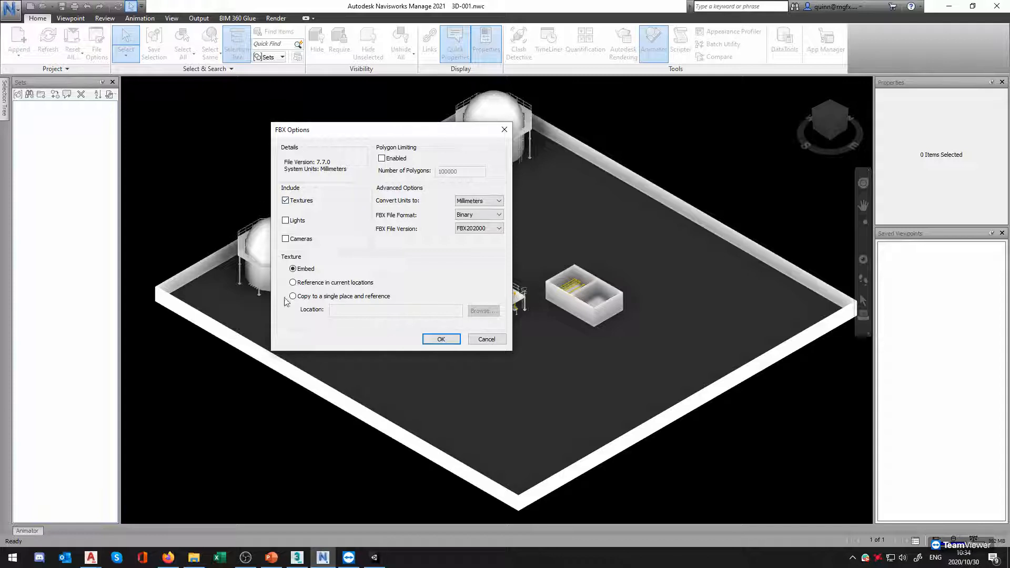
click(448, 340)
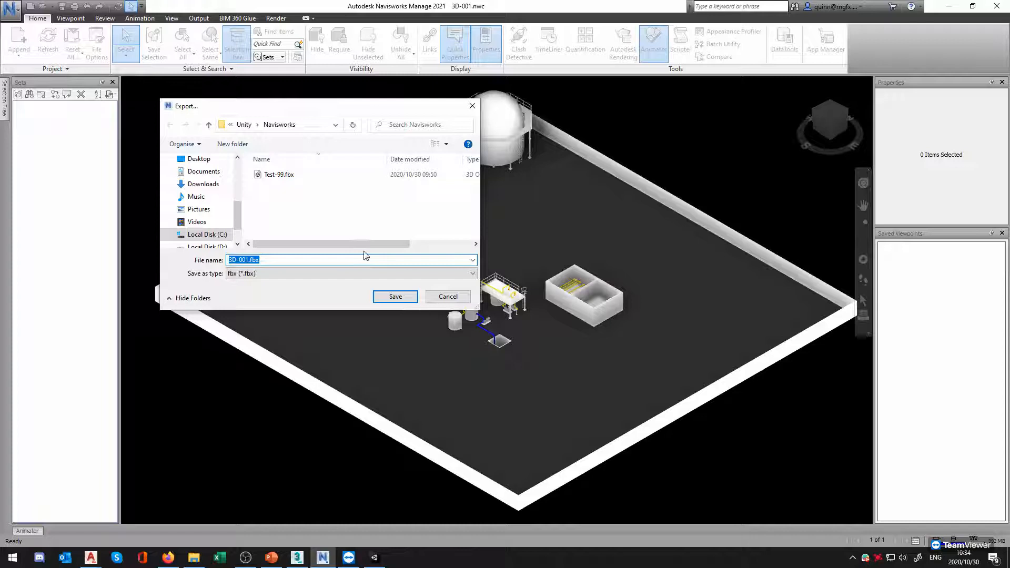
Save the export as 3D-001.fbx in the Navisworks folder under Unity
click(293, 228)
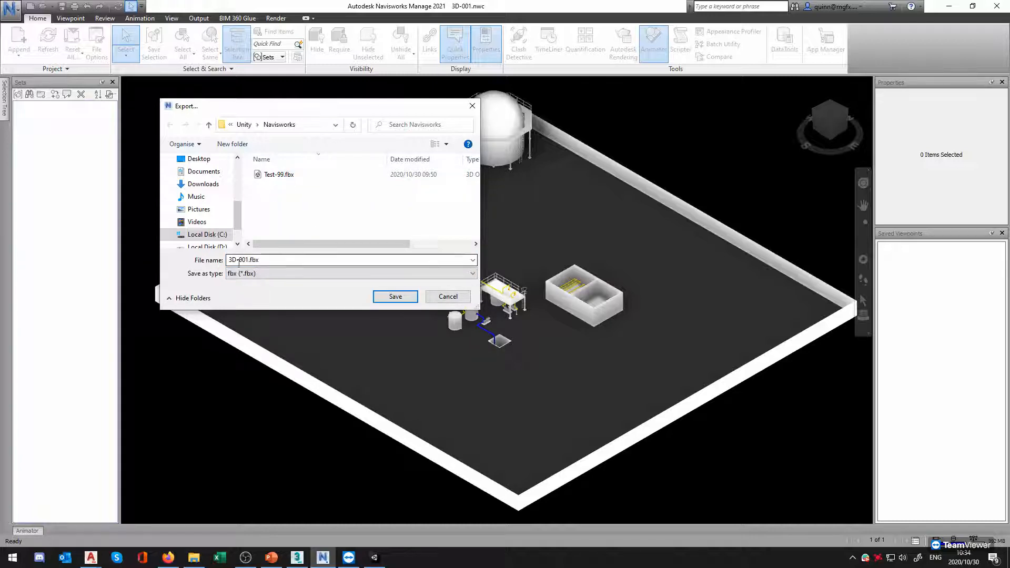
double_click(230, 262)
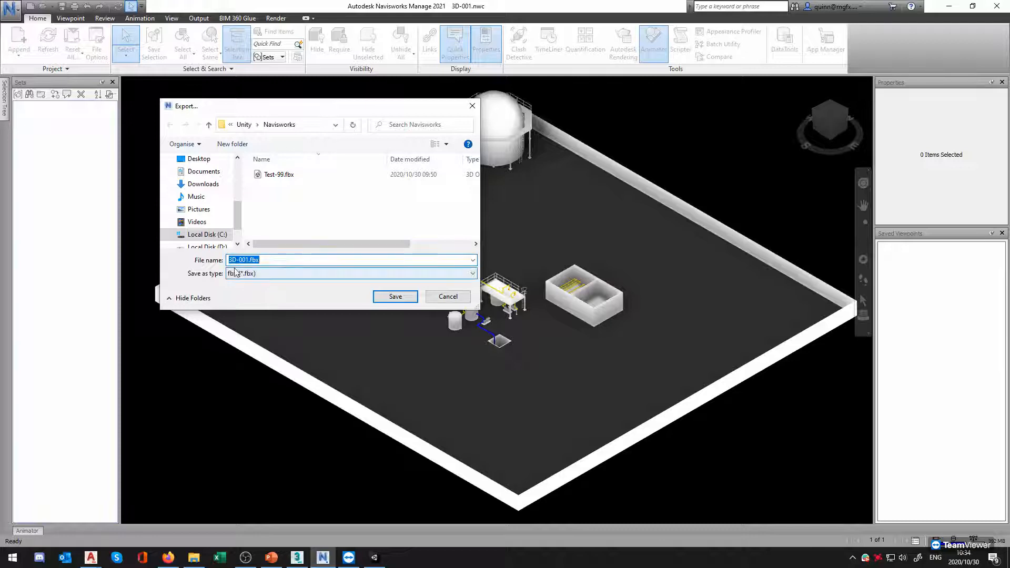
click(271, 262)
click(392, 297)
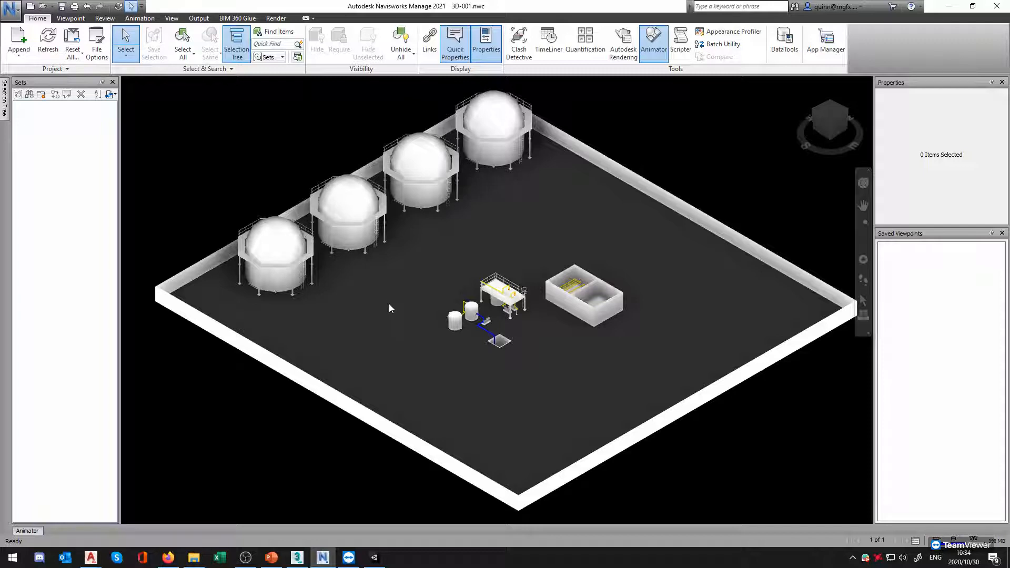
Switch to Unity and bring the whole T-01 site into view in the scene from a raised corner
click(298, 558)
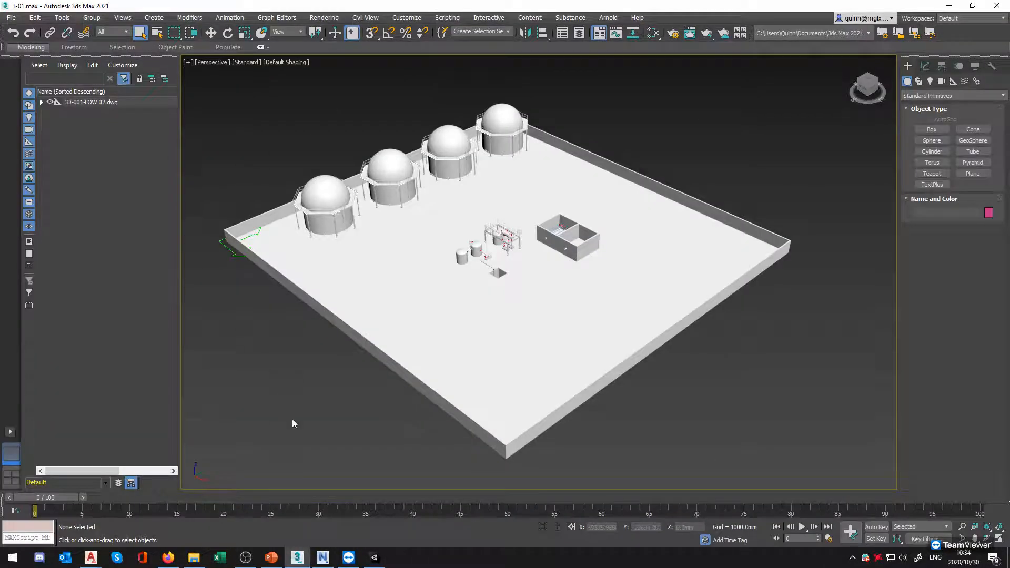
click(379, 557)
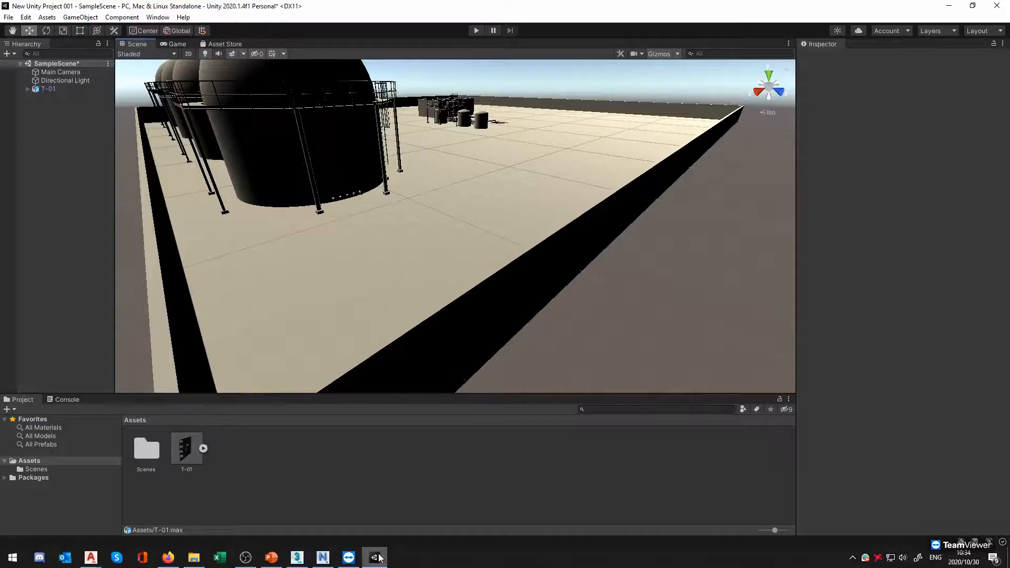
scroll(546, 300, down, 6)
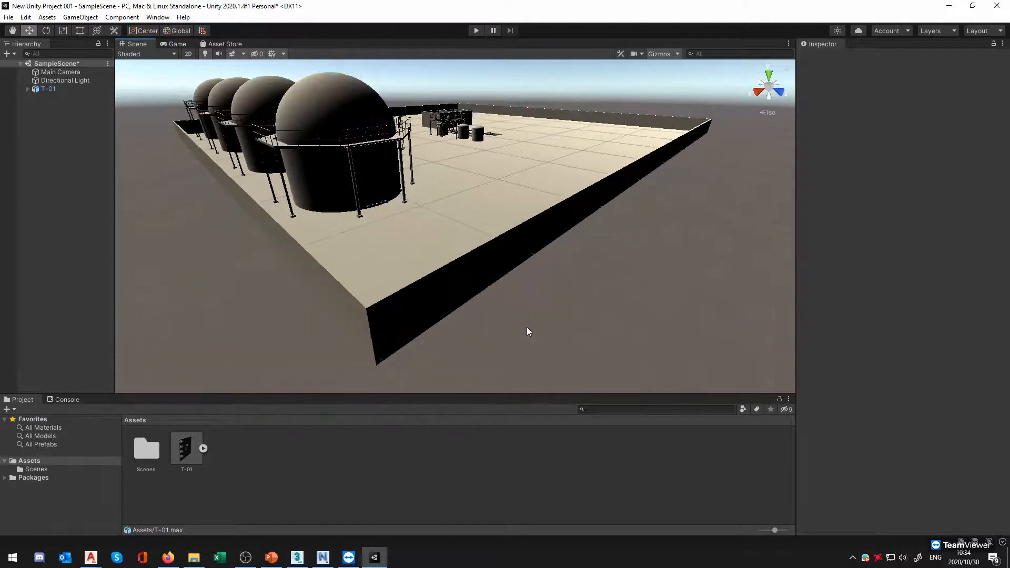
scroll(529, 331, down, 2)
middle_drag(580, 277, 582, 330)
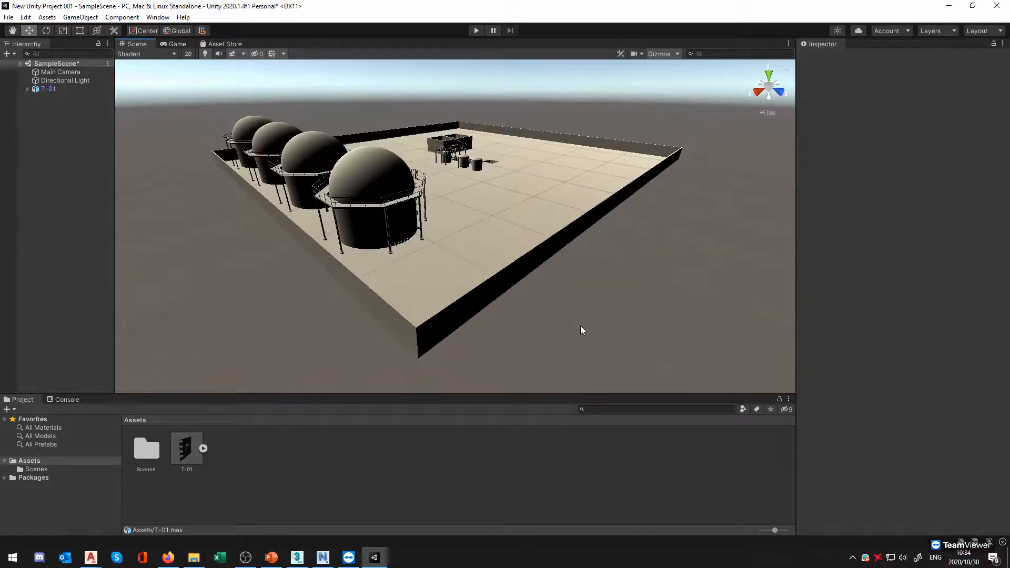
middle_drag(662, 147, 647, 163)
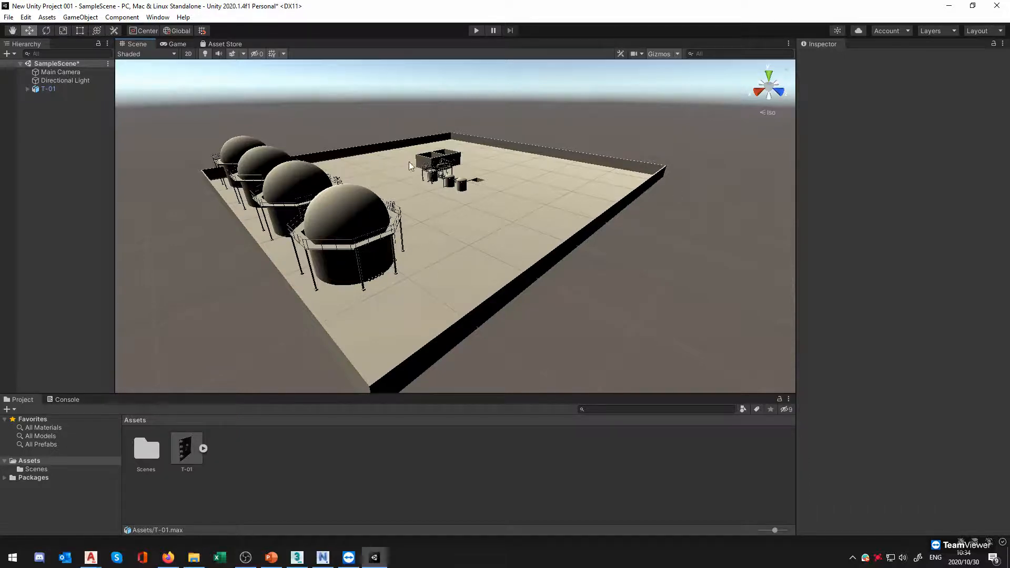
scroll(521, 310, down, 3)
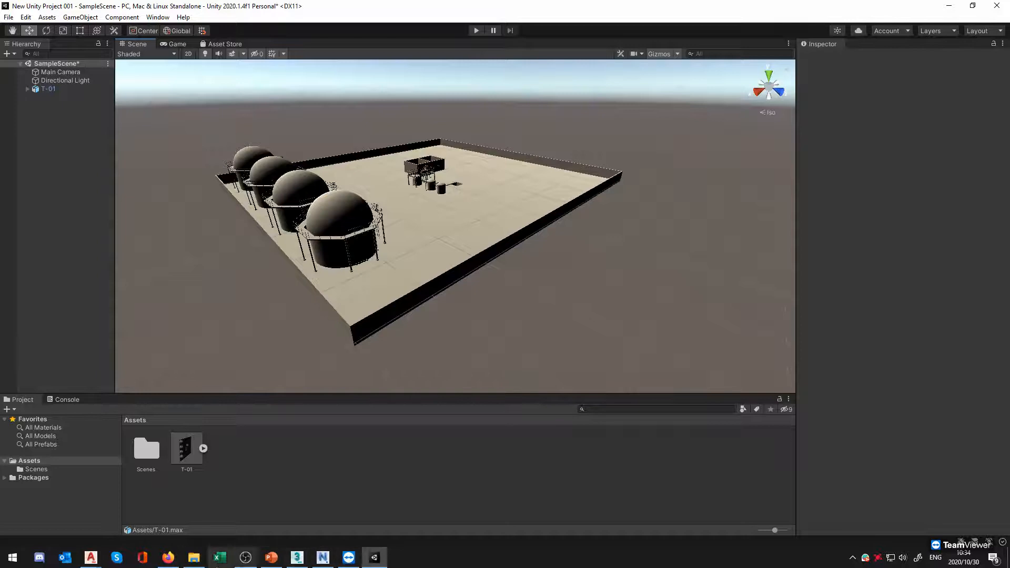
Switch to File Explorer, show the Navisworks folder under MGFX Test\Unity, and keep Unity's project assets accessible beside it
click(194, 557)
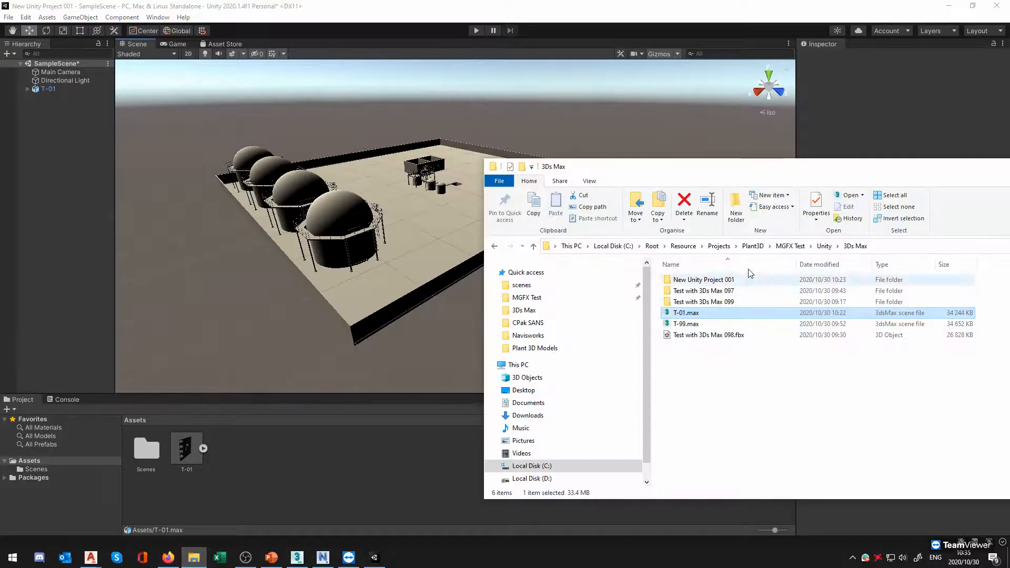
click(824, 246)
click(791, 246)
drag(777, 170, 462, 142)
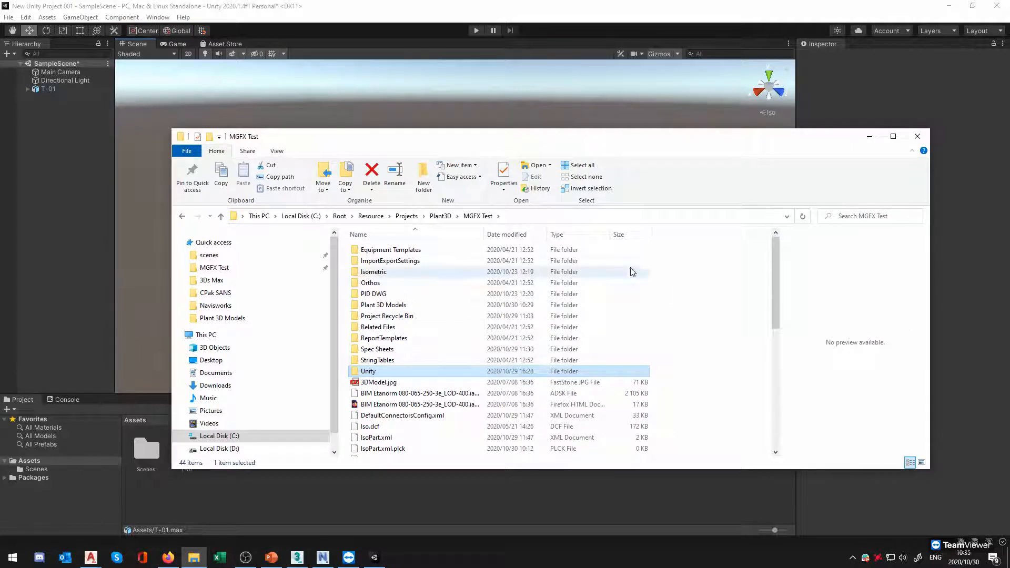
double_click(382, 373)
click(399, 263)
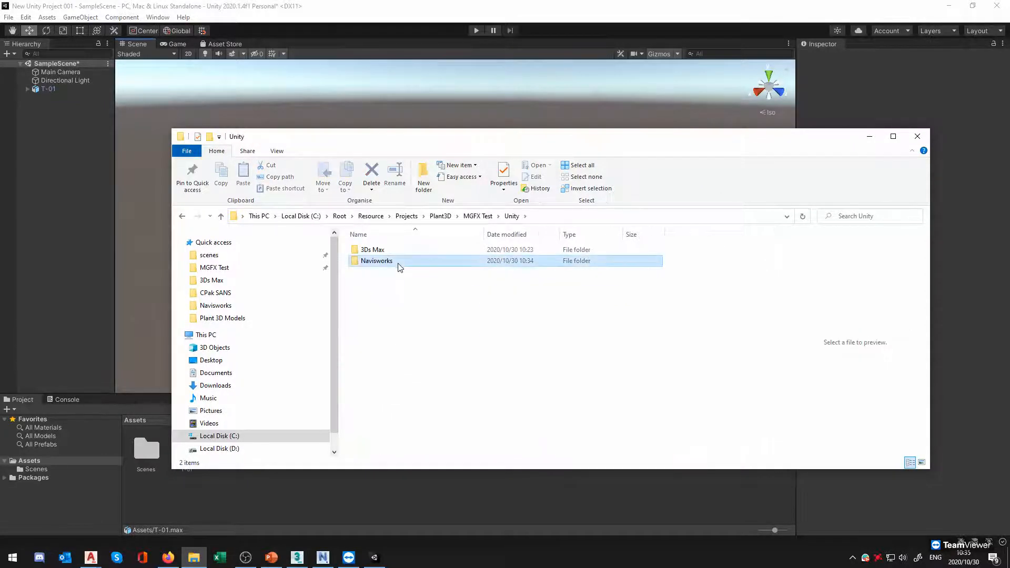
double_click(400, 262)
drag(479, 143, 705, 115)
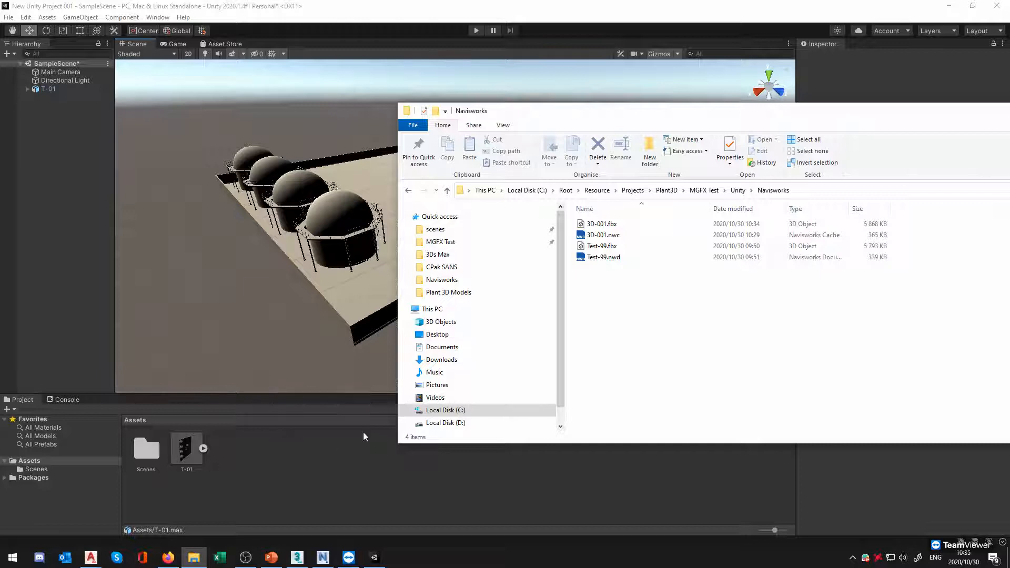
Import 3D-001.fbx from the Navisworks folder into the Unity project's Assets and show its import settings
drag(610, 224, 290, 468)
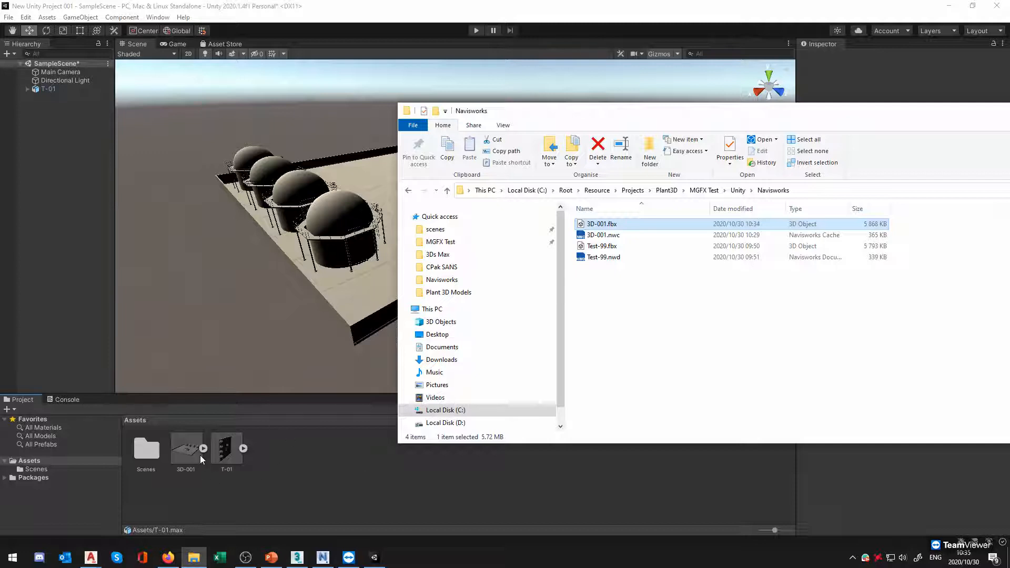
click(655, 363)
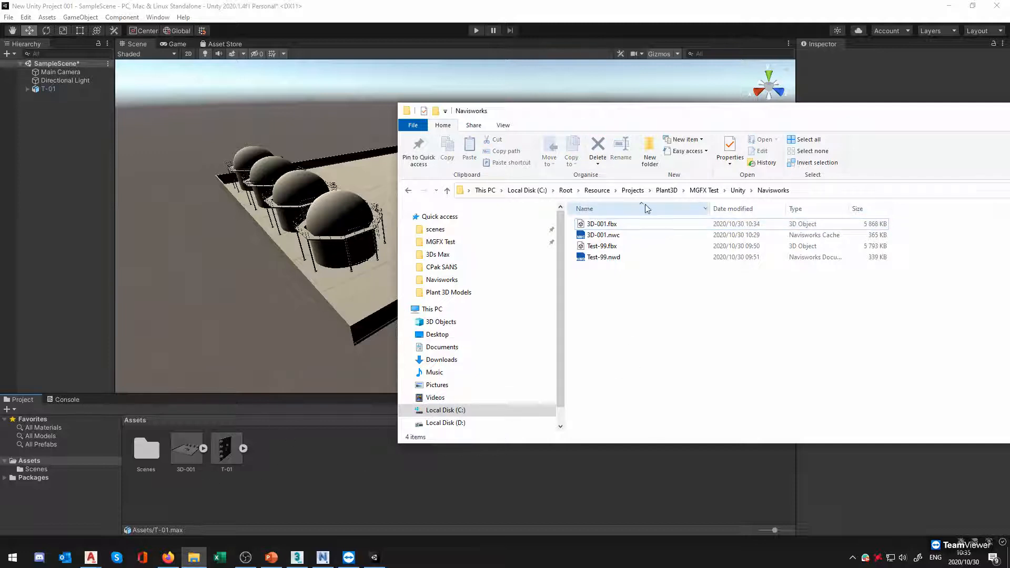
click(243, 471)
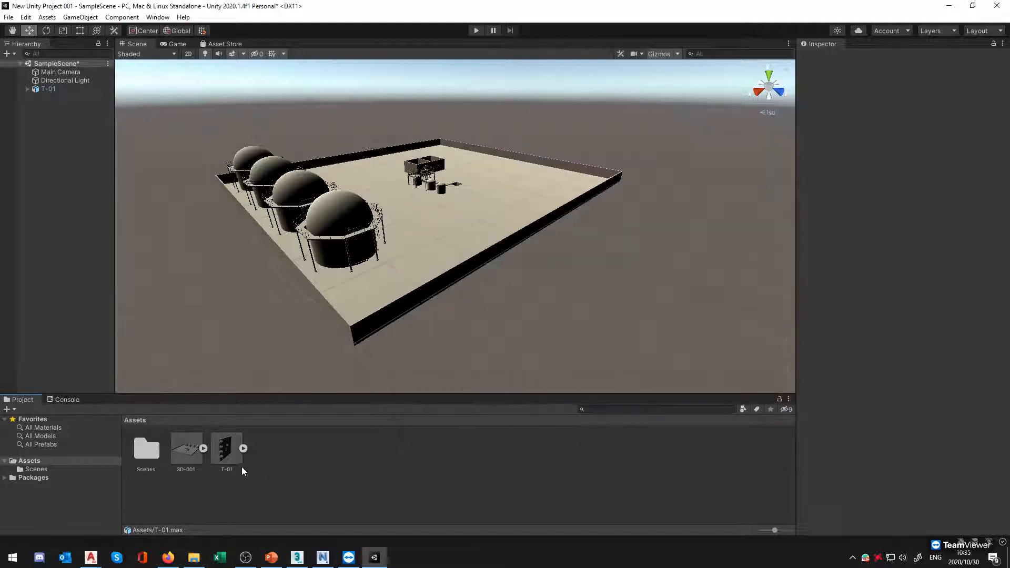
click(186, 448)
click(322, 456)
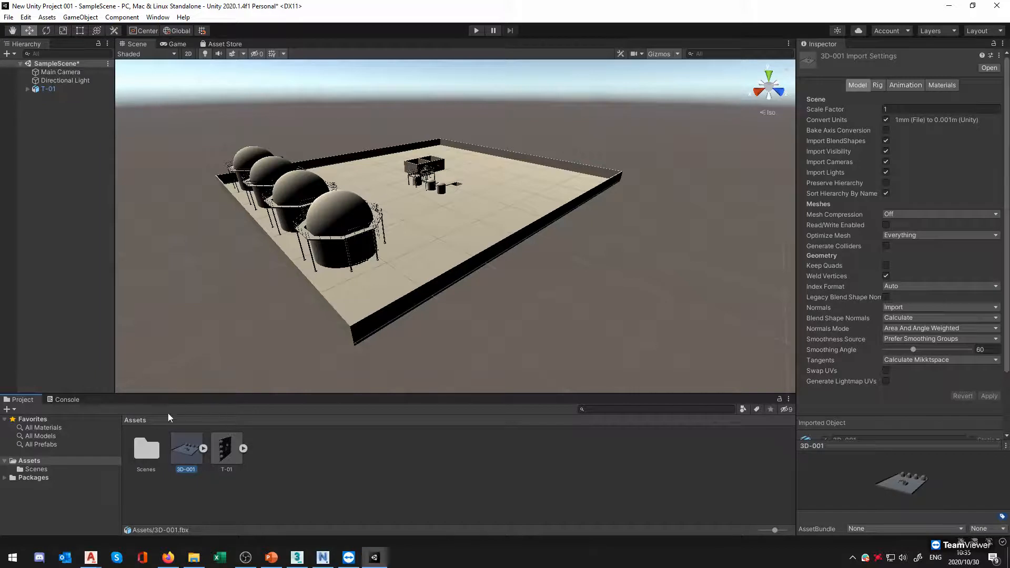
Add the 3D-001 asset to SampleScene and look for it around its origin at the T-01 site's corner
drag(186, 448, 66, 311)
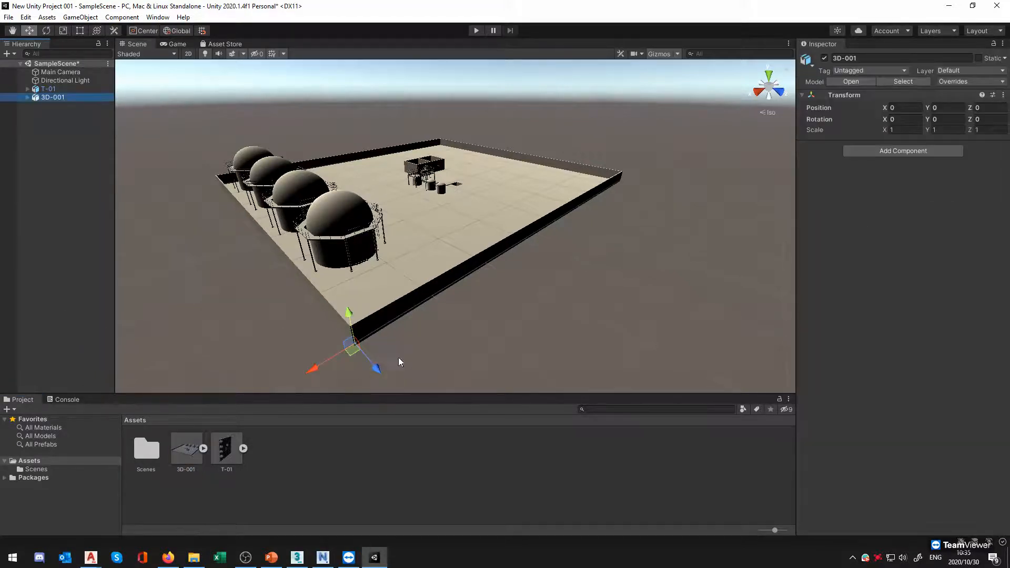
middle_drag(369, 330, 443, 261)
scroll(421, 287, up, 3)
middle_drag(413, 315, 437, 247)
scroll(437, 248, up, 1)
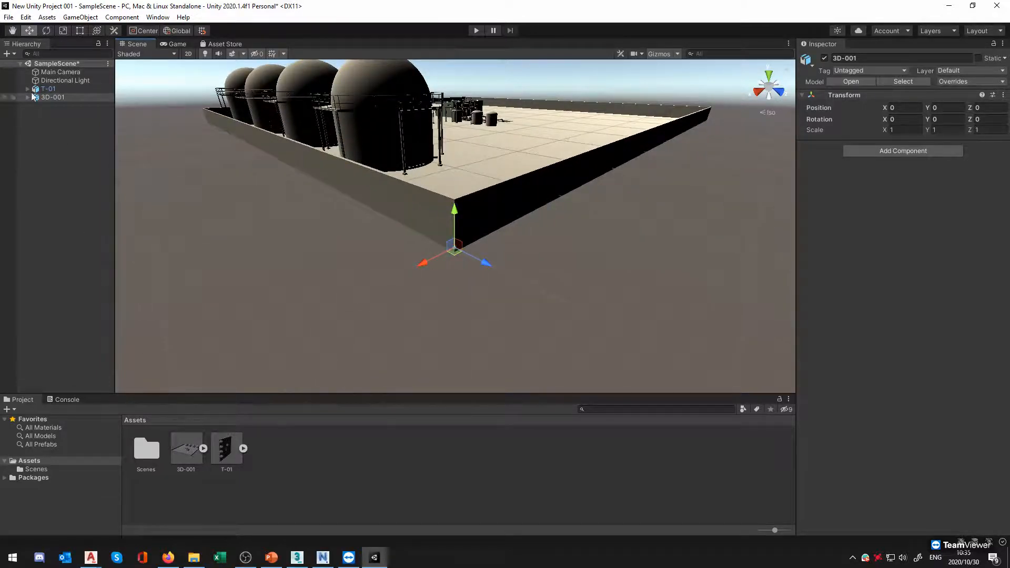
double_click(43, 100)
scroll(465, 287, down, 5)
scroll(452, 355, down, 4)
click(82, 243)
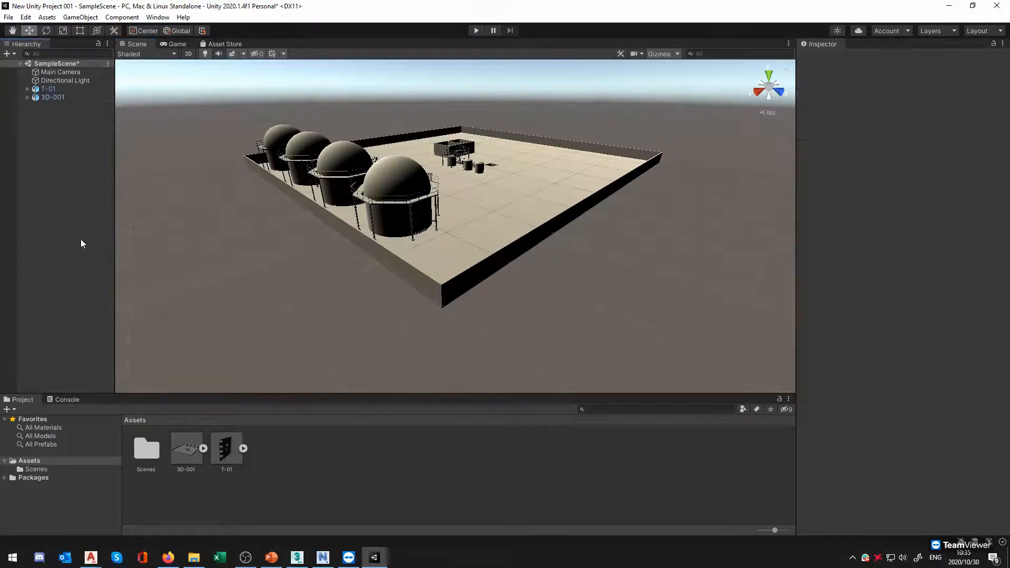
Set the scale factor in the 3D-001 asset's import settings to 0.001 and apply it
click(55, 91)
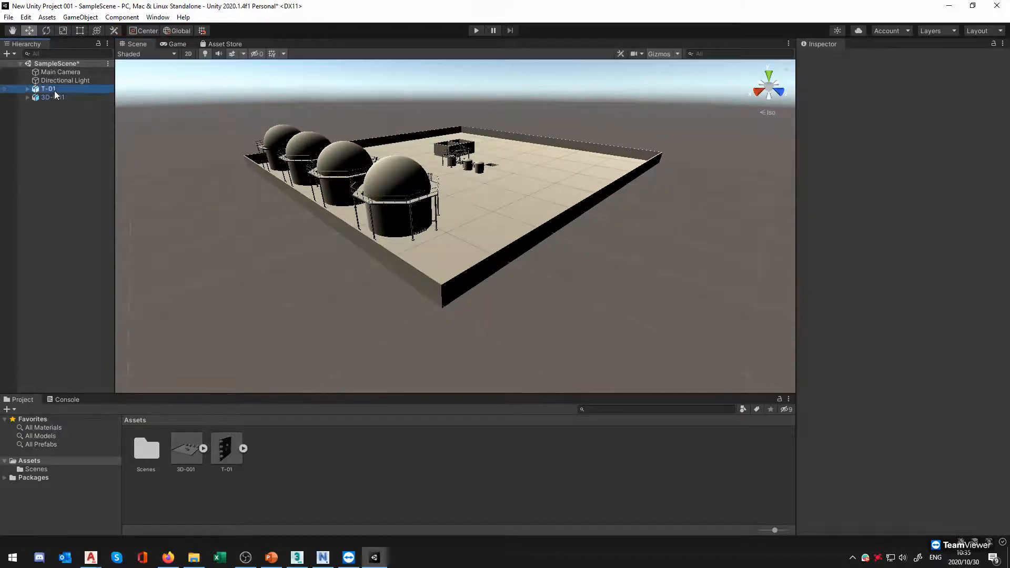
click(186, 449)
click(956, 110)
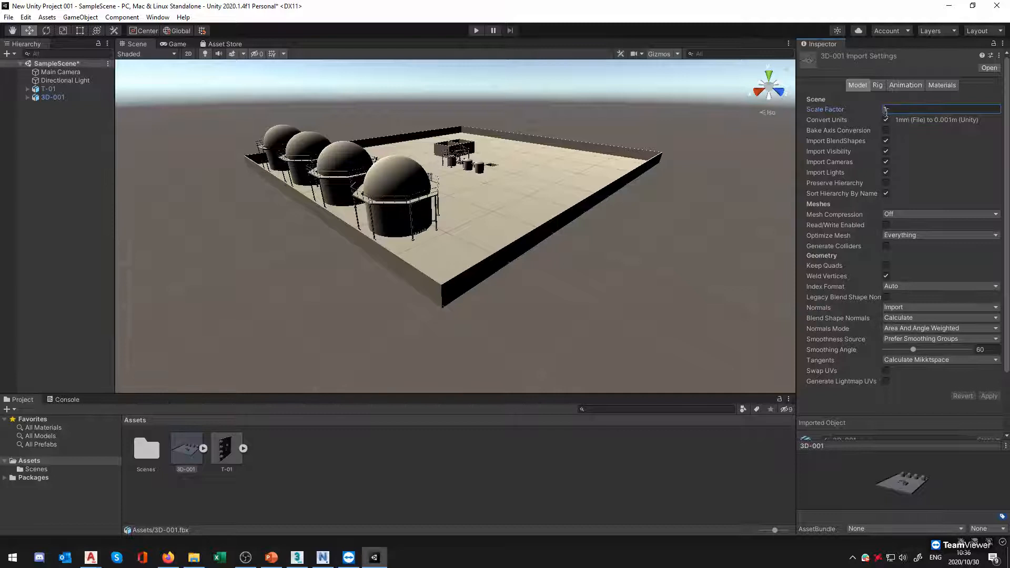
text(0.1)
text(001)
click(987, 399)
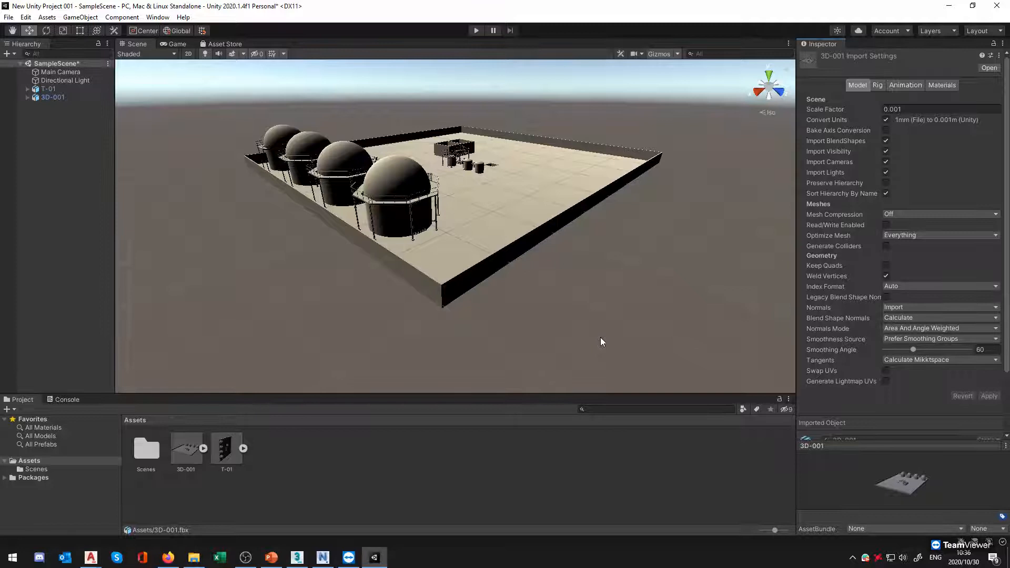
Check the T-01 model's transform in the scene and the scale and unit conversion in its import settings
click(430, 289)
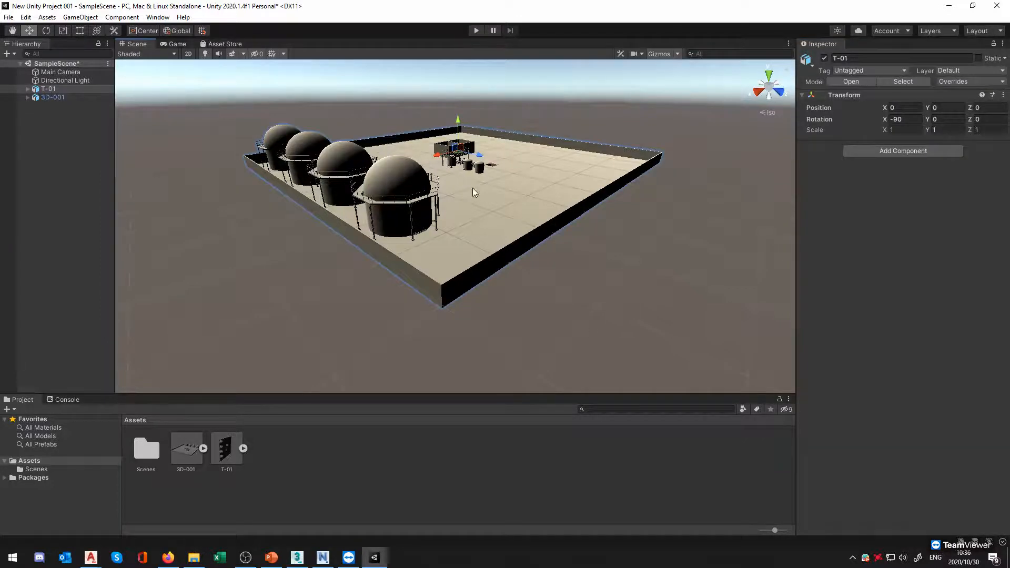
click(194, 458)
click(231, 458)
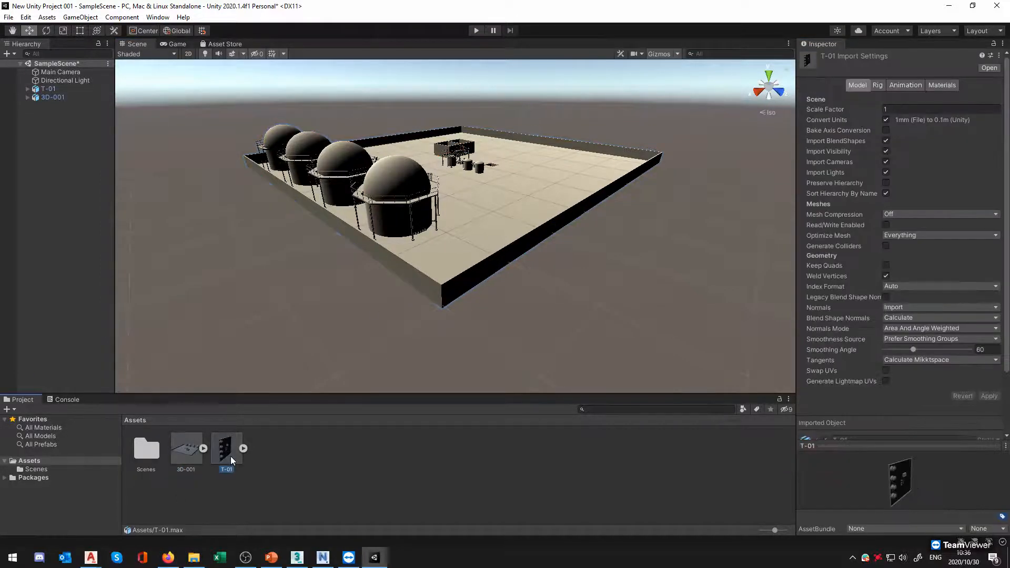
Set the 3D-001 asset's scale factor to 1, turn off Convert Units and apply the import settings
click(195, 453)
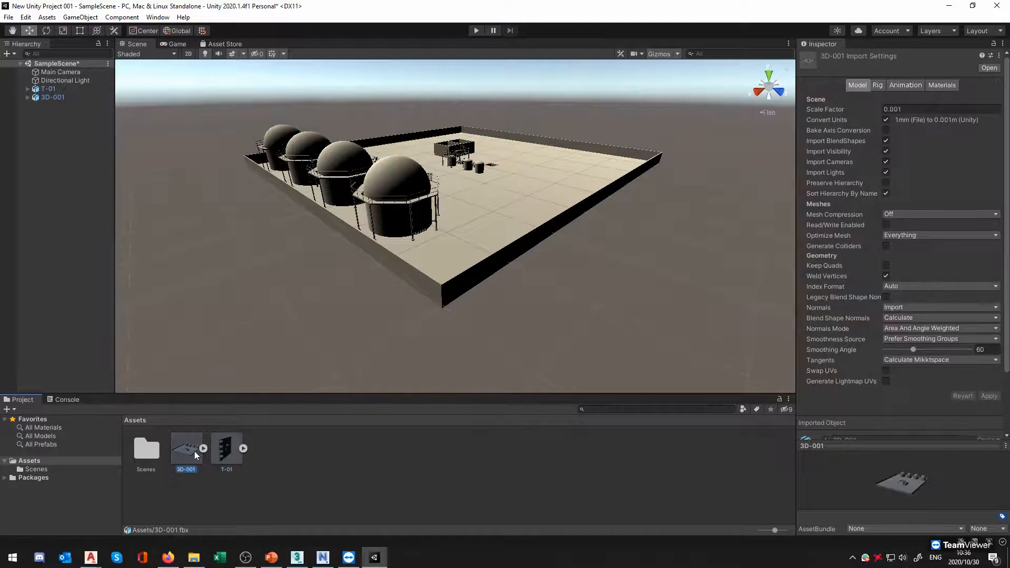
click(905, 109)
text(1)
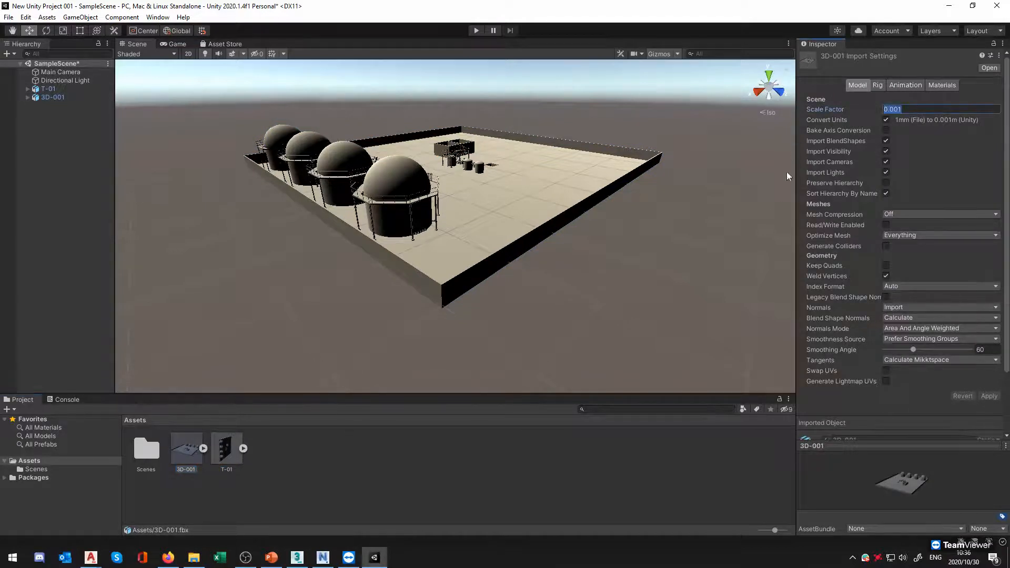
click(990, 396)
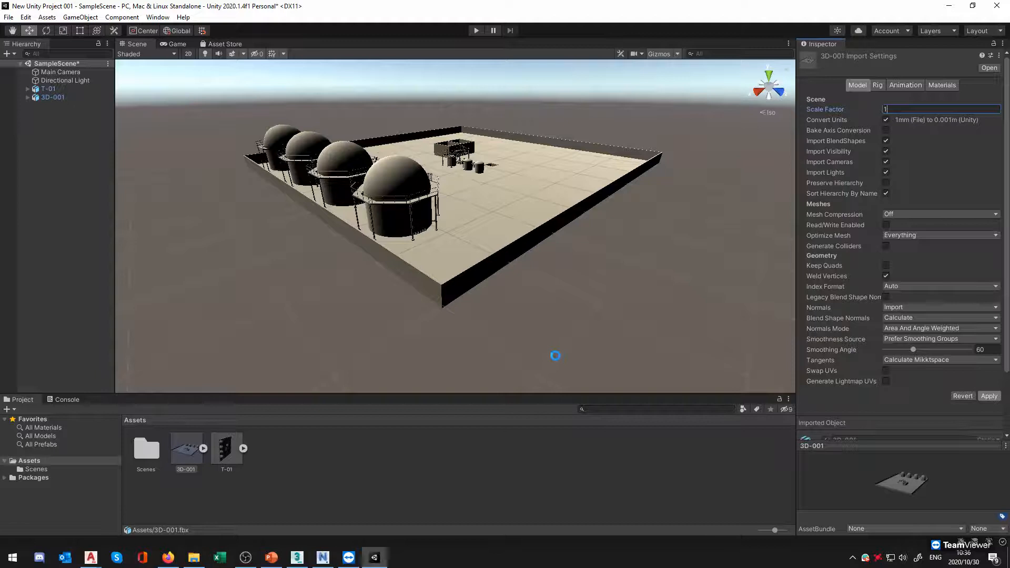
click(886, 119)
click(749, 283)
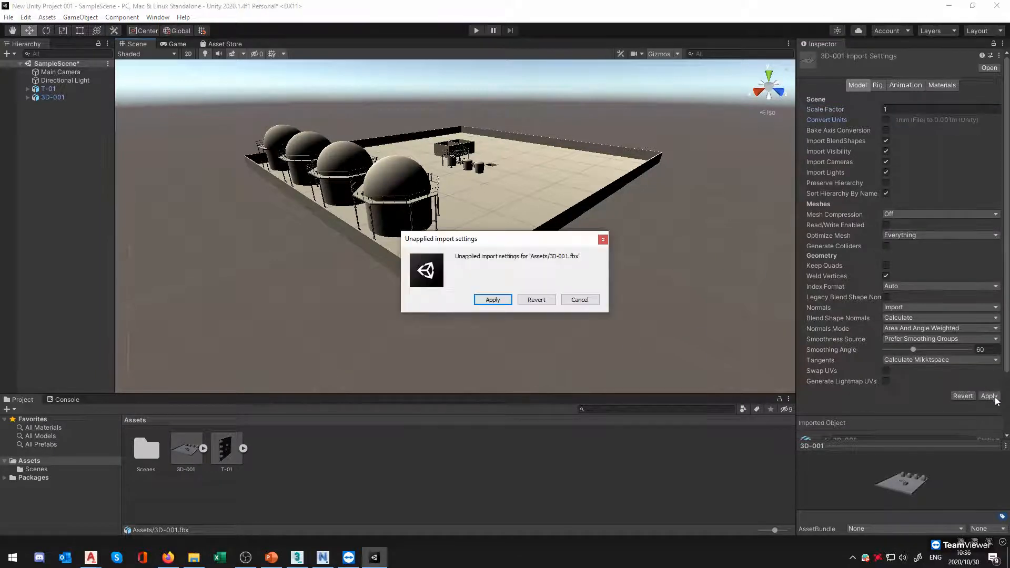
click(504, 303)
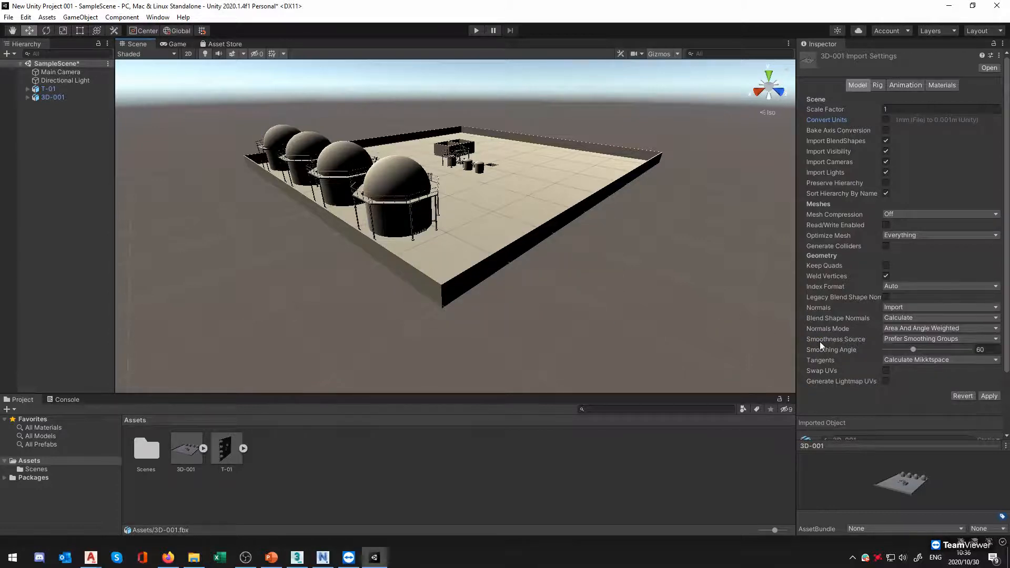
Compare the scale and unit conversion in the import settings of the 3D-001 and T-01 assets
scroll(560, 261, down, 4)
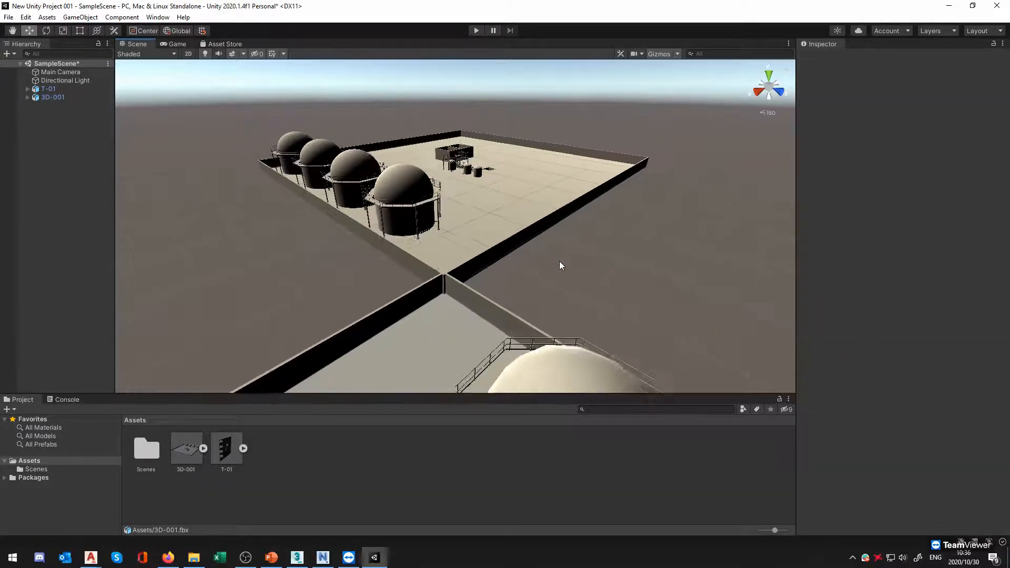
click(197, 447)
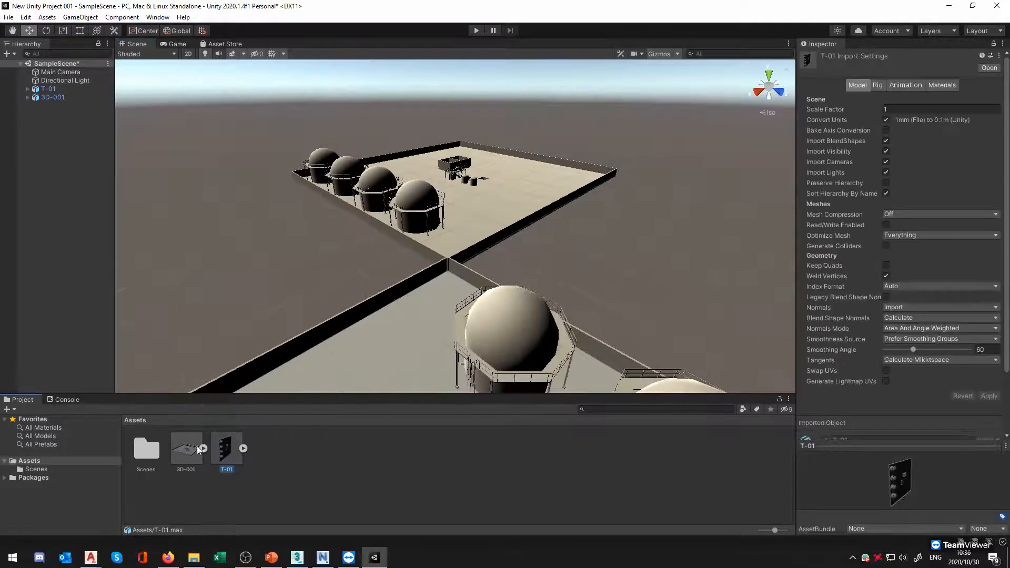
click(226, 448)
click(188, 449)
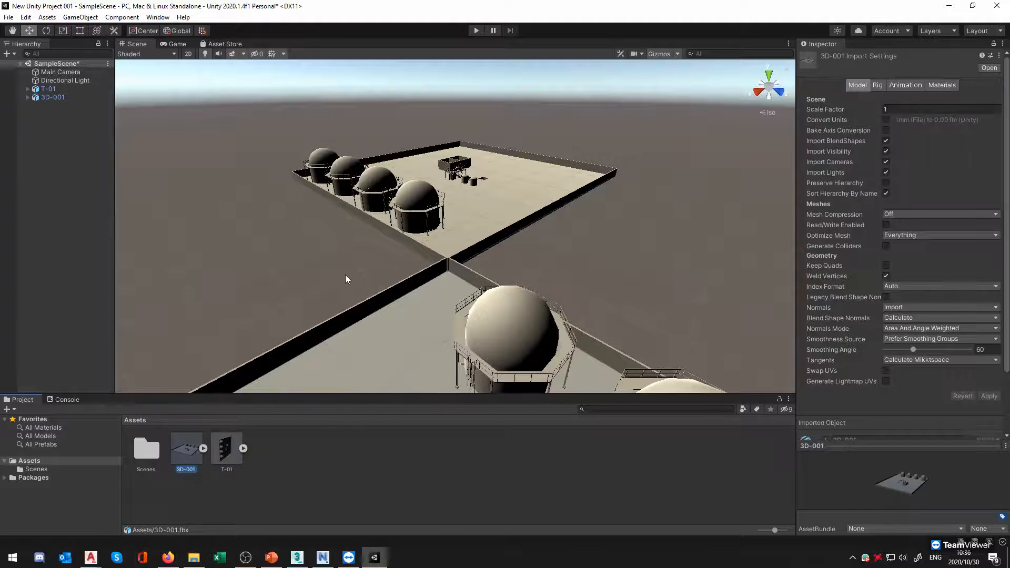
click(345, 275)
Set the scale factor in the T-01 asset's import settings to 0.001 and apply it
click(225, 448)
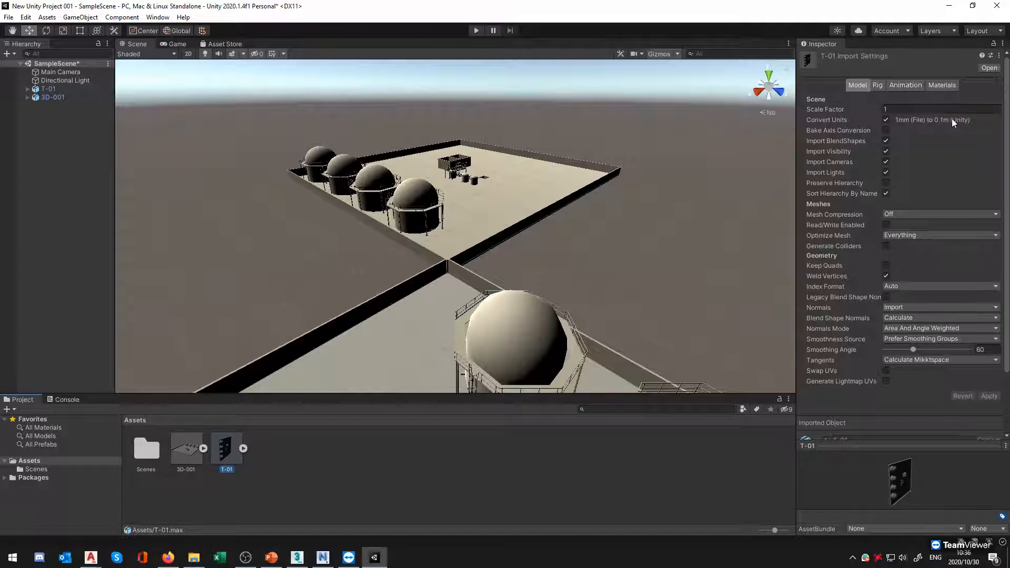
click(968, 110)
click(886, 110)
click(240, 456)
click(229, 457)
click(889, 109)
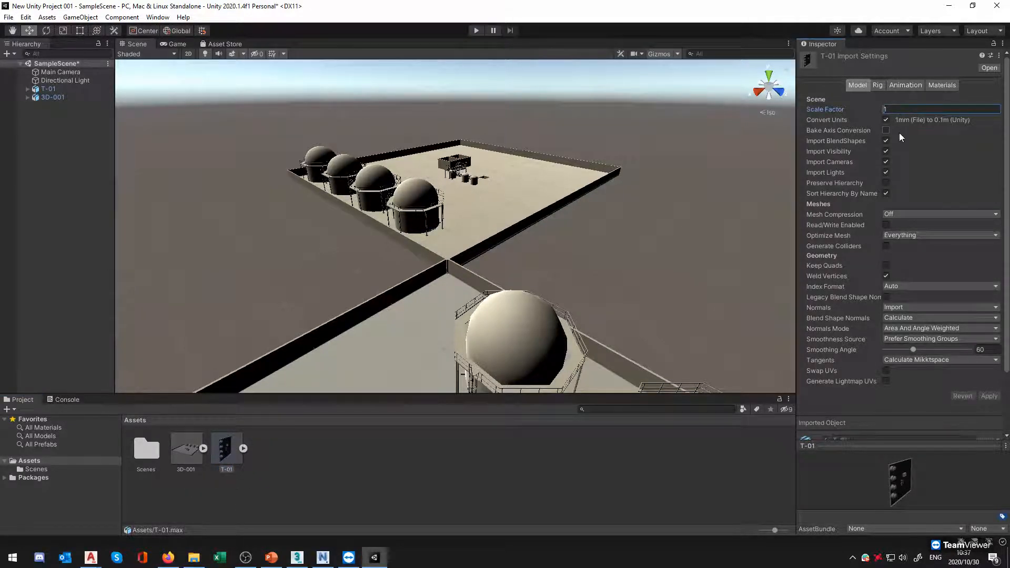
text(0.1)
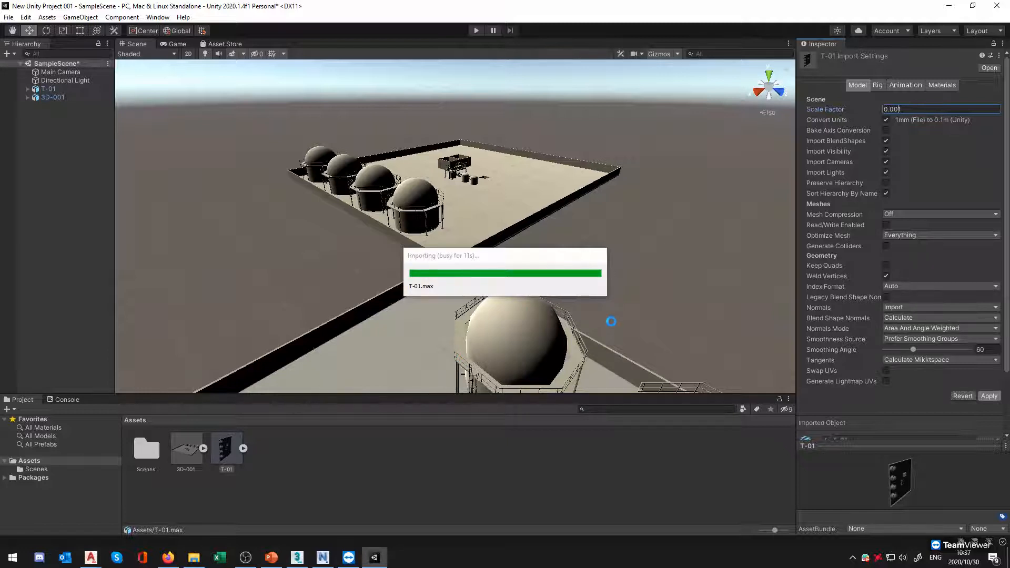
Turn Convert Units back on for the 3D-001 asset and apply its import settings
click(191, 451)
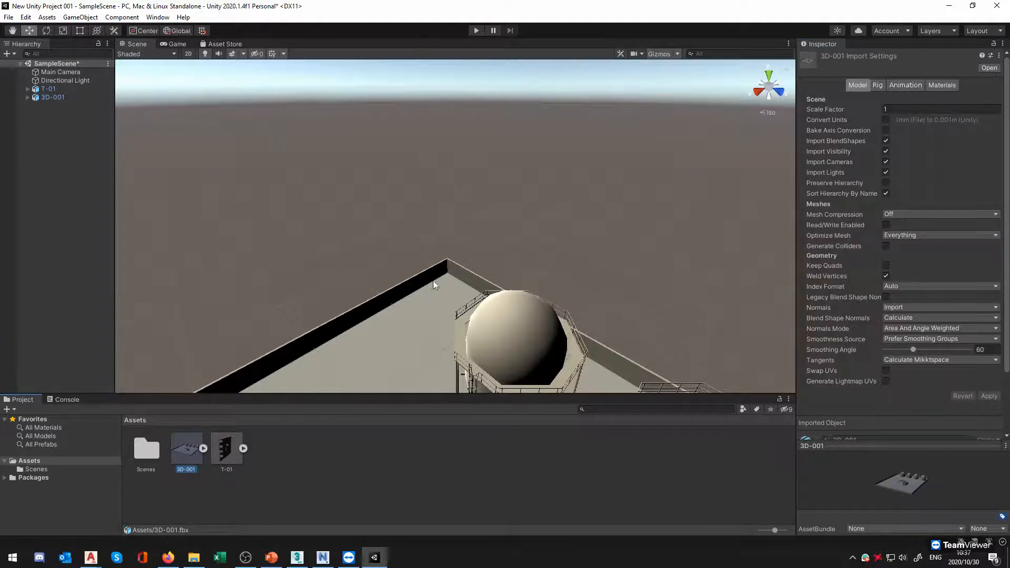
click(887, 120)
click(896, 109)
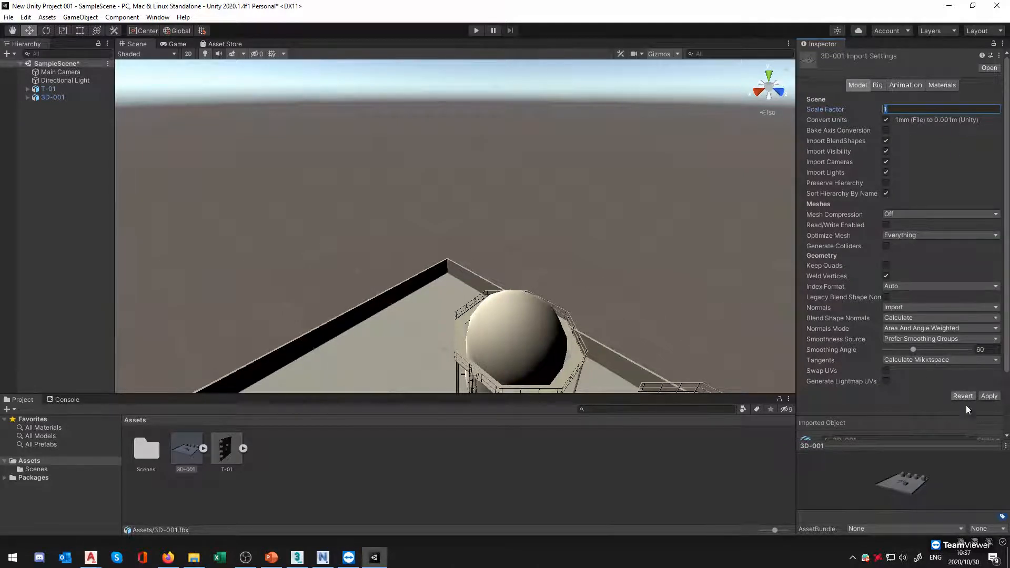
scroll(563, 188, down, 10)
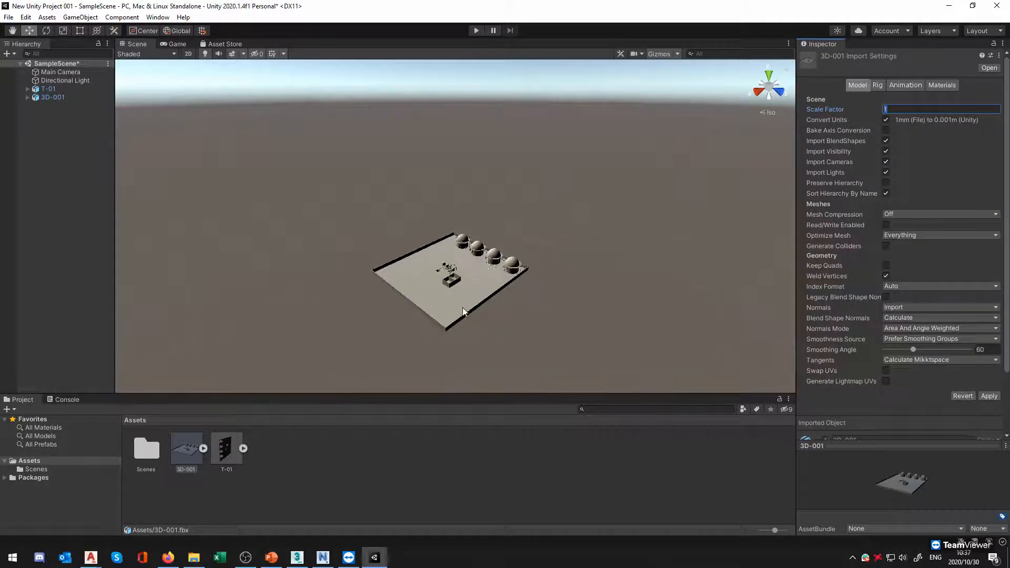
click(251, 454)
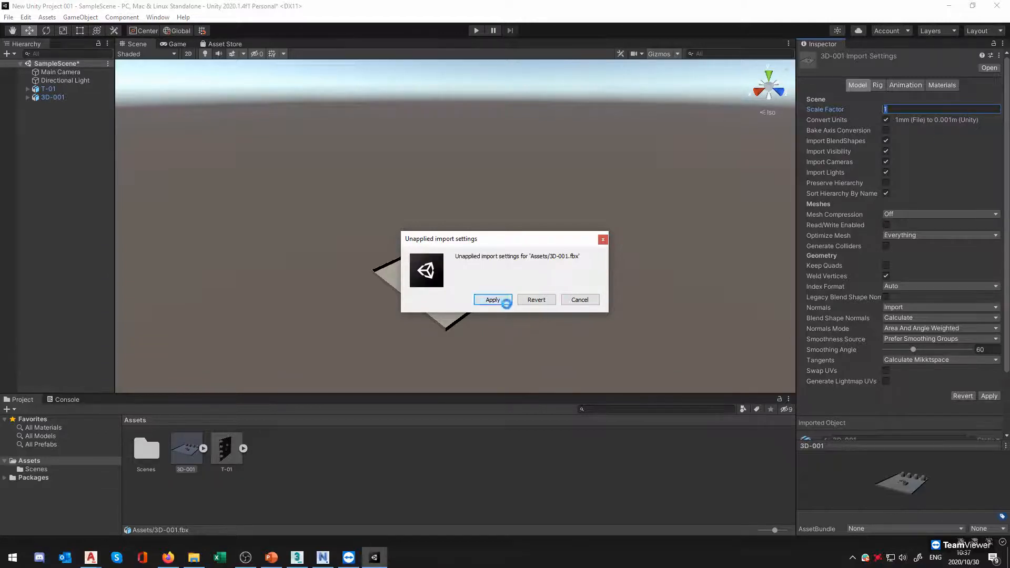
click(493, 299)
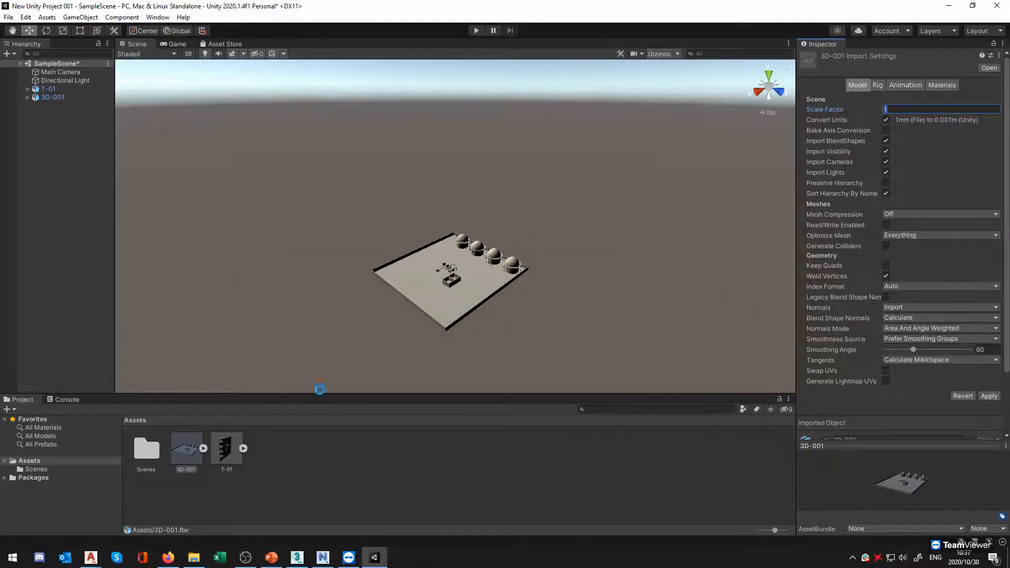
Check the T-01 and 3D-001 objects in SampleScene and where T-01 sits in the scene
click(47, 88)
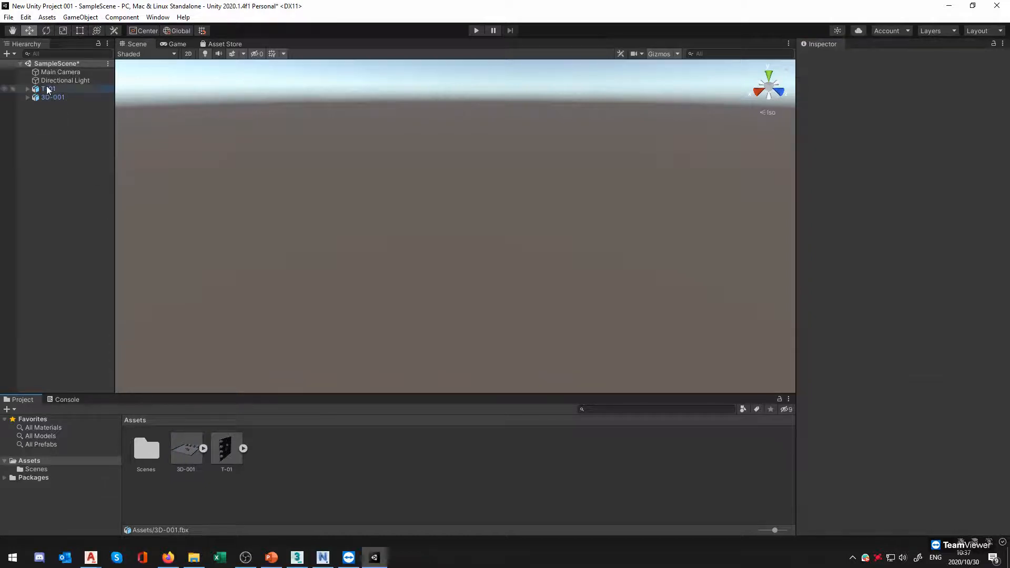
click(54, 98)
click(289, 164)
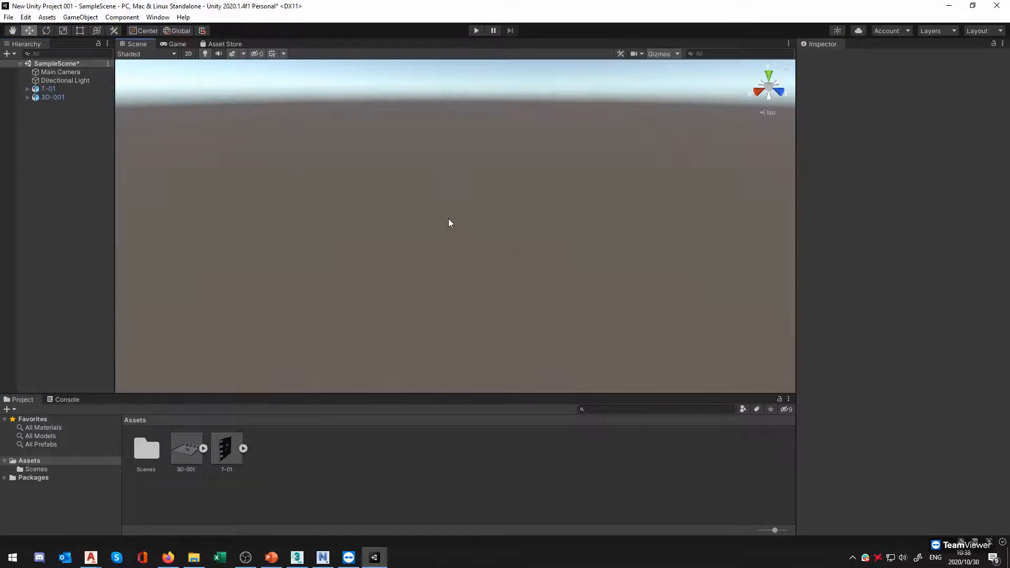
click(190, 450)
click(55, 133)
right_click(51, 89)
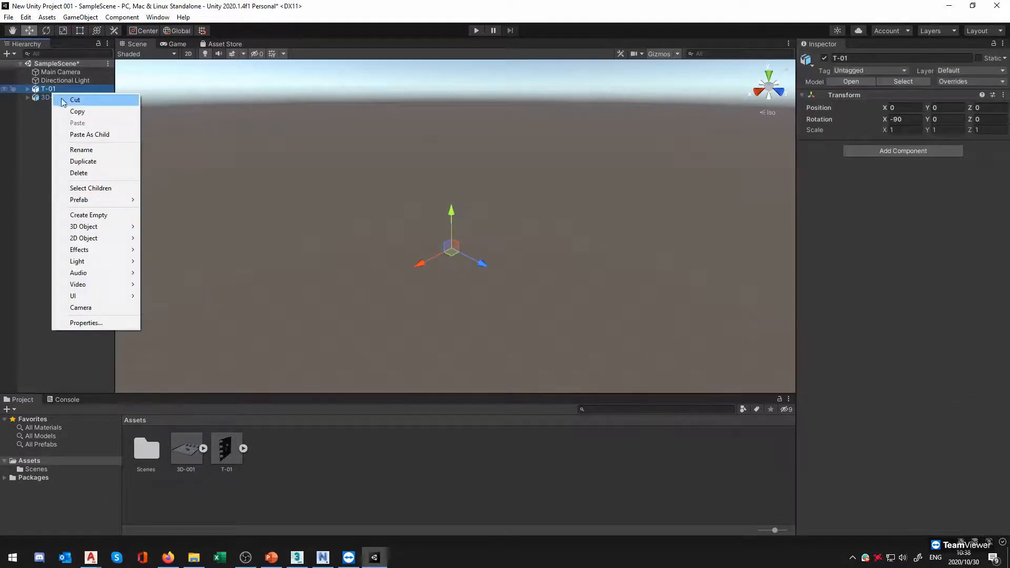
click(188, 215)
Examine the size of the two plant models around the corner where their sites meet
scroll(453, 262, up, 10)
middle_drag(451, 332, 466, 232)
scroll(466, 233, up, 4)
scroll(489, 212, up, 6)
middle_drag(488, 211, 477, 263)
scroll(491, 260, up, 5)
click(541, 245)
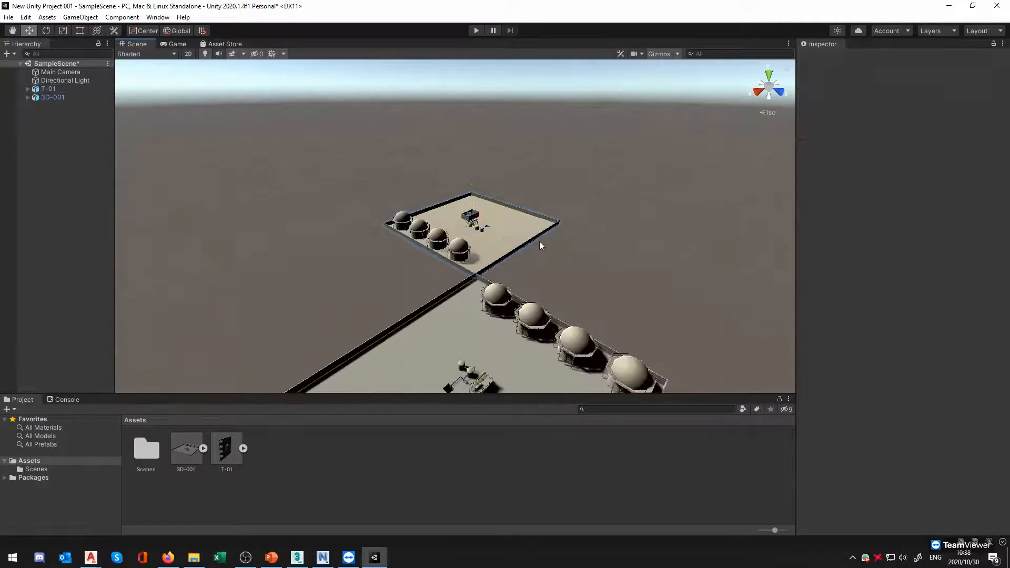
scroll(521, 239, up, 3)
middle_drag(668, 280, 641, 234)
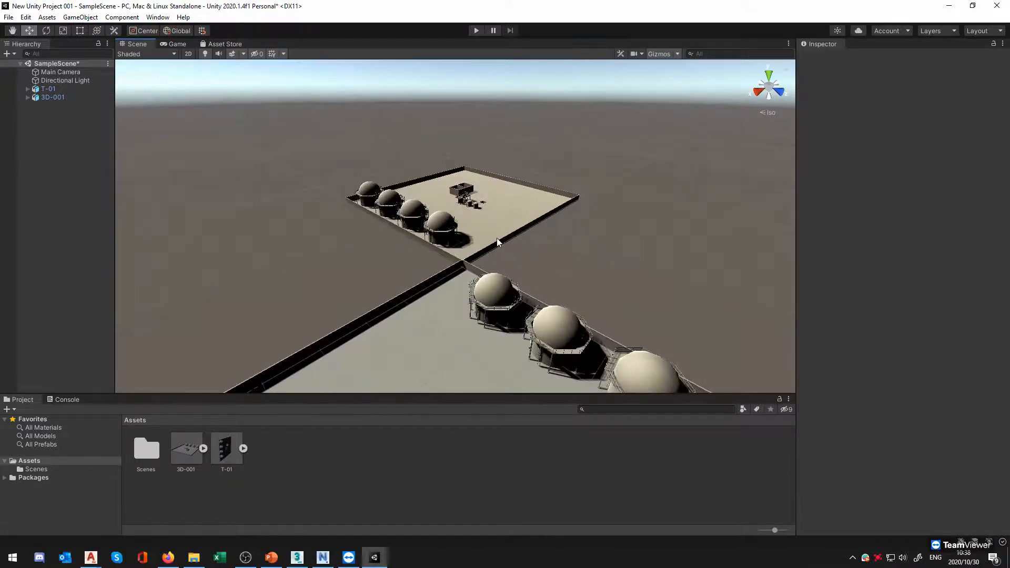
scroll(485, 162, up, 5)
middle_drag(485, 162, 492, 269)
scroll(483, 230, up, 2)
Compare the T-01 and 3D-001 import settings and check the T-01 model's transform in the scene
click(214, 450)
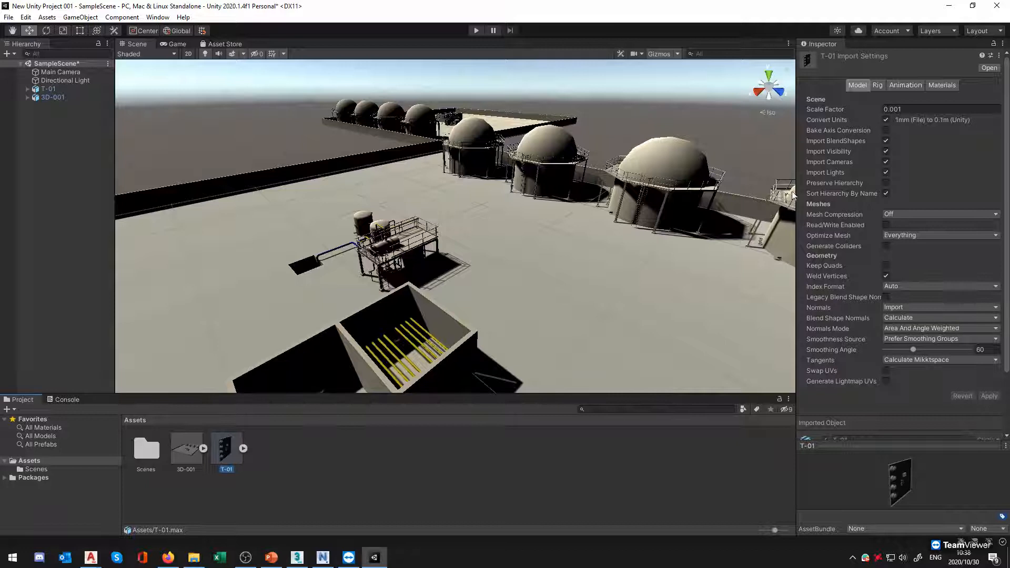
click(188, 450)
scroll(401, 140, down, 3)
scroll(400, 141, down, 3)
click(643, 125)
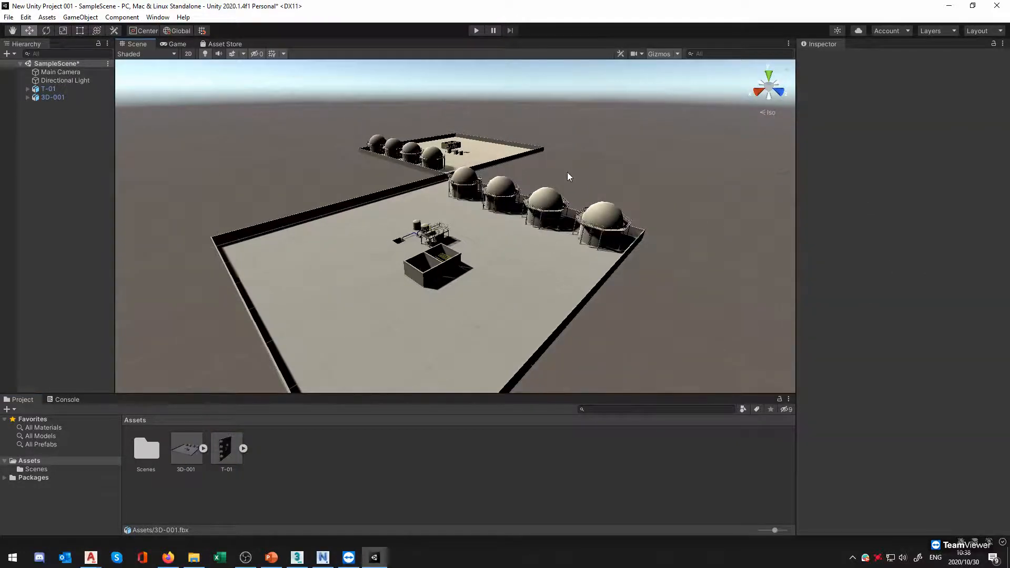
click(485, 203)
click(488, 143)
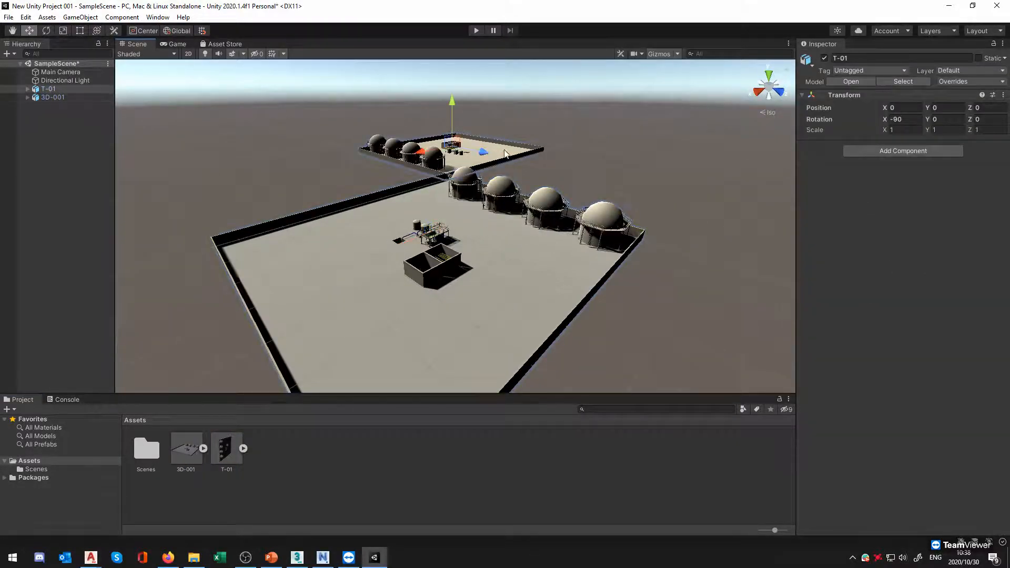
click(632, 157)
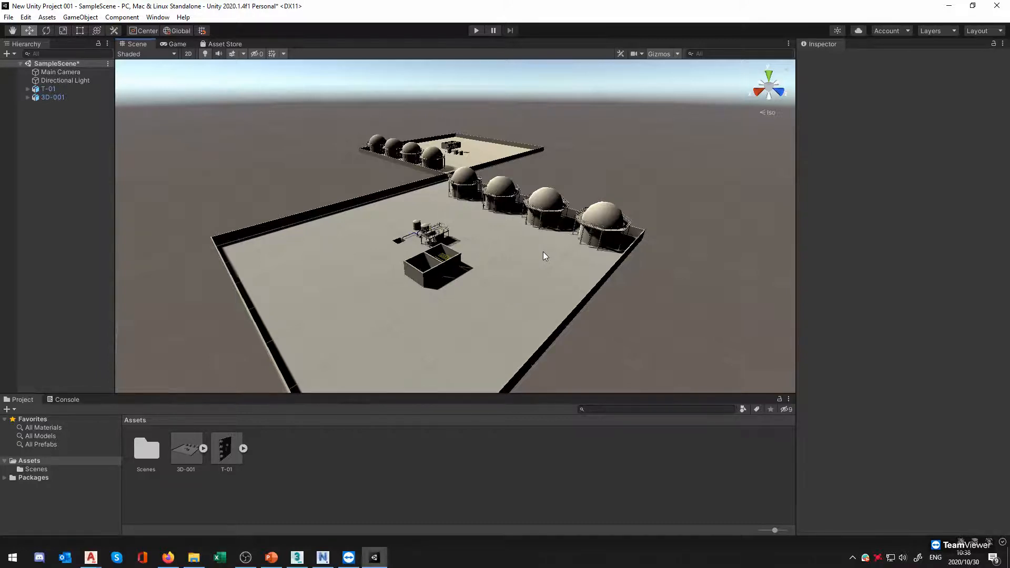
Inspect the 3D-001 model's transform and view its tanks and equipment beside the T-01 site
middle_drag(462, 181, 447, 241)
scroll(447, 241, up, 2)
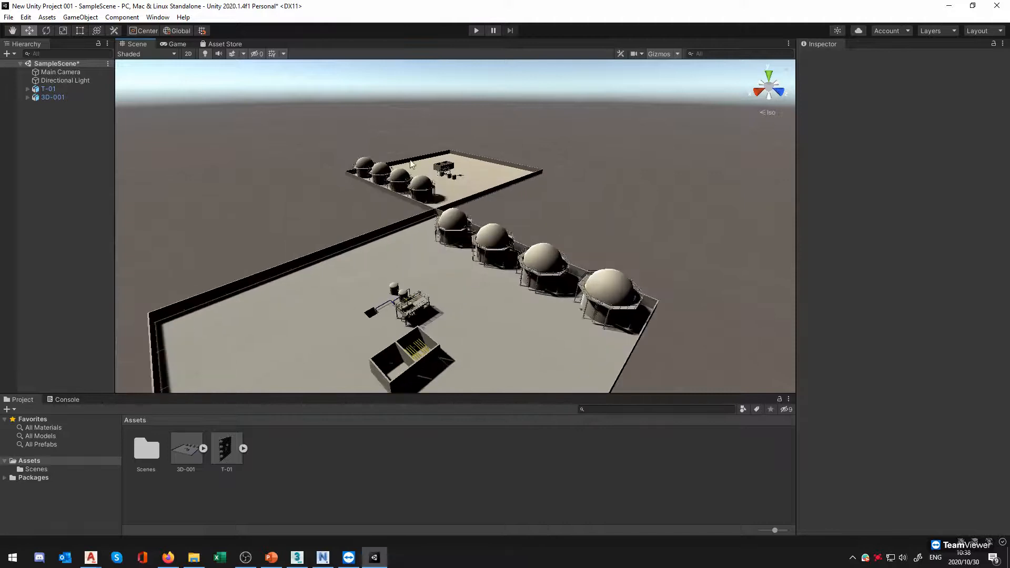
click(448, 274)
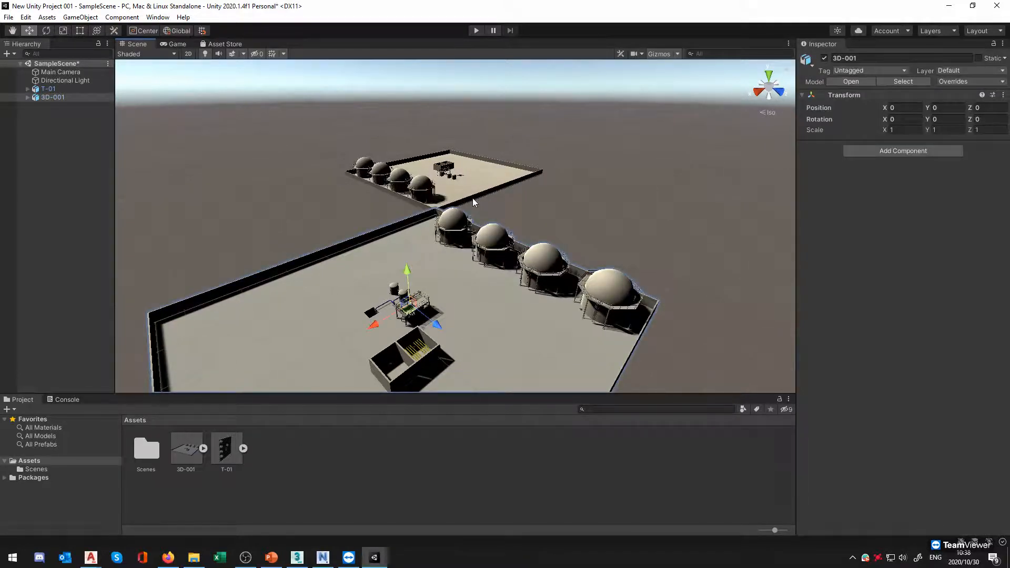
click(494, 209)
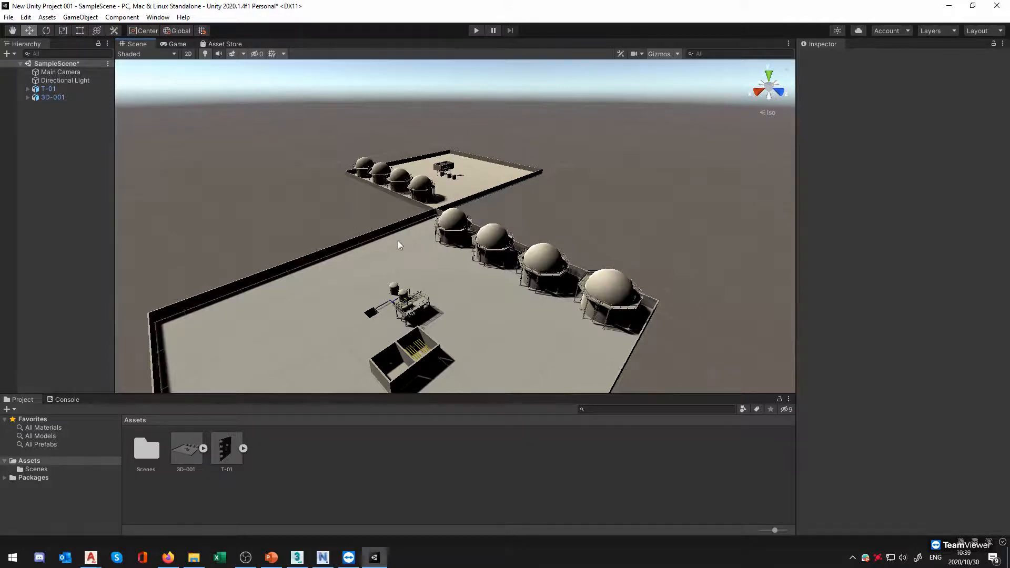
scroll(397, 242, up, 4)
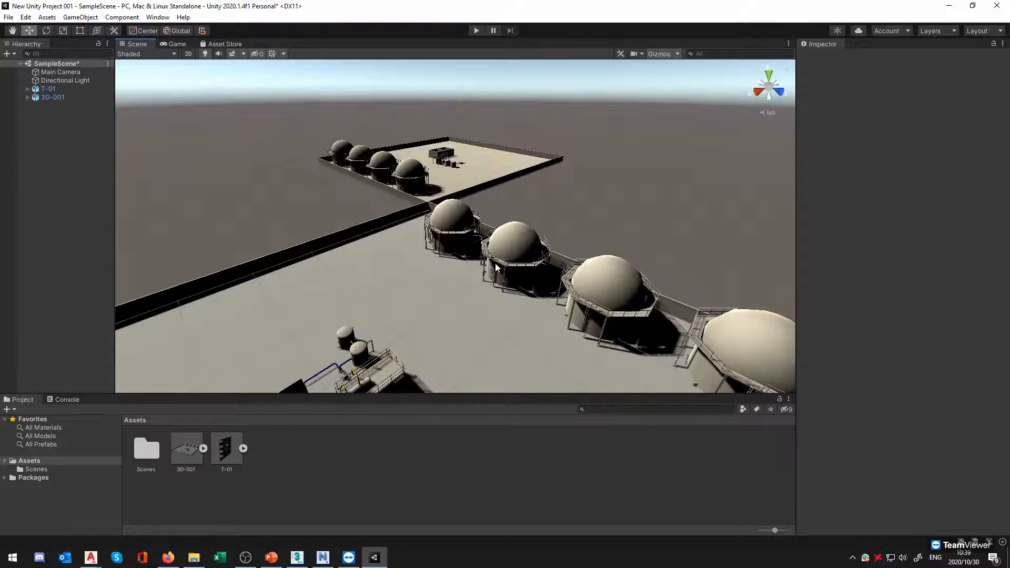
alt+drag(380, 217, 339, 242)
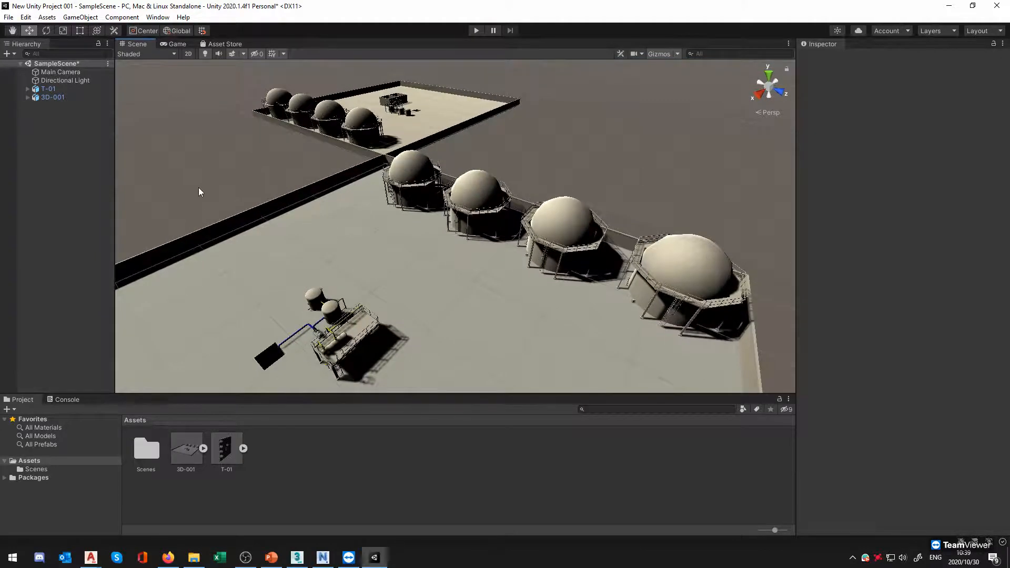
Enable Generate Colliders in the T-01 asset's import settings and apply the change
click(234, 453)
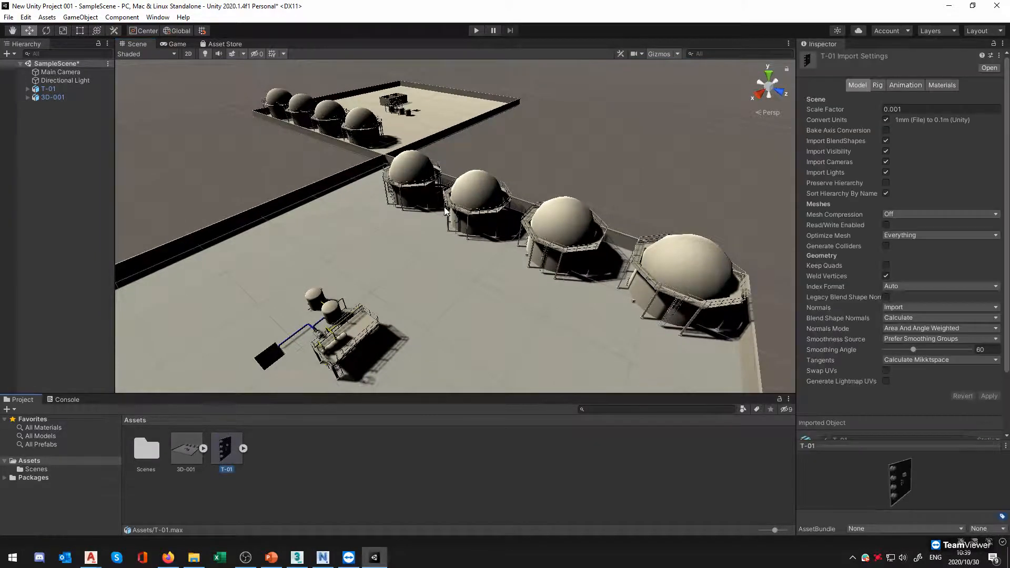
click(887, 246)
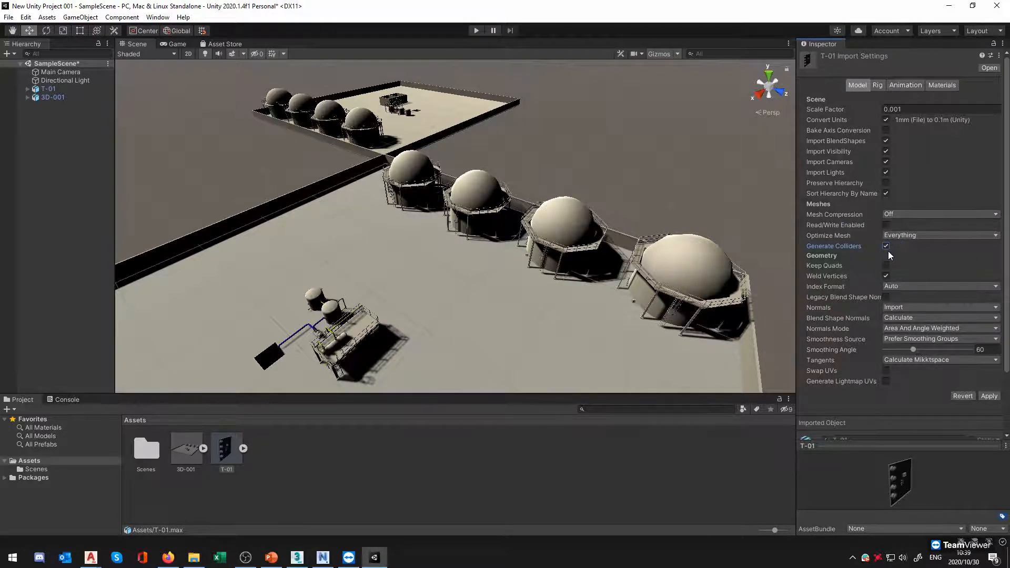
click(989, 396)
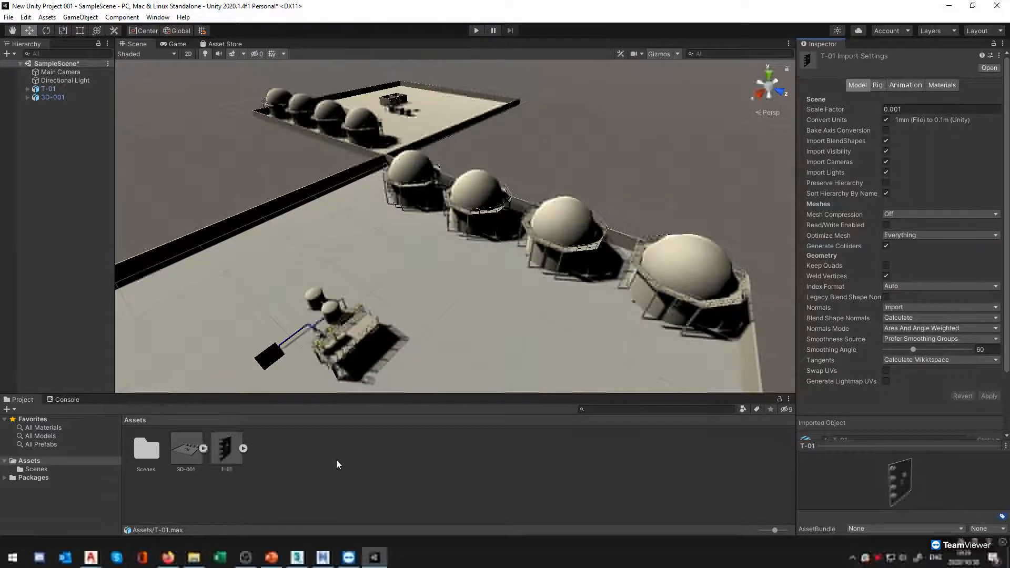
Compare the collider option in the T-01 import settings with that of the 3D-001 asset
click(225, 449)
click(188, 461)
click(221, 451)
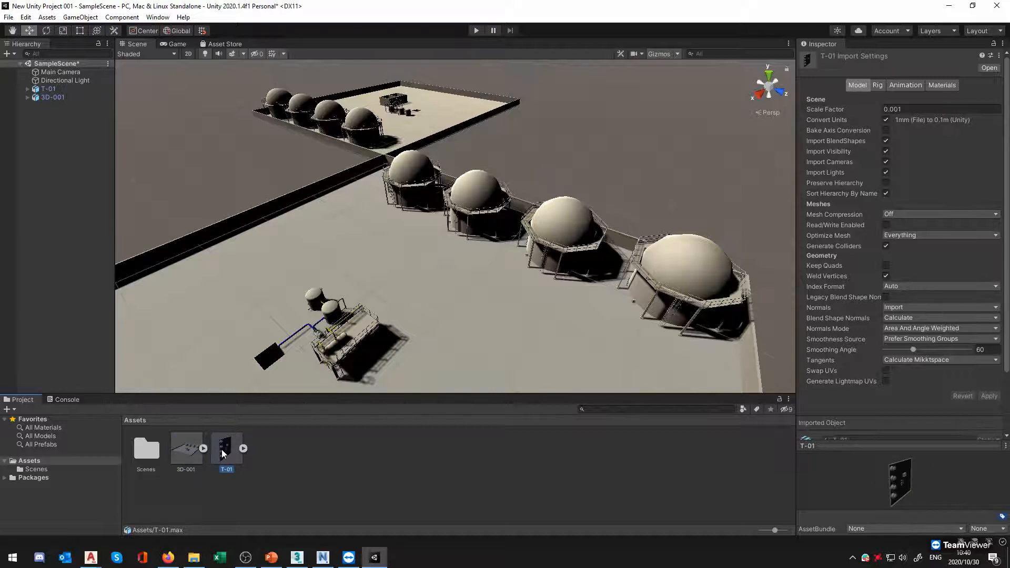
click(186, 456)
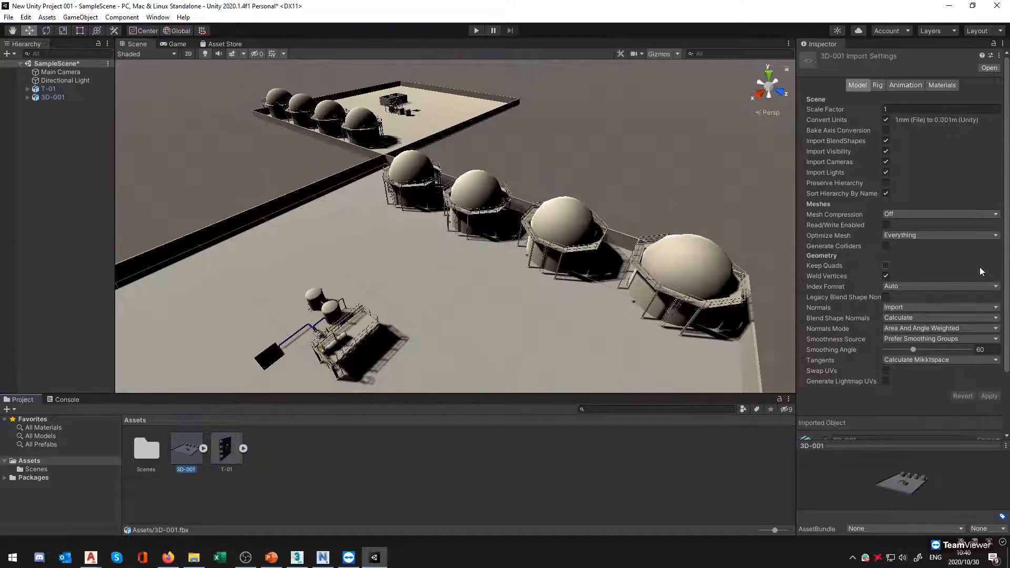
Enable Generate Colliders in the 3D-001 asset's import settings and apply the change
click(886, 247)
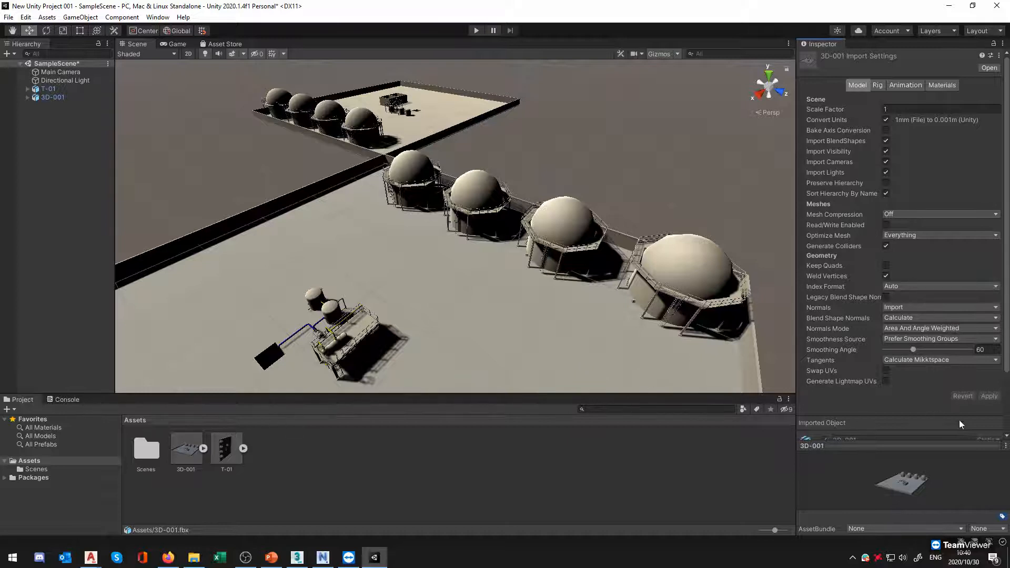
click(580, 104)
View both tank sites in the scene, and briefly run and stop Play mode to check the camera's view
scroll(584, 134, down, 3)
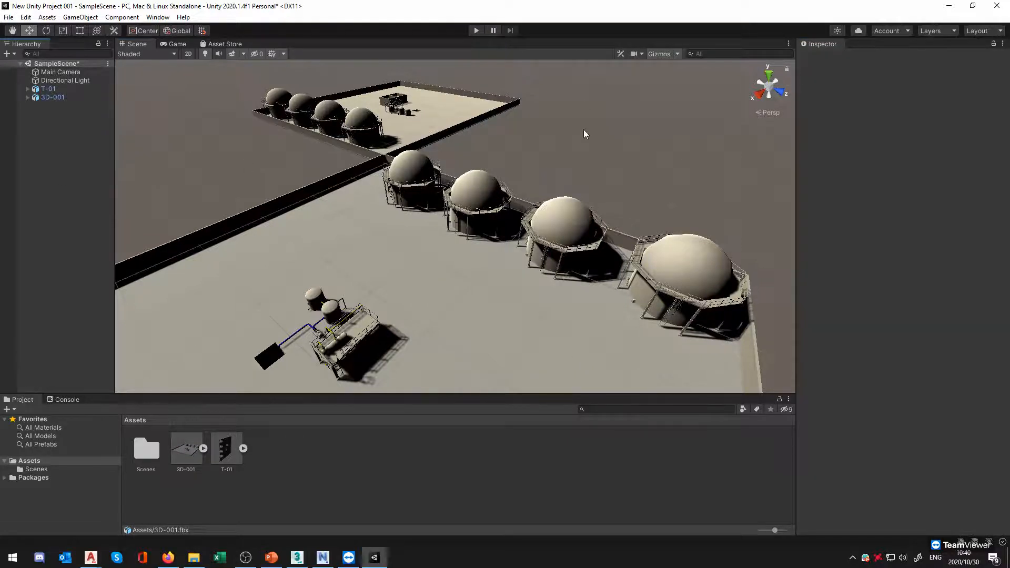
scroll(511, 174, down, 4)
middle_drag(469, 239, 568, 187)
right_drag(487, 224, 508, 201)
middle_drag(508, 201, 419, 207)
scroll(424, 208, up, 4)
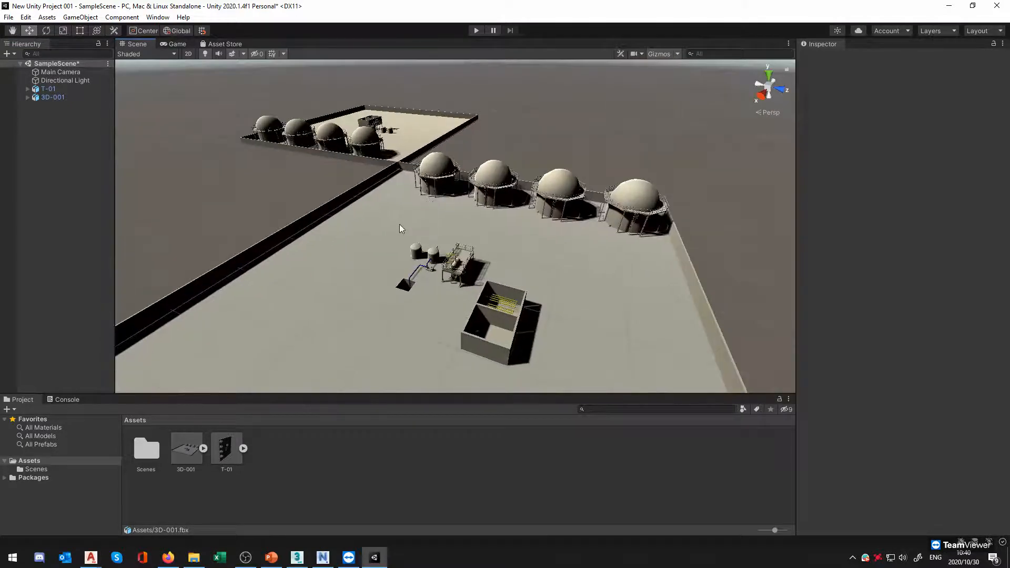
scroll(381, 198, up, 2)
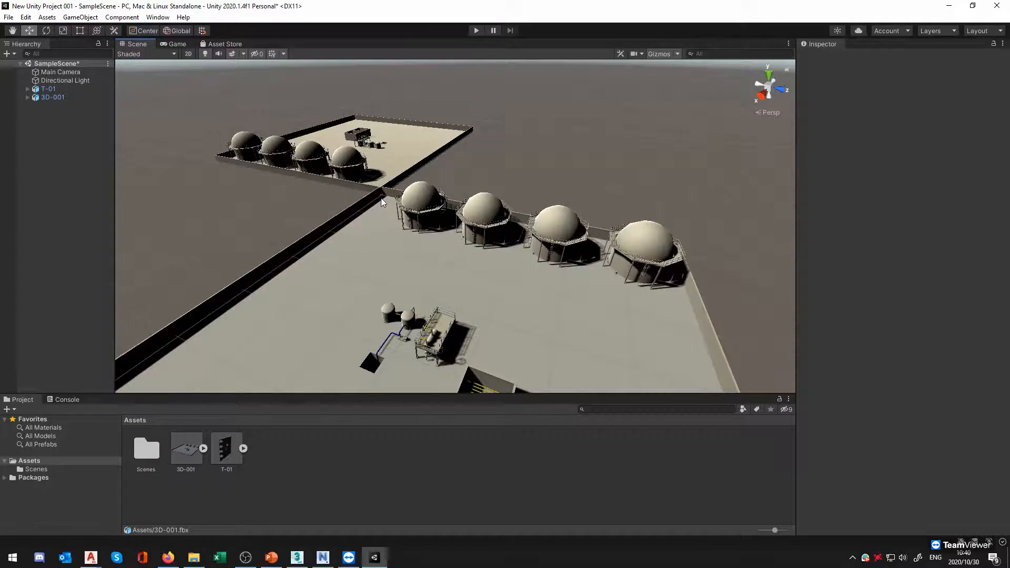
mouse_move(366, 261)
middle_down()
mouse_move(350, 333)
mouse_move(397, 207)
mouse_move(355, 259)
mouse_move(370, 243)
middle_up()
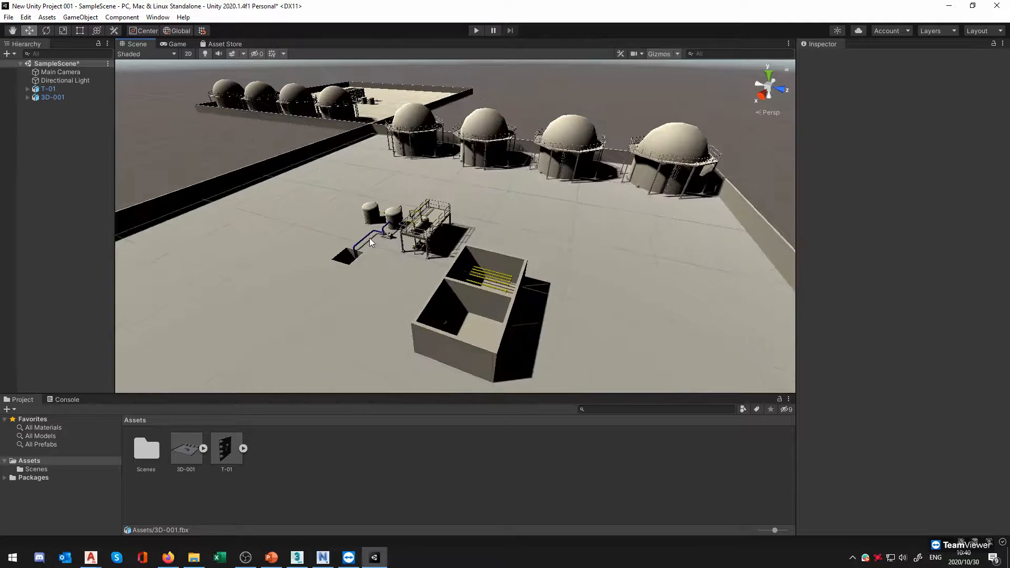
click(477, 30)
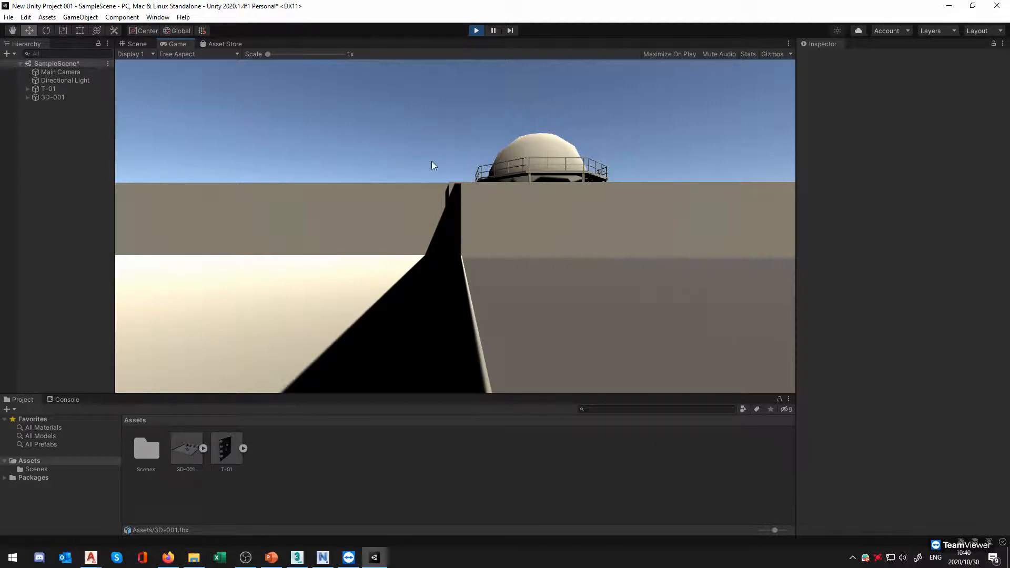
click(476, 33)
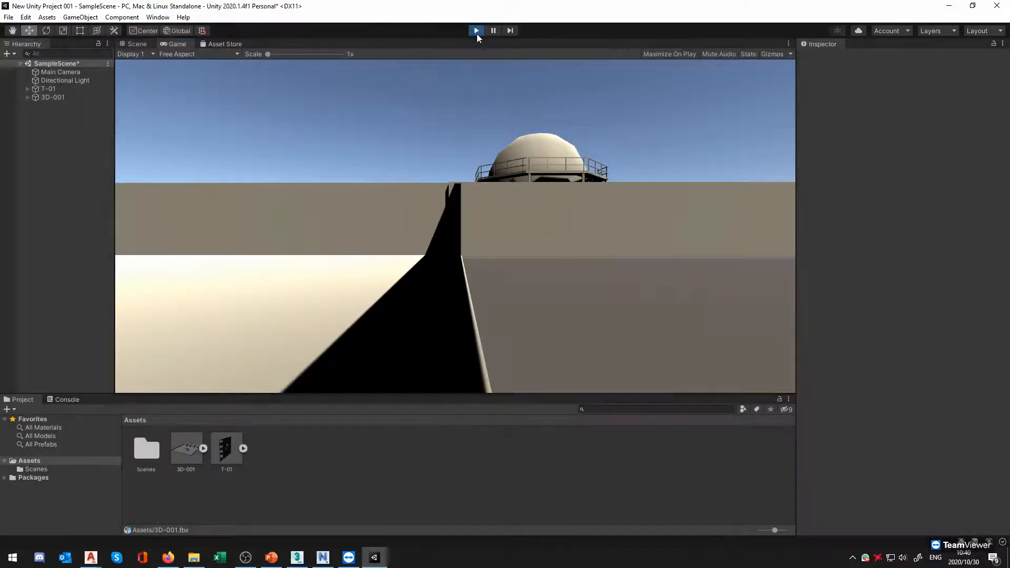
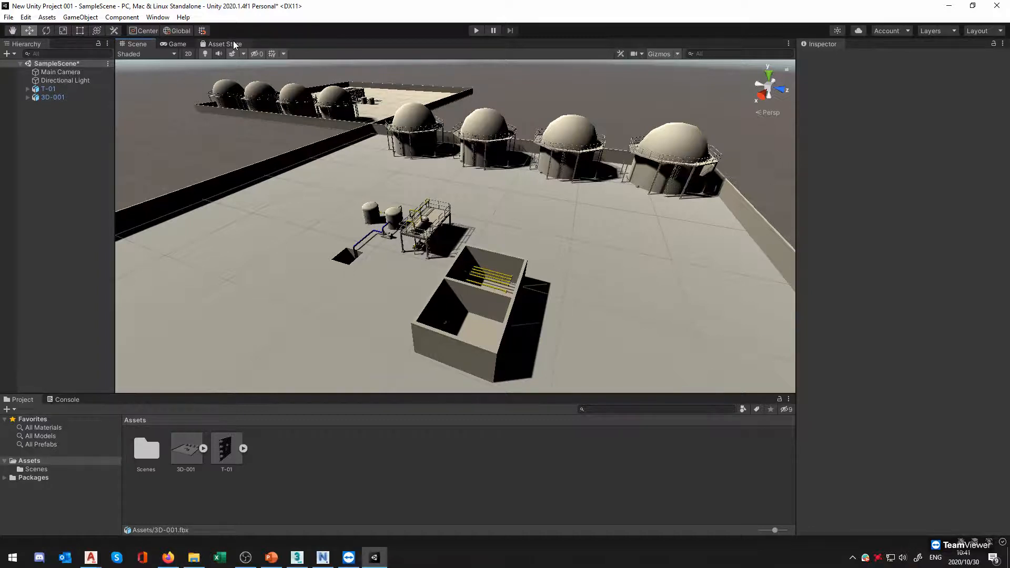
Open the Unity Asset Store website in the browser from the editor's Asset Store page
click(231, 45)
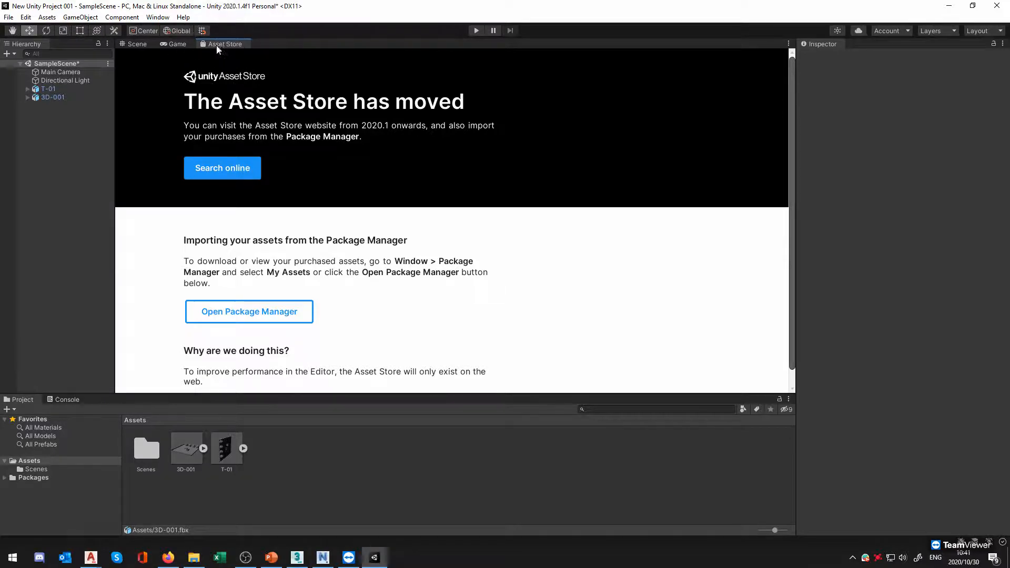
click(135, 47)
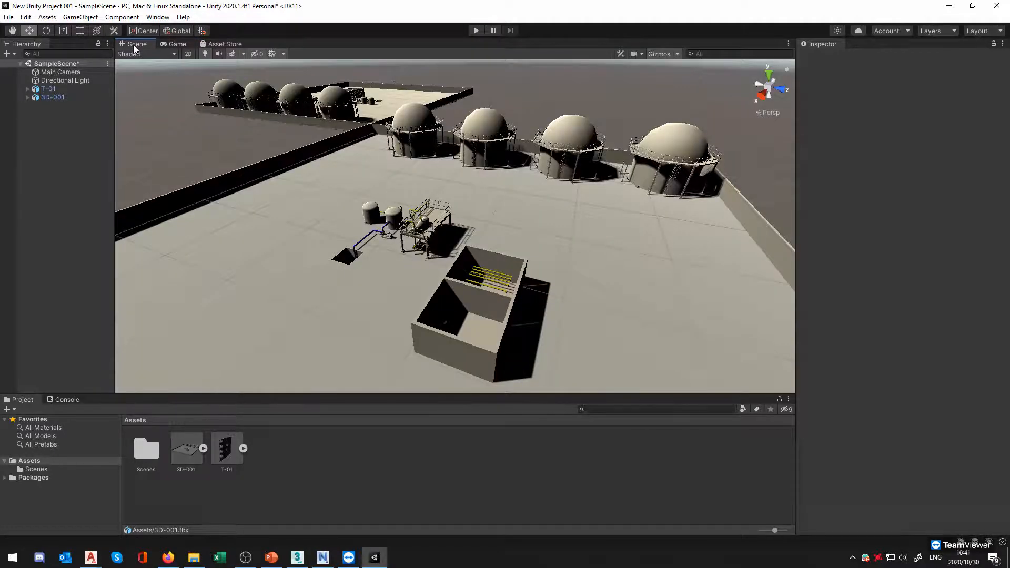
click(213, 44)
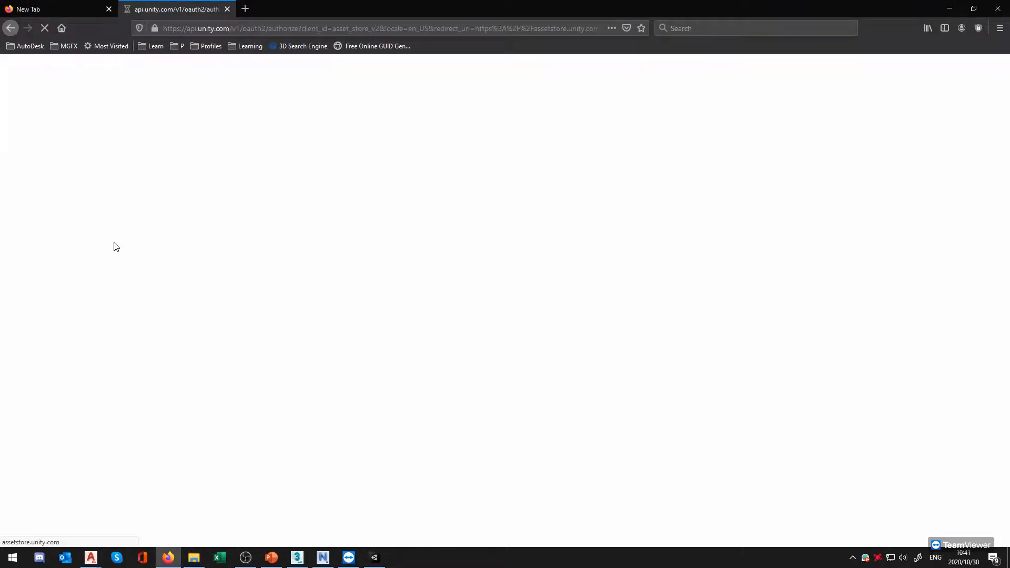
click(373, 559)
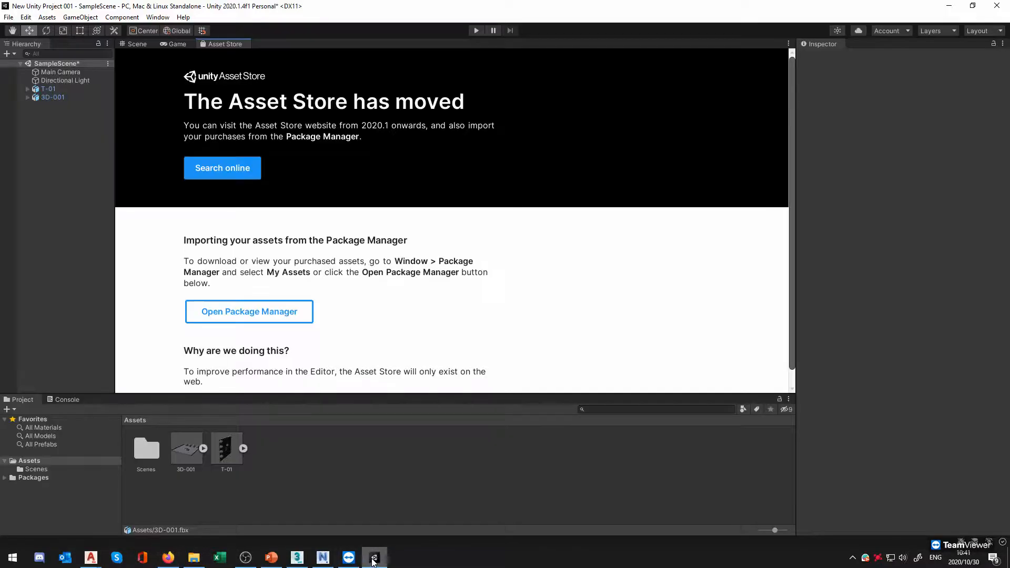
click(373, 560)
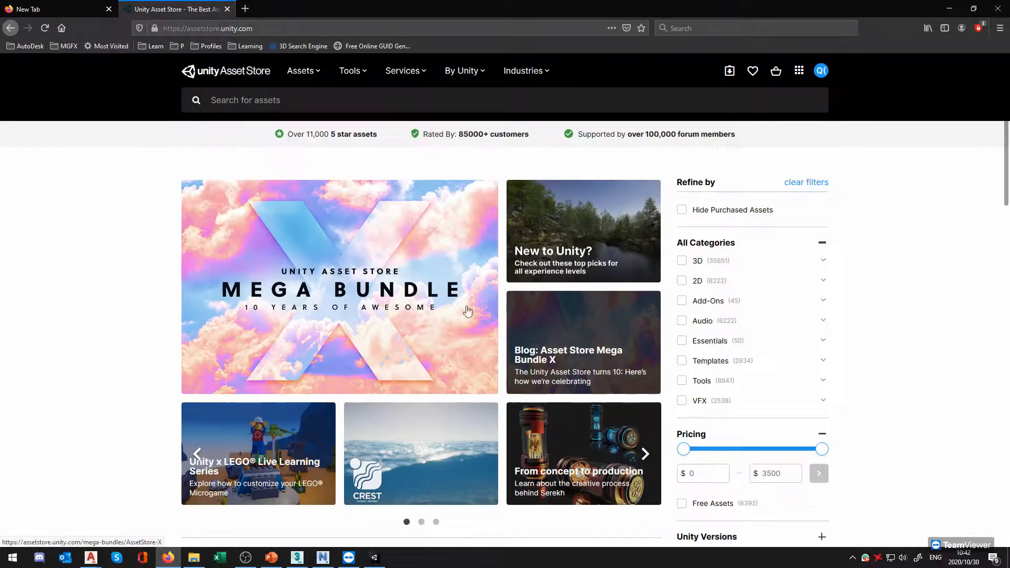
Check the Asset Store account options and look over the assets featured on the home page
click(823, 74)
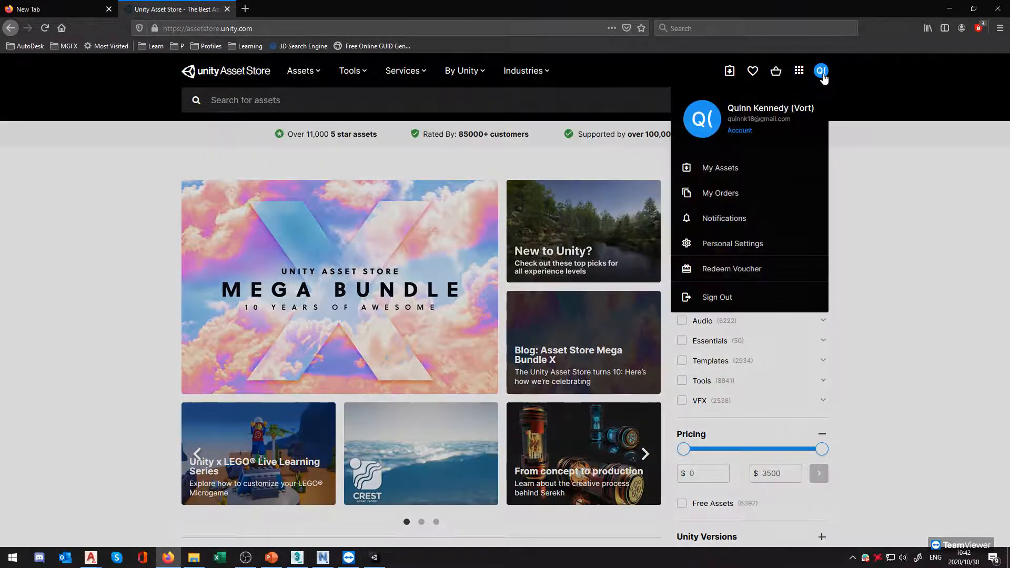
click(844, 163)
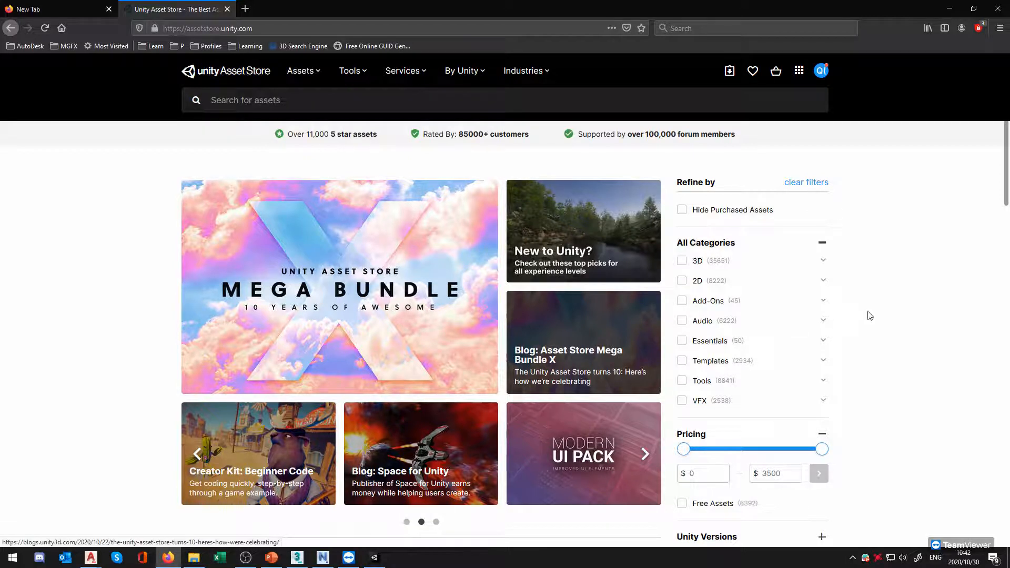
scroll(407, 354, down, 5)
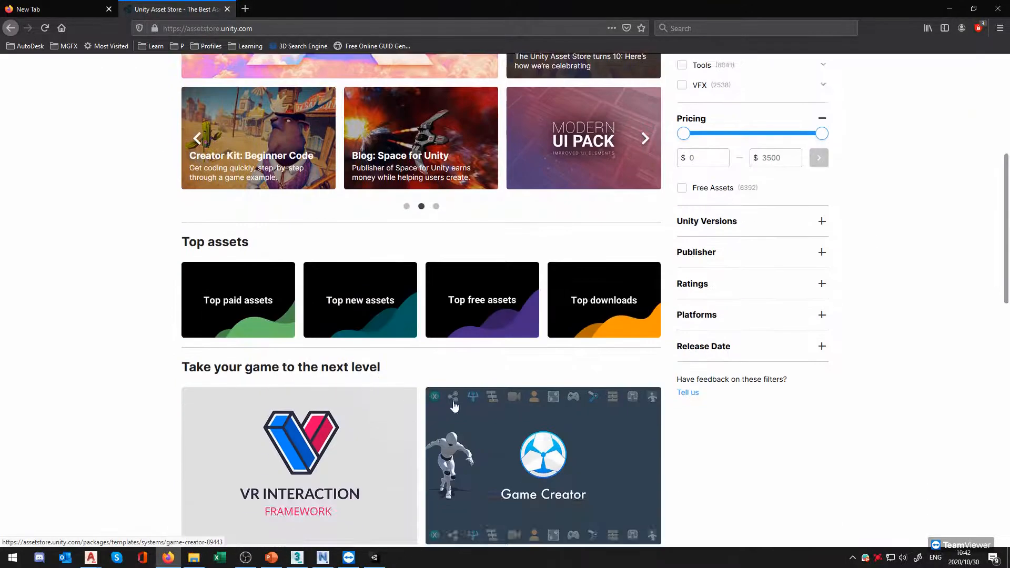
scroll(454, 406, up, 5)
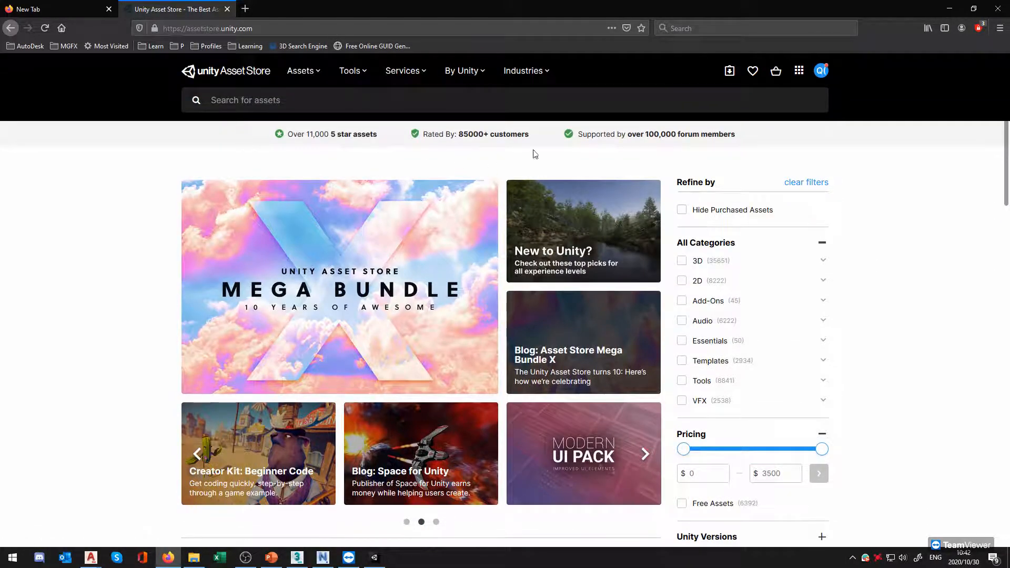
Search the Asset Store for "fps controller" and look through the first page of results
click(440, 104)
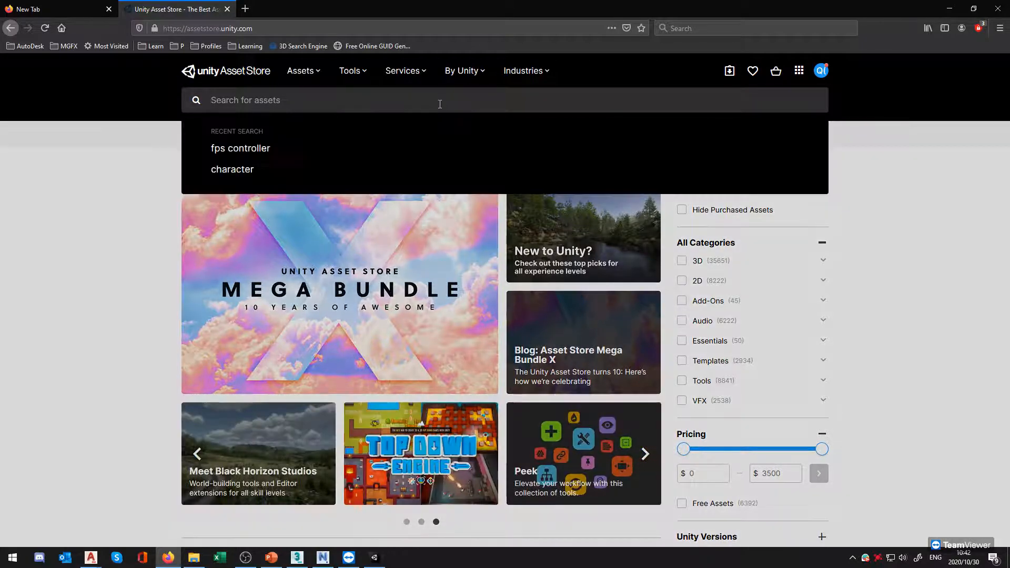
click(356, 149)
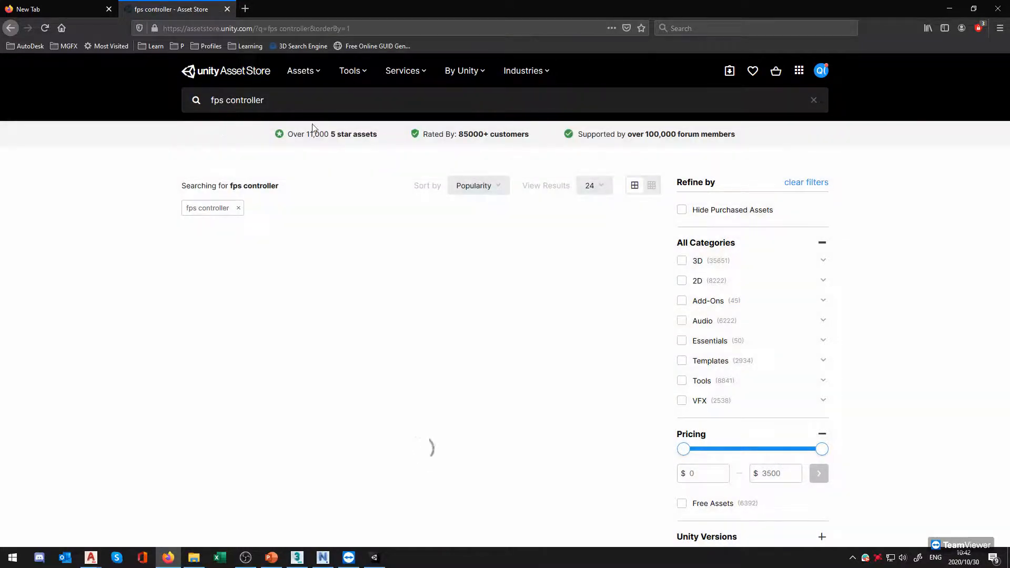
scroll(447, 286, down, 5)
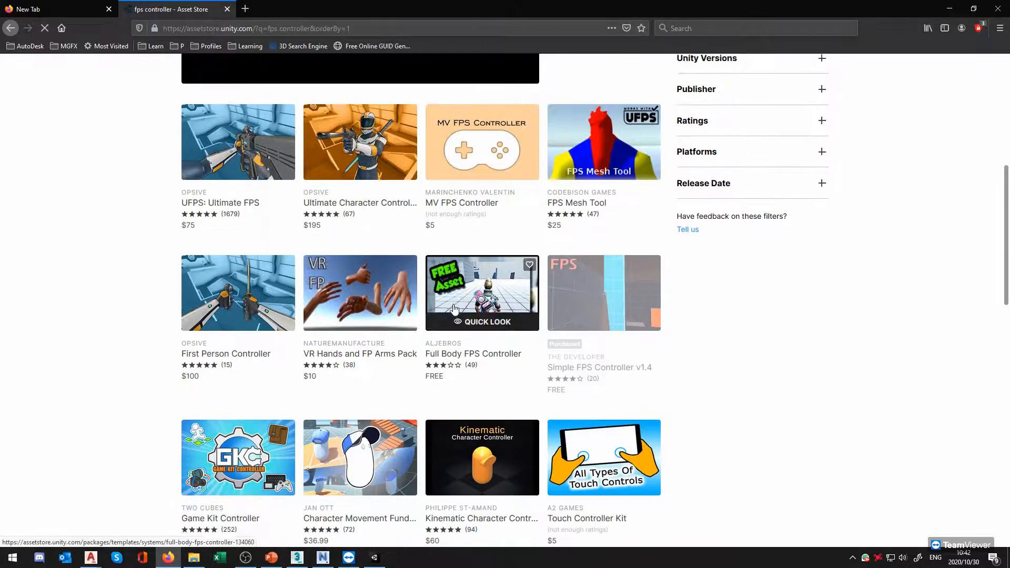
scroll(473, 327, down, 13)
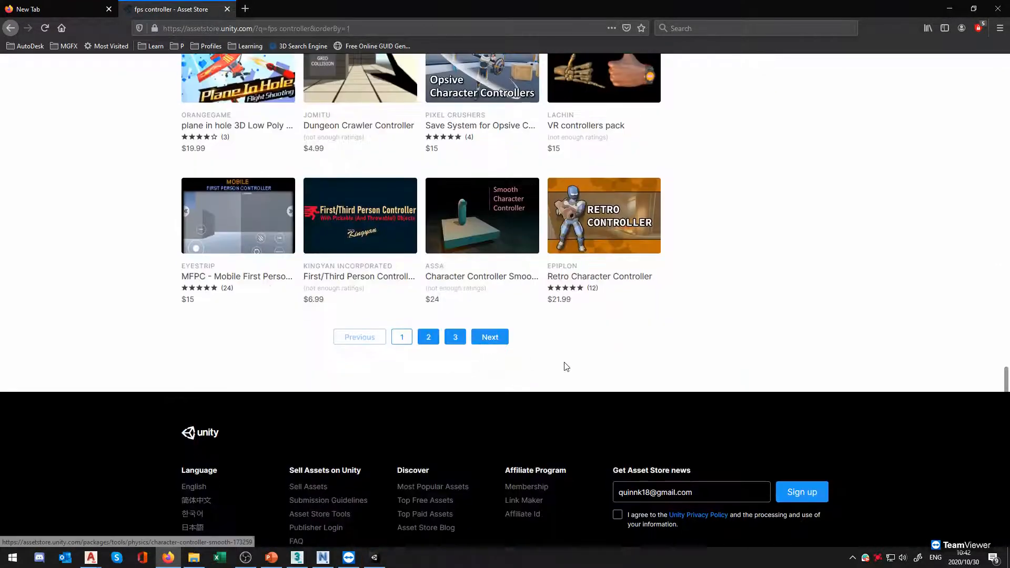
scroll(577, 368, up, 15)
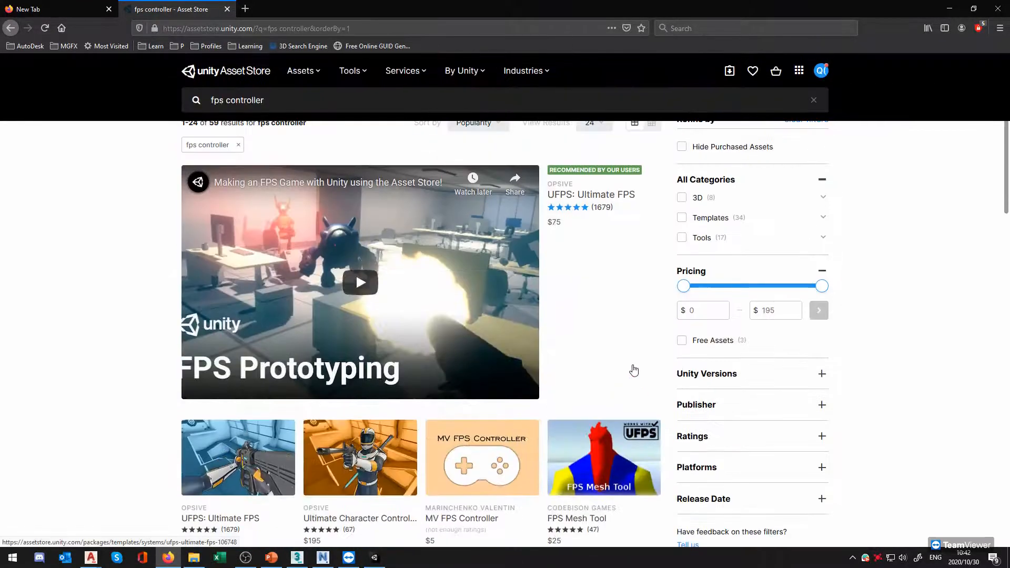
scroll(634, 371, up, 1)
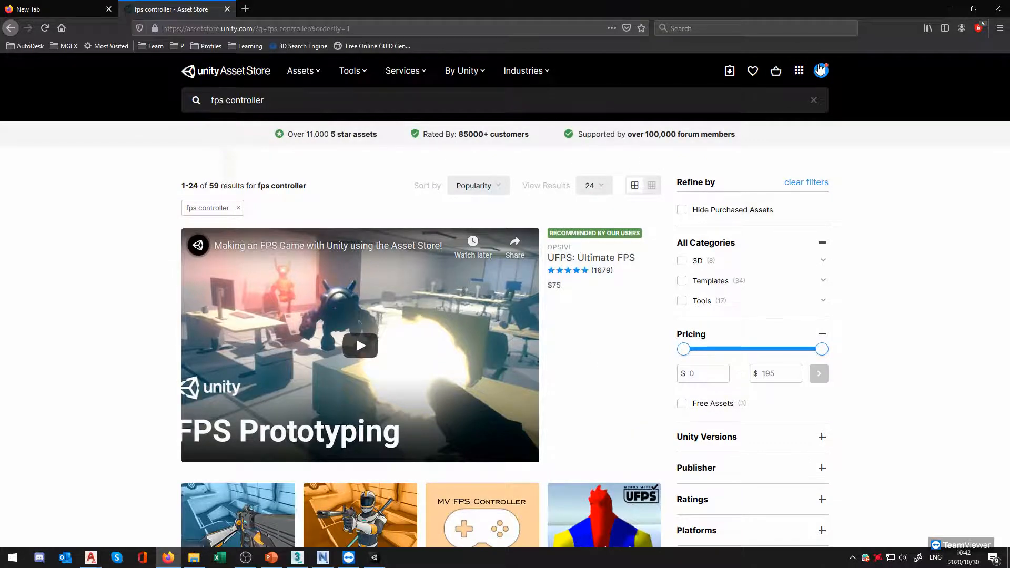
Look through the My Assets list and open the publisher page of the First Person All-in-One asset
click(820, 69)
click(720, 167)
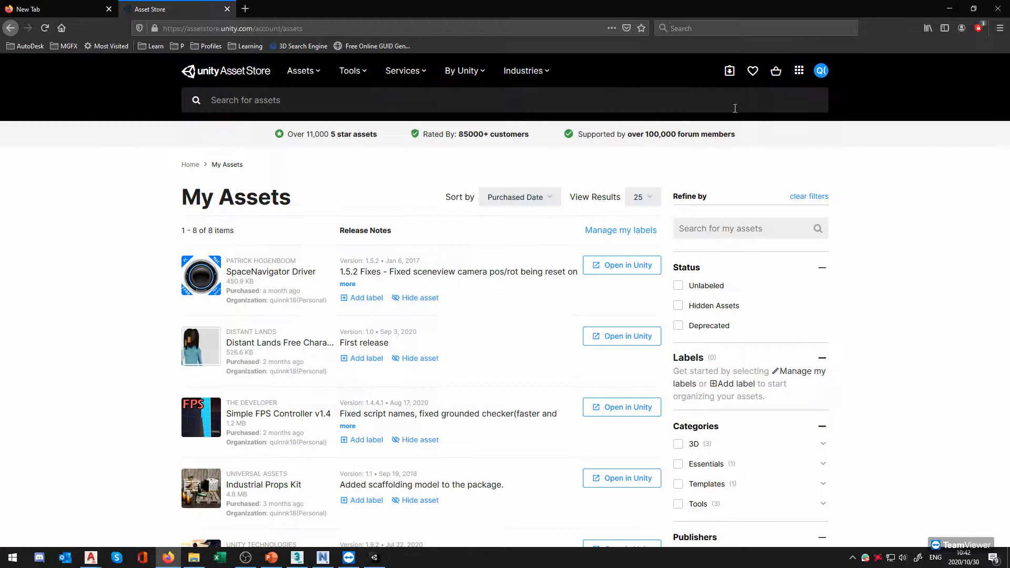
click(821, 71)
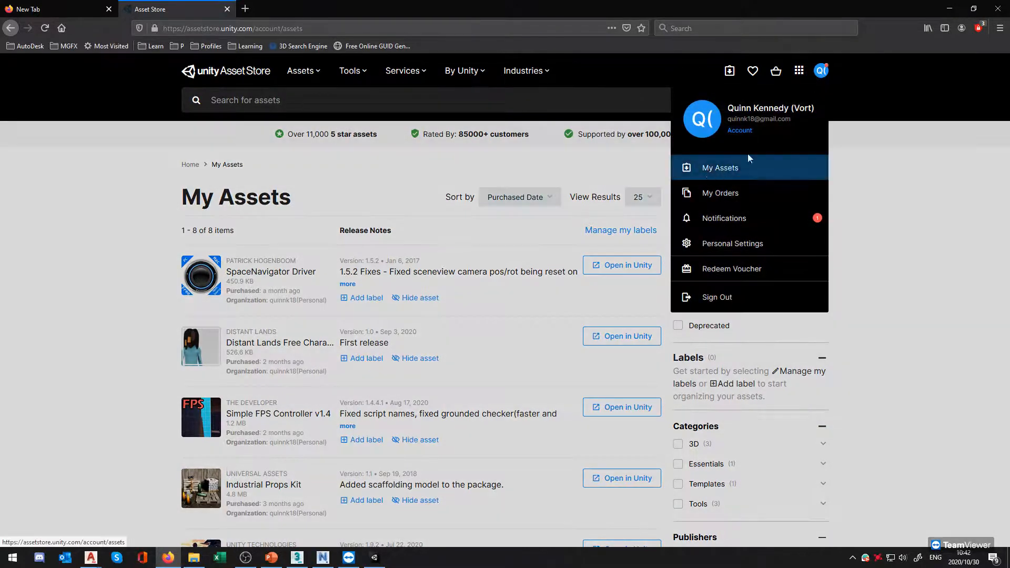
click(980, 178)
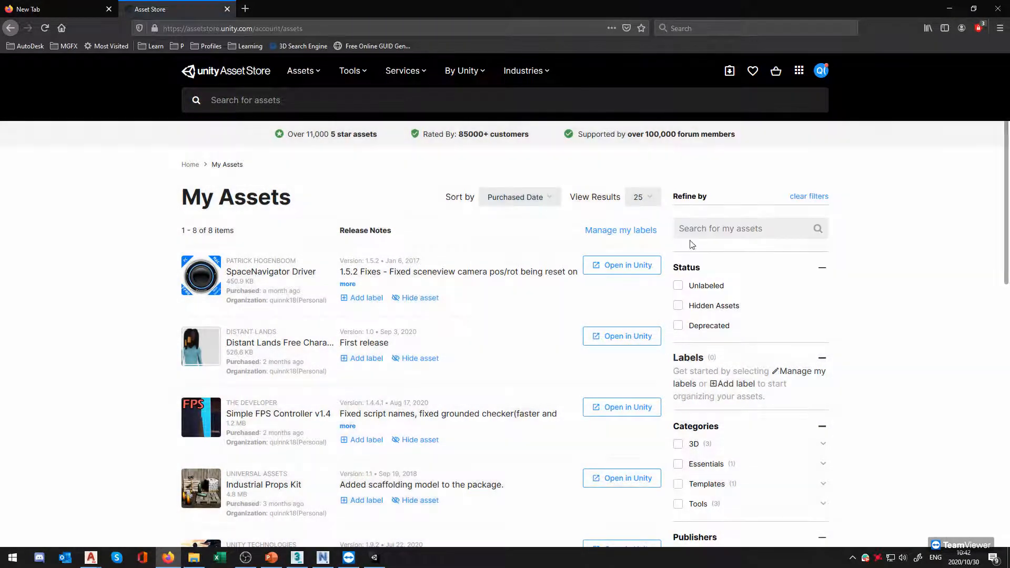
scroll(397, 395, down, 8)
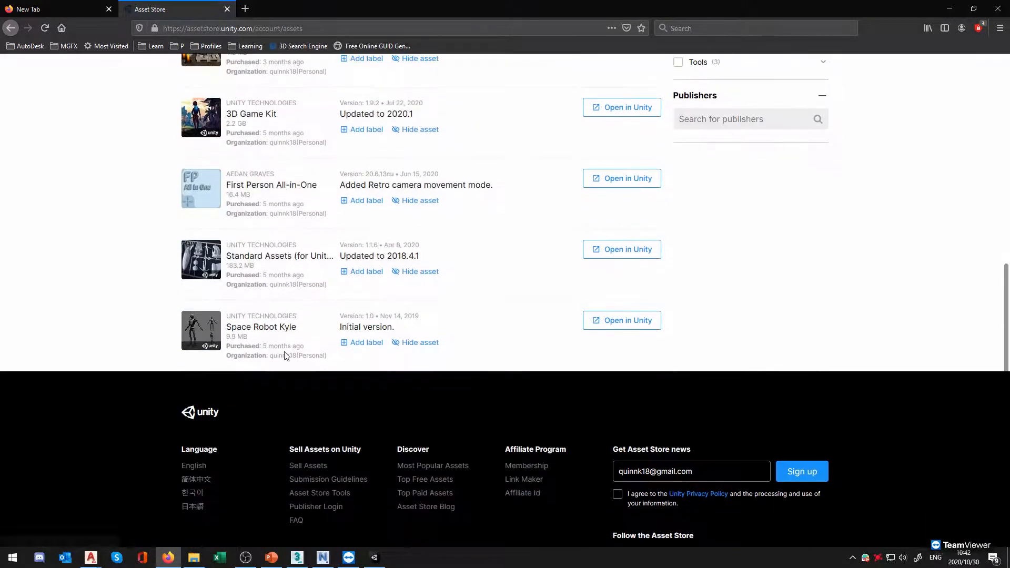
scroll(286, 357, up, 1)
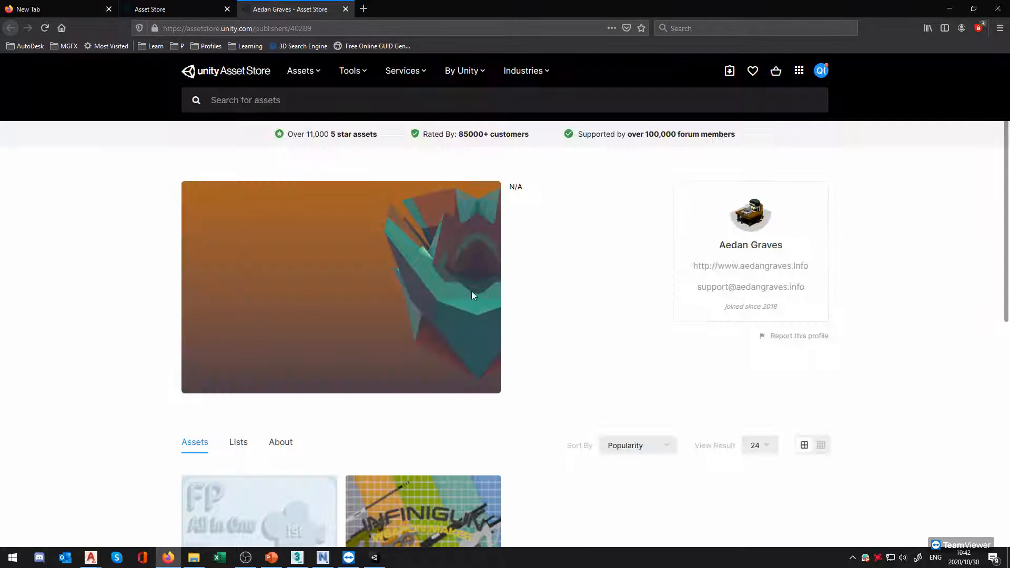
Open the First Person All-in-One product page from the publisher's assets
scroll(560, 291, down, 2)
scroll(575, 326, up, 2)
scroll(704, 313, down, 5)
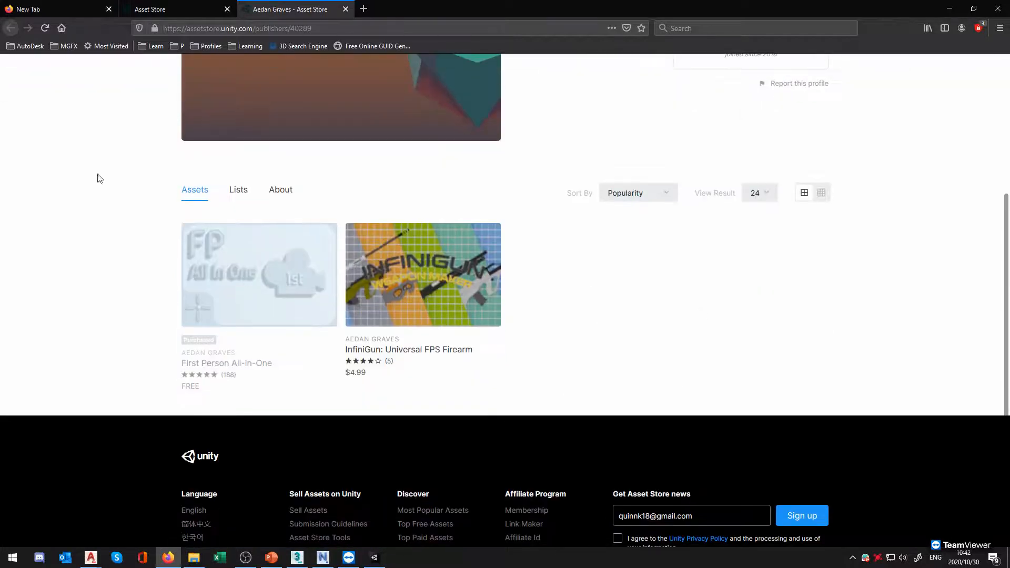
click(314, 342)
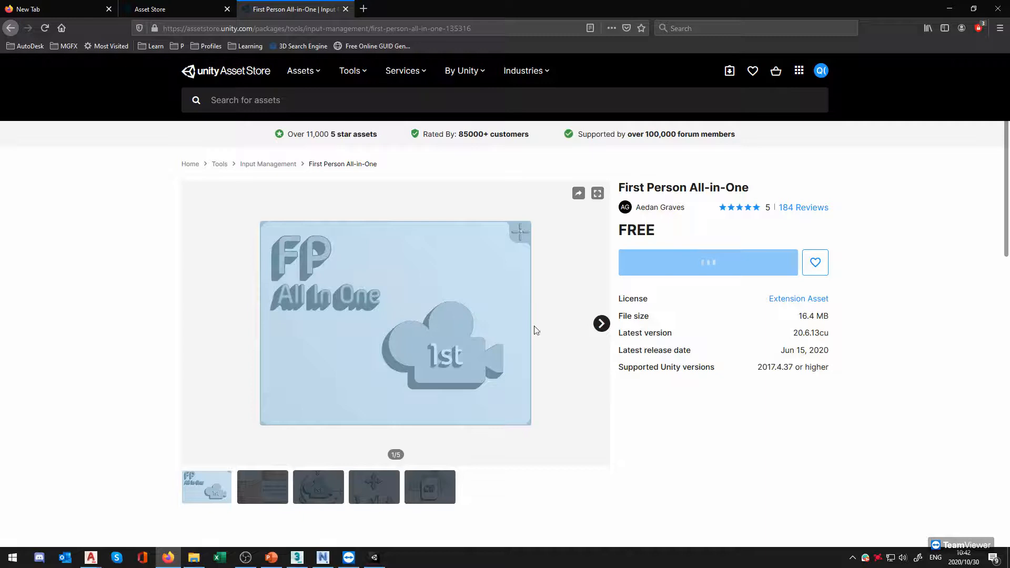
Review the First Person All-in-One product page and open the asset in the Unity Editor
drag(634, 187, 750, 188)
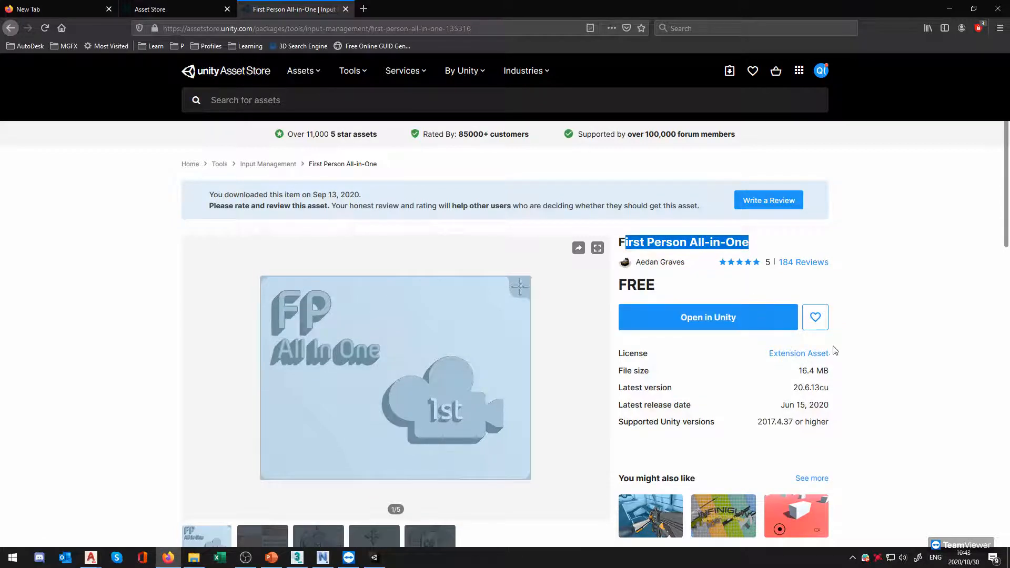
scroll(836, 351, down, 2)
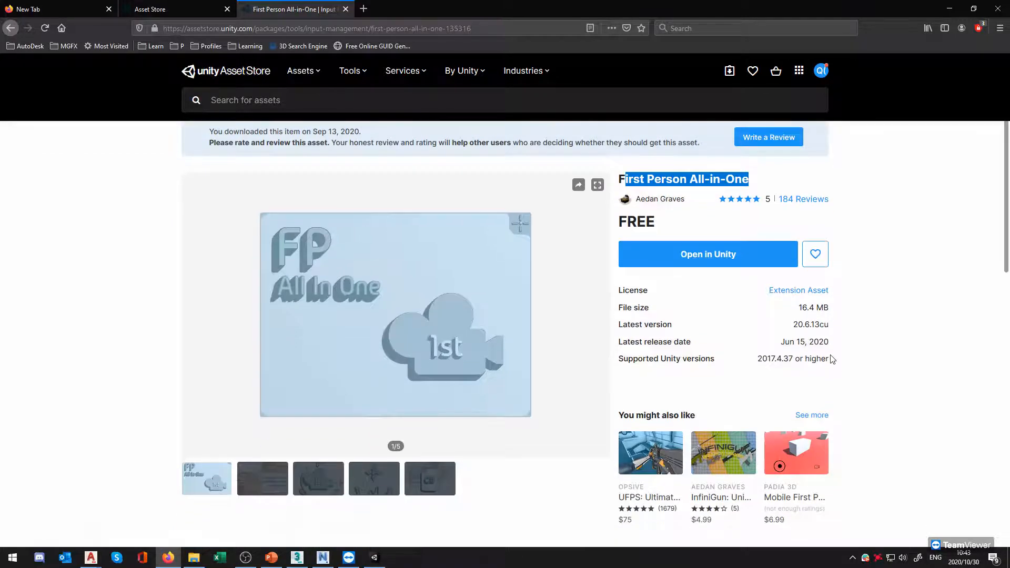
scroll(646, 395, down, 3)
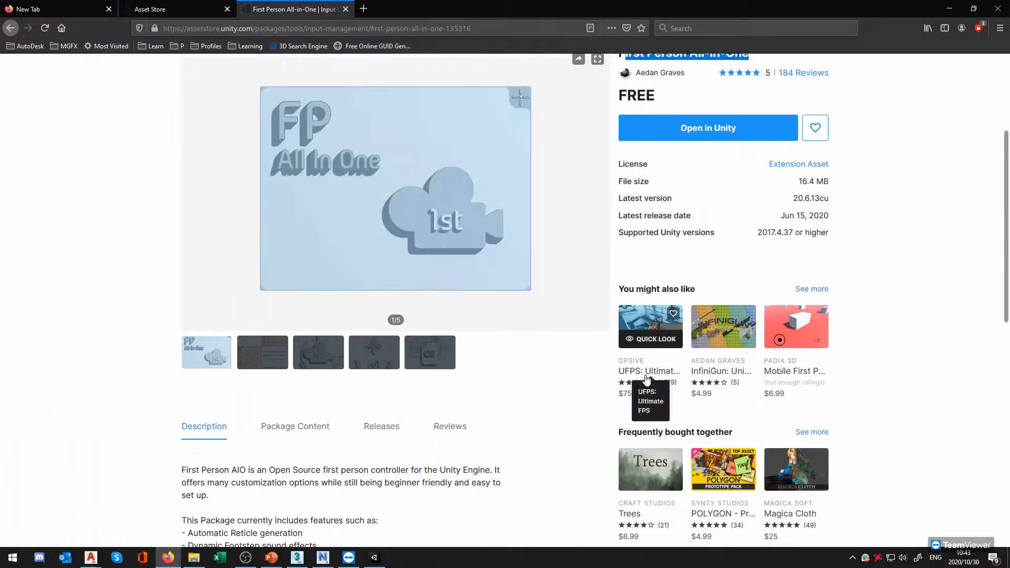
scroll(401, 381, up, 4)
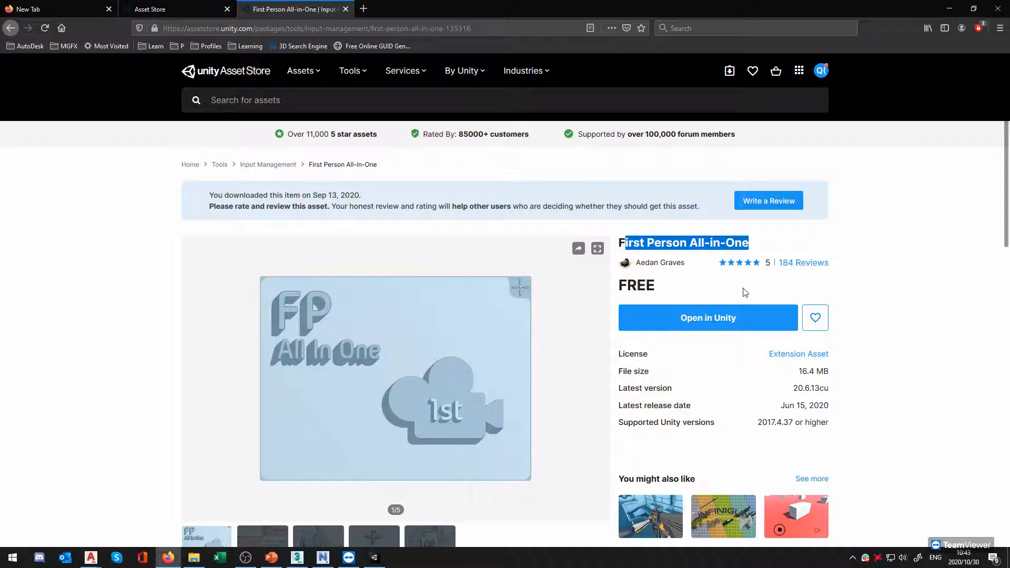
click(716, 331)
click(714, 328)
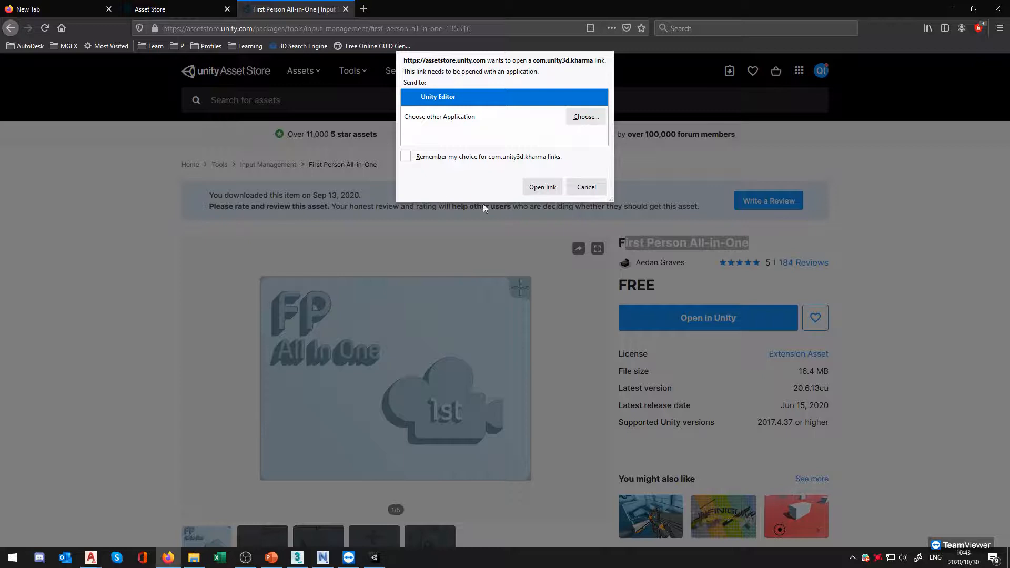
click(536, 188)
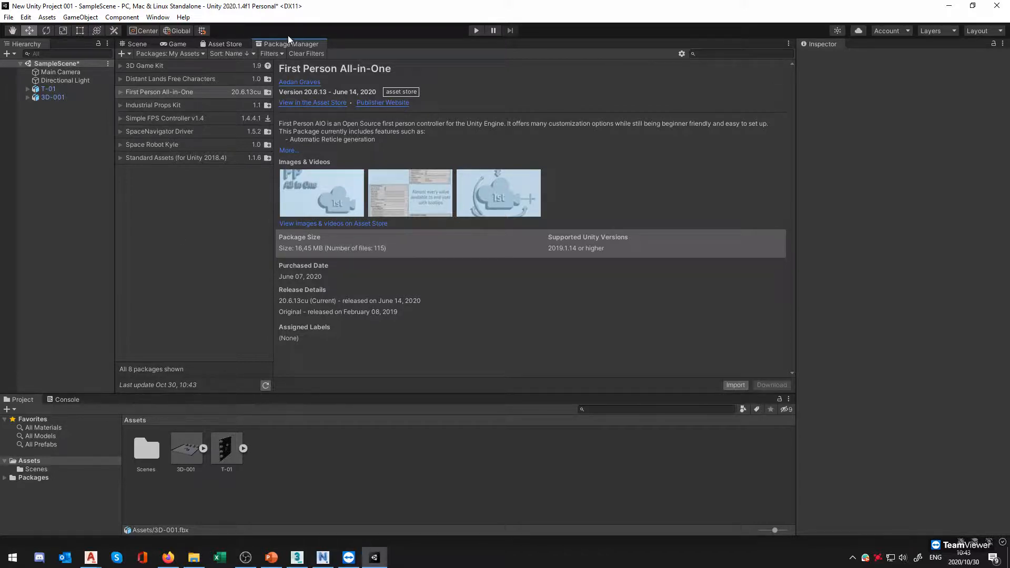
Check the Asset Store notice inside the Unity Editor and return to the Package Manager
click(227, 45)
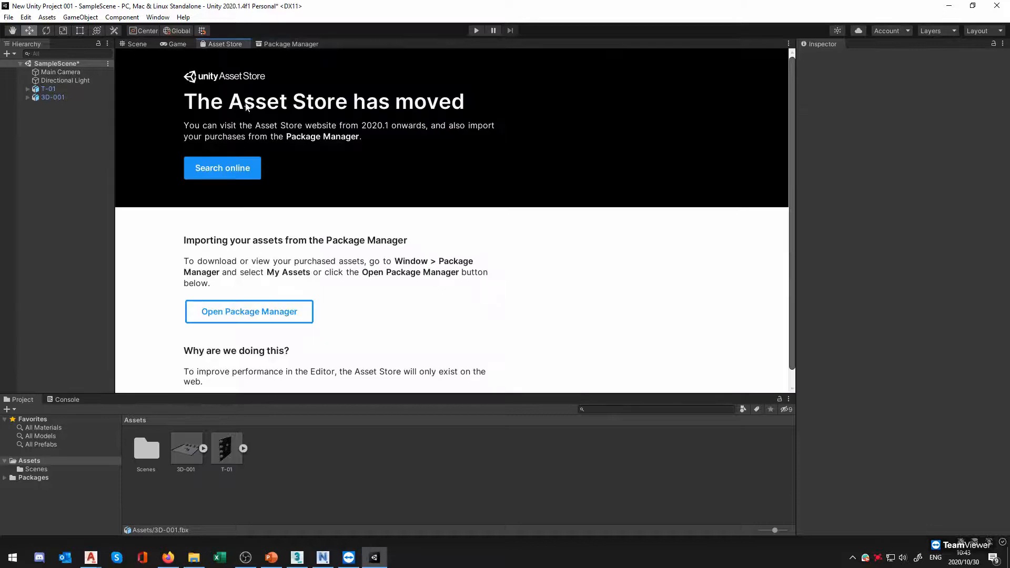
click(244, 316)
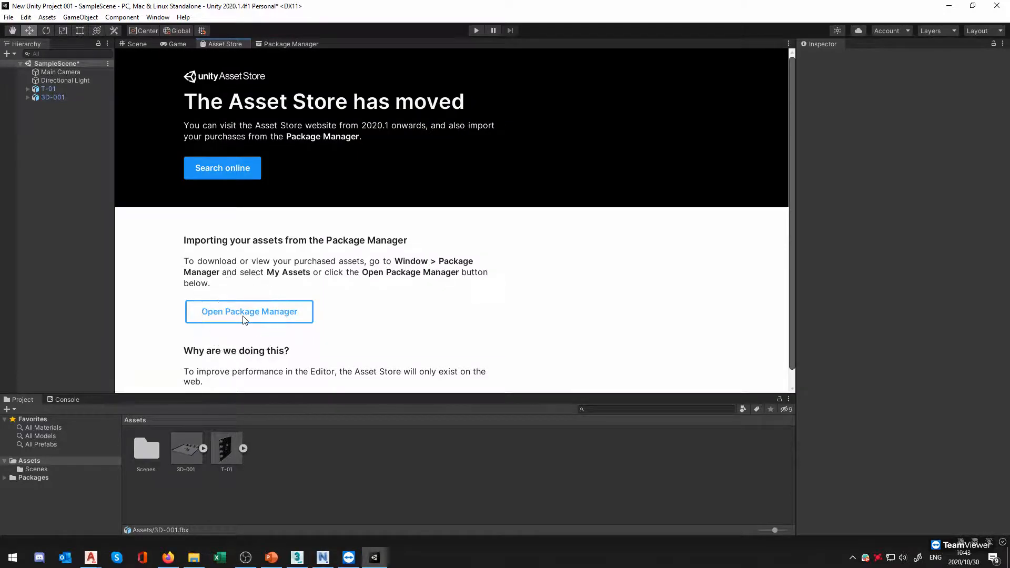
click(292, 44)
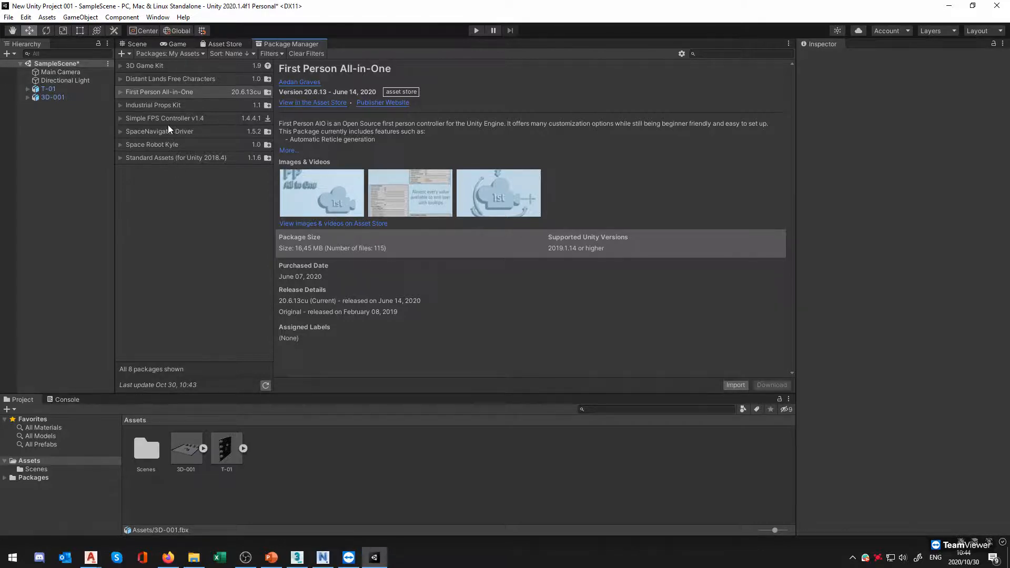
Look through the details of the other My Assets packages, including Industrial Props Kit, Simple FPS Controller v1.4, SpaceNavigator Driver and Space Robot Kyle
click(179, 108)
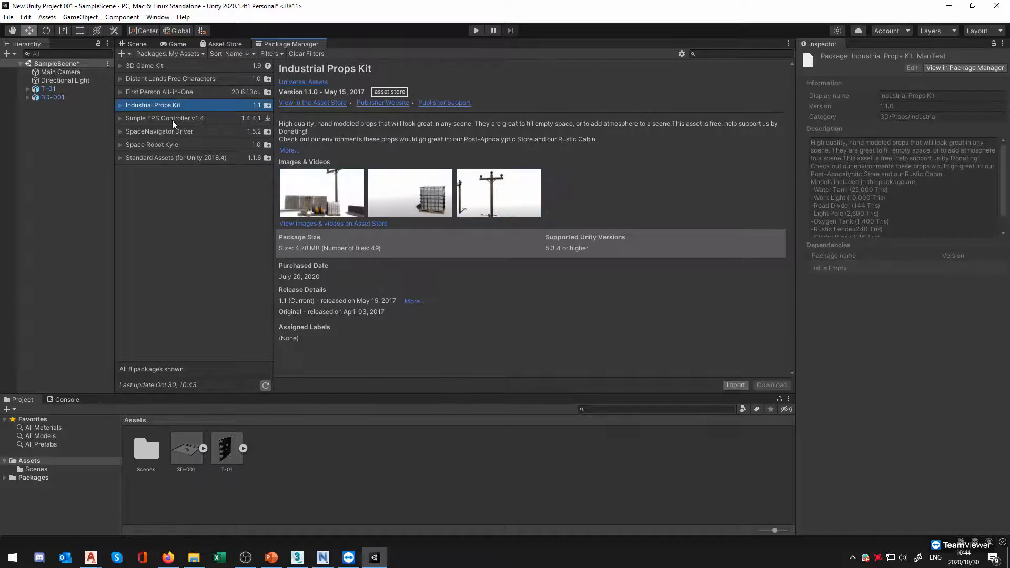
click(174, 122)
click(164, 137)
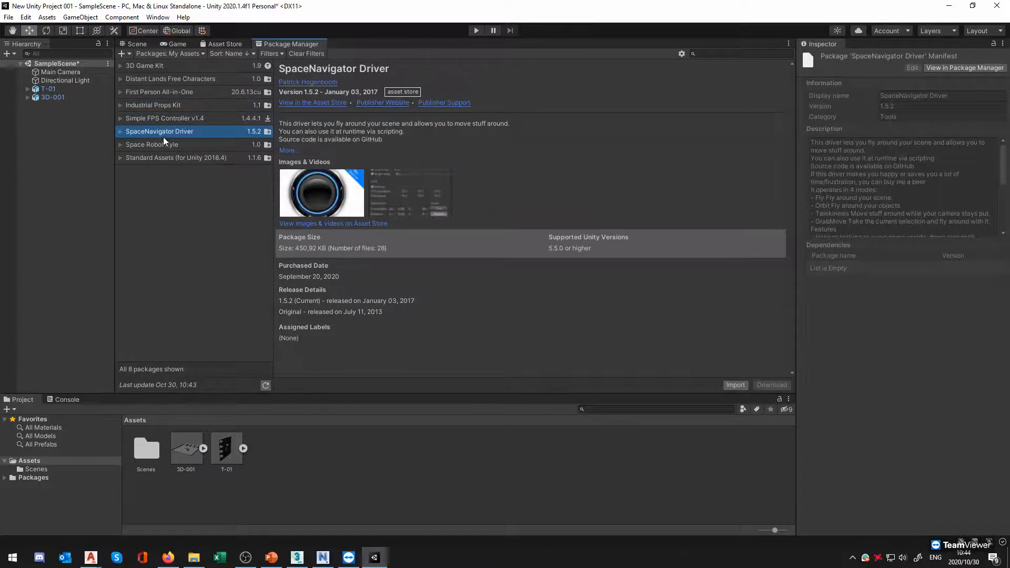
click(173, 123)
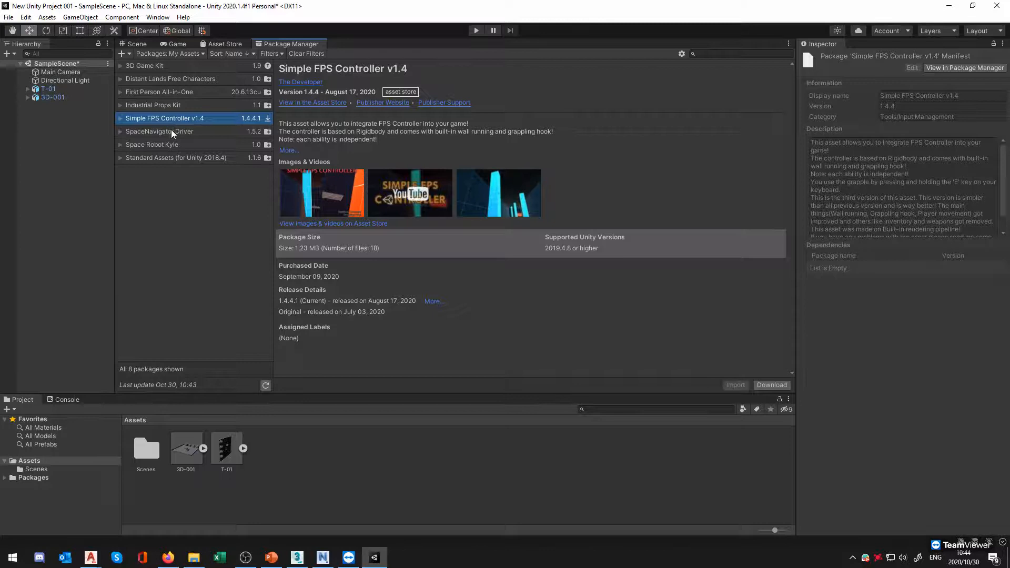
click(173, 133)
click(172, 120)
click(189, 133)
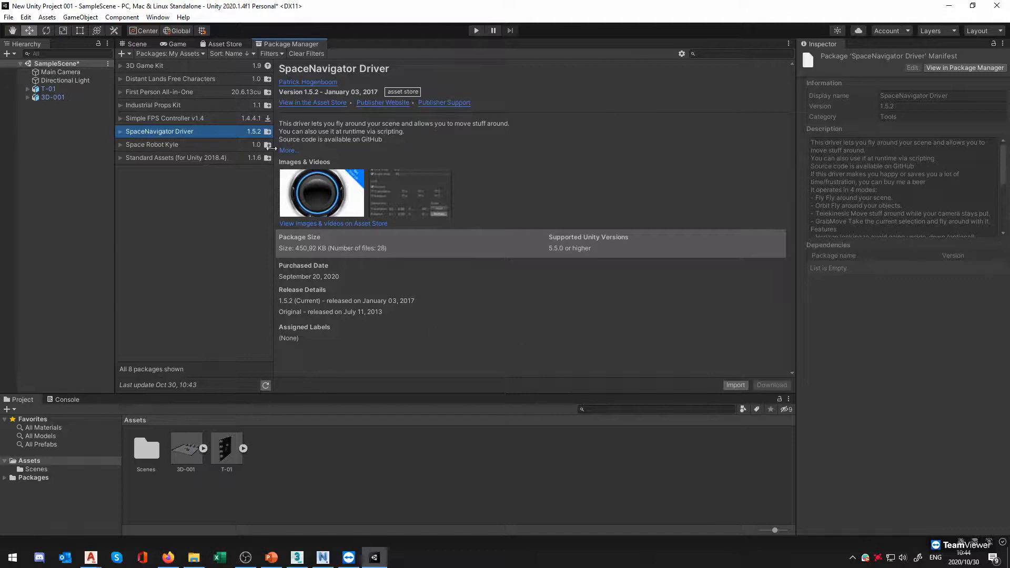
click(189, 149)
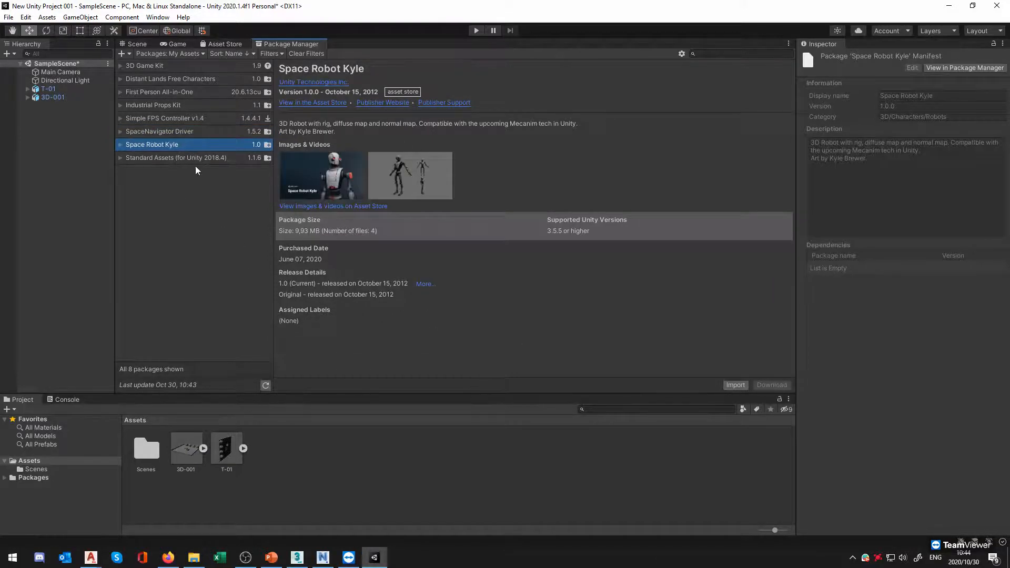
click(197, 160)
click(174, 92)
click(172, 80)
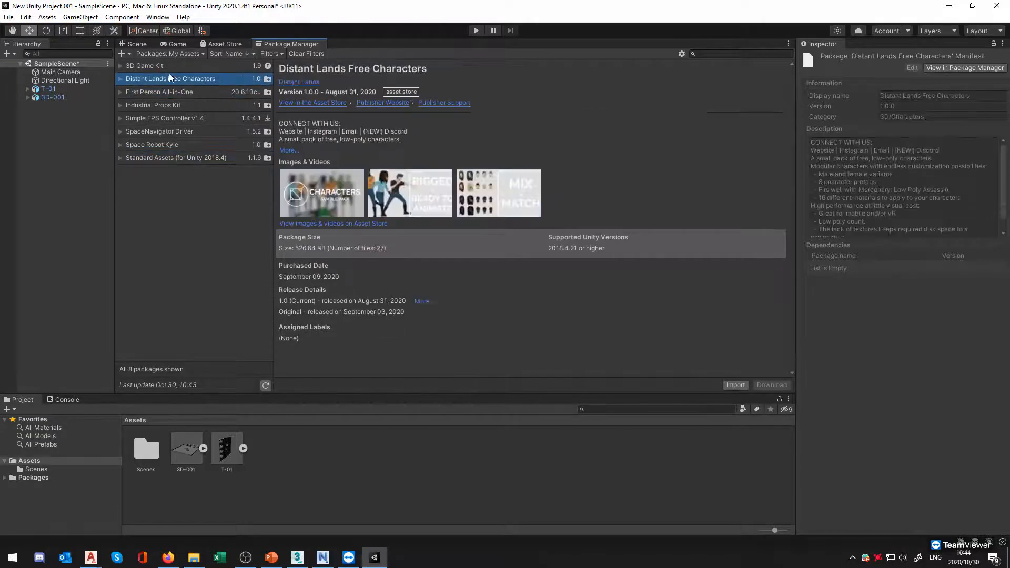
Import the First Person All-in-One package into the project with all of its files included
click(219, 92)
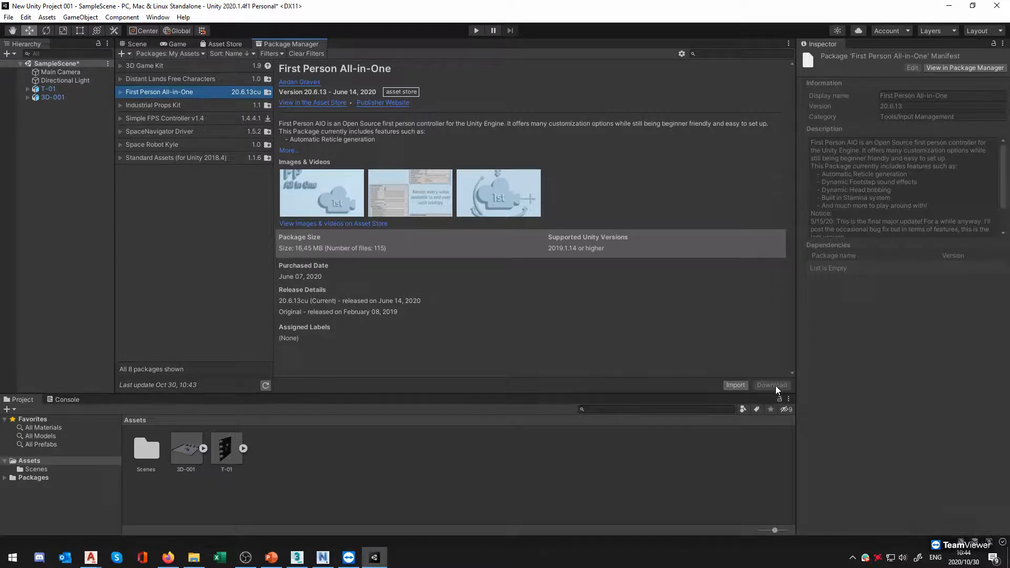
click(737, 385)
click(735, 386)
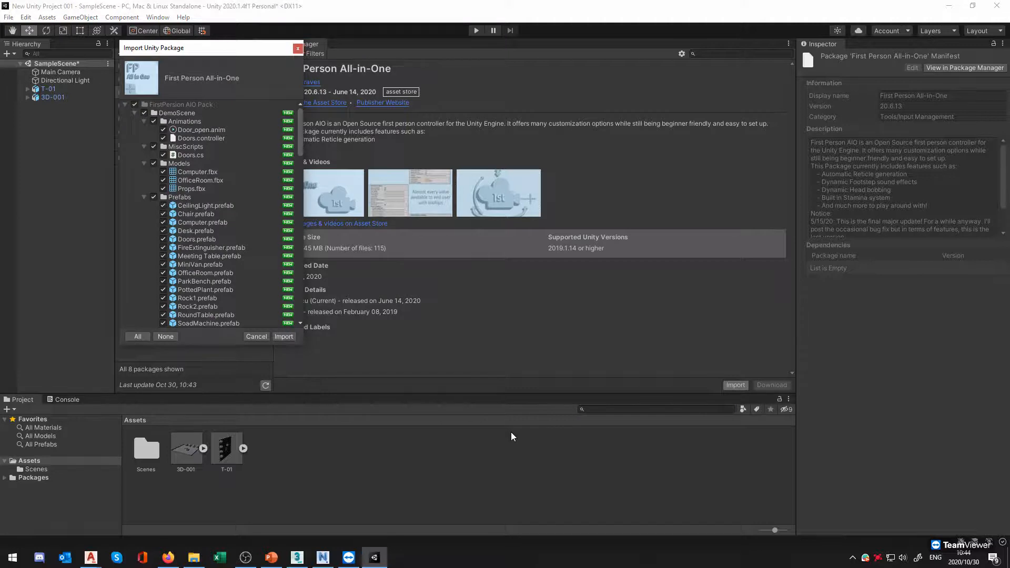
click(283, 336)
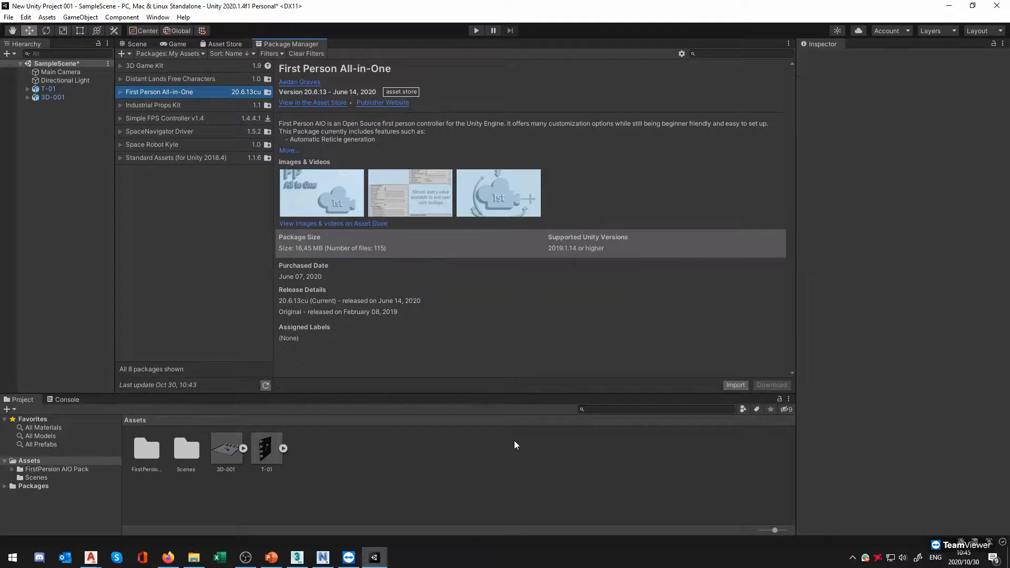
Examine the imported FirstPersion AIO Pack and its DemoScene and FirstPersonAIO subfolders in the project assets
click(56, 470)
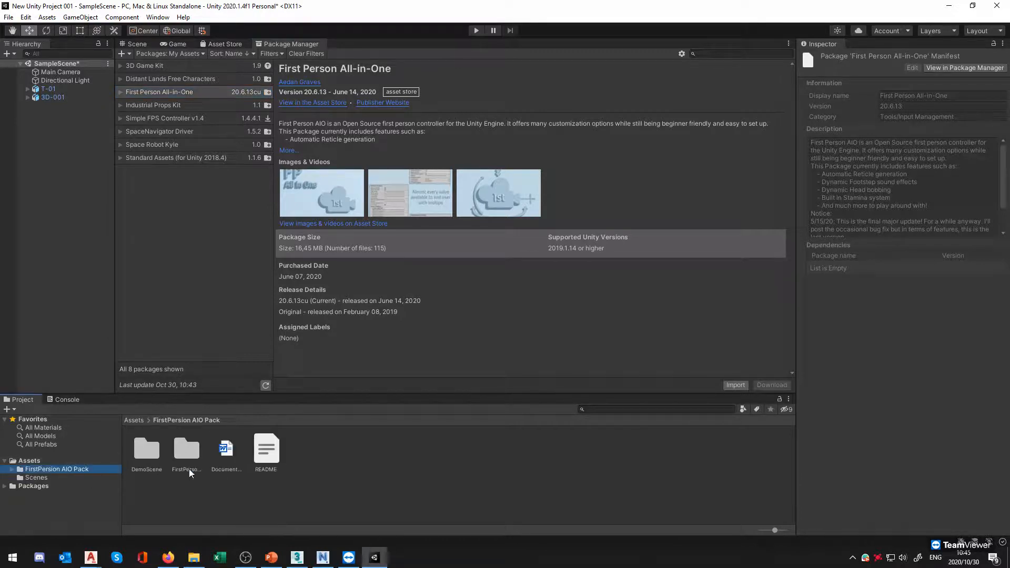
click(36, 477)
double_click(153, 452)
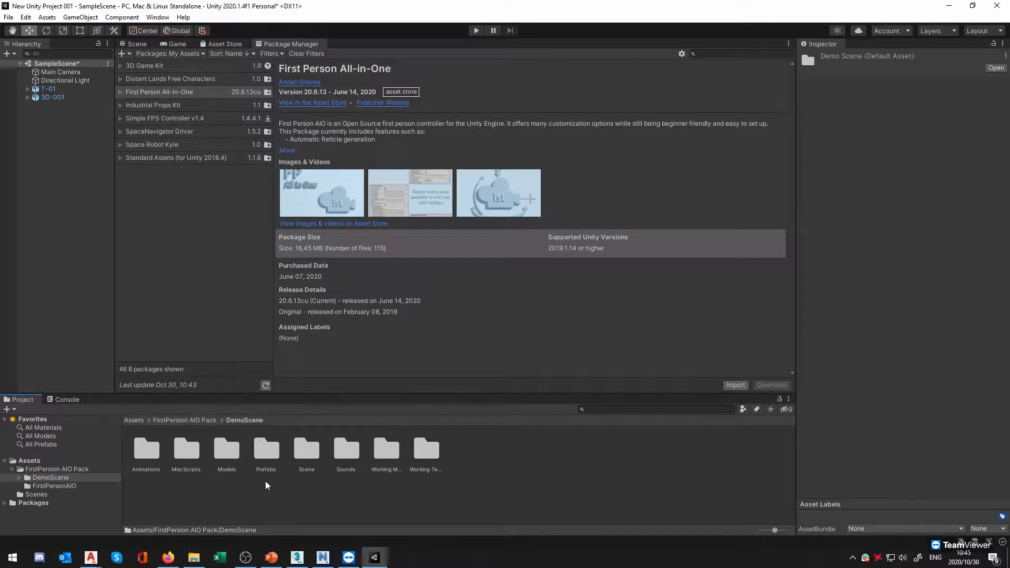
click(63, 495)
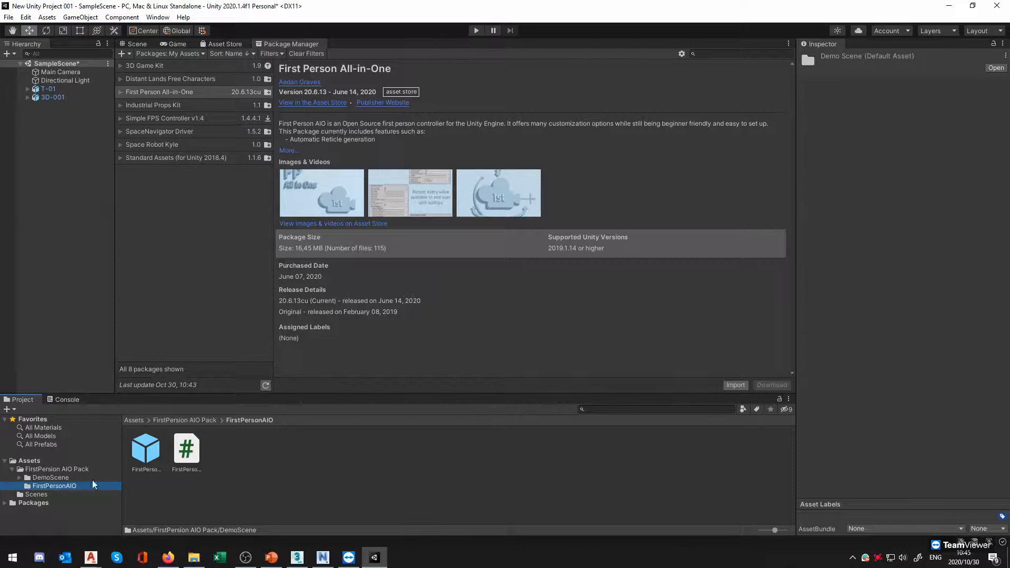
click(48, 471)
click(55, 479)
click(32, 469)
click(35, 461)
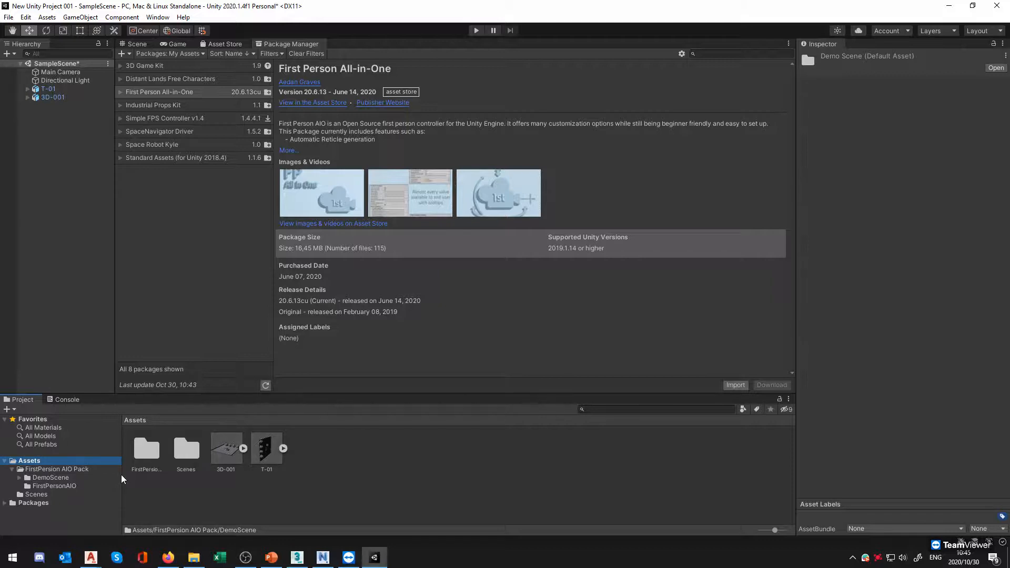
click(155, 463)
click(375, 447)
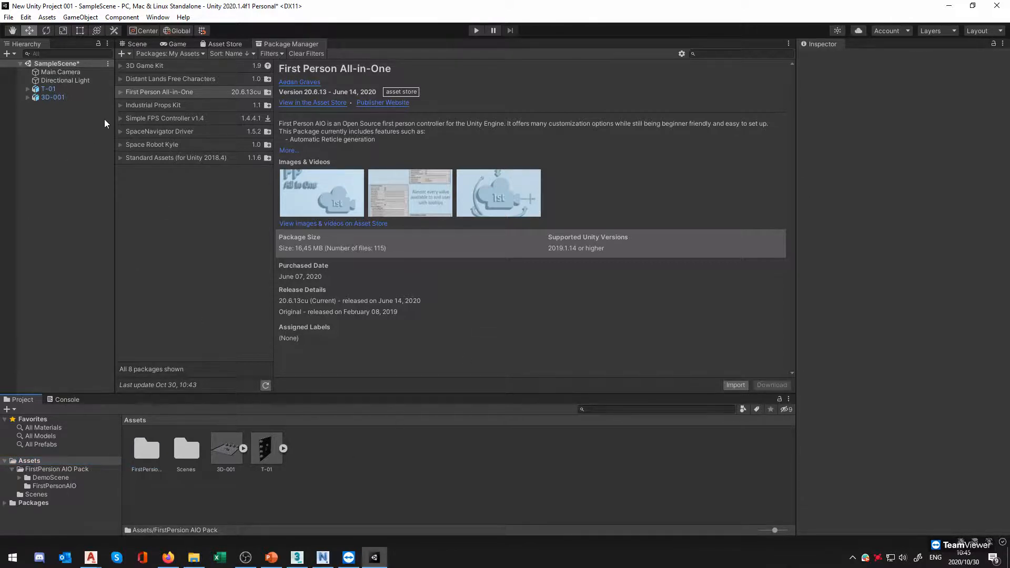
Return to the Scene view and open the FirstPersonAIO folder inside the FirstPersion AIO Pack
click(139, 45)
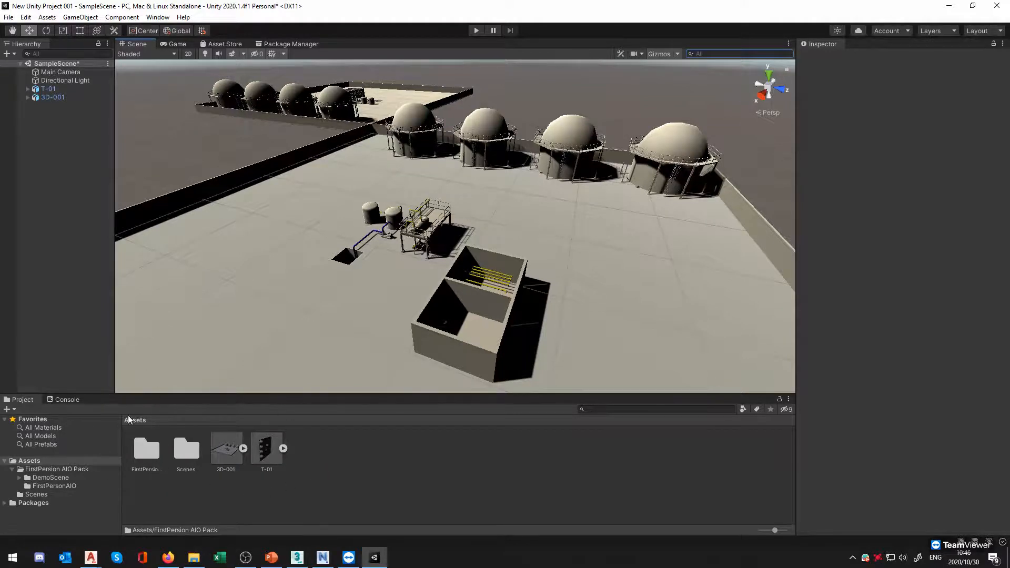
click(152, 453)
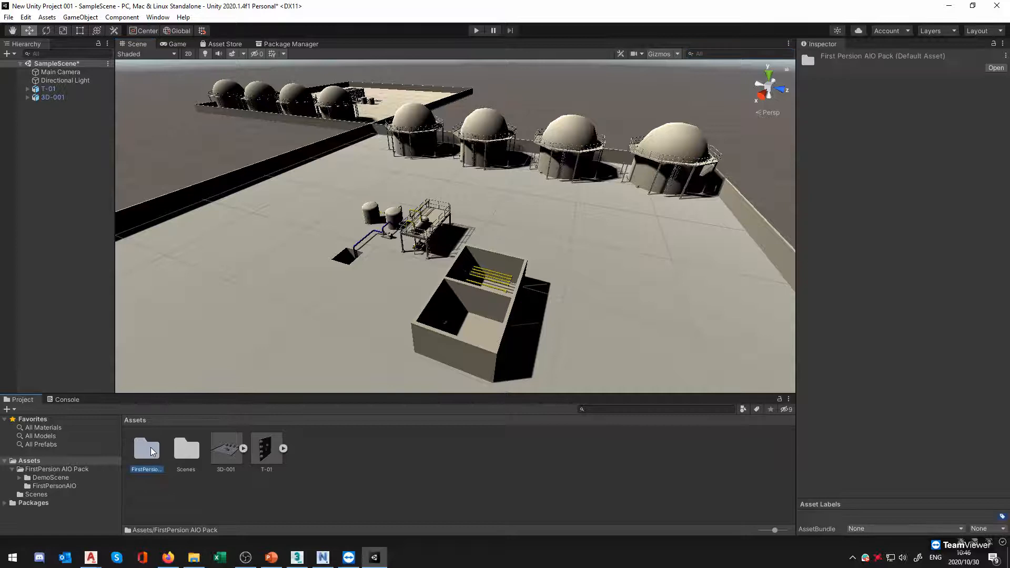
double_click(151, 447)
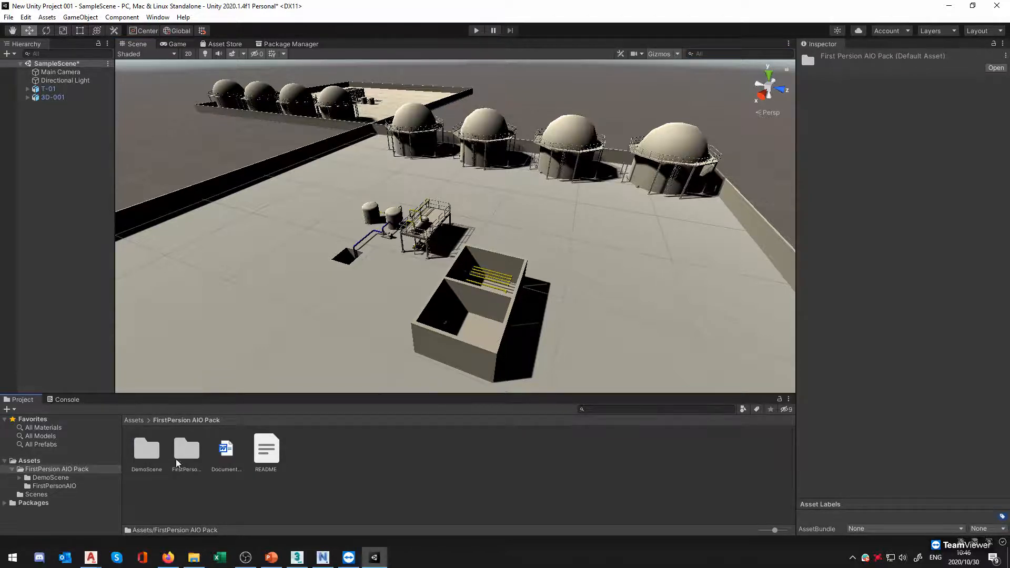
click(272, 466)
click(226, 452)
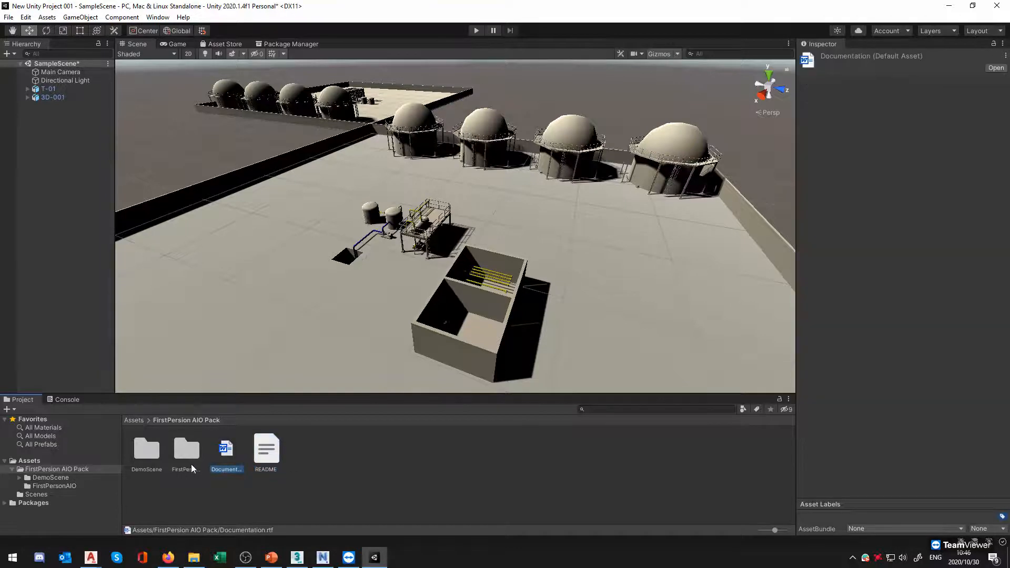
click(187, 459)
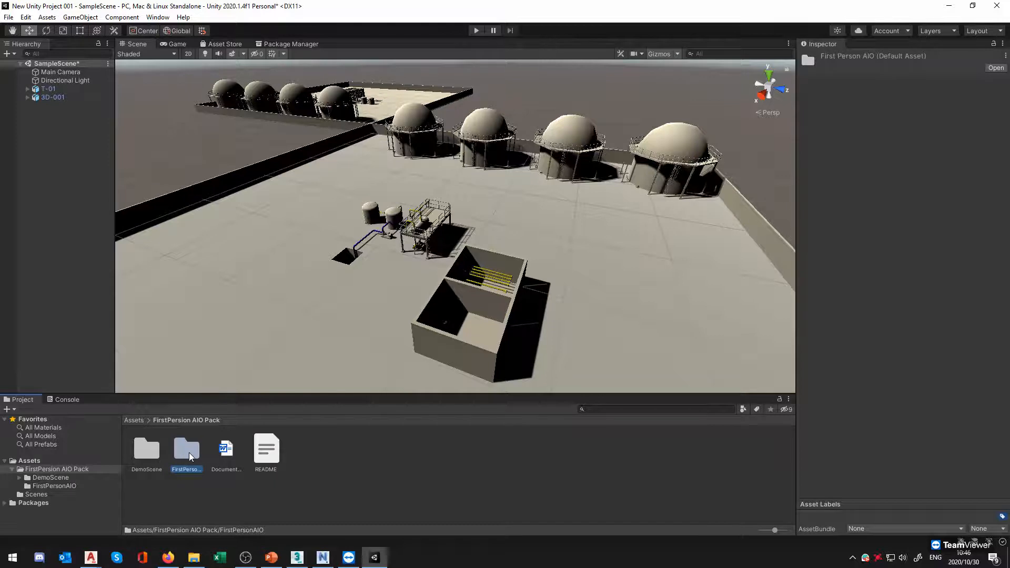
double_click(188, 456)
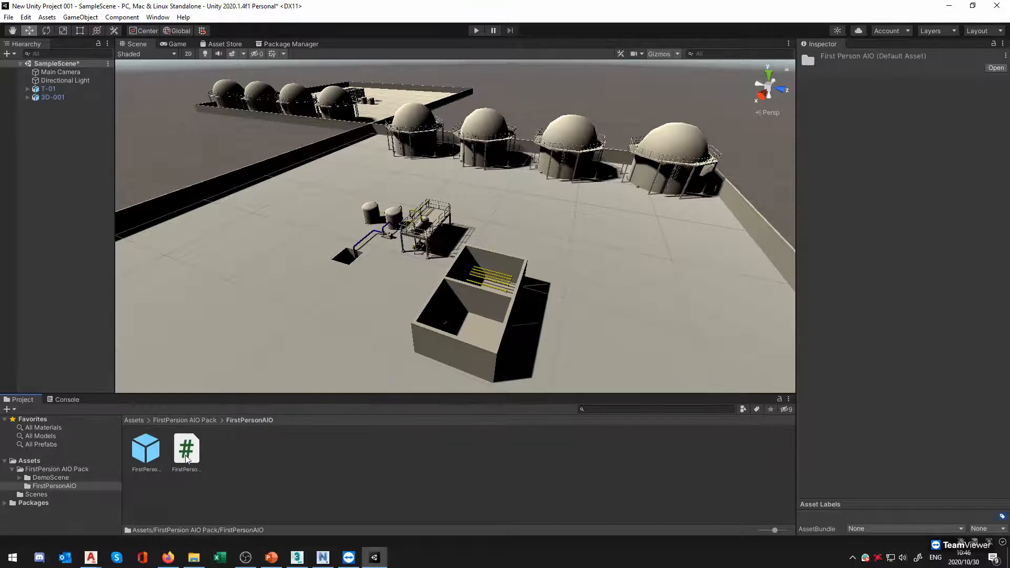
Examine the properties of the FirstPerson-AIO prefab and the change log of its script
click(153, 456)
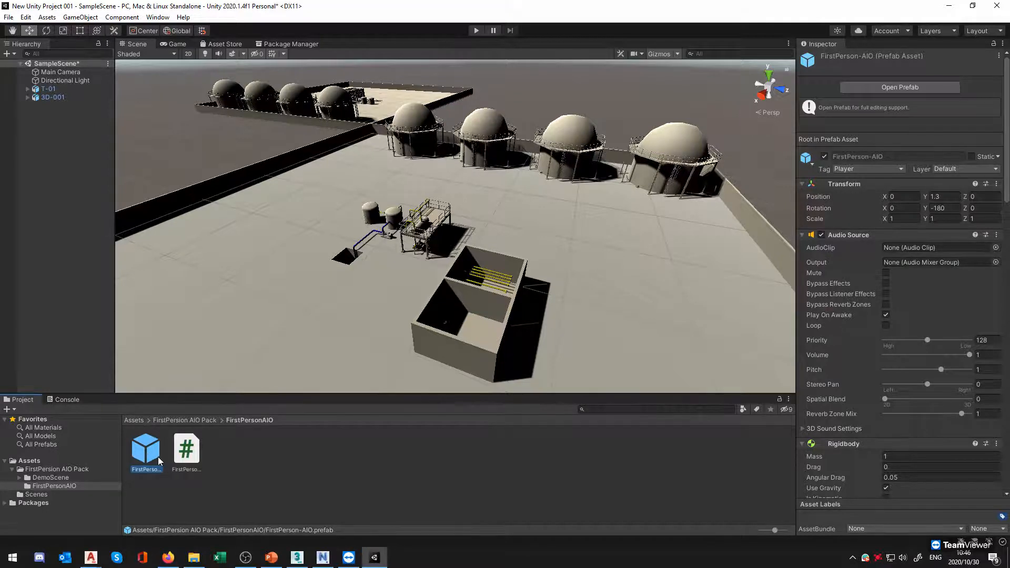
scroll(880, 470, down, 15)
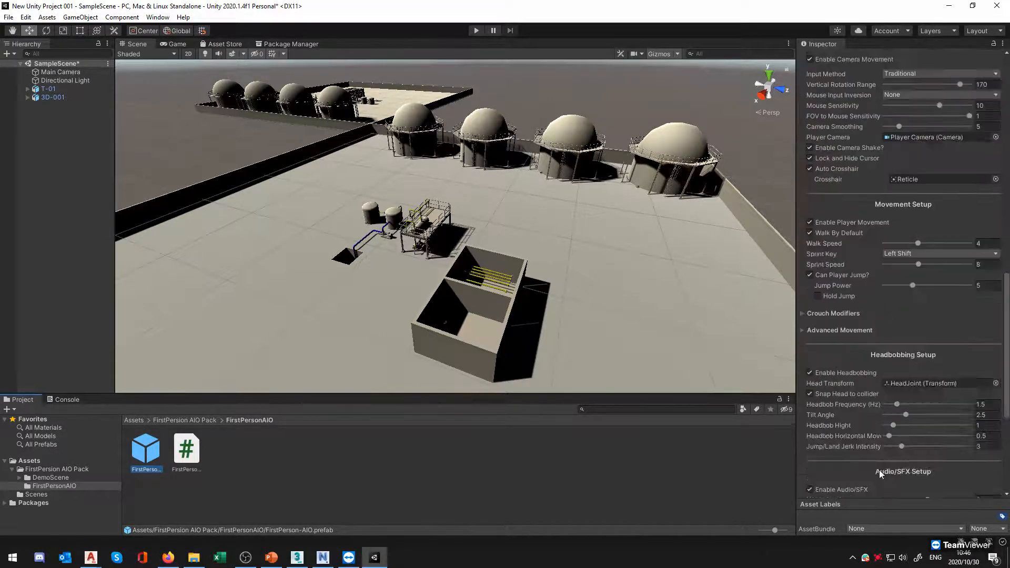
scroll(928, 356, up, 10)
scroll(927, 356, up, 4)
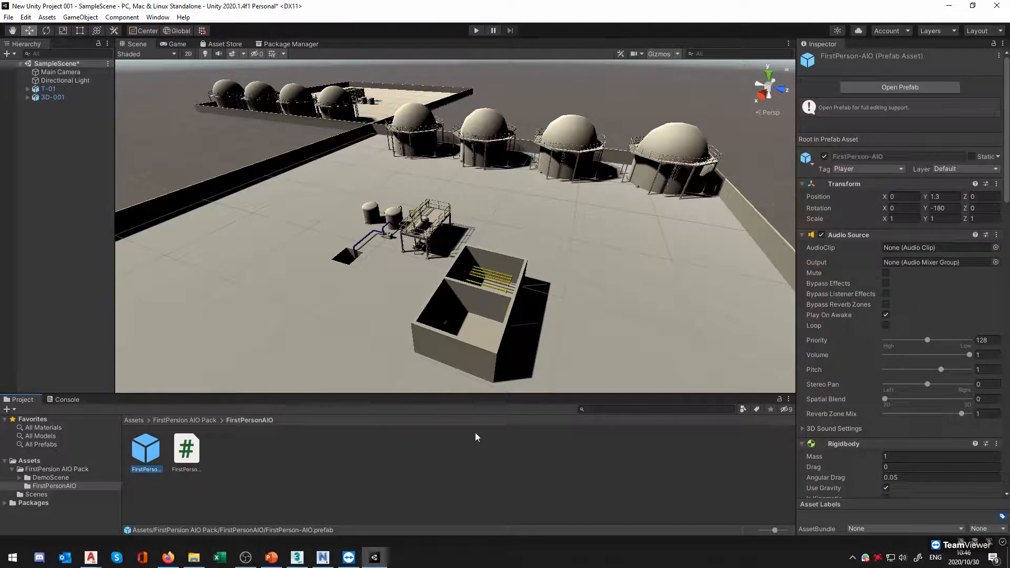
click(189, 455)
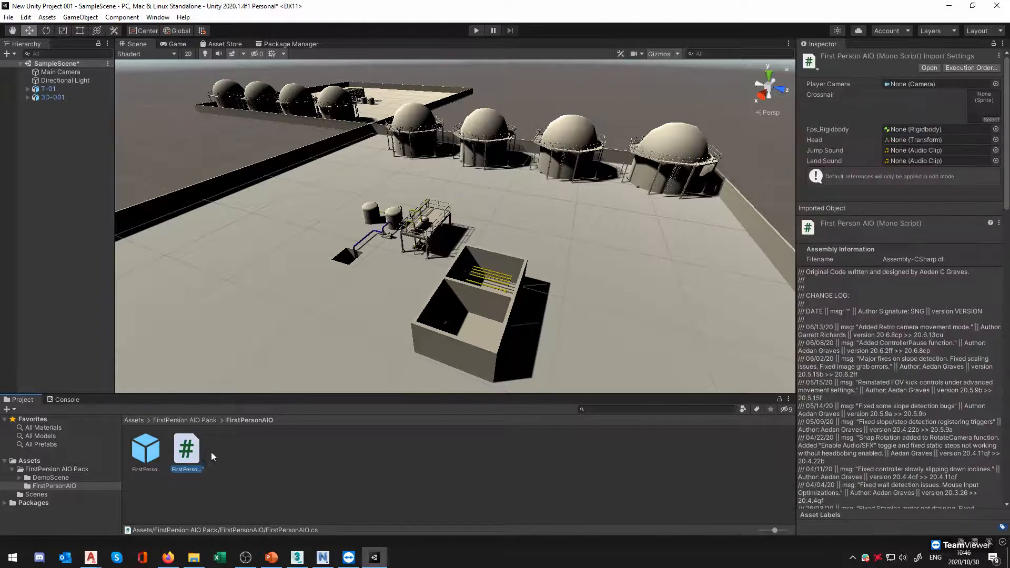
scroll(905, 337, down, 10)
scroll(889, 405, up, 10)
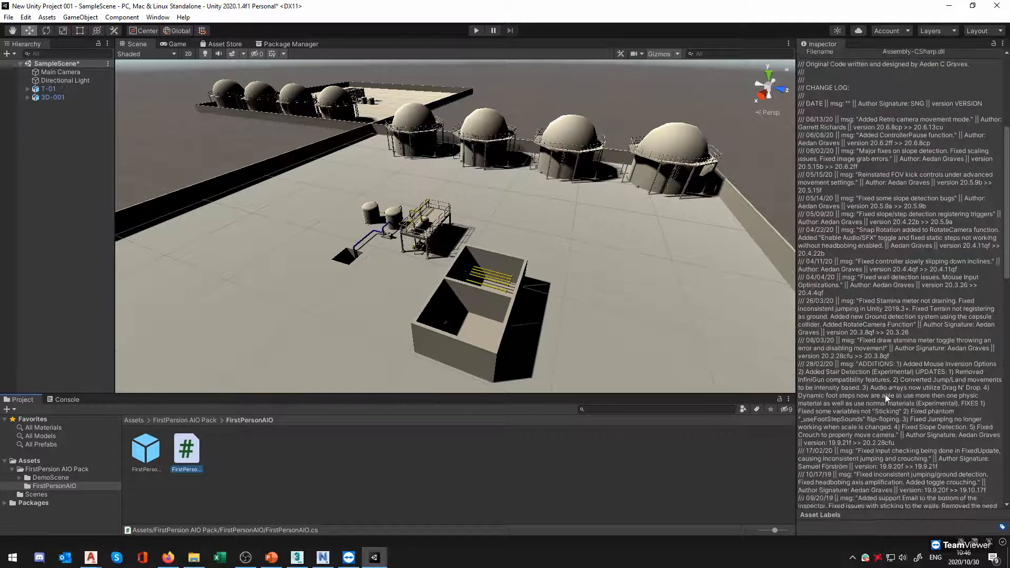
click(146, 453)
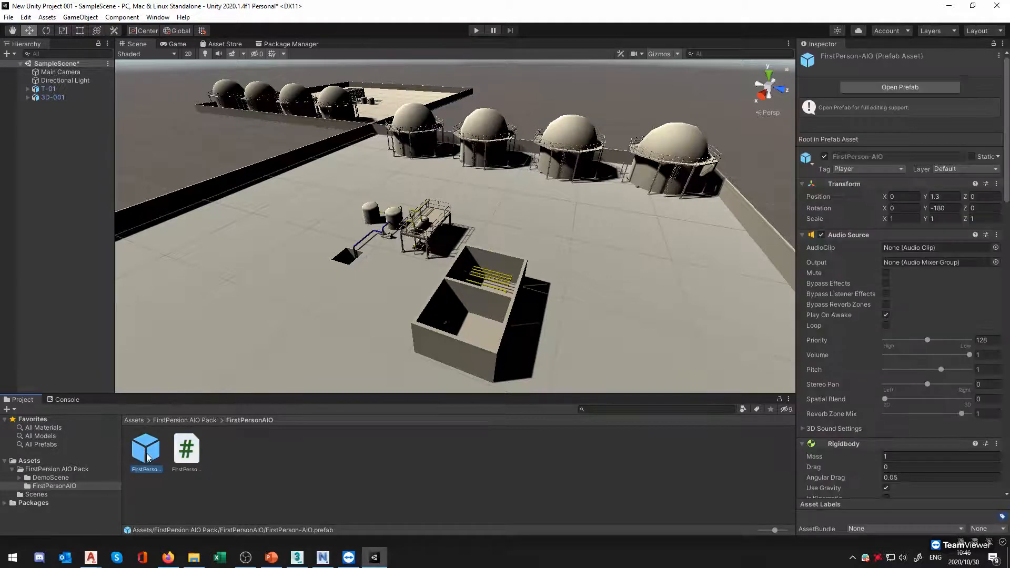
Add the FirstPerson-AIO prefab to the SampleScene hierarchy
drag(44, 163, 46, 157)
middle_drag(290, 258, 379, 363)
middle_drag(519, 341, 456, 310)
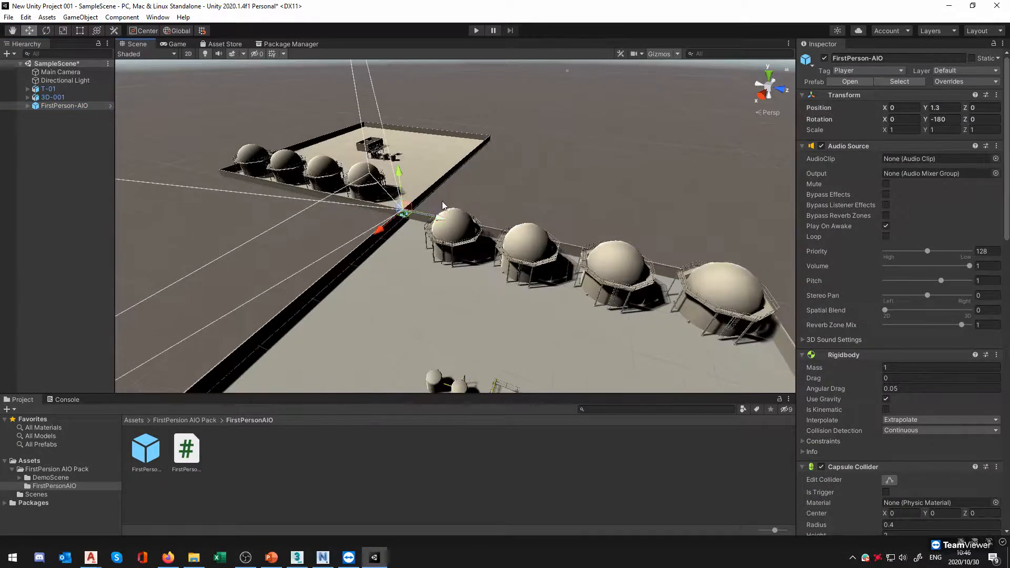
Move FirstPerson-AIO to about X 10.235, Z 4.28, onto the floor inside the boundary wall near the domed tanks
scroll(442, 206, up, 8)
middle_drag(322, 249, 421, 308)
scroll(473, 295, up, 4)
scroll(497, 310, up, 3)
alt+drag(496, 323, 584, 332)
scroll(405, 332, up, 2)
middle_drag(406, 332, 553, 206)
scroll(480, 202, up, 5)
alt+drag(542, 219, 504, 327)
middle_drag(505, 327, 507, 280)
scroll(506, 290, down, 5)
alt+drag(548, 307, 550, 274)
alt+drag(428, 284, 481, 280)
scroll(526, 257, down, 1)
scroll(541, 254, up, 1)
middle_drag(552, 251, 517, 249)
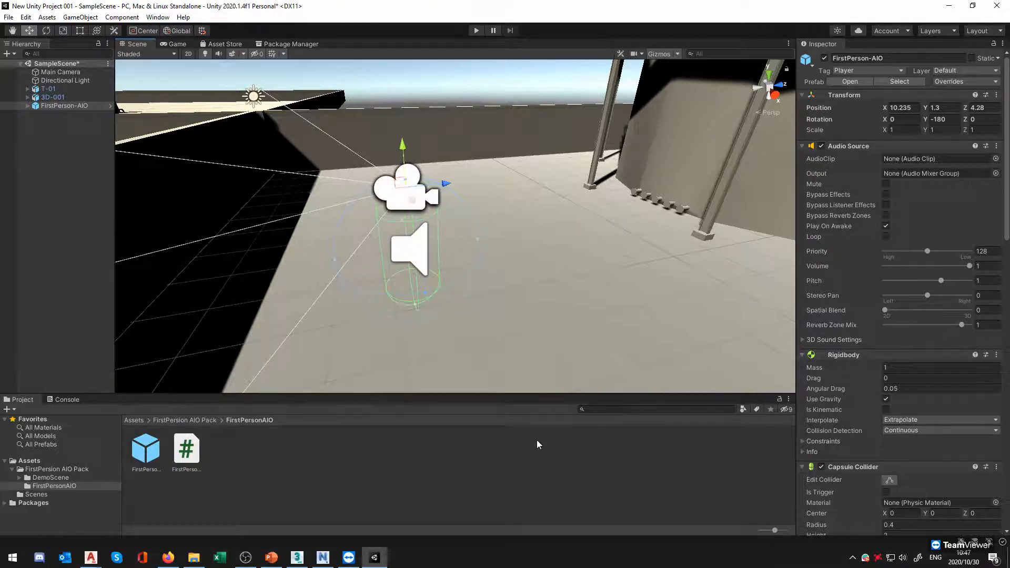
Deselect the first-person controller and save the scene
click(455, 446)
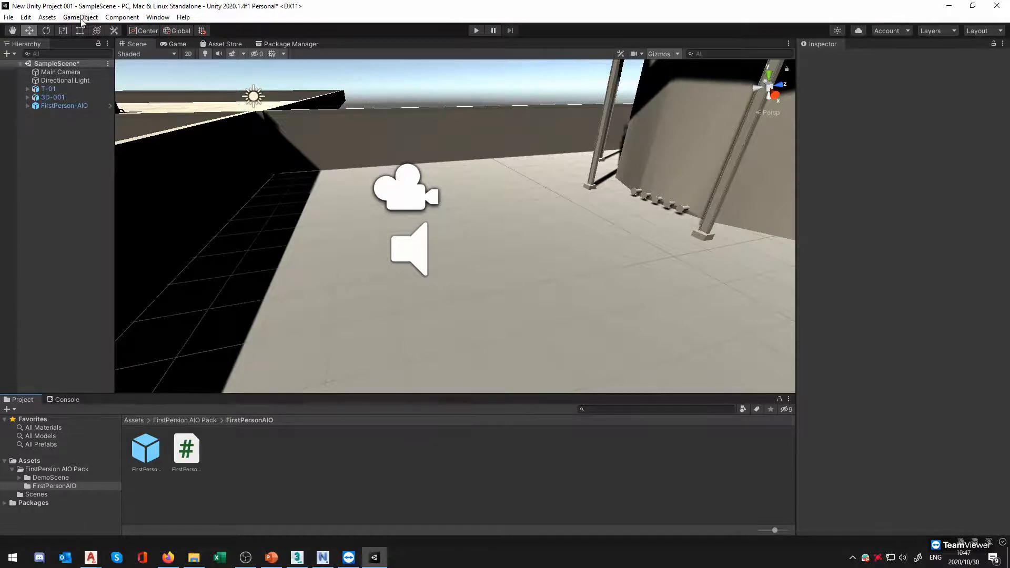
click(8, 17)
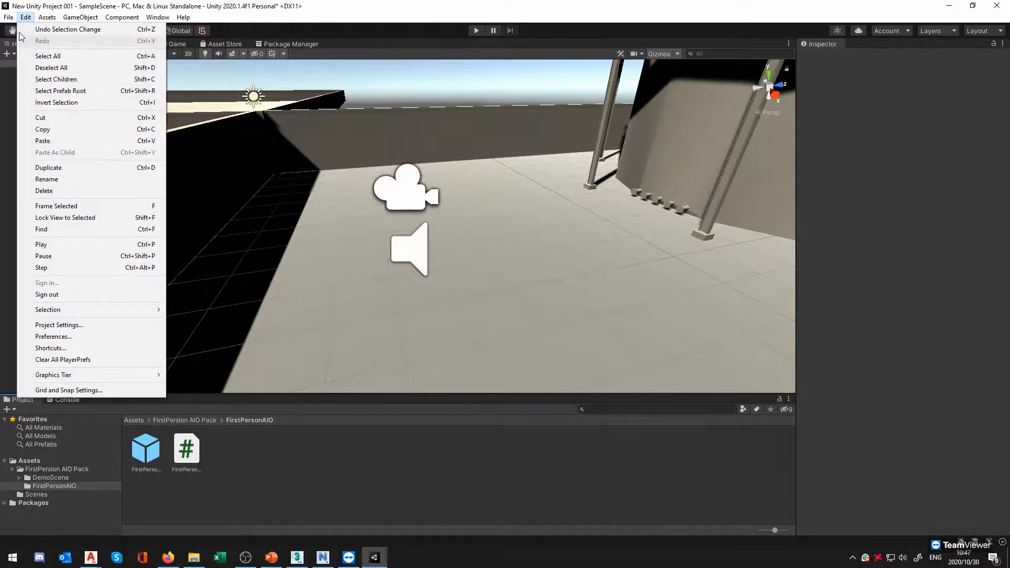
click(21, 57)
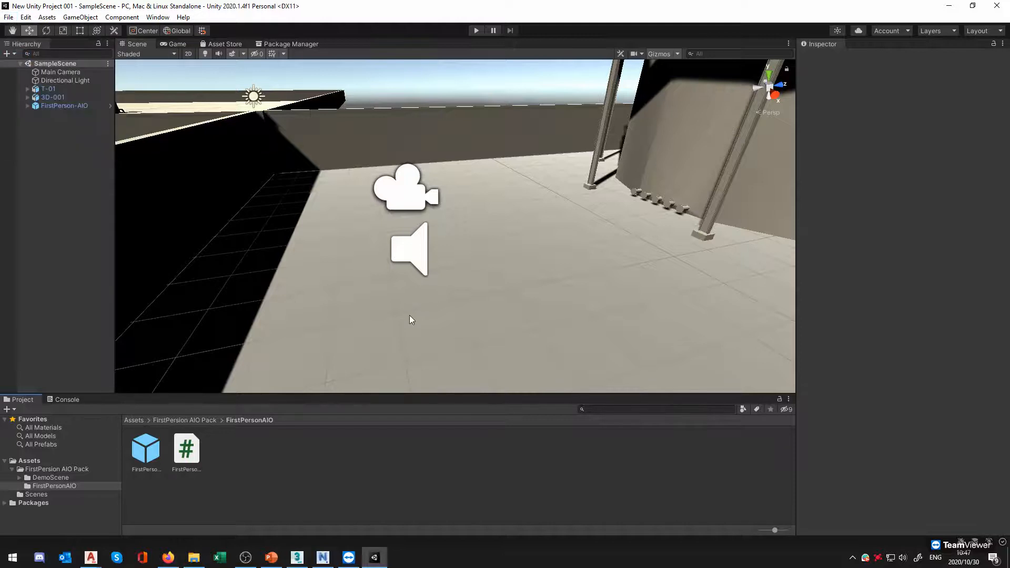
Check the controller's placement in the scene and start play mode
mouse_move(456, 308)
middle_down()
mouse_move(593, 301)
mouse_move(560, 316)
mouse_move(572, 326)
mouse_move(470, 304)
middle_up()
scroll(291, 118, up, 1)
scroll(489, 253, down, 2)
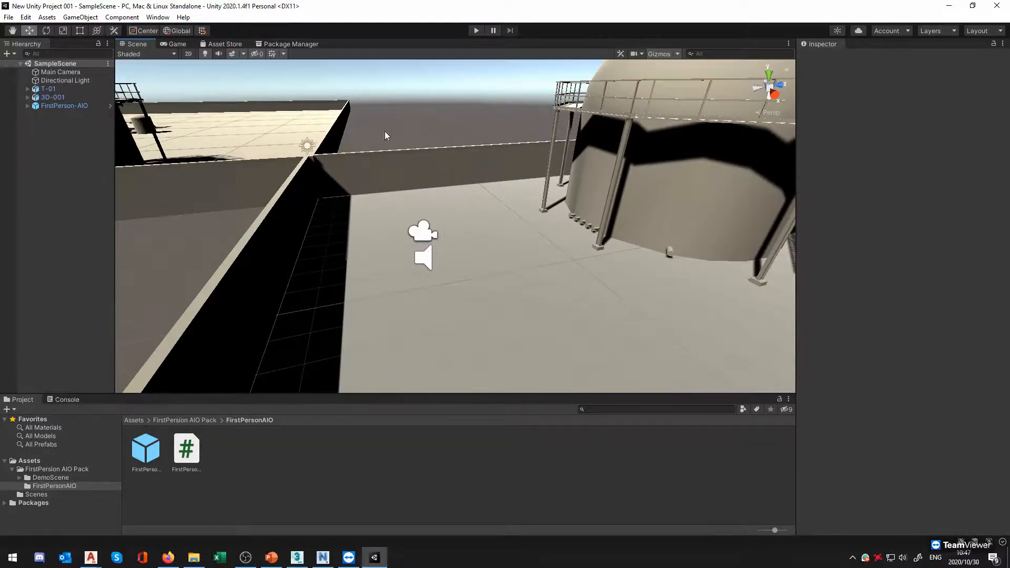
click(73, 105)
click(230, 67)
click(477, 31)
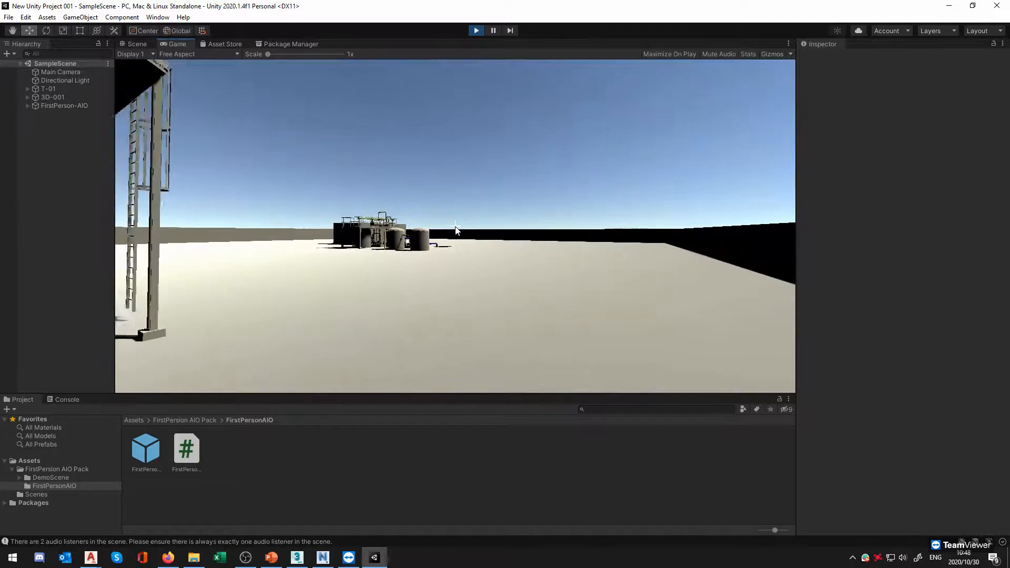
Test the controller's sideways movement by strafing left and right beside the domed tank
key(a)
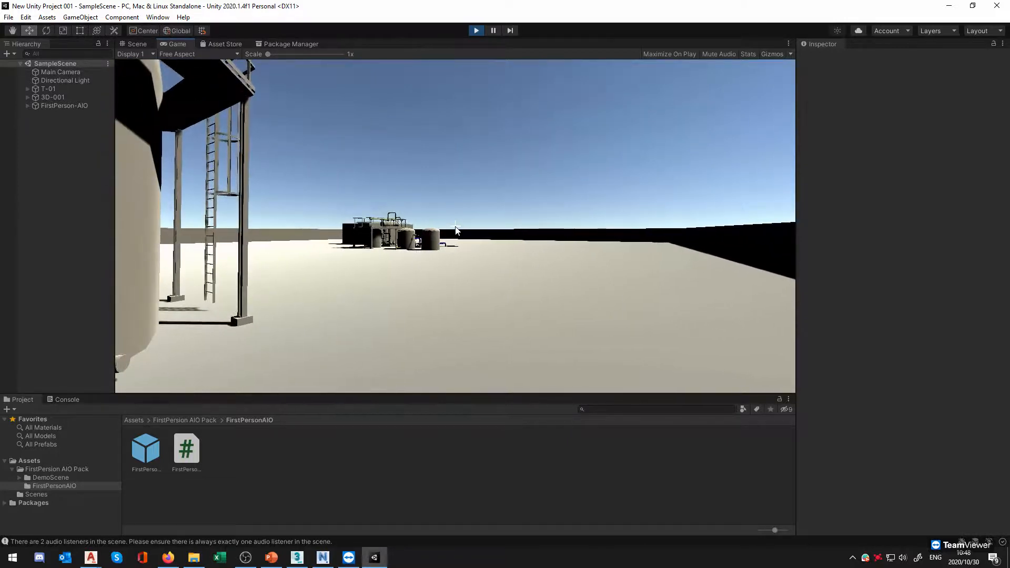
key(d)
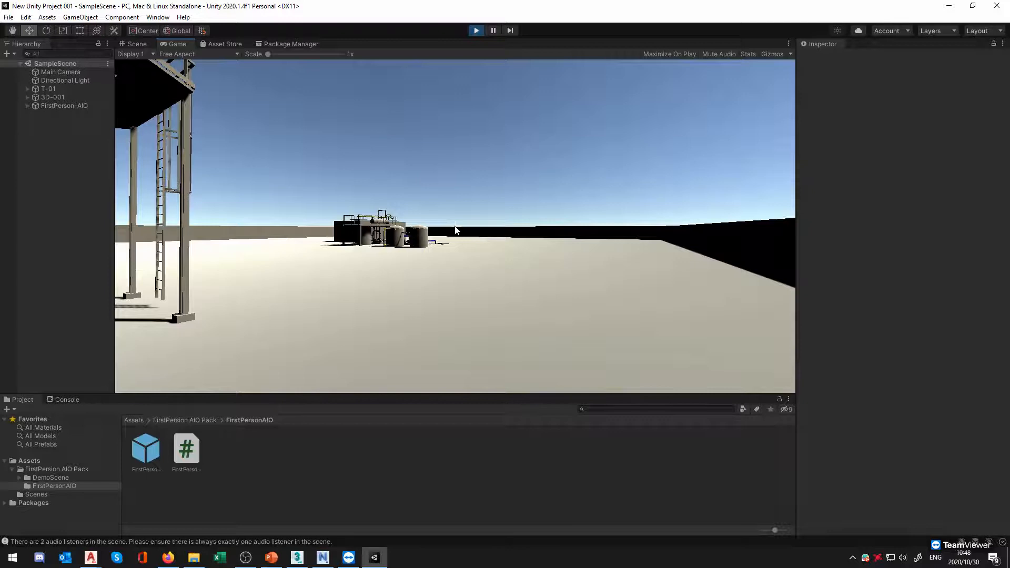
key(a)
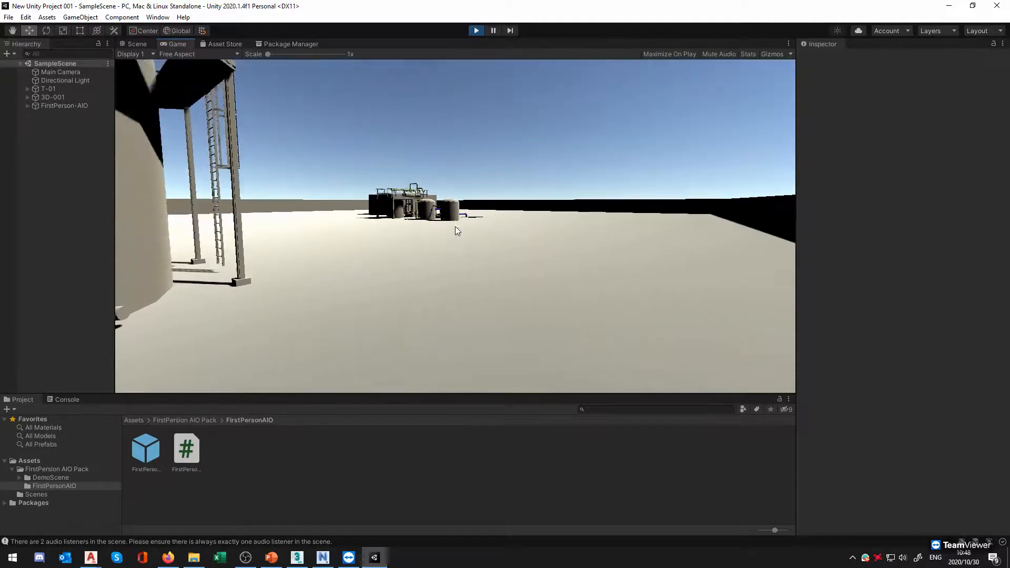
key(d)
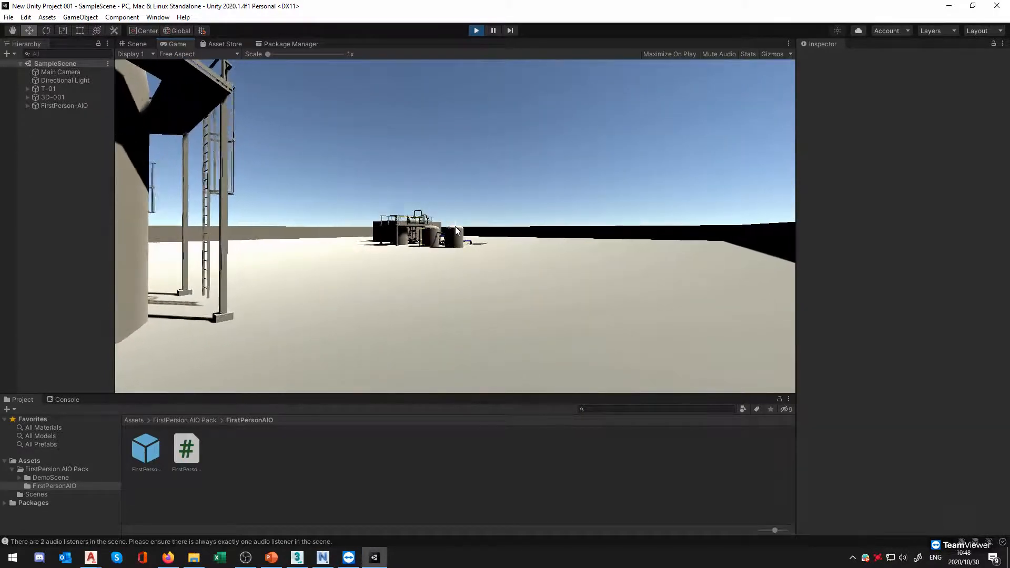
key(a)
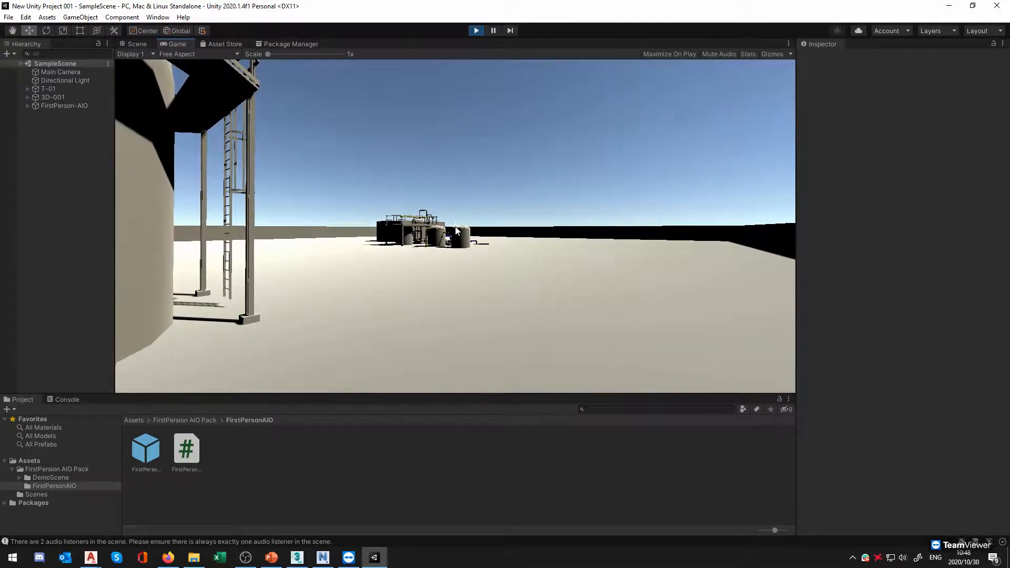
key(d)
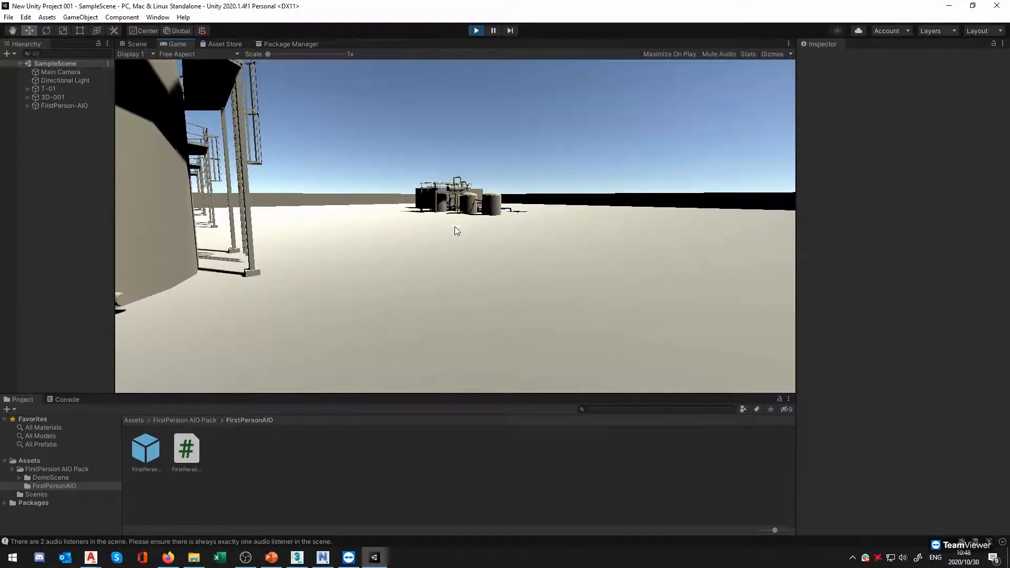
Walk forward and sprint across the yard to the small tanks beside the equipment platform
key(w)
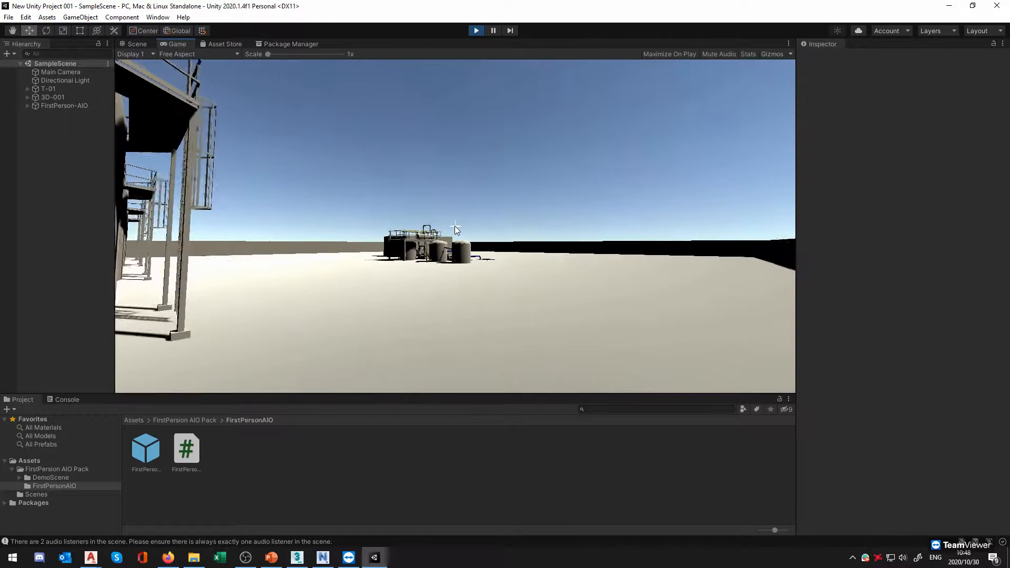
key(w)
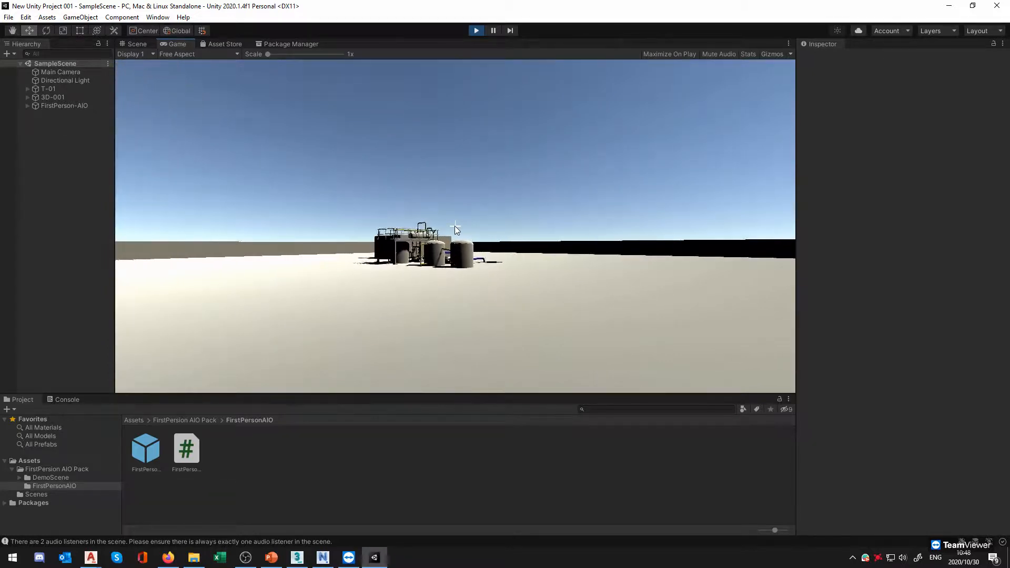
key(w)
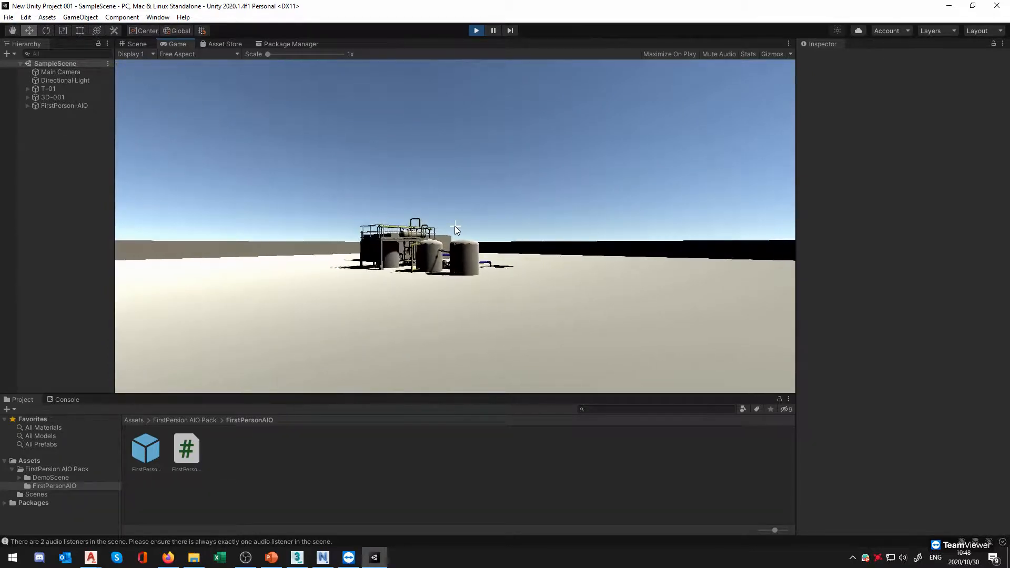
key(shift)
key(shift+w)
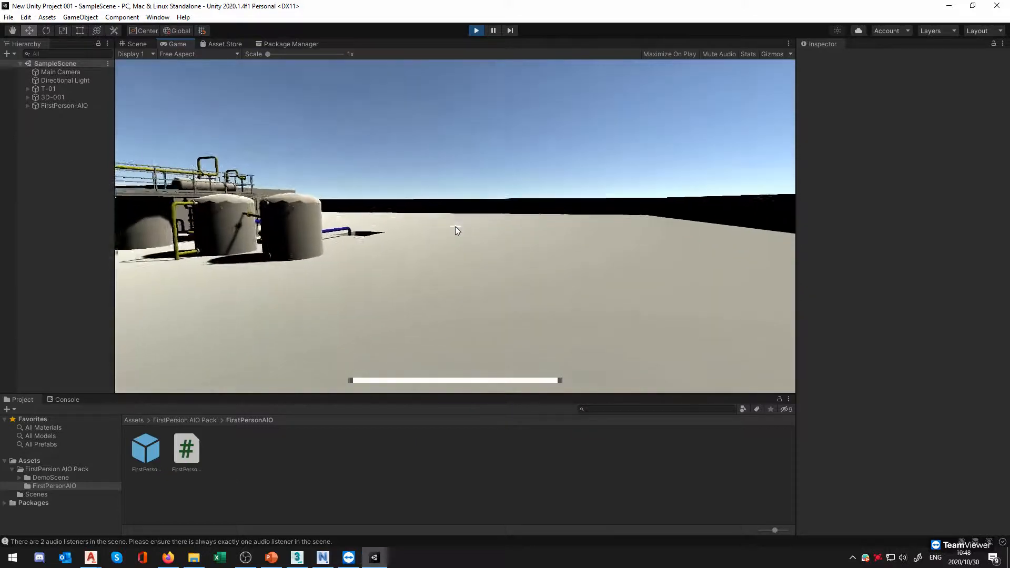
key(shift+w)
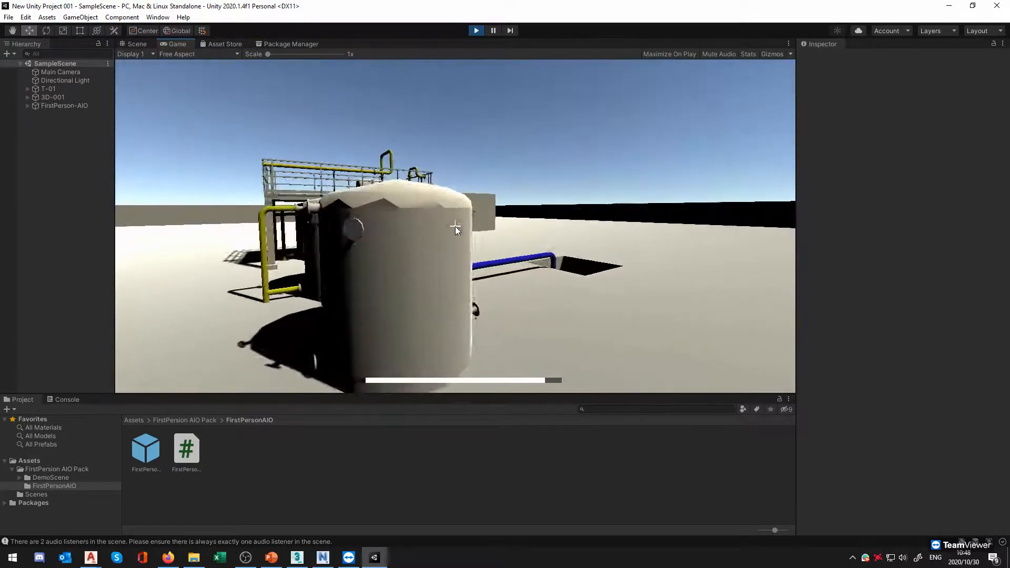
Walk around the small tanks, blue piping, pumps and platform to inspect the equipment in first person
key(w)
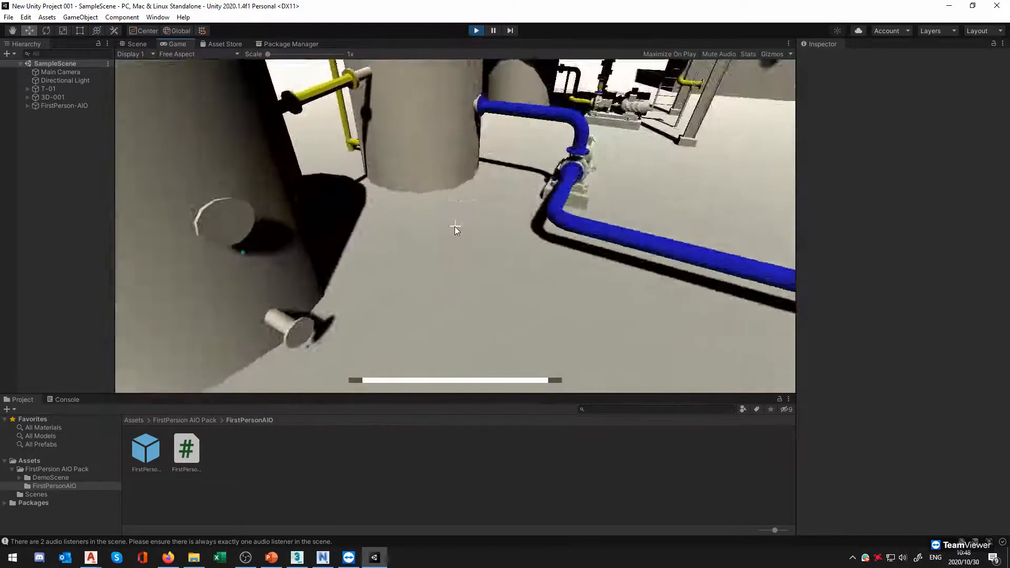
key(w)
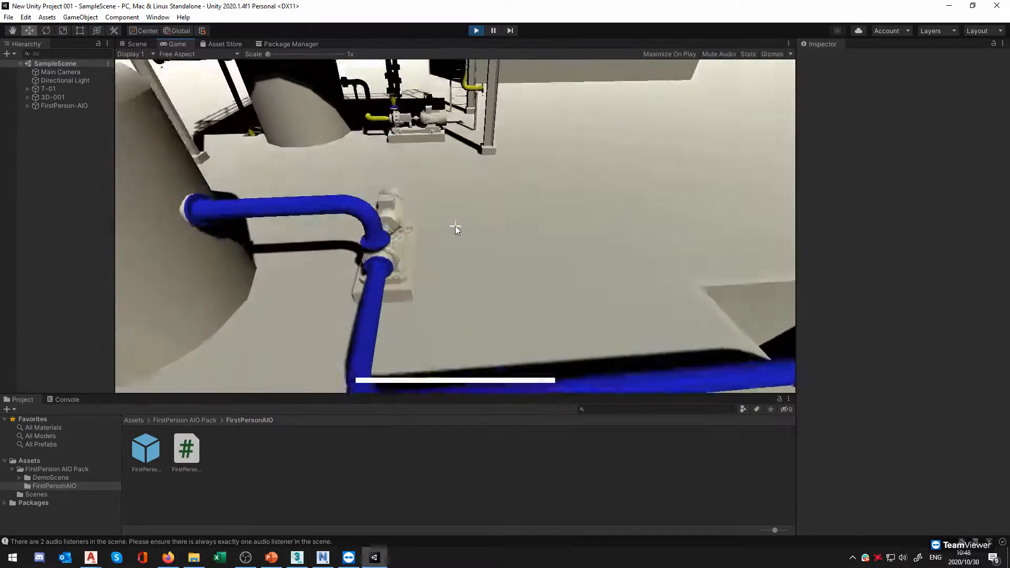
key(w)
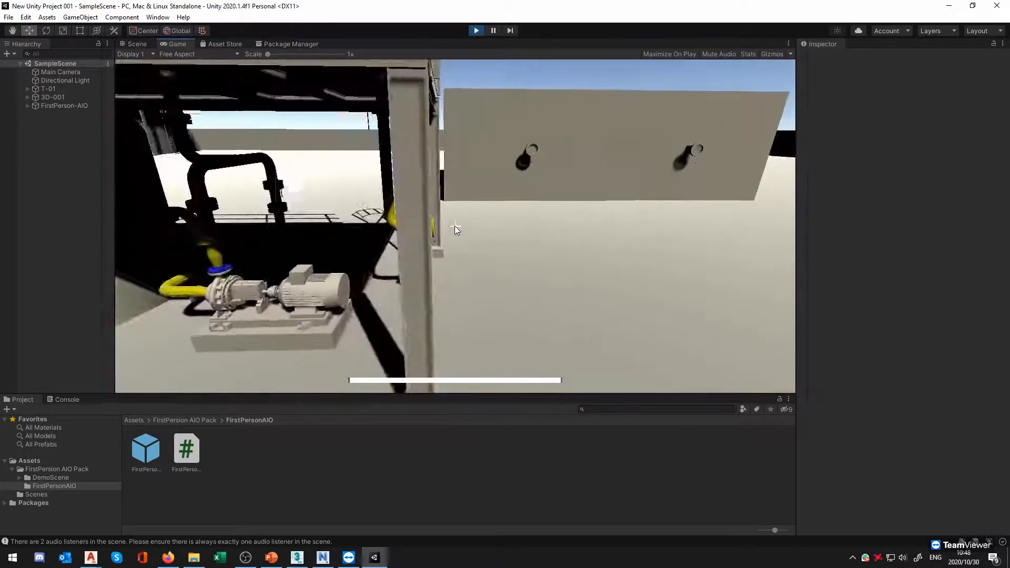
key(shift+w)
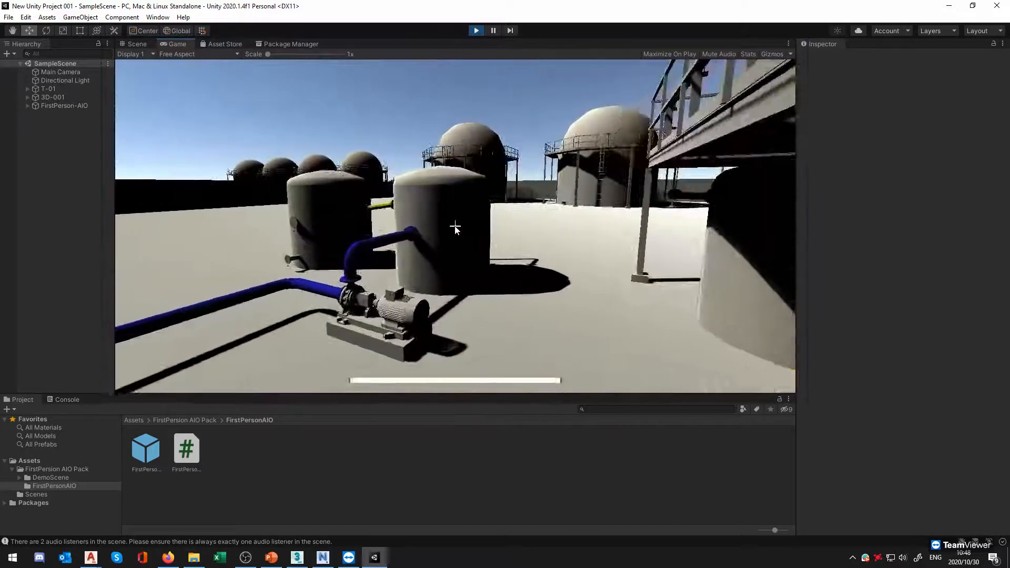
key(w)
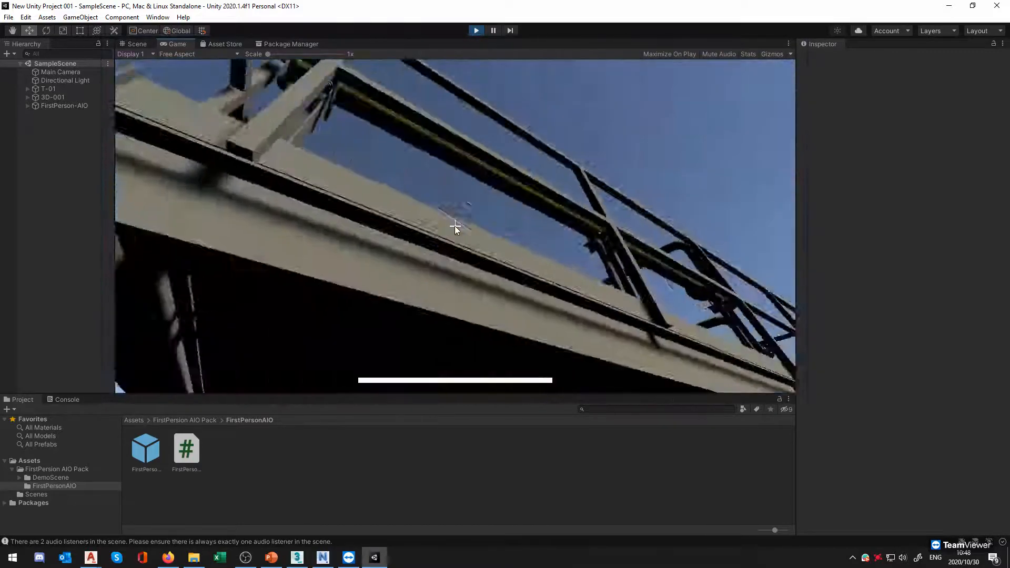
key(w)
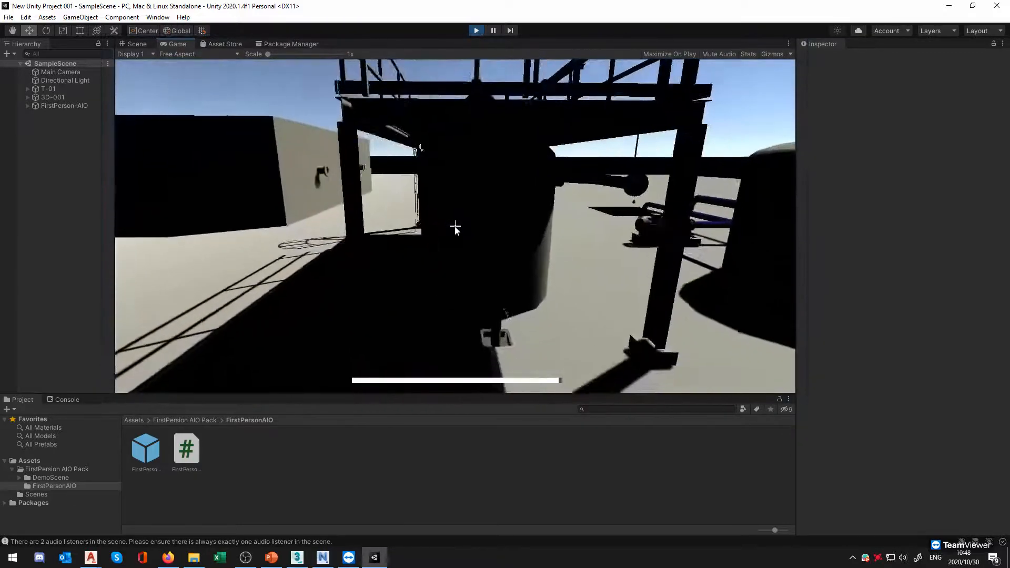
key(w)
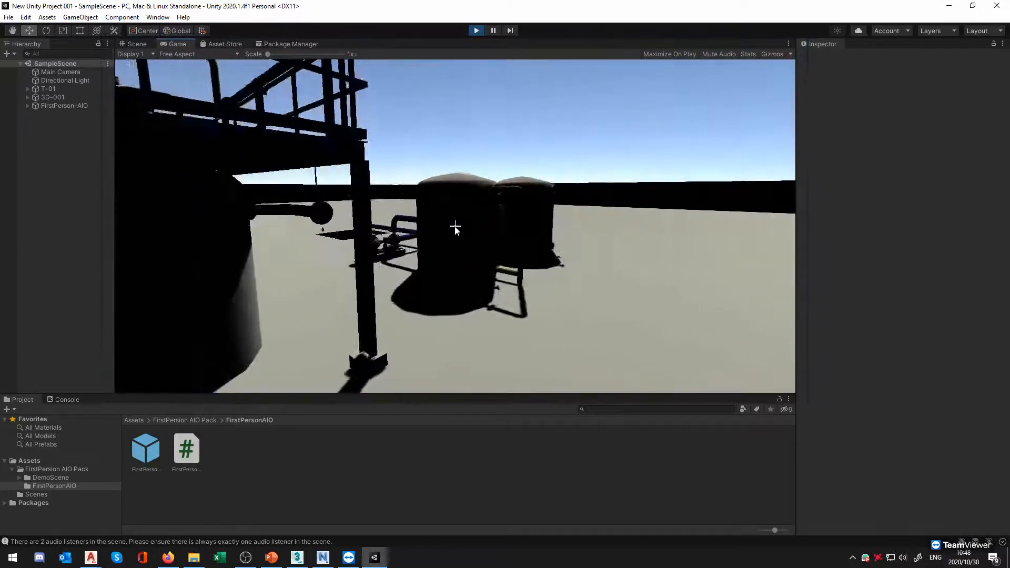
key(w)
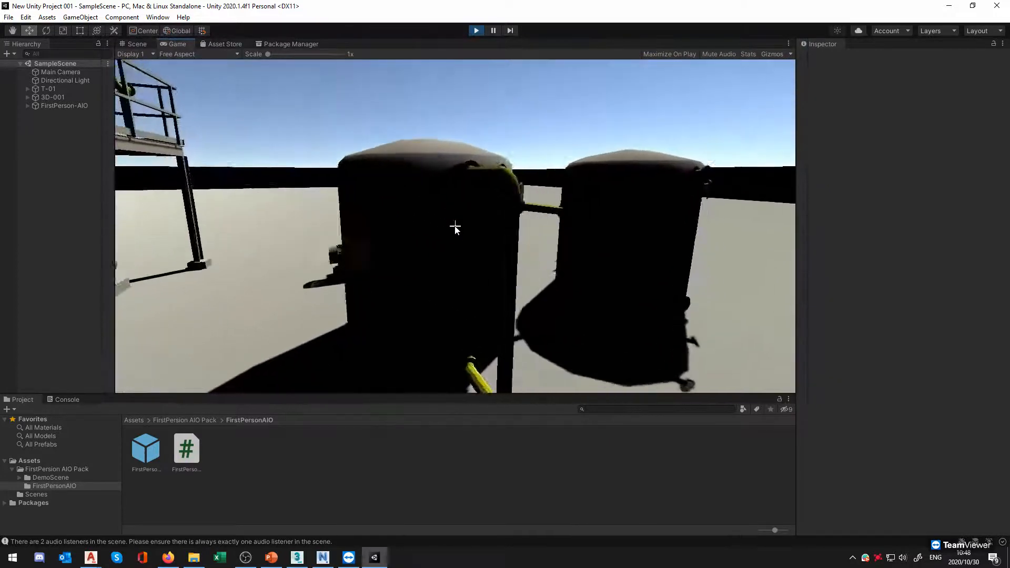
key(d)
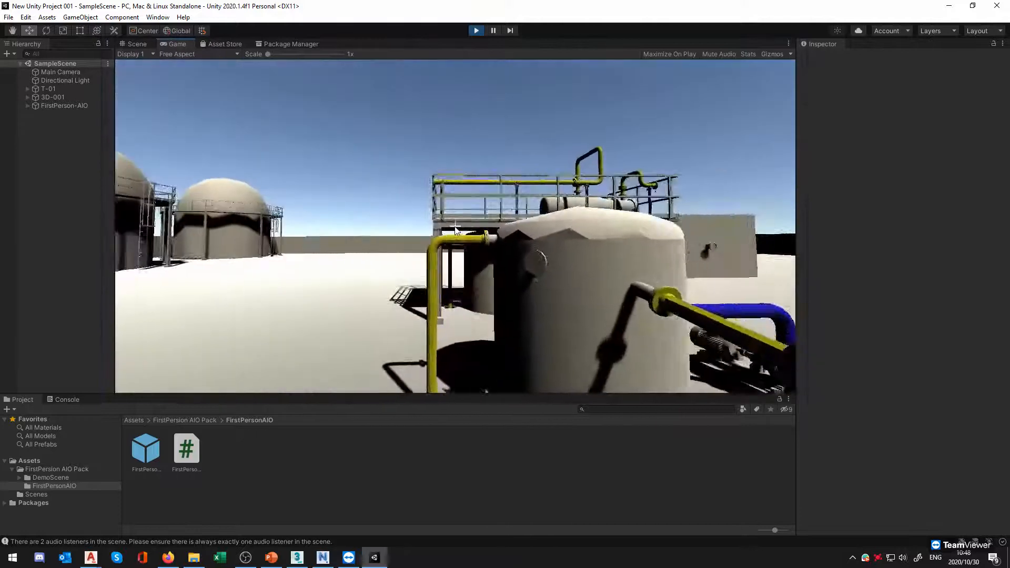
Walk over to the large domed tanks, inspect the nearest tank's ladder and walkway, and back away from it
key(w)
key(w)
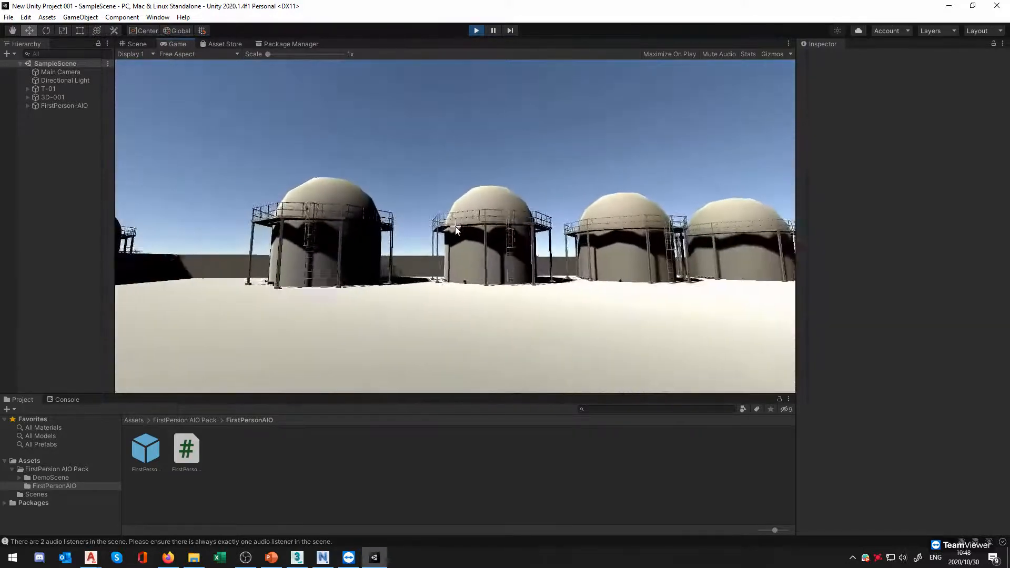
key(w)
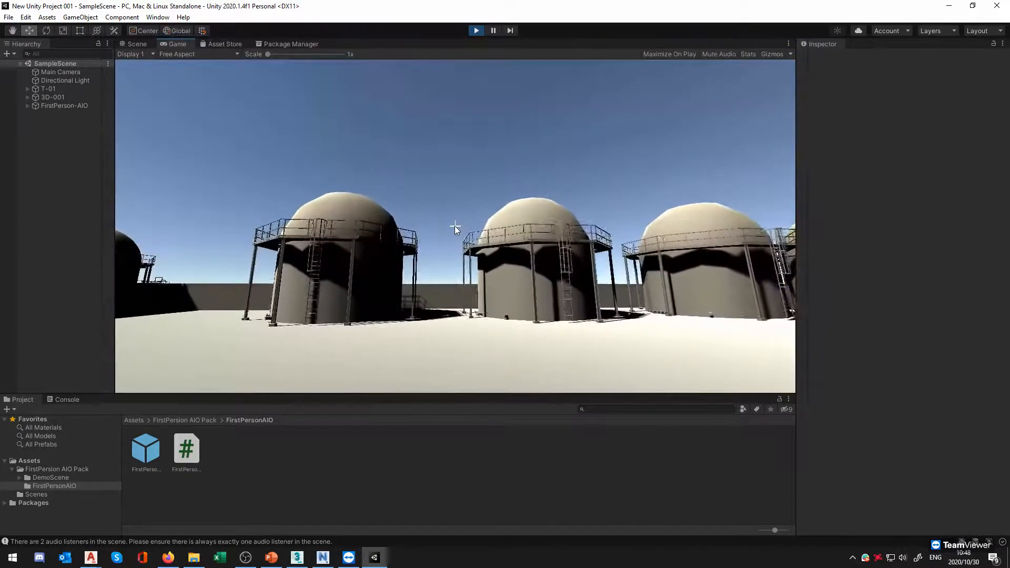
key(w)
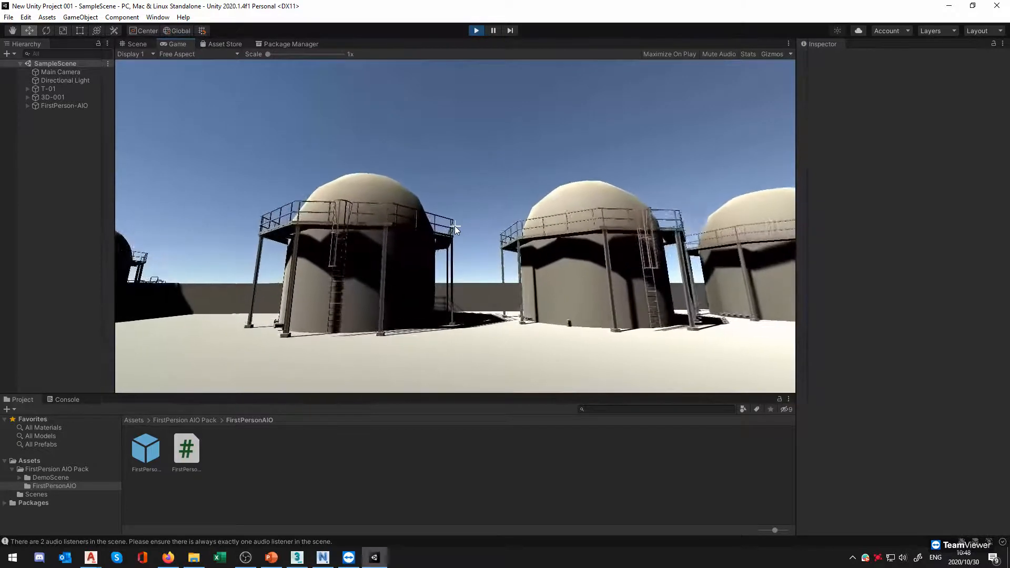
key(w)
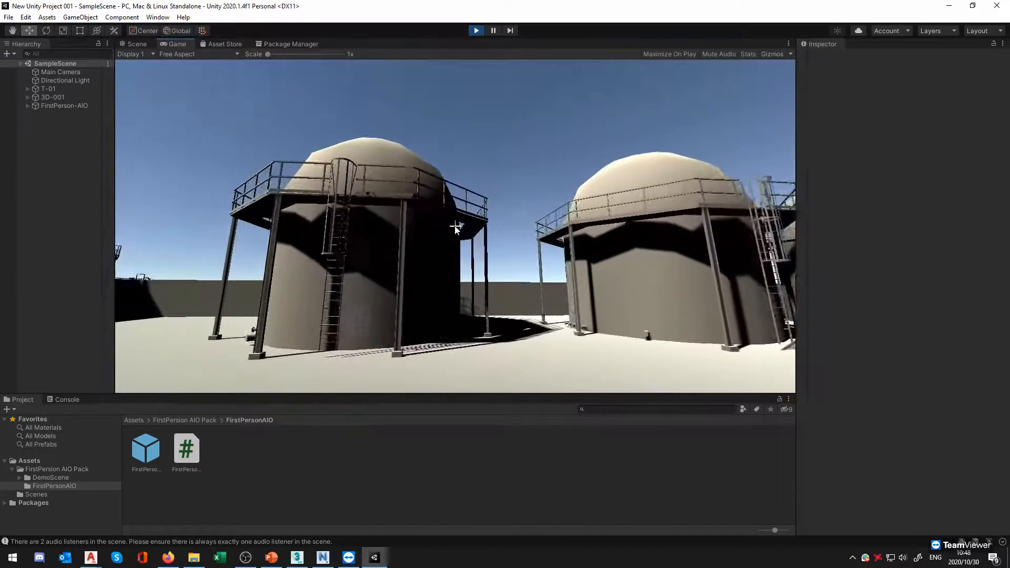
key(w)
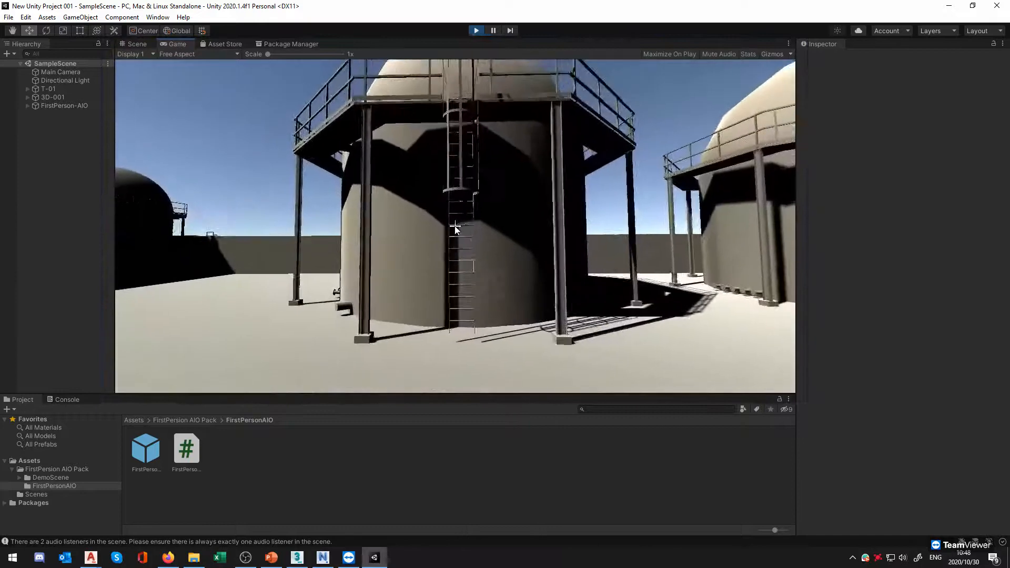
key(w)
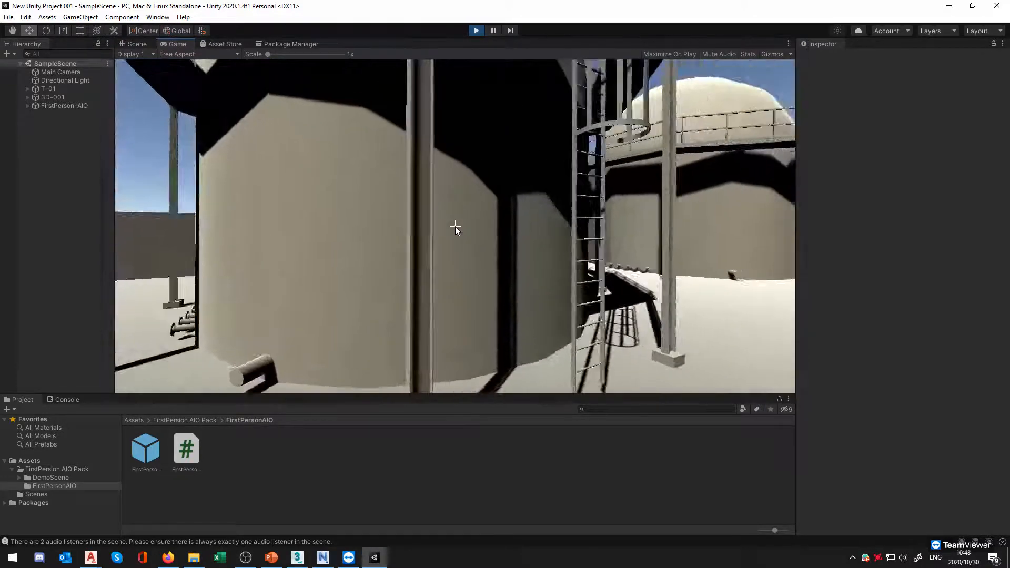
key(d)
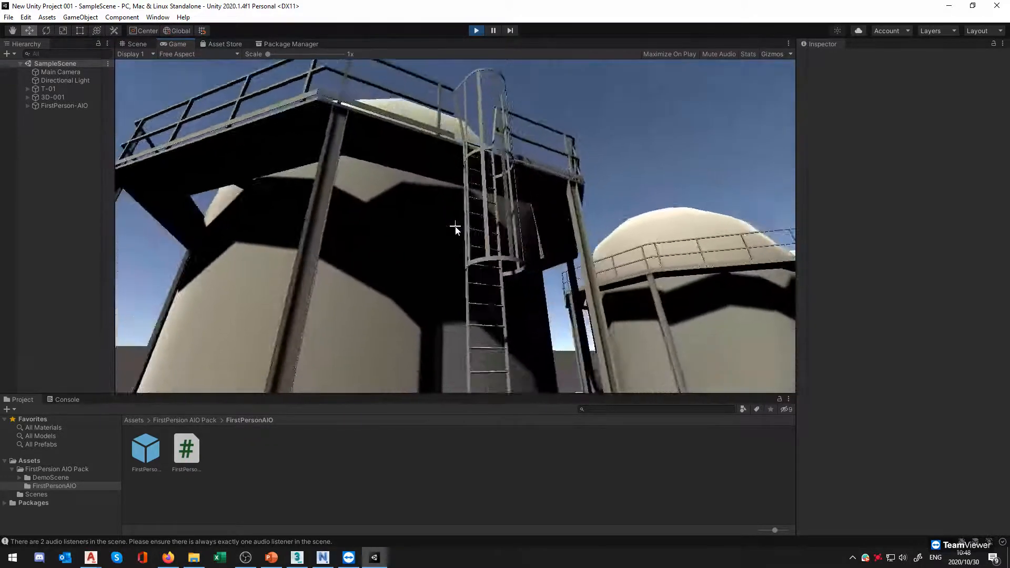
key(s)
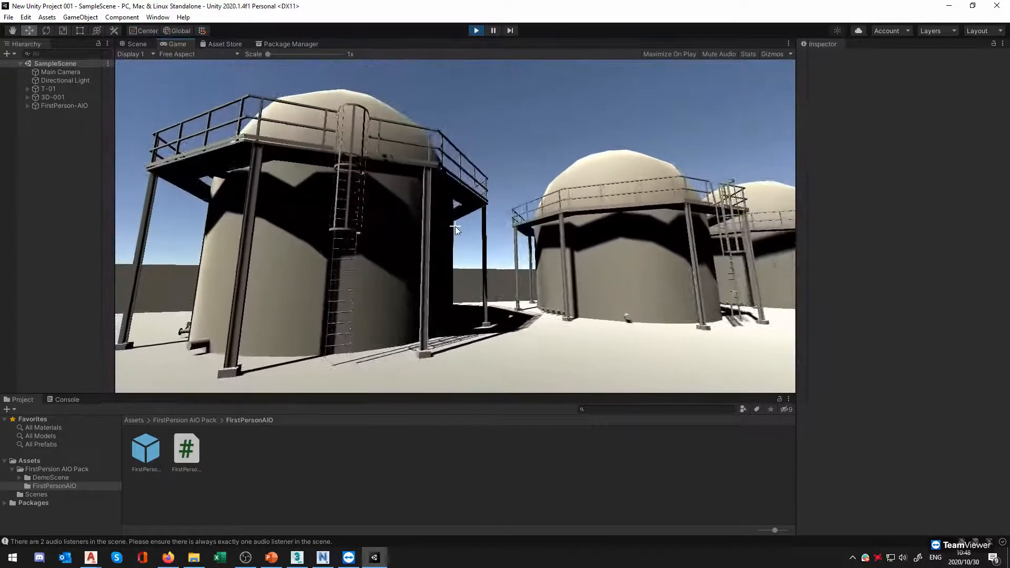
Walk from the domed tanks back to the small tanks and survey the plant from beside the blue pipe and pit
key(s)
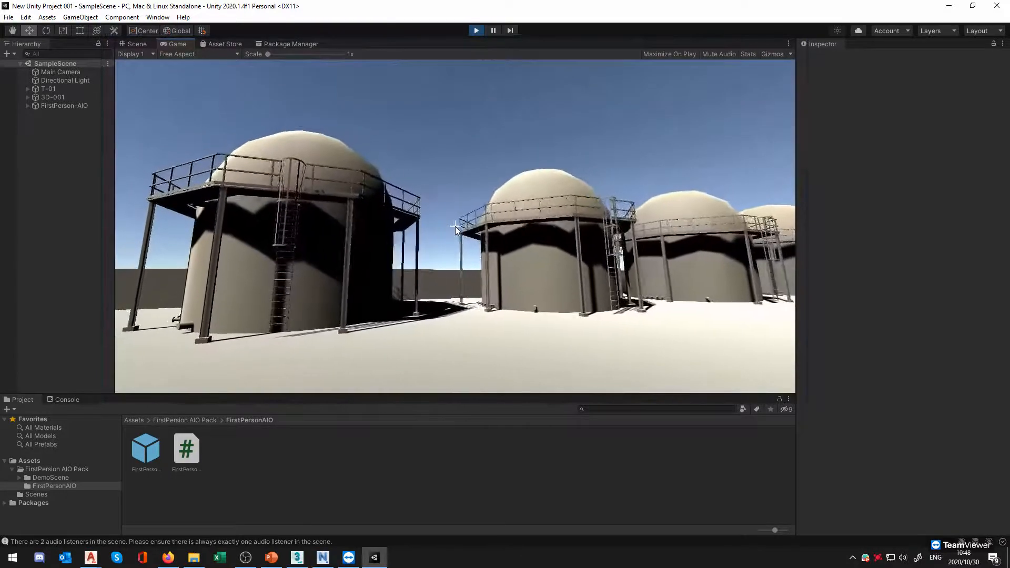
key(w)
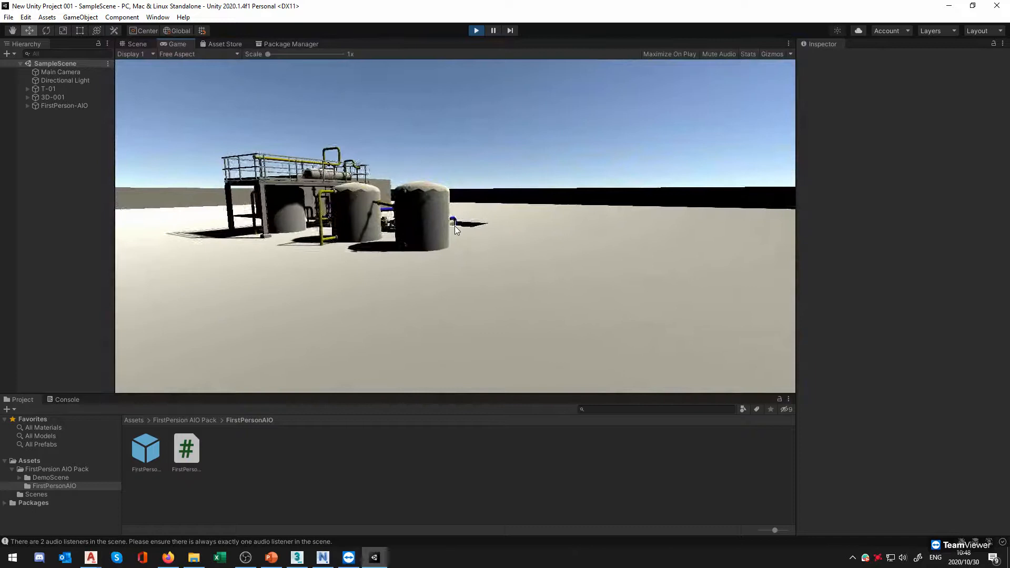
key(w)
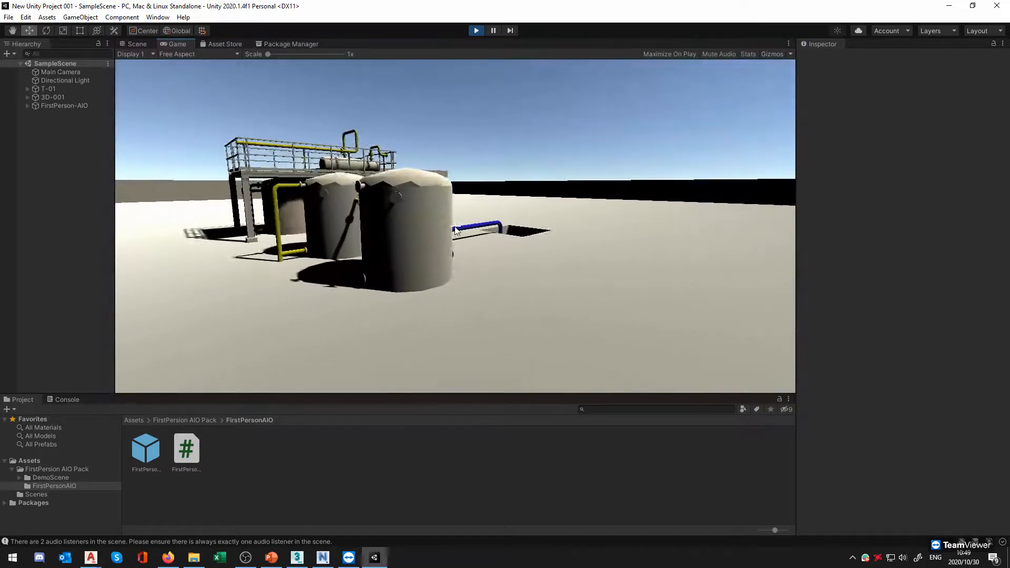
key(d)
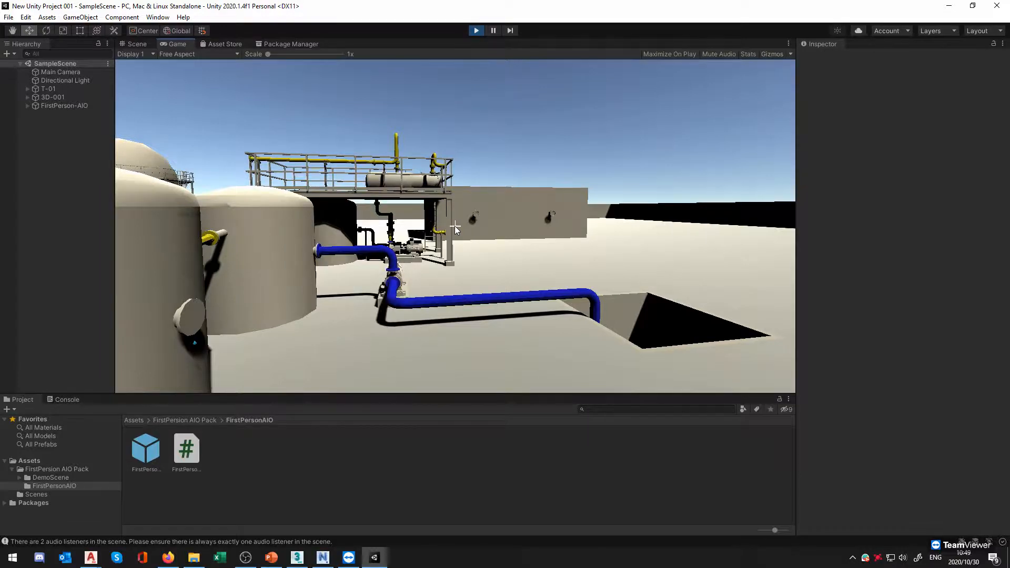
key(w)
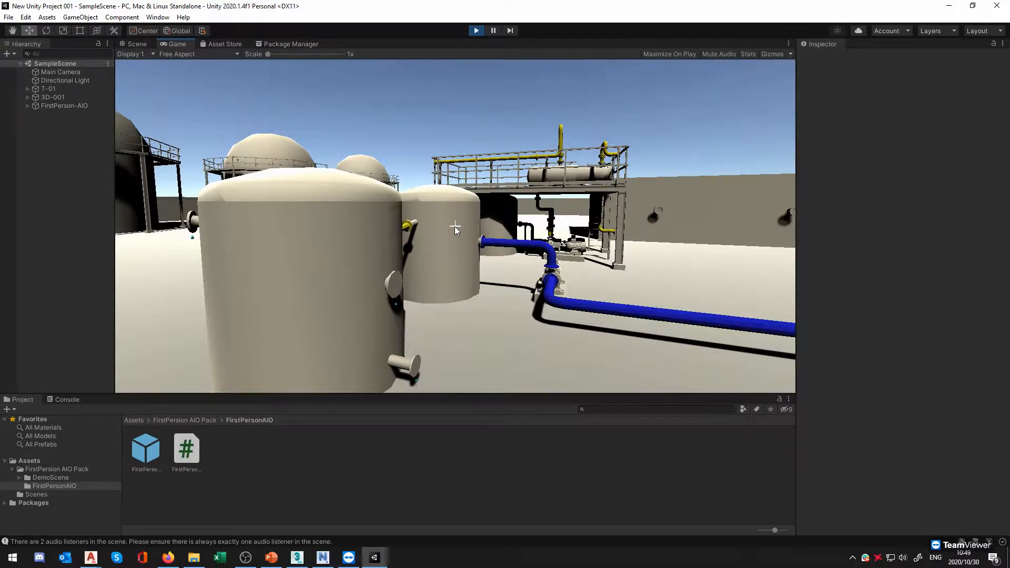
key(s)
key(s)
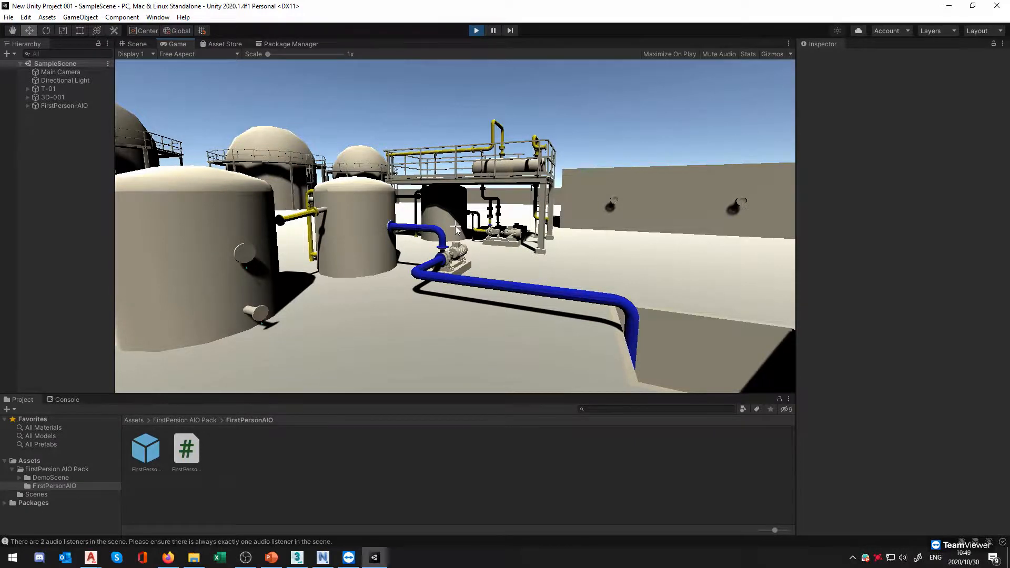
key(d)
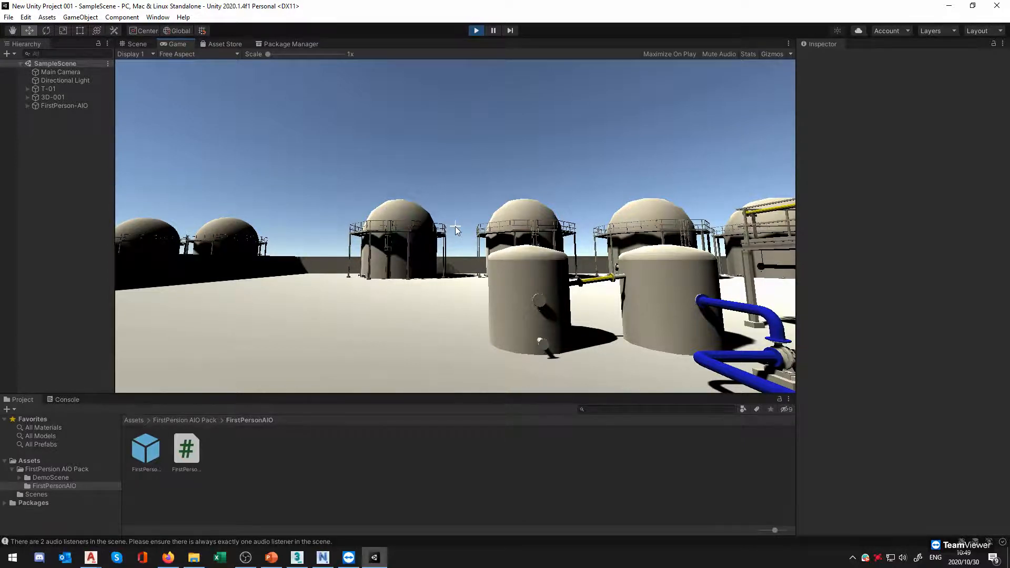
Approach the blue pipe and its pump, inspect them from close up and above, and back away toward the pit
key(w)
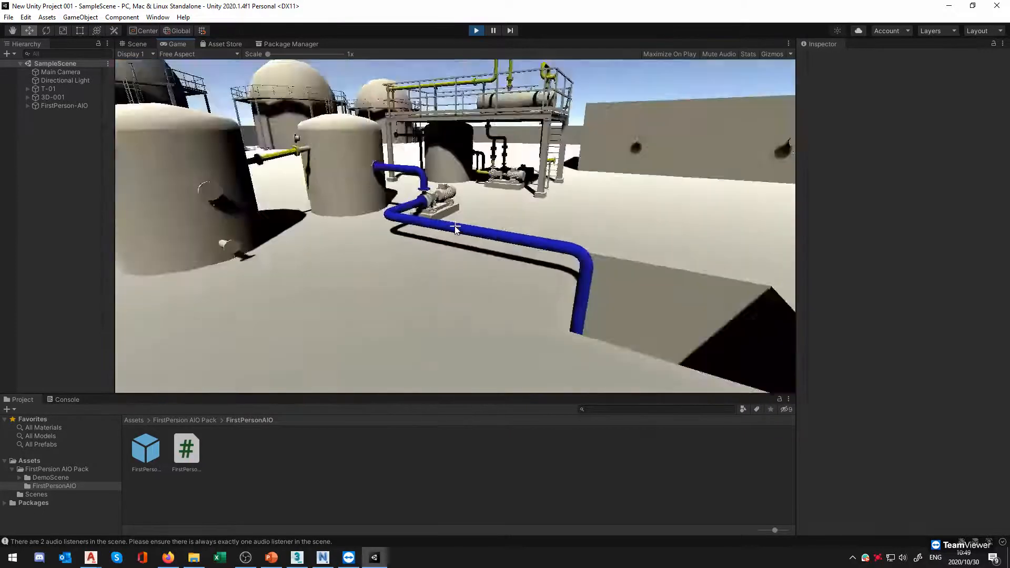
key(w)
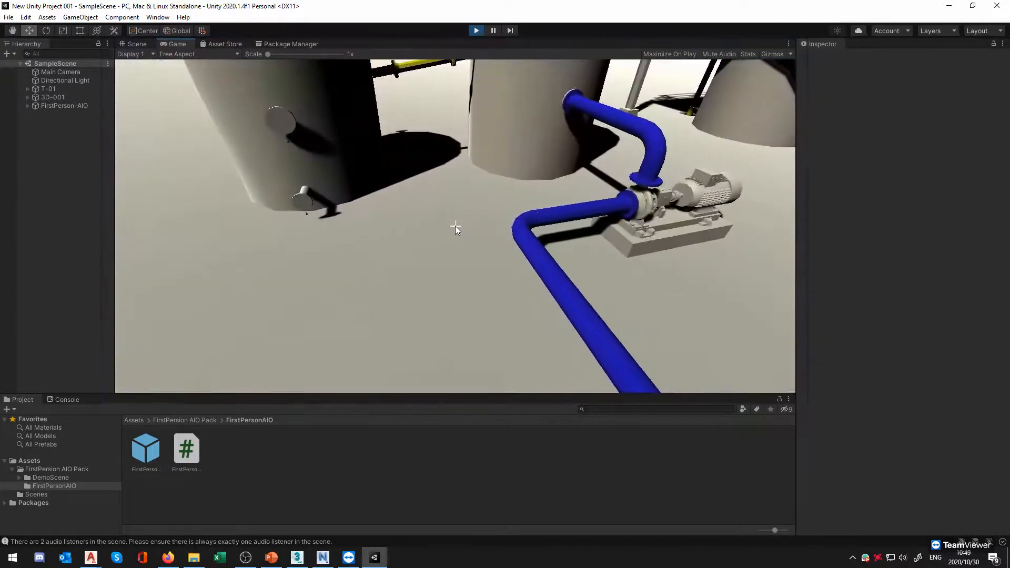
key(s)
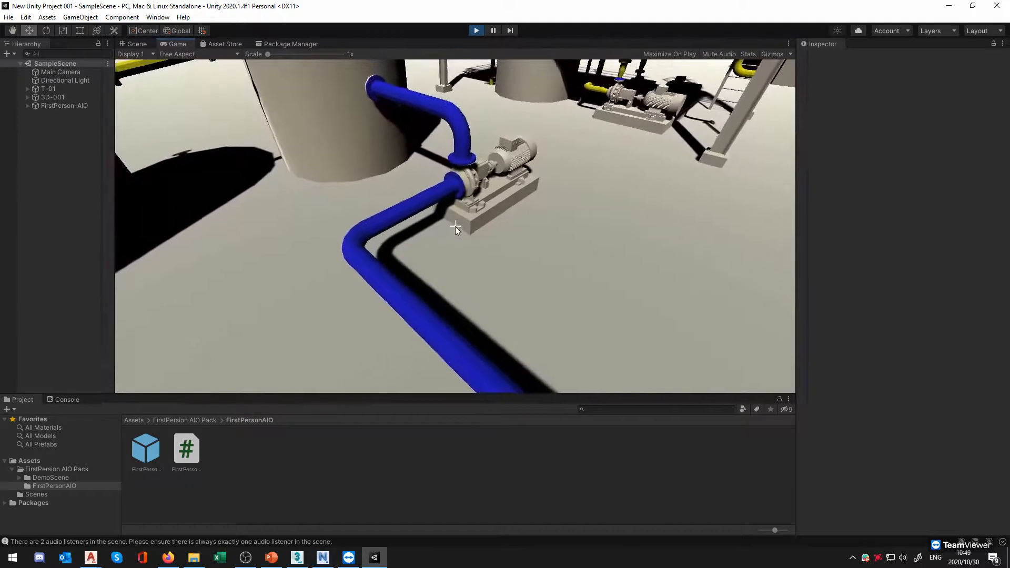
key(w)
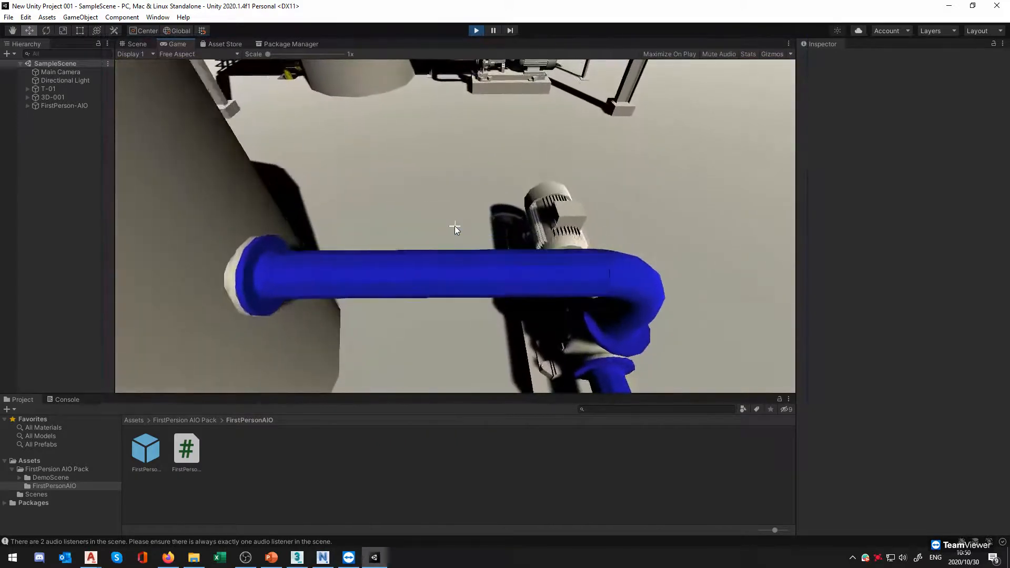
key(w)
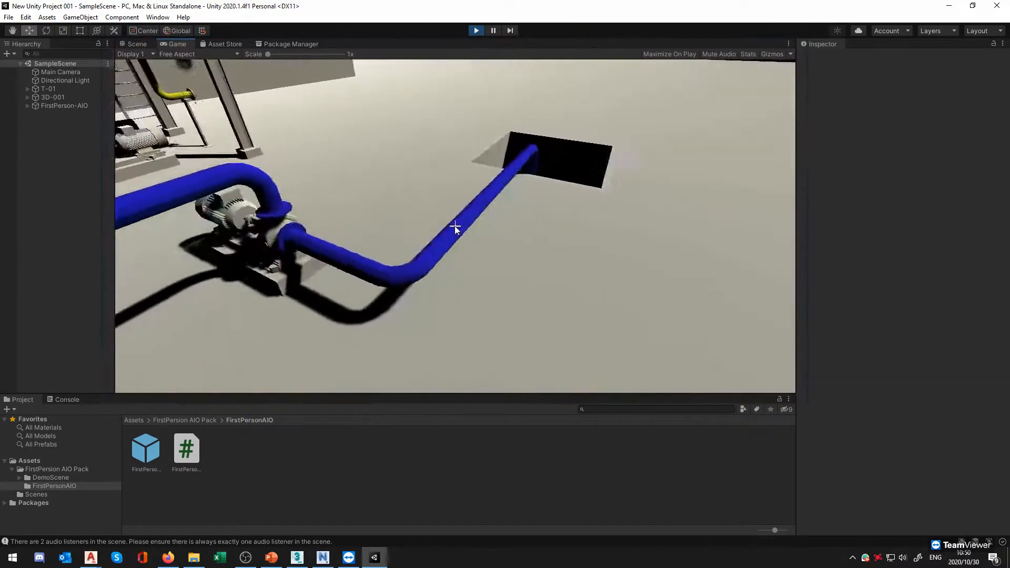
key(d)
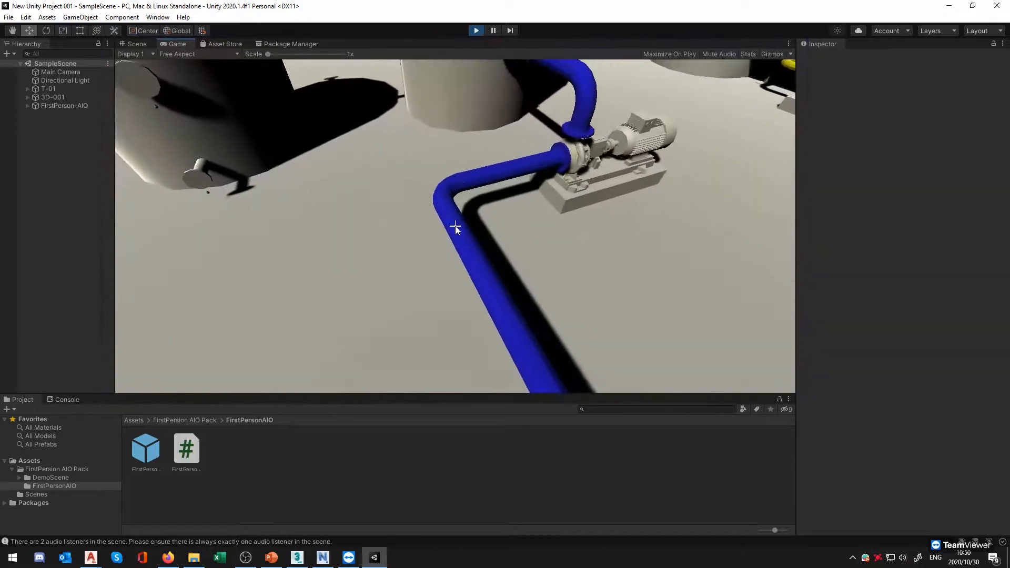
key(s)
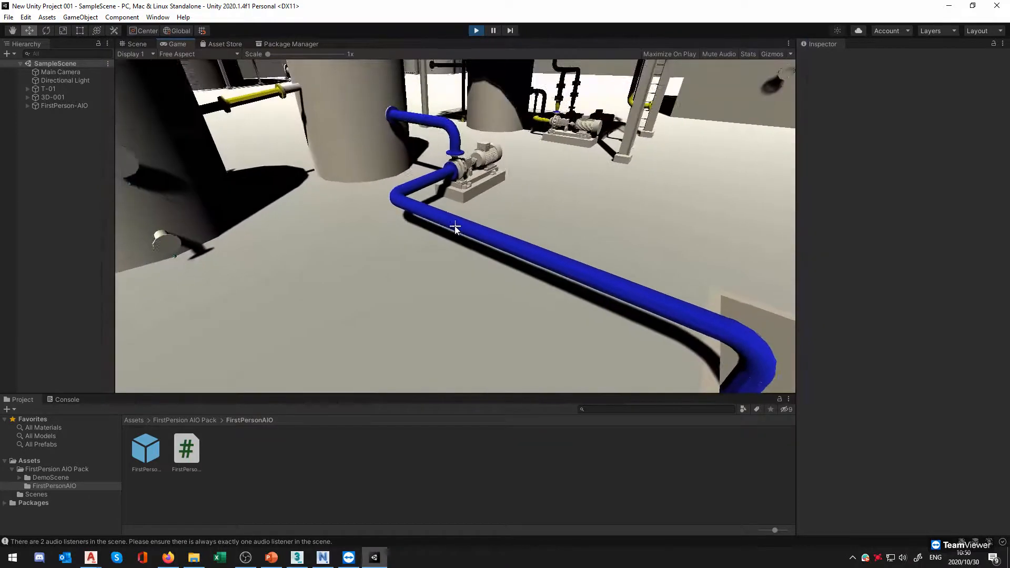
Walk up to the two small tanks to inspect the yellow connecting pipe, and move back beside the blue pipe
key(w)
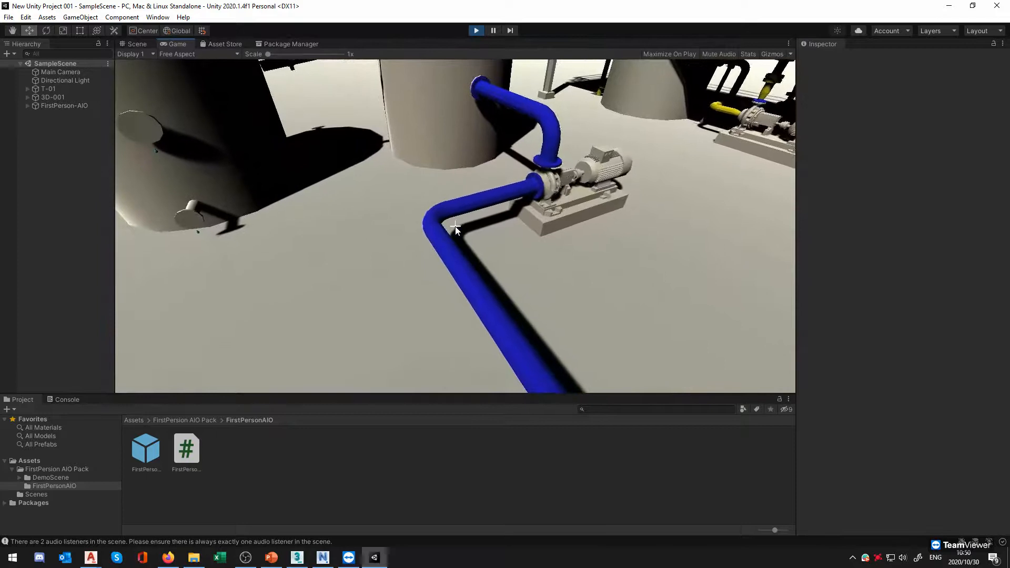
key(w)
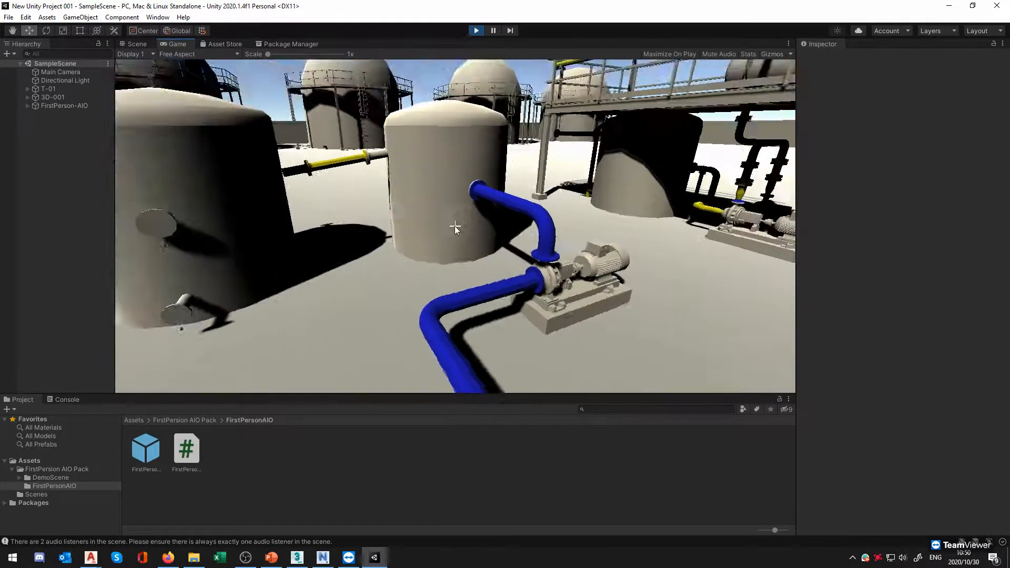
key(w)
key(w)
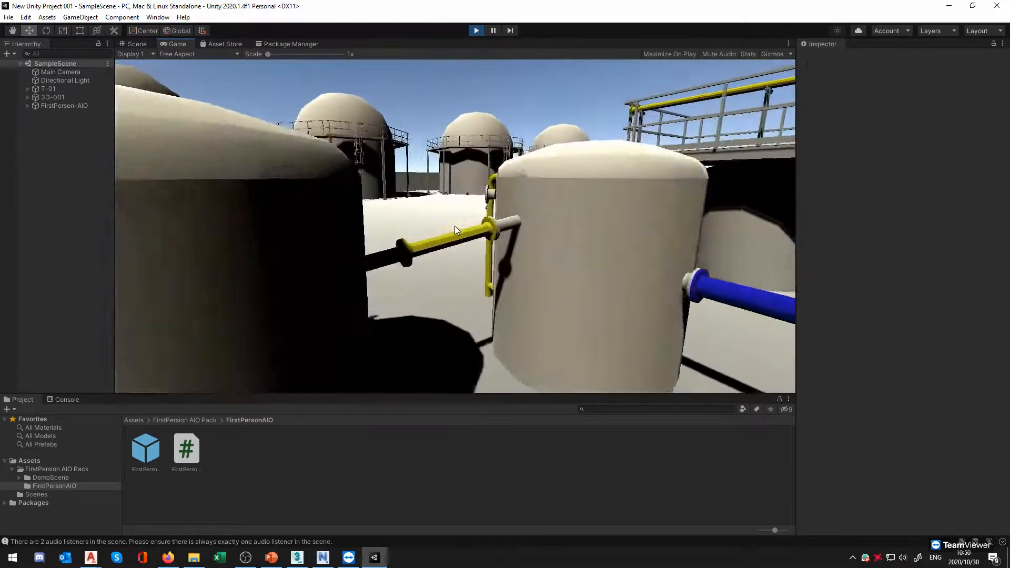
key(d)
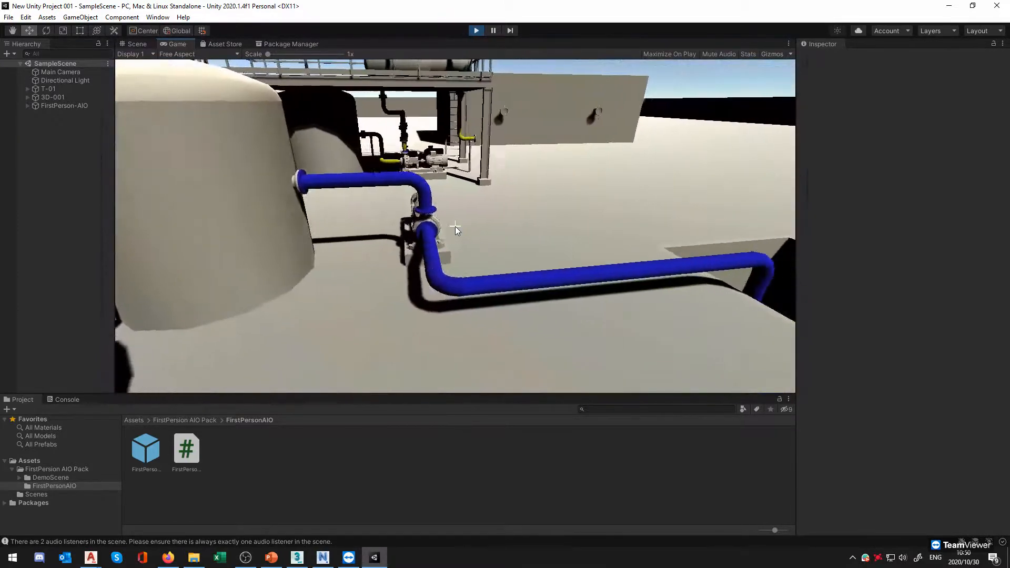
key(s)
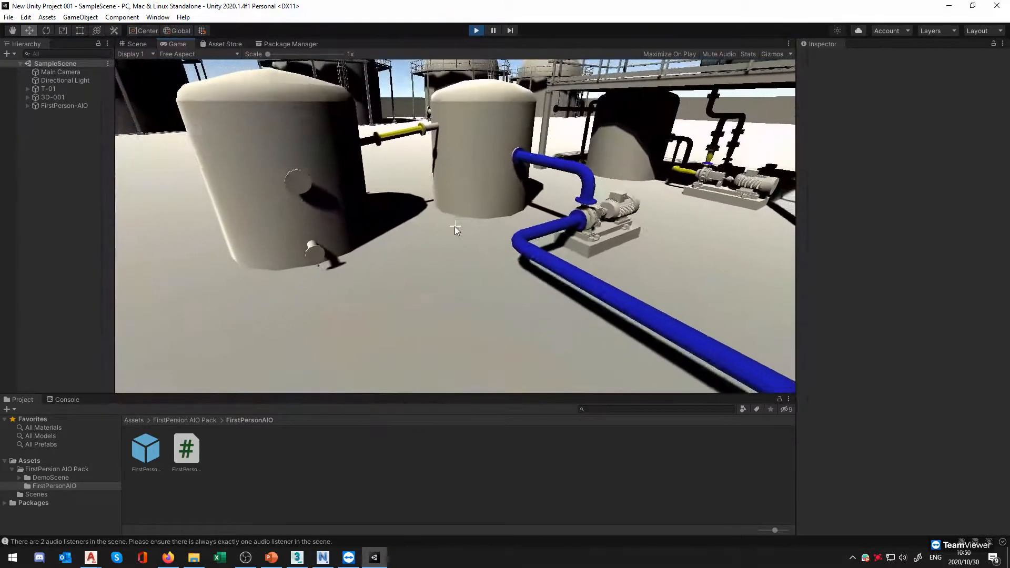